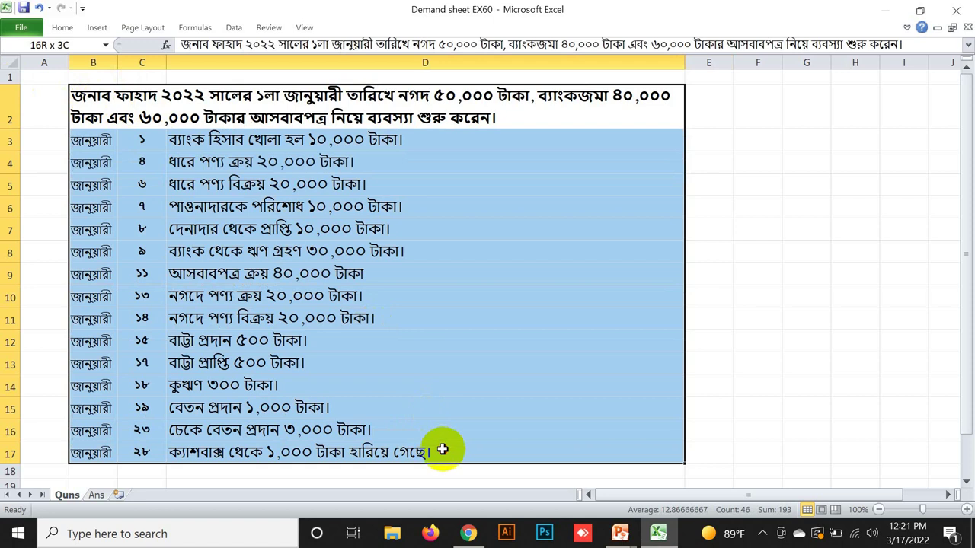
Step: Examine the opening balances statement and the January transactions in B2:D17
left_click(706, 275)
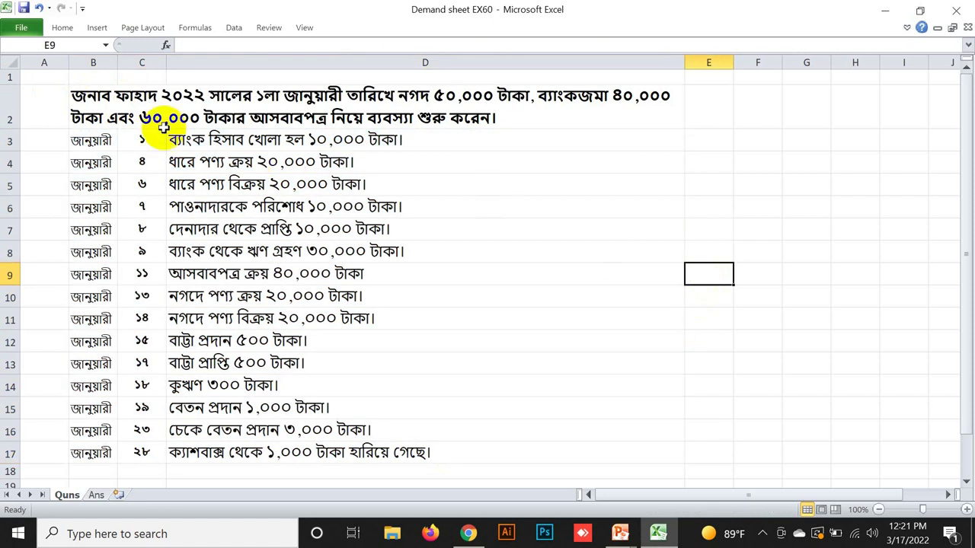
left_click_drag(76, 98, 543, 446)
left_click_drag(655, 255, 644, 276)
left_click(630, 296)
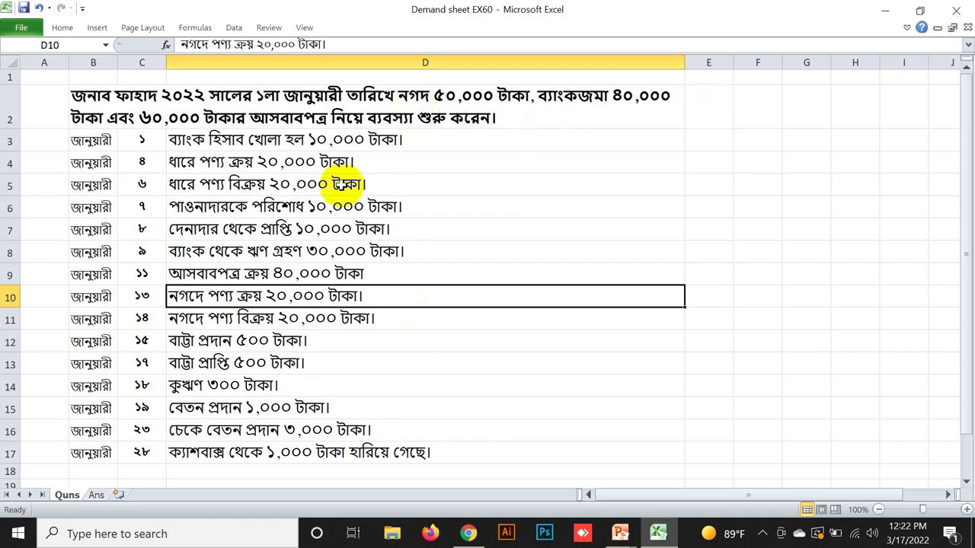
left_click_drag(107, 95, 363, 448)
left_click(722, 177)
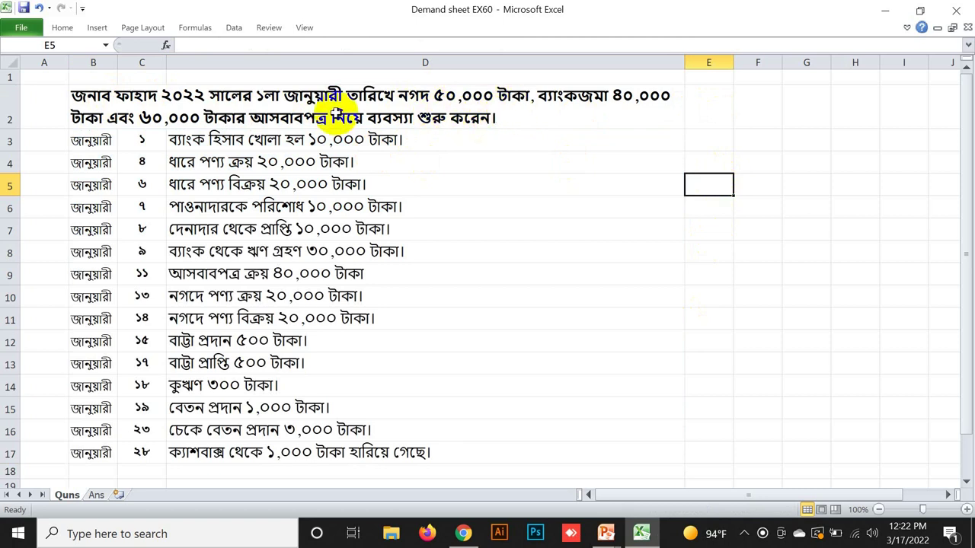
left_click_drag(76, 121, 320, 450)
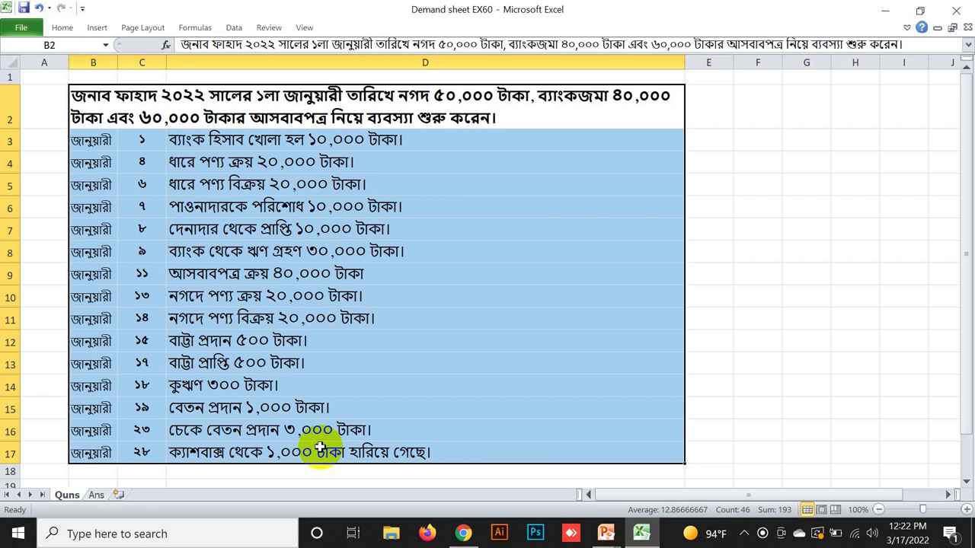
left_click(714, 159)
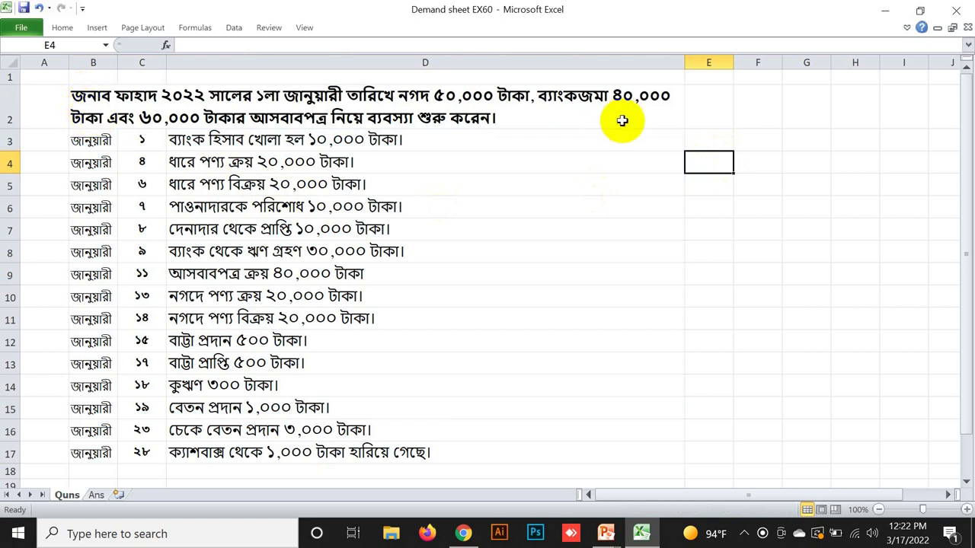
left_click(710, 140)
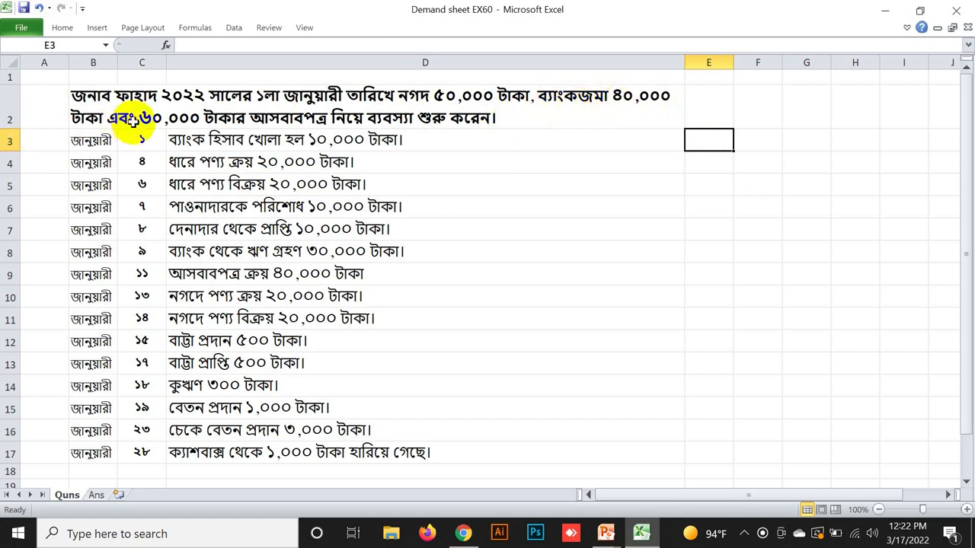
left_click(430, 102)
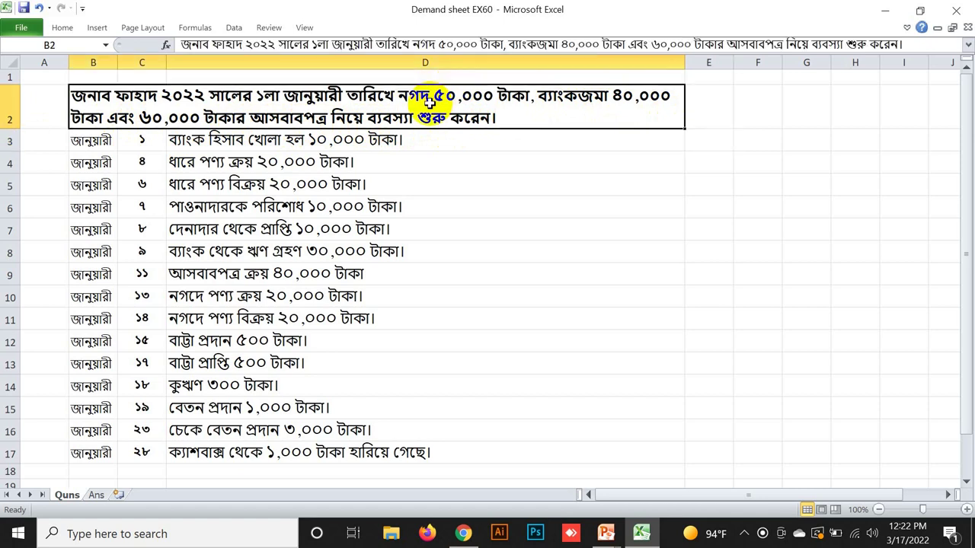
Step: Enter the account names নগদ in E3 and ব্যংক জমা in E4, beside the transactions
left_click(702, 141)
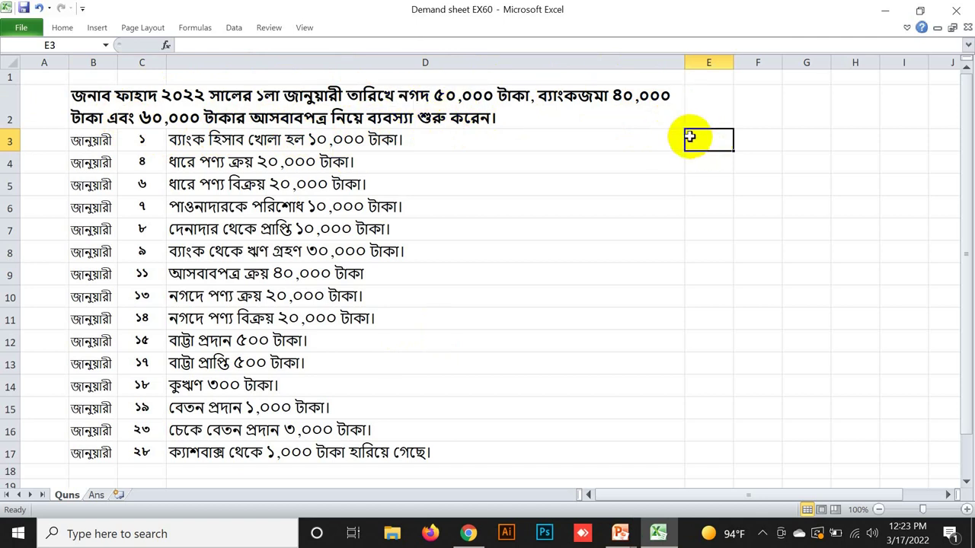
type("bM")
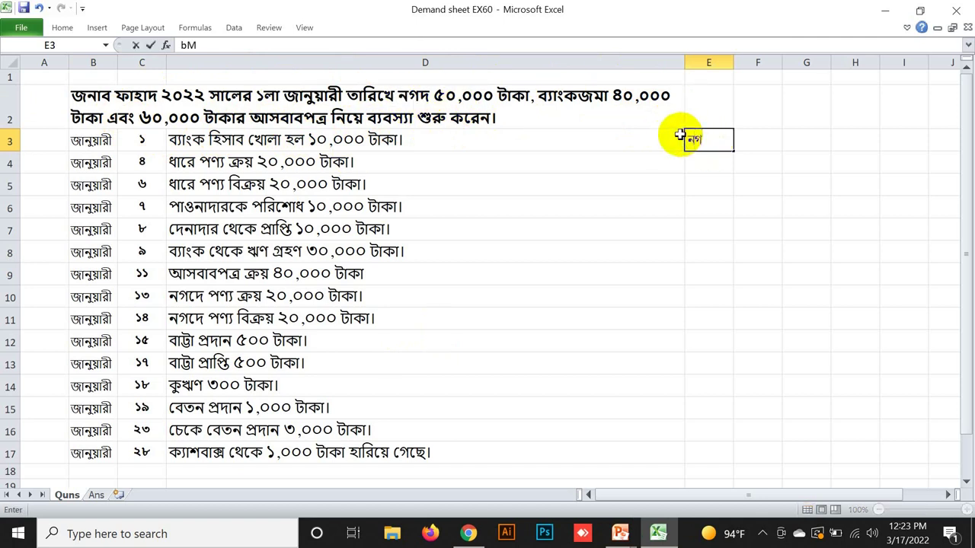
type("`")
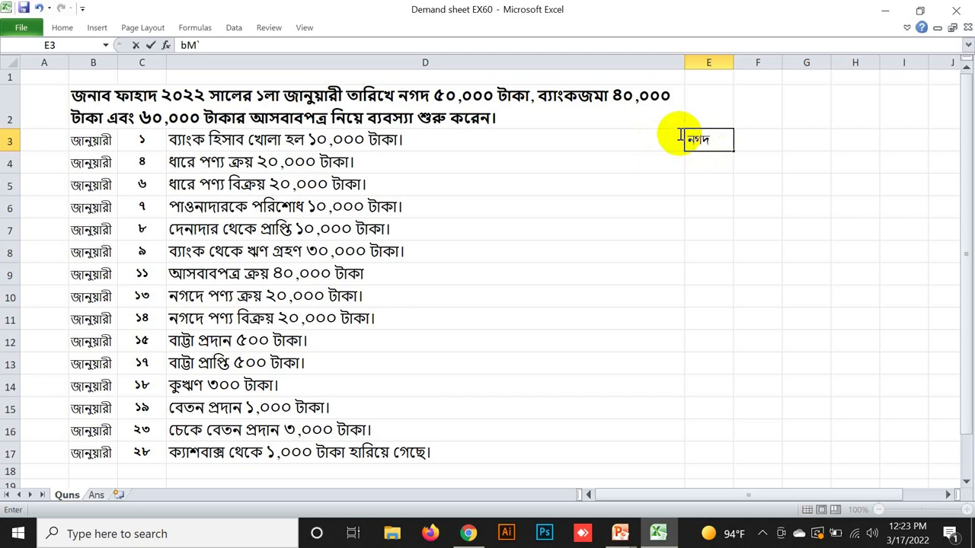
left_click(563, 93)
left_click(708, 161)
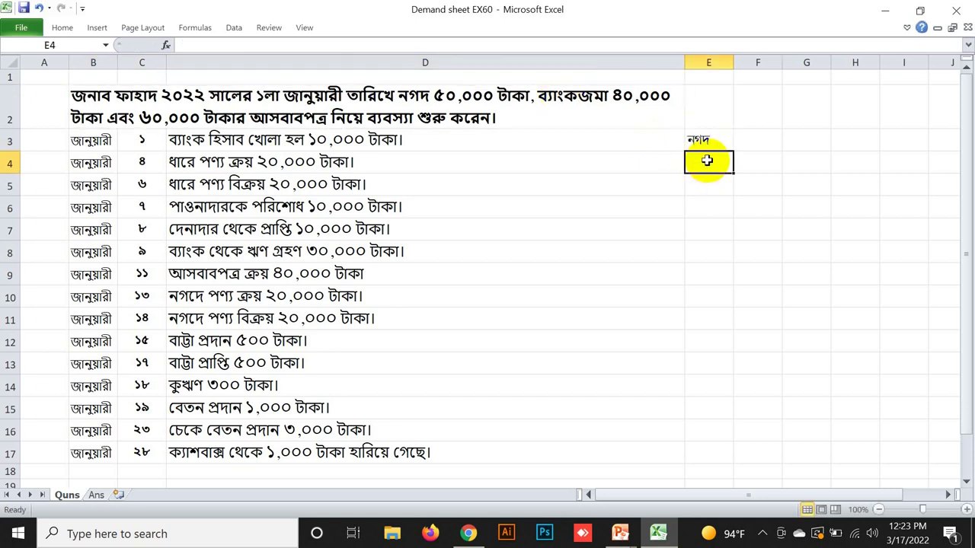
type("e¨sK Rgv")
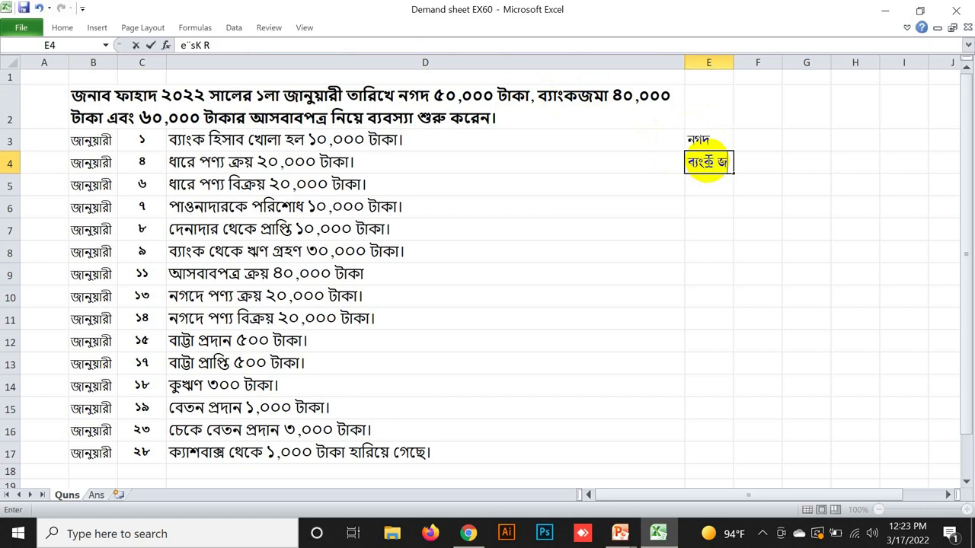
left_click(286, 116)
Step: Enter the account name আসবাবপত্র in E5 and widen column E to fit the names
left_click(685, 185)
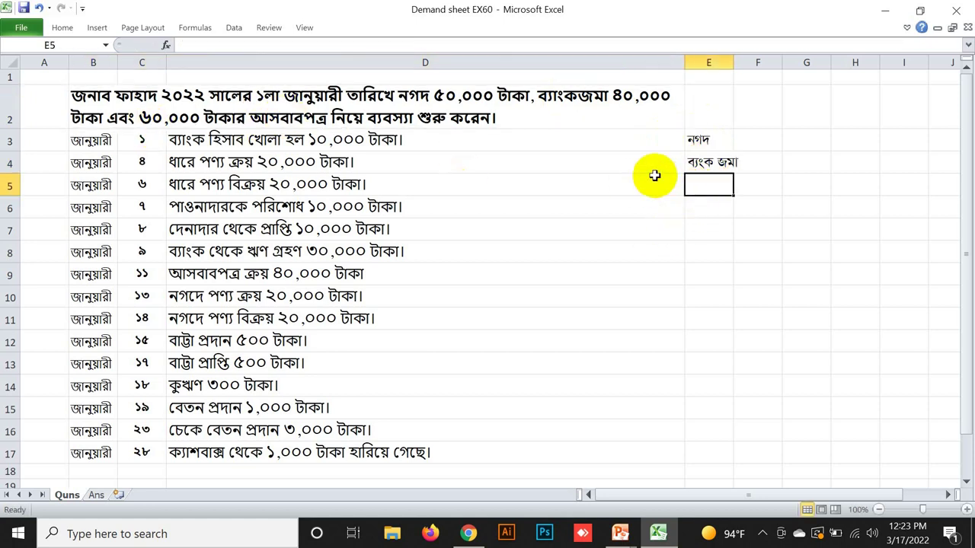
type("Avm")
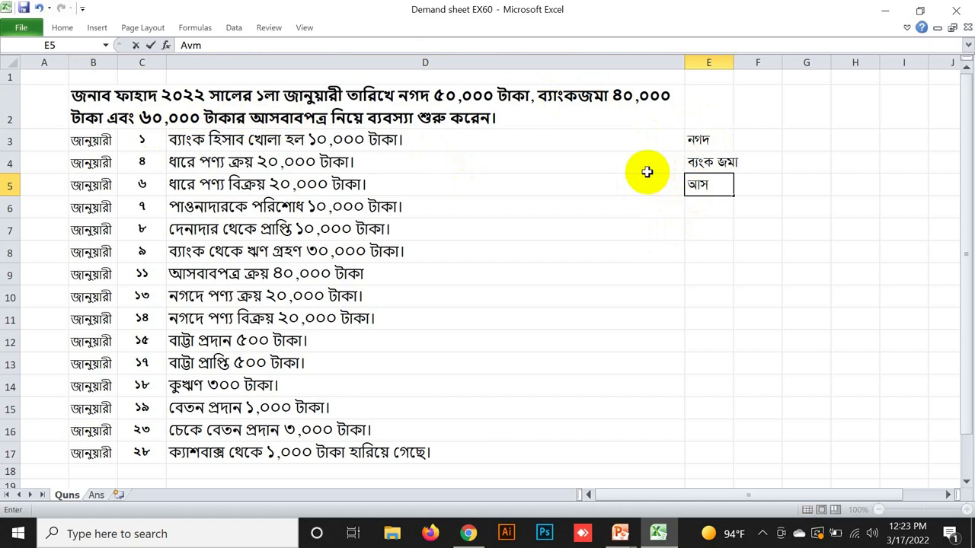
type("evecÎ")
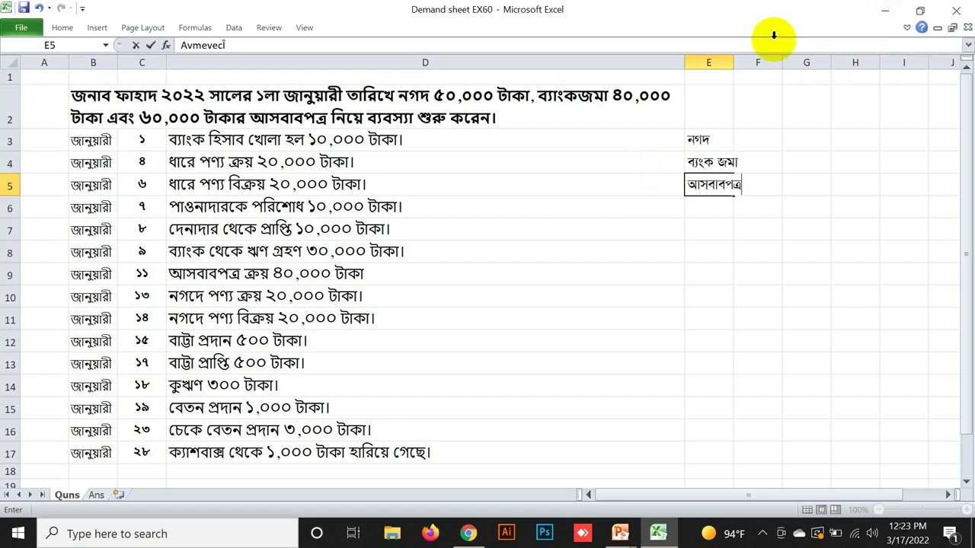
left_click(722, 87)
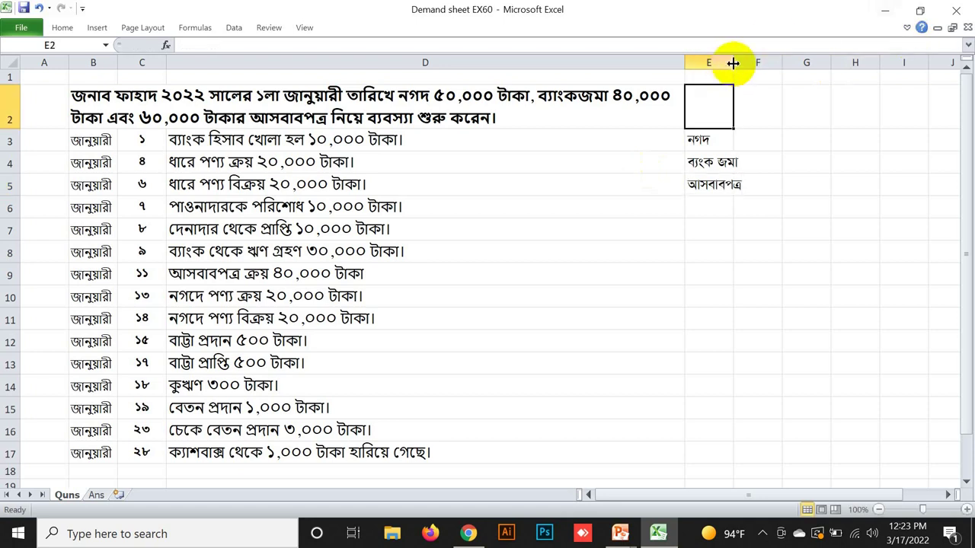
left_click_drag(736, 63, 752, 63)
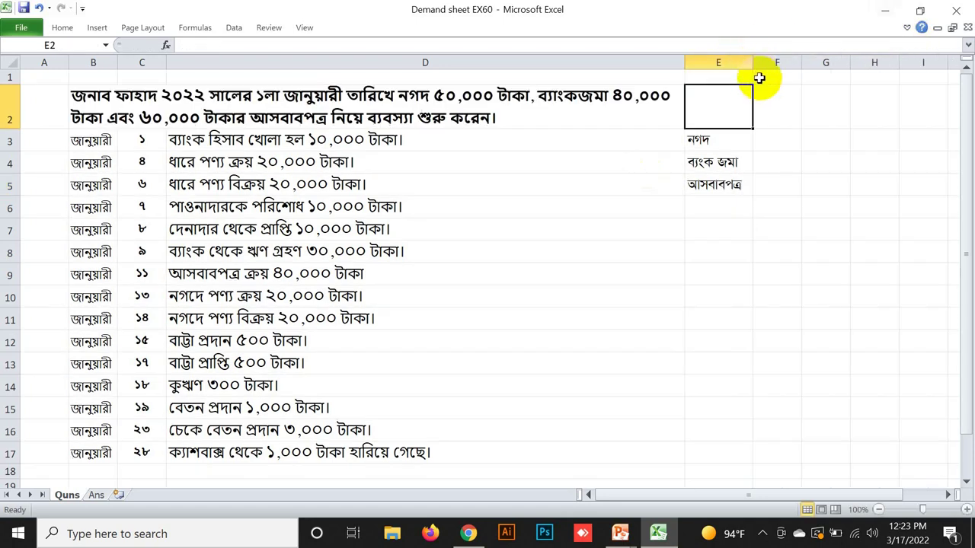
Step: Enter the account name মূলধন in F3 beside the listed asset accounts
left_click(700, 143)
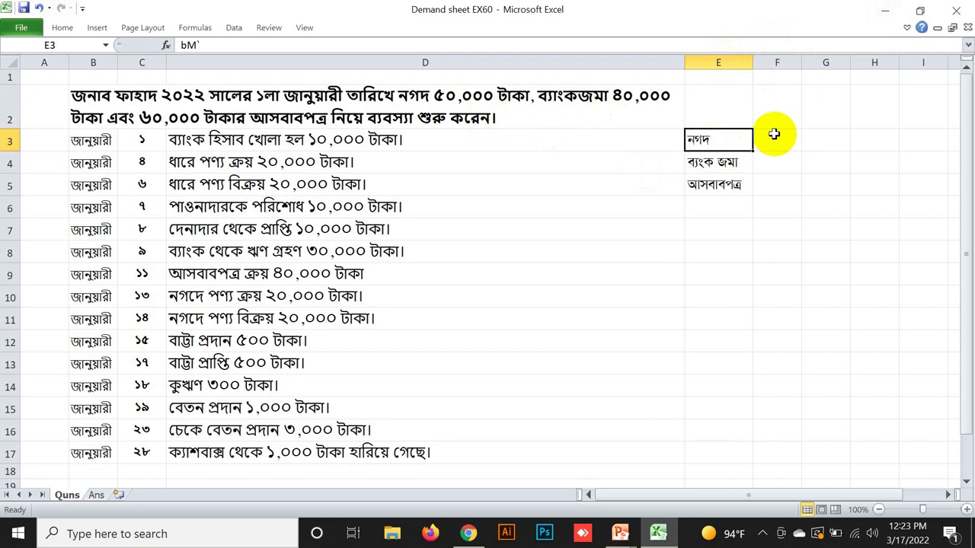
left_click(702, 166)
left_click(701, 186)
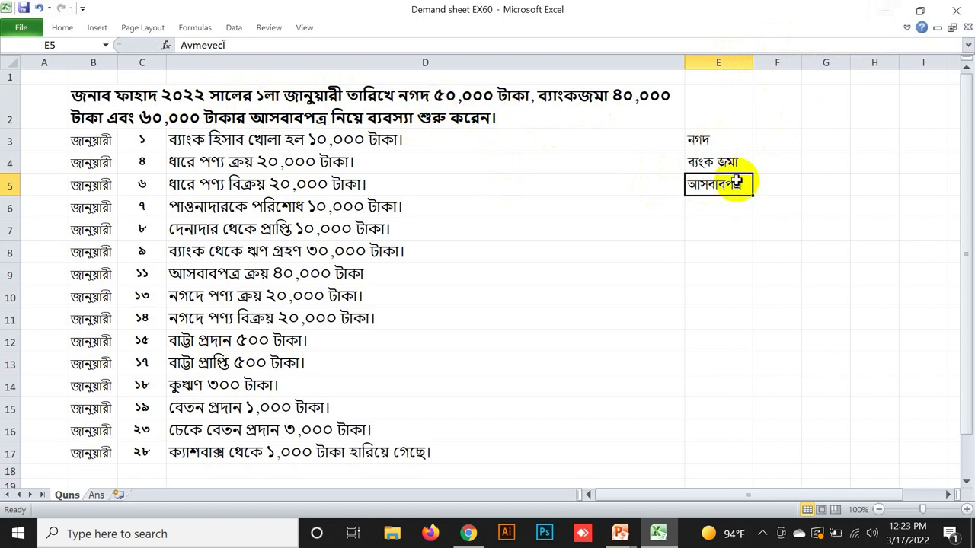
left_click(775, 141)
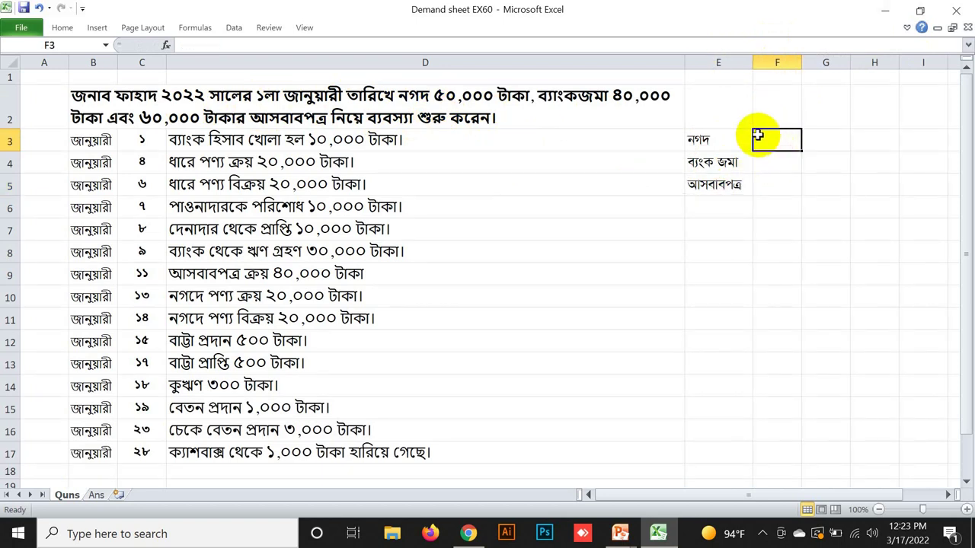
type("g~jab")
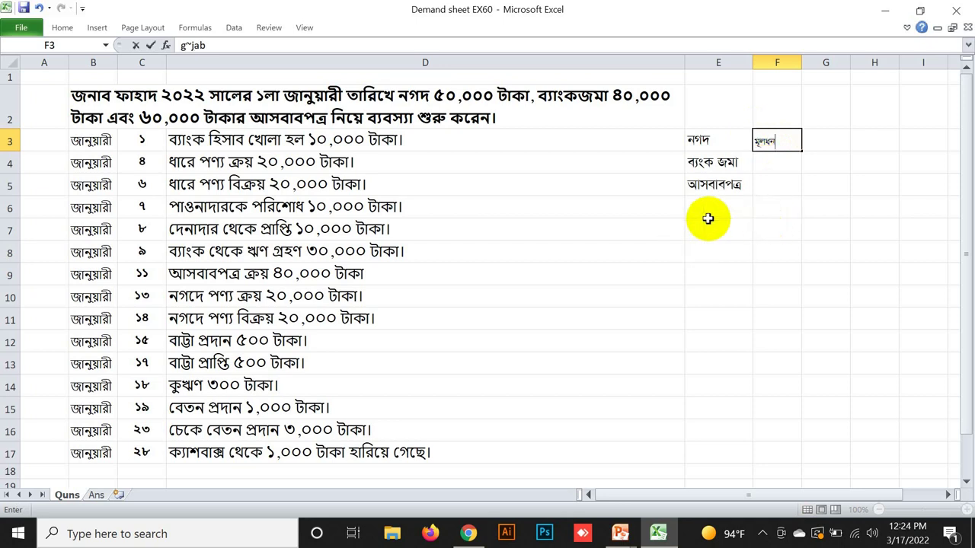
left_click(89, 139)
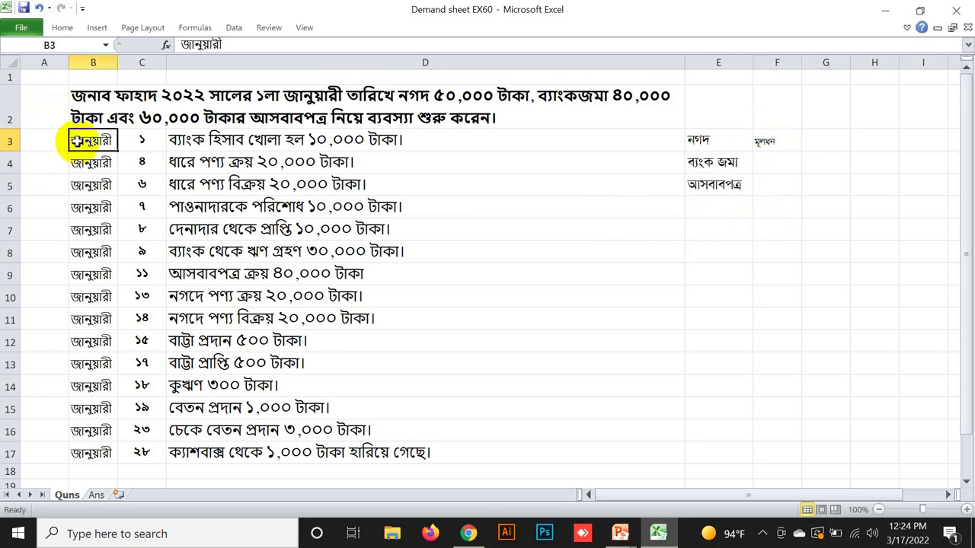
Step: Enter the account name পাওনাদার in F4 for the credit purchase of 4 January
left_click(712, 162)
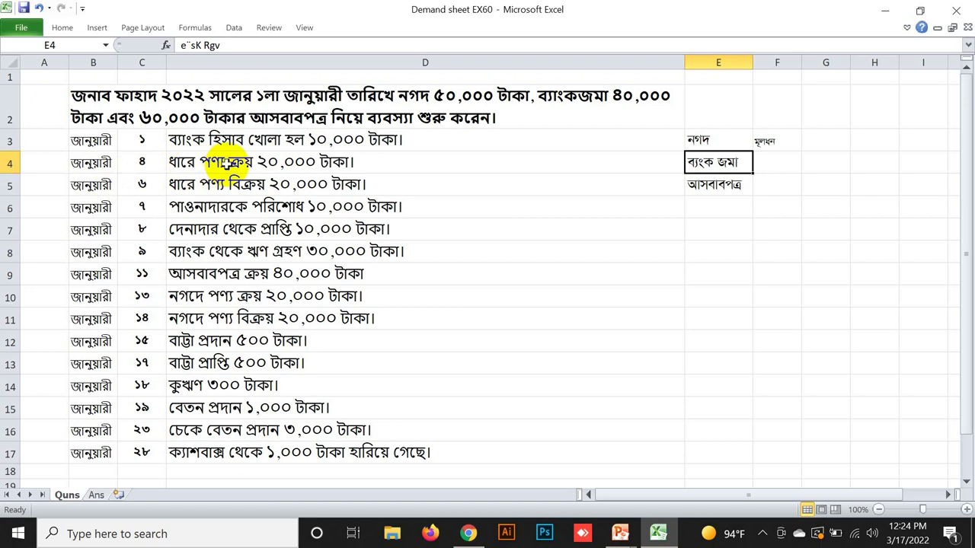
left_click(229, 162)
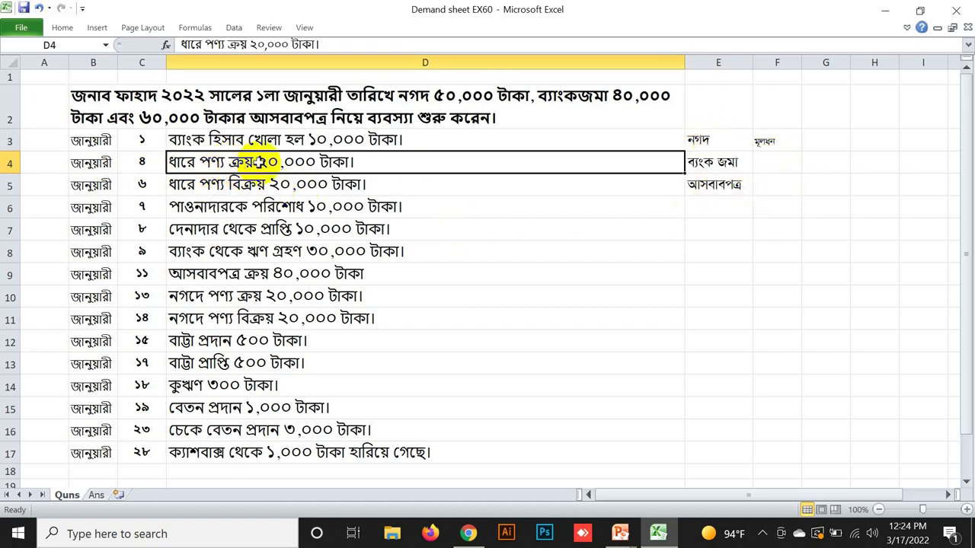
left_click(773, 161)
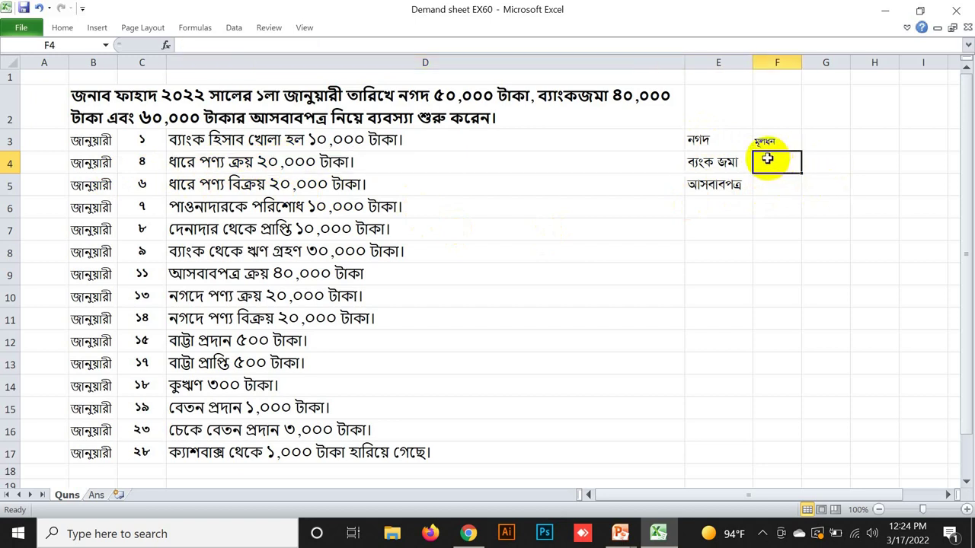
type("cvIbv`vi")
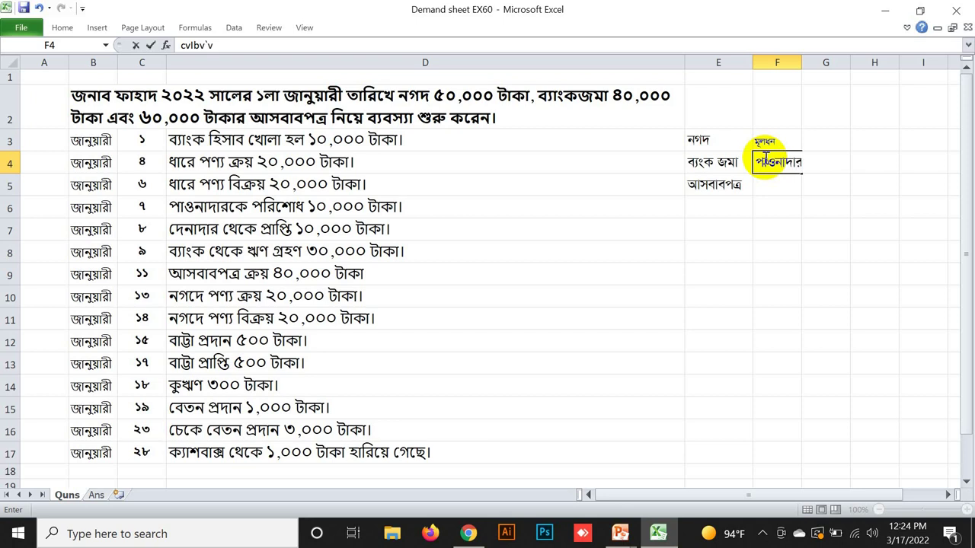
Step: Enter the account name দেনাদার in E6 for the credit sale of 6 January
left_click(202, 185)
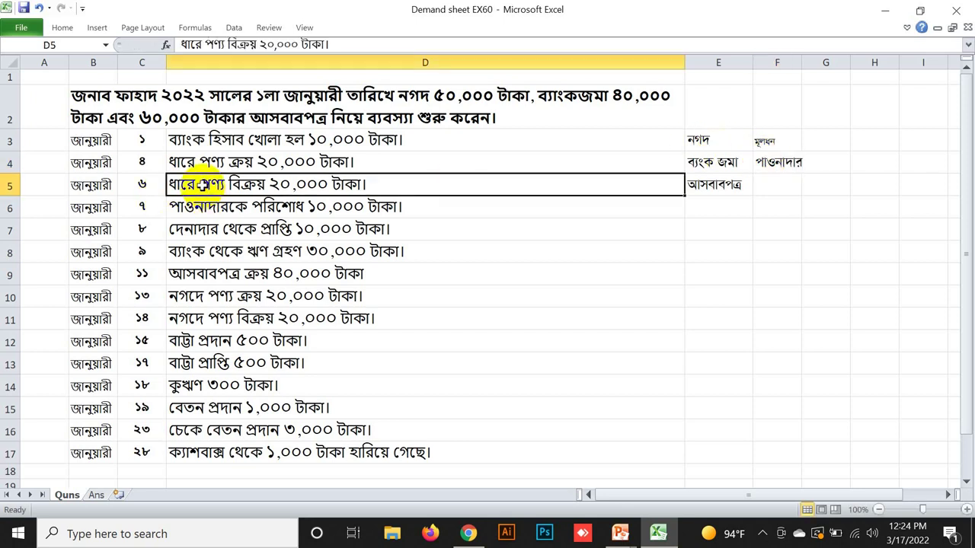
left_click(711, 203)
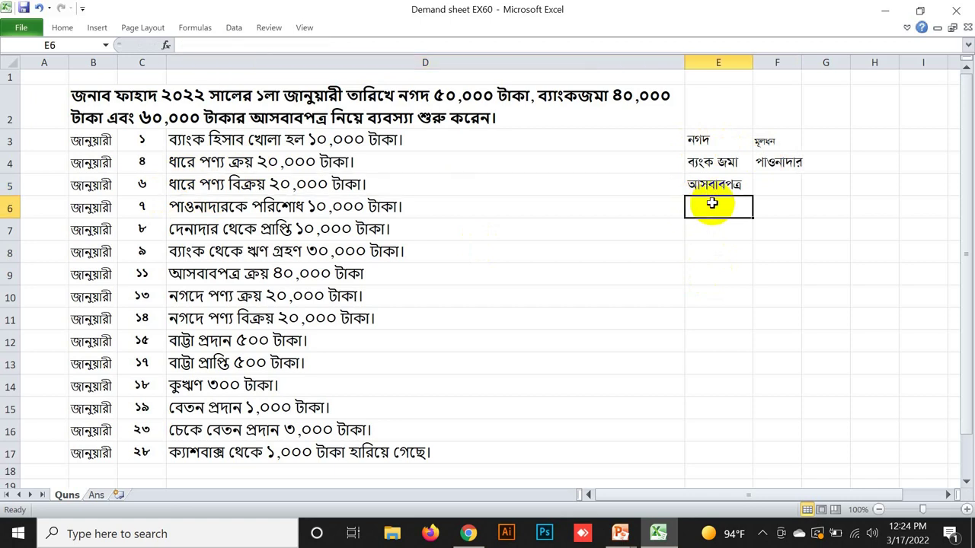
type("েনাদার")
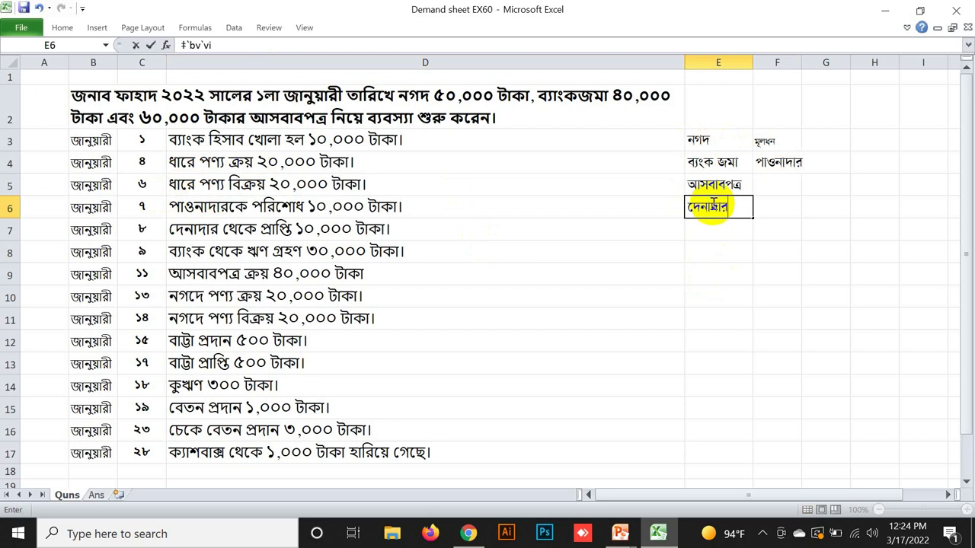
Step: Check the transactions of 7 to 11 January in D6:D9 against the account names already listed
left_click(216, 207)
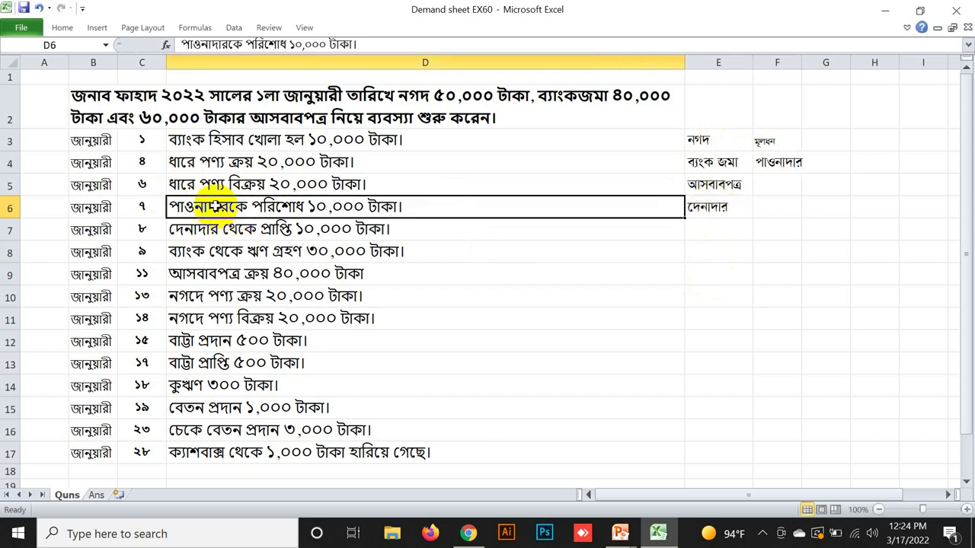
left_click(776, 162)
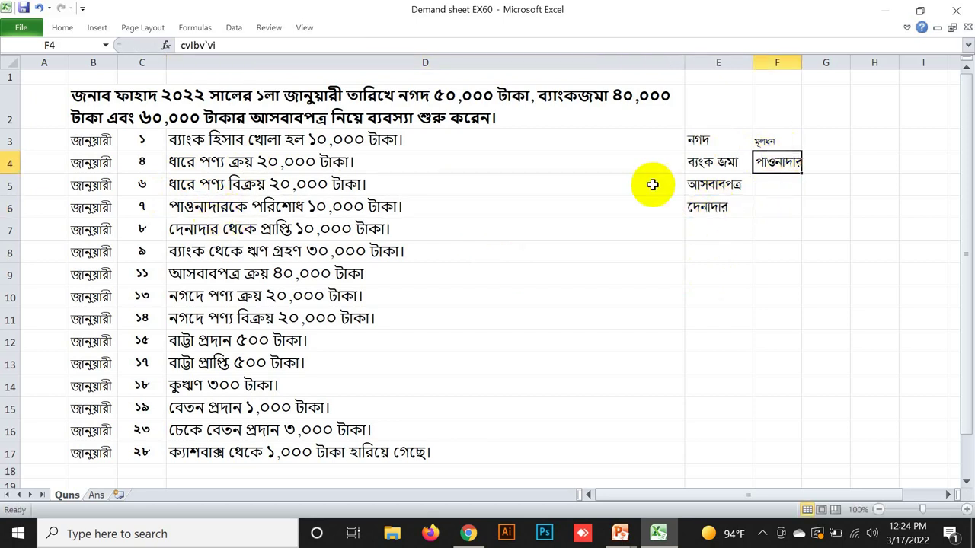
left_click(192, 229)
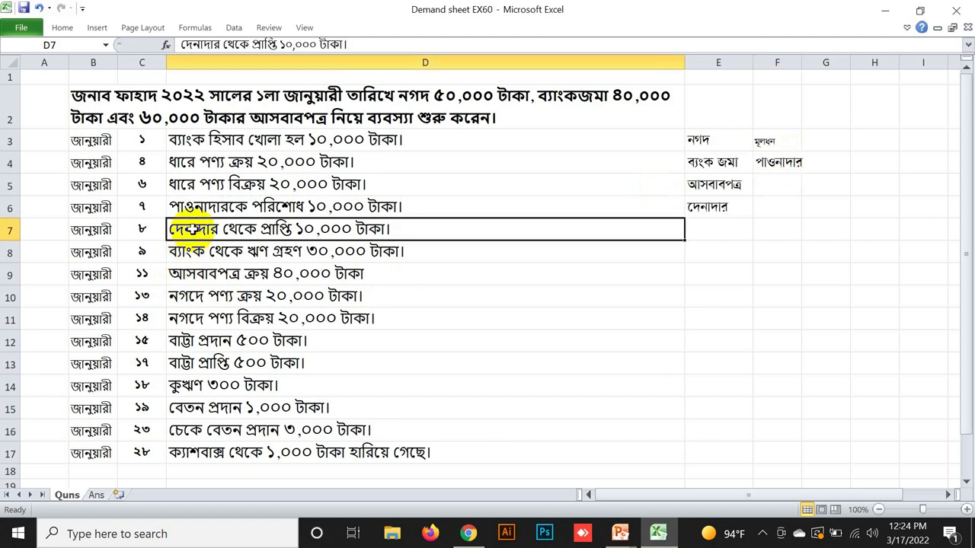
left_click(720, 207)
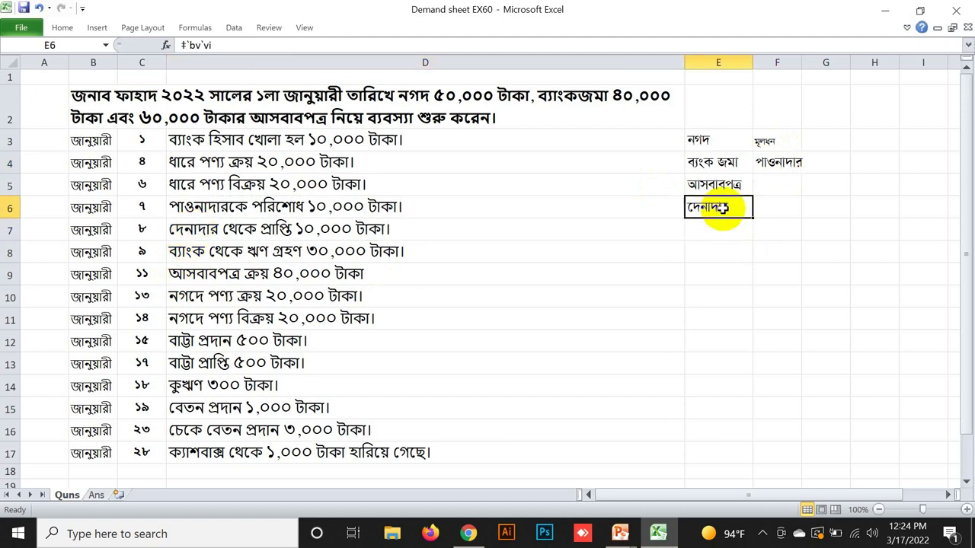
left_click(199, 255)
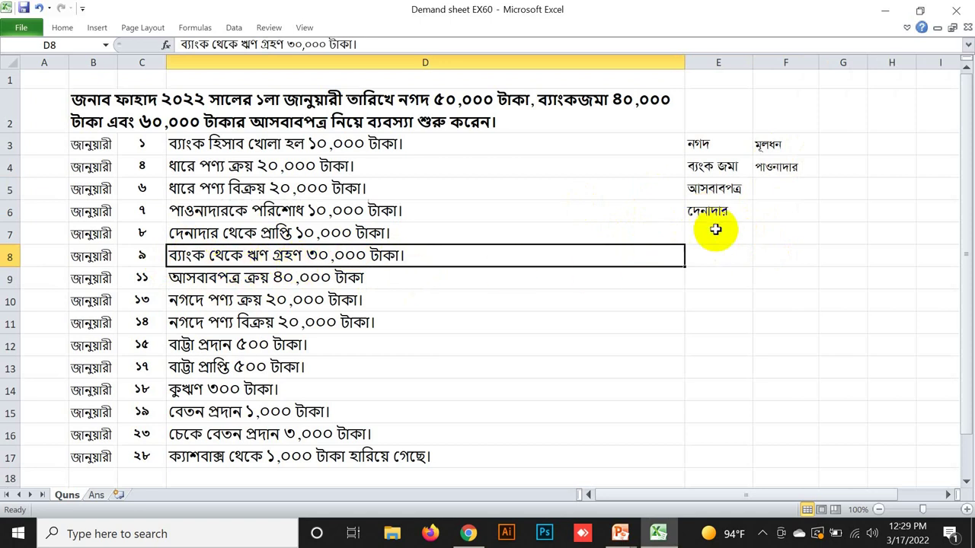
left_click(412, 282)
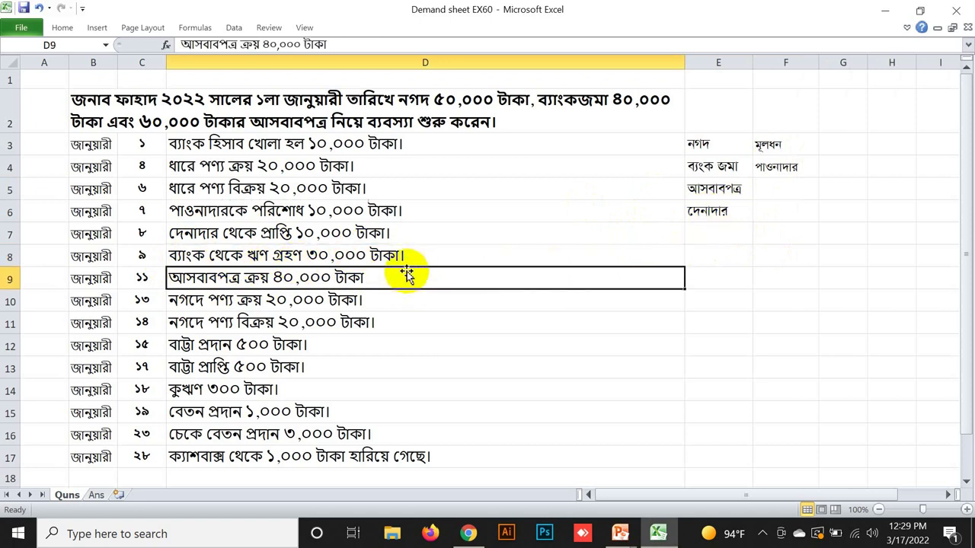
Step: Enter the account name ব্যংক ঋণ in F5 for the bank loan of 9 January
left_click(283, 259)
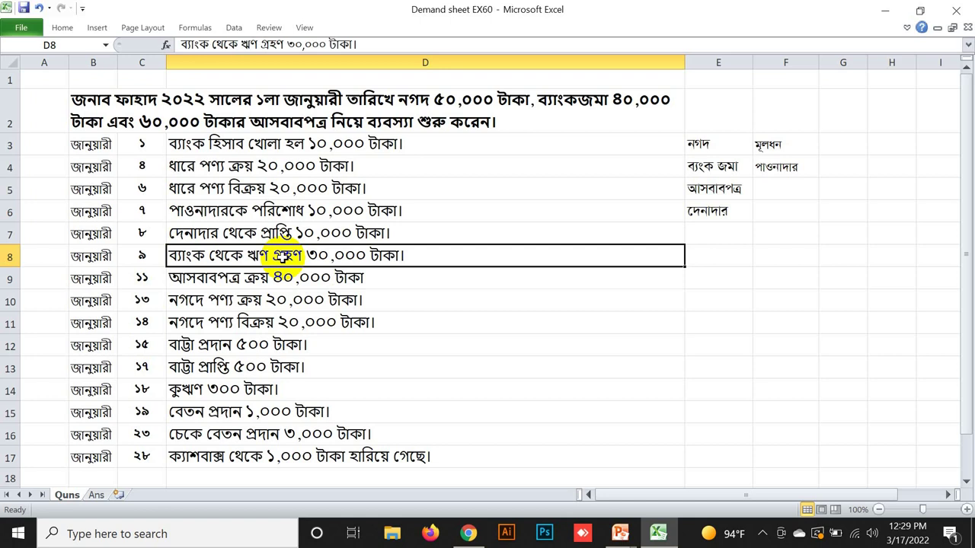
left_click(768, 190)
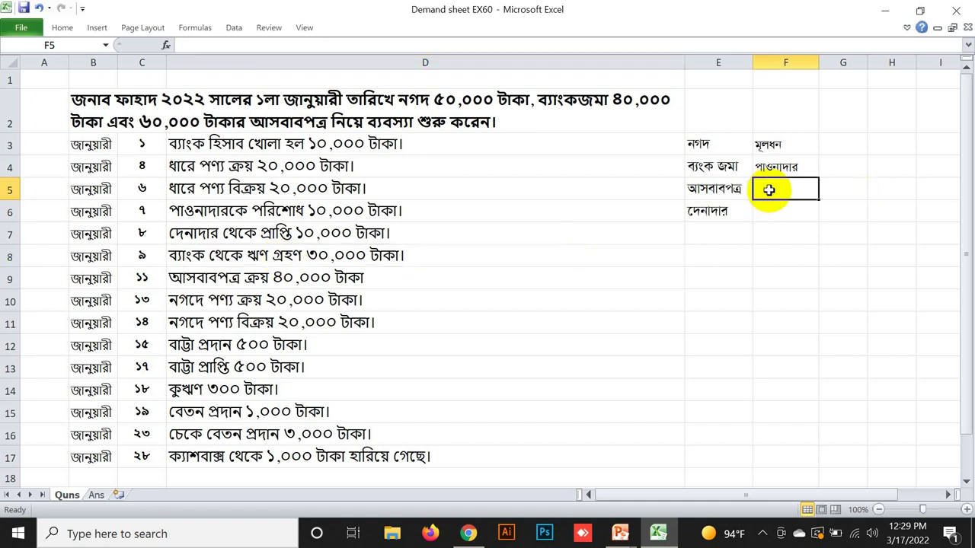
type("e¨sK FY")
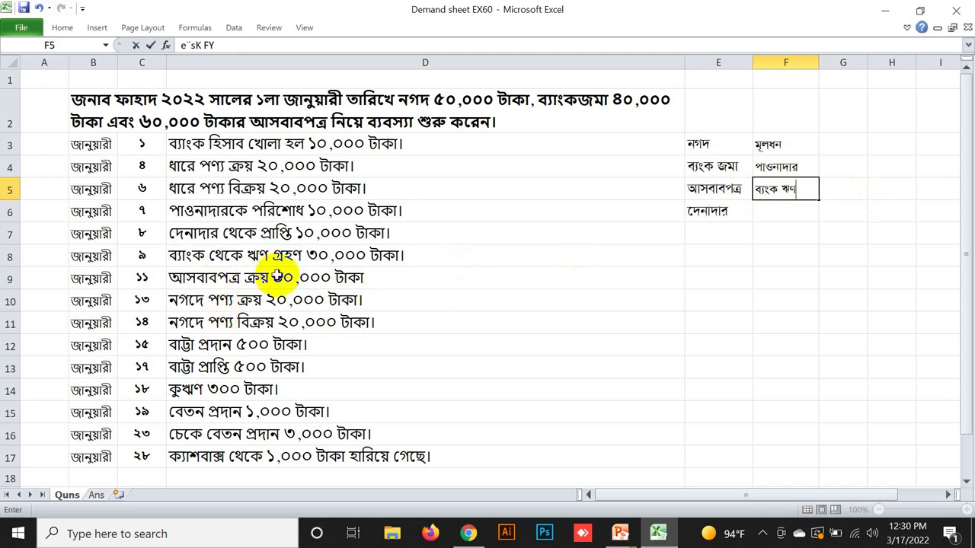
Step: Check the transactions of 11 to 18 January in D9:D14 against the account names listed in columns E and F
left_click(706, 193)
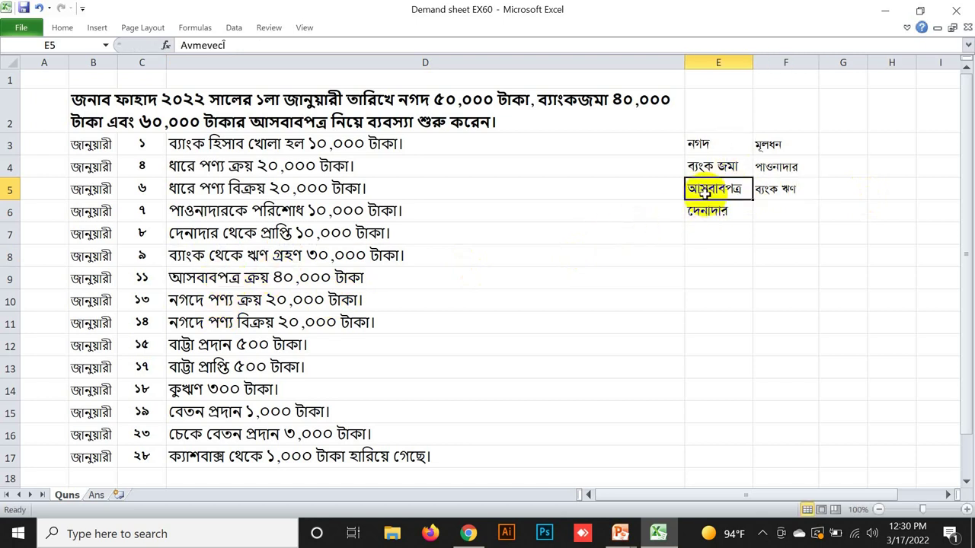
left_click(185, 301)
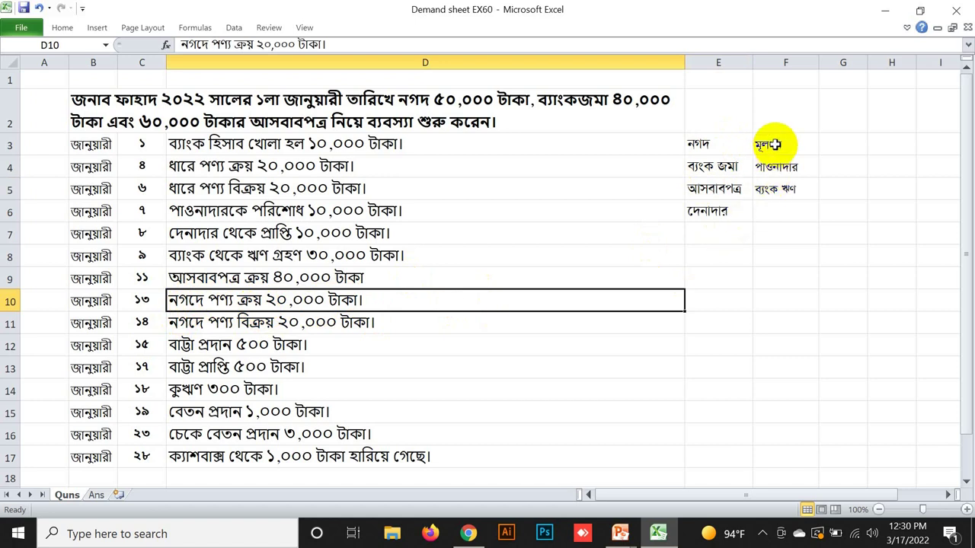
left_click(246, 323)
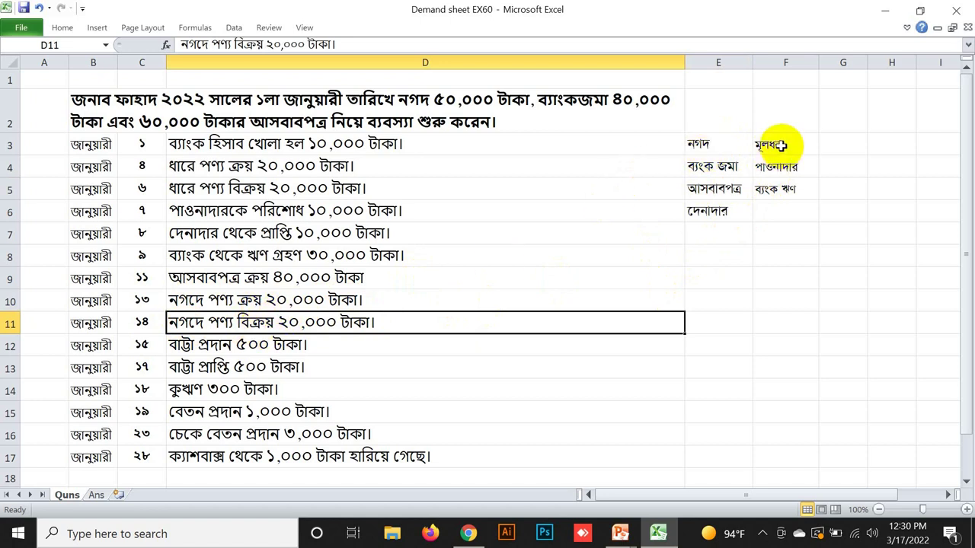
left_click(204, 347)
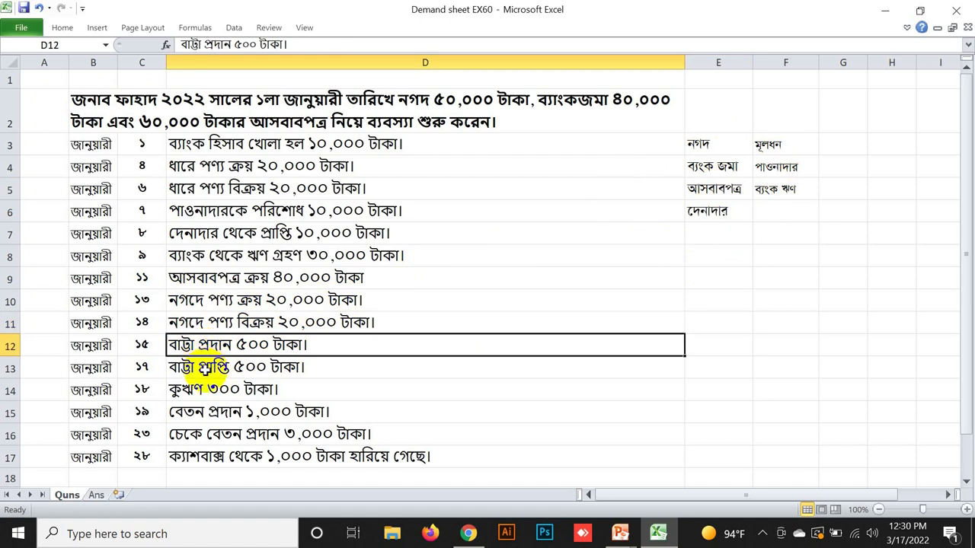
left_click(206, 368)
left_click(707, 211)
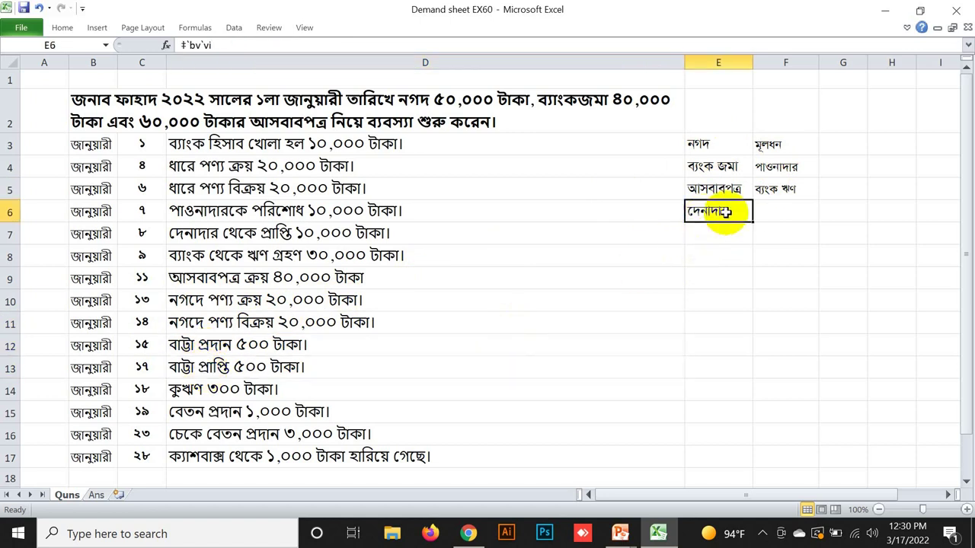
left_click(769, 168)
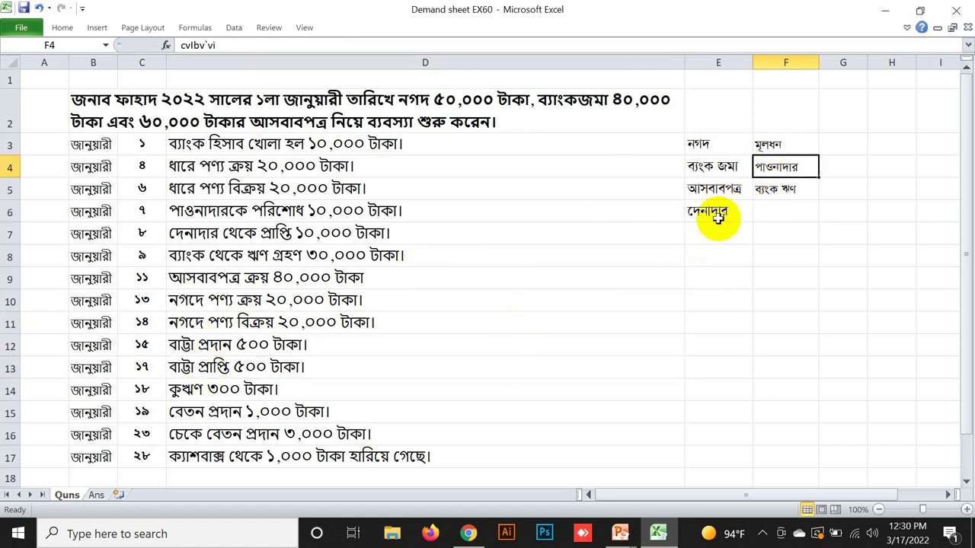
left_click(212, 390)
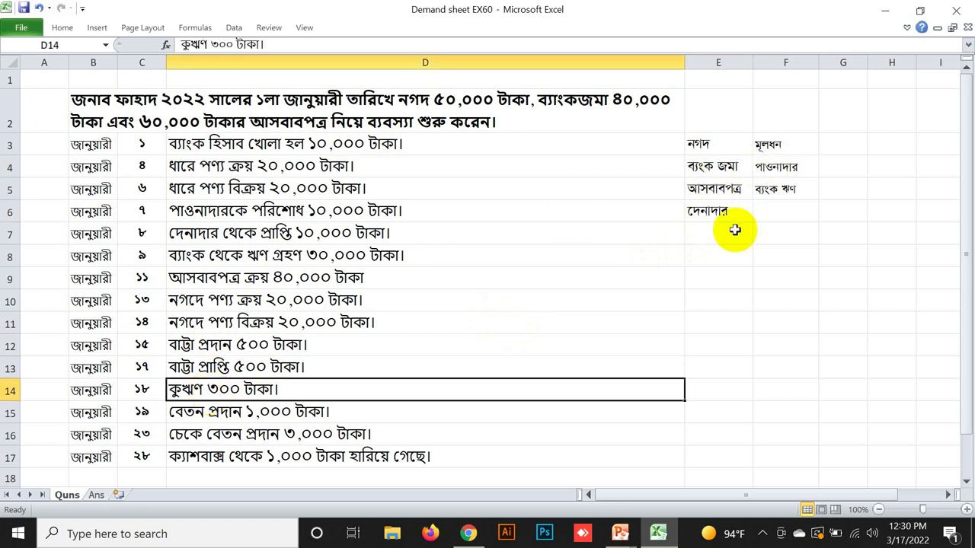
left_click(712, 214)
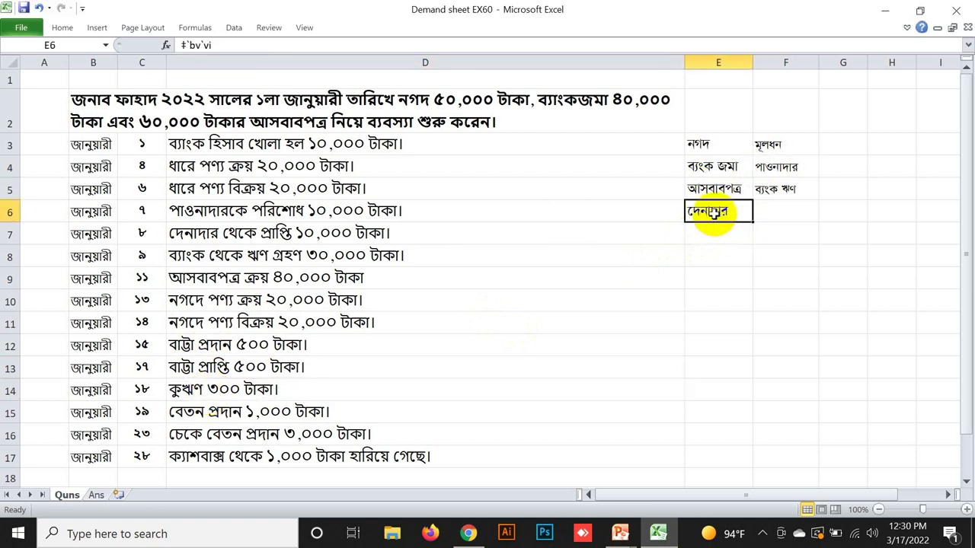
Step: Check the transactions of 19 to 28 January in D15:D17 and review the listed asset, liability and capital accounts
left_click(213, 413)
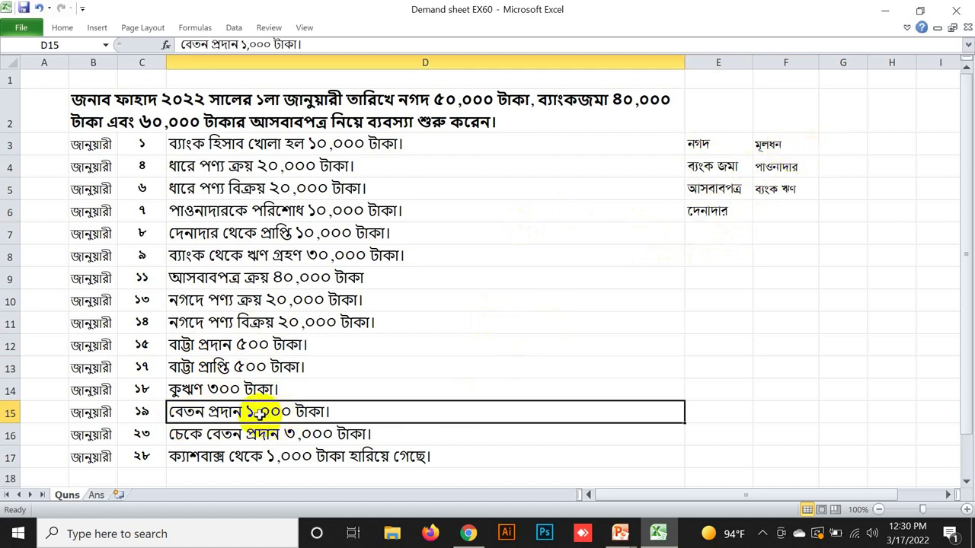
left_click(196, 436)
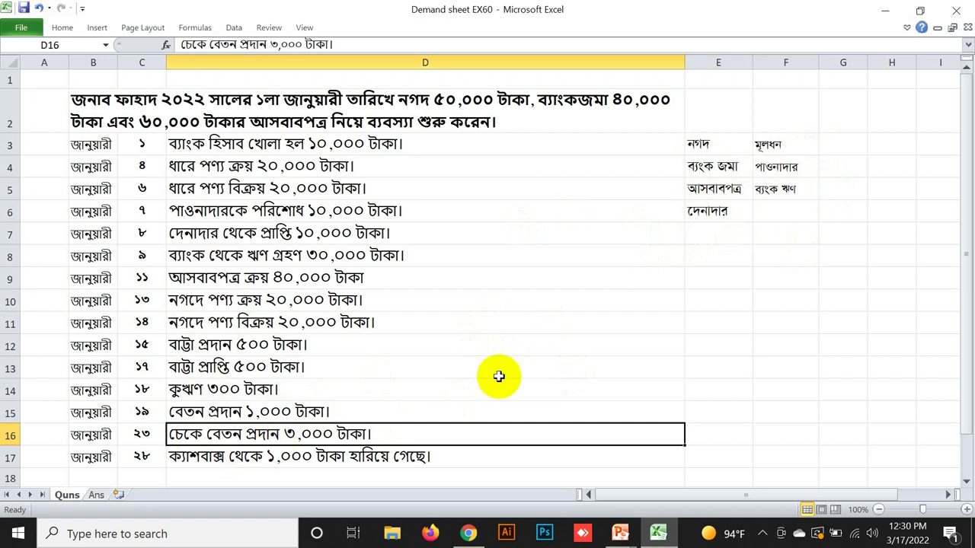
left_click(727, 168)
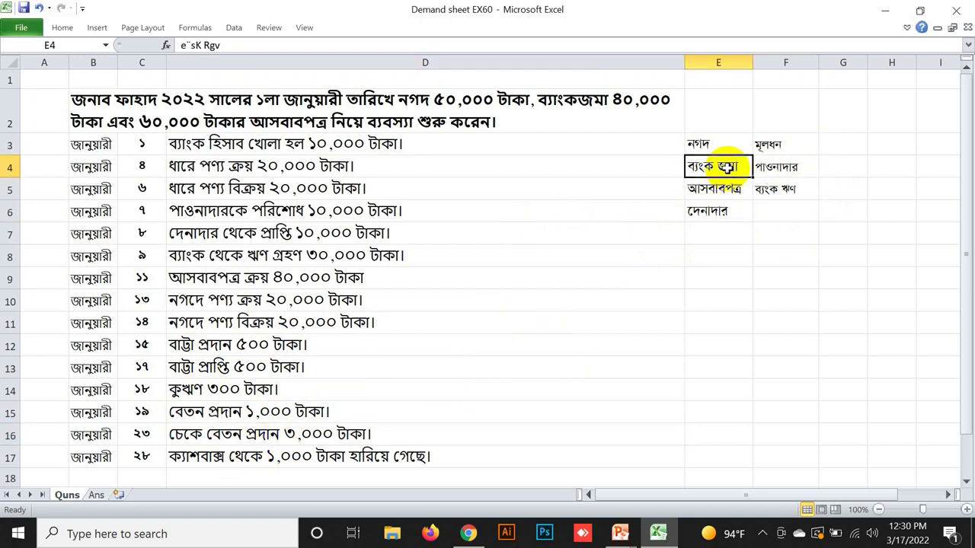
left_click(211, 457)
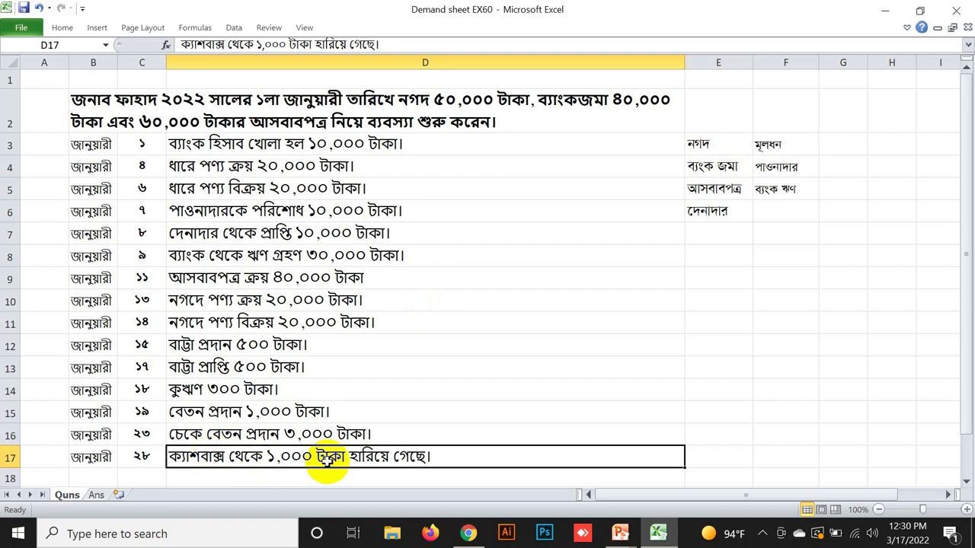
left_click(782, 147)
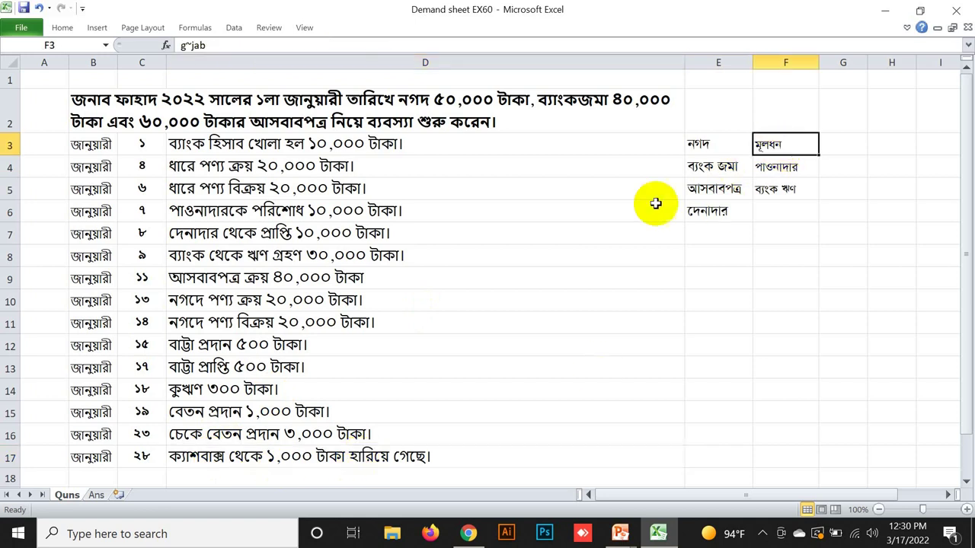
left_click(709, 147)
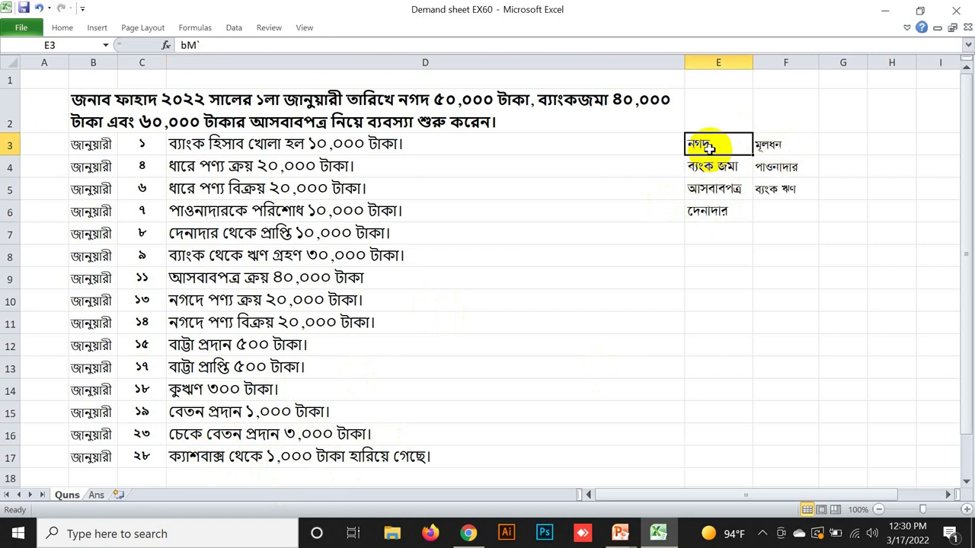
left_click(597, 197)
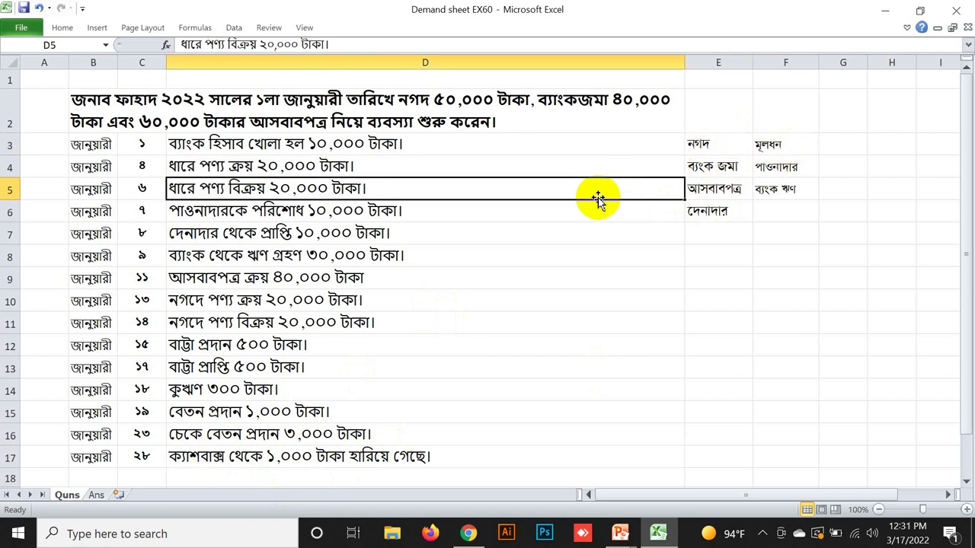
left_click(642, 144)
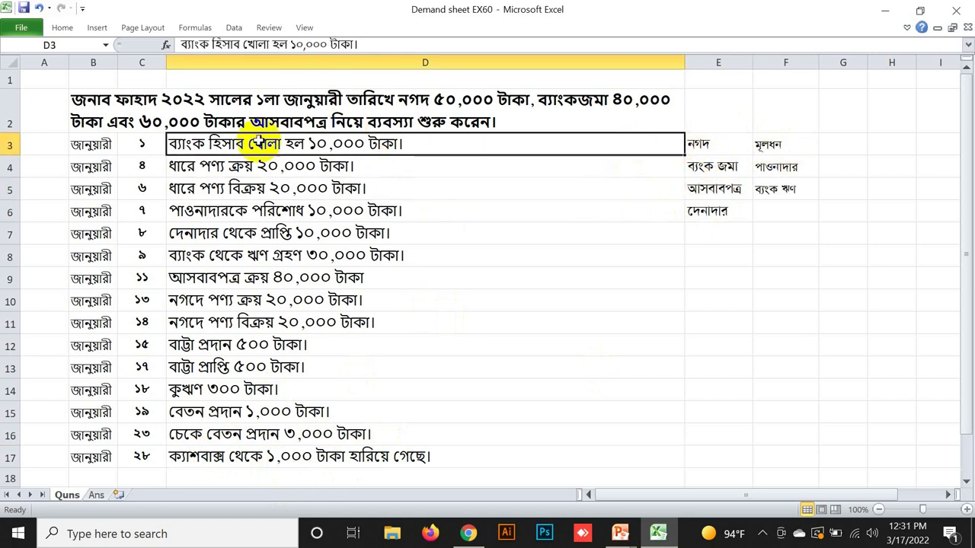
left_click(693, 143)
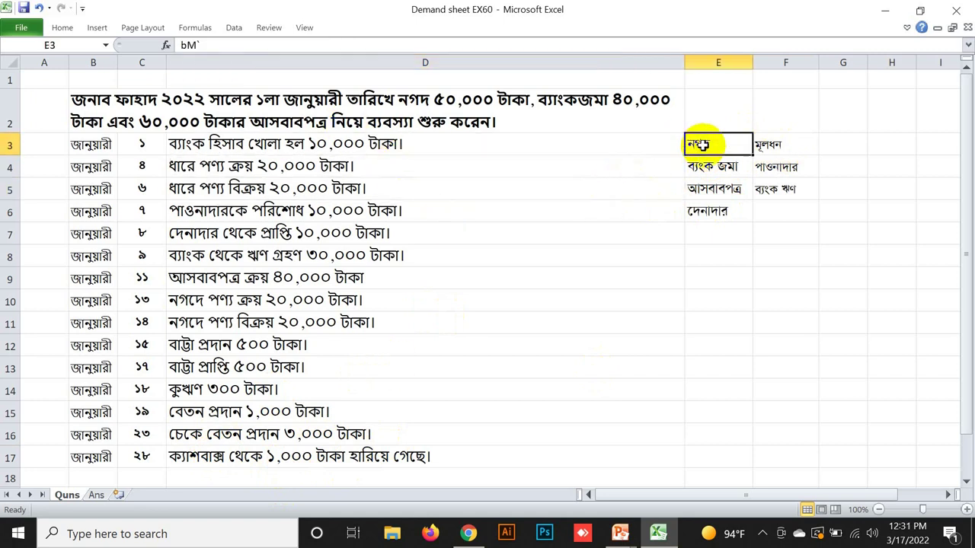
left_click(693, 211)
left_click(766, 144)
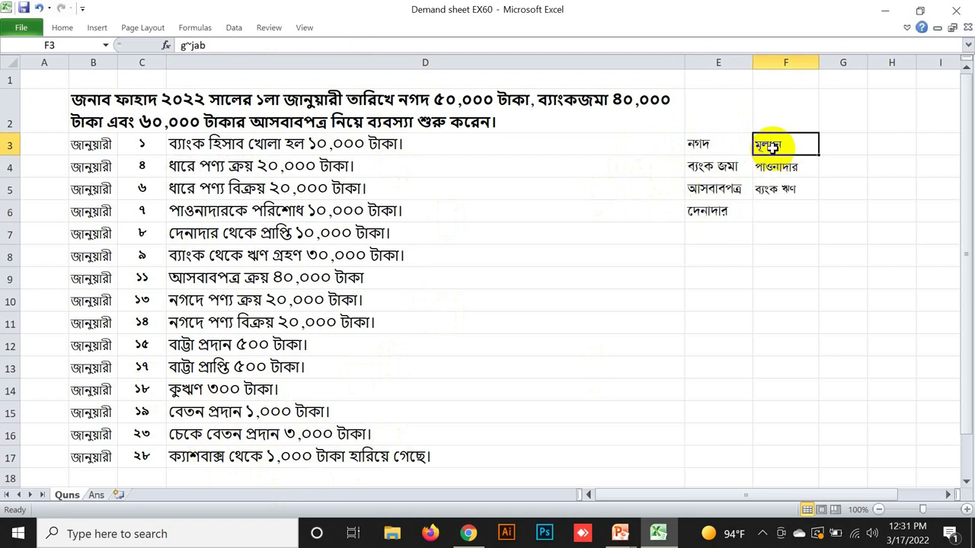
left_click(783, 191)
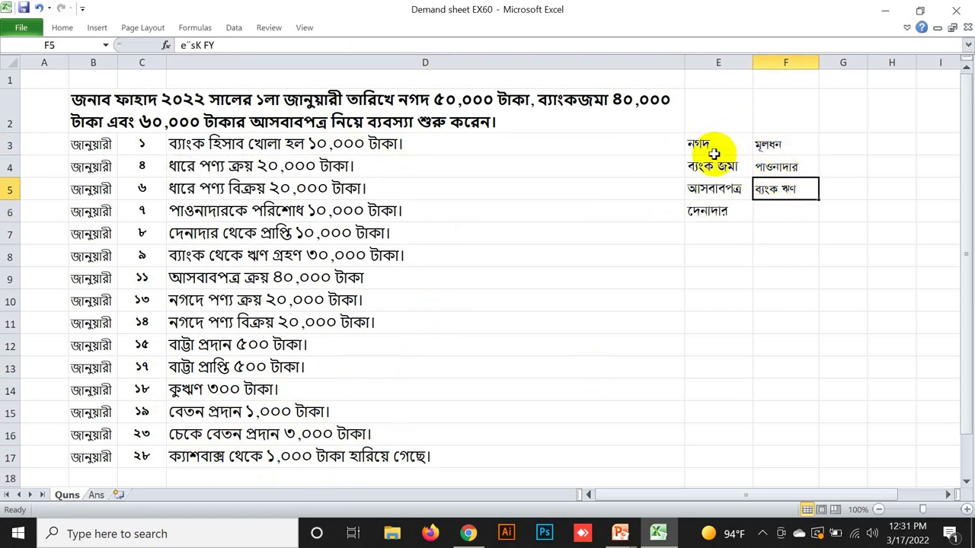
Step: Clear the existing entries in B6:J11 of the table on the Ans sheet
left_click(96, 495)
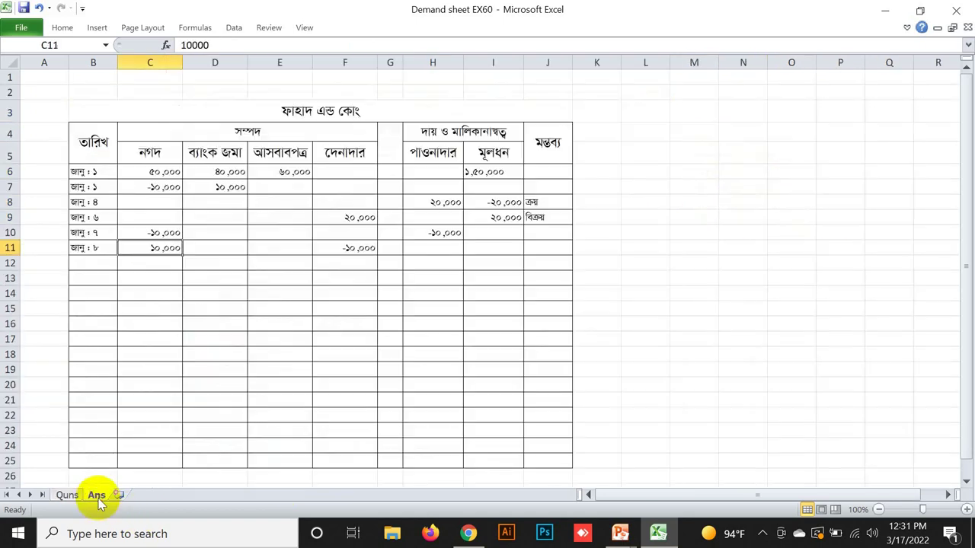
left_click_drag(102, 168, 561, 256)
key("BackSpace")
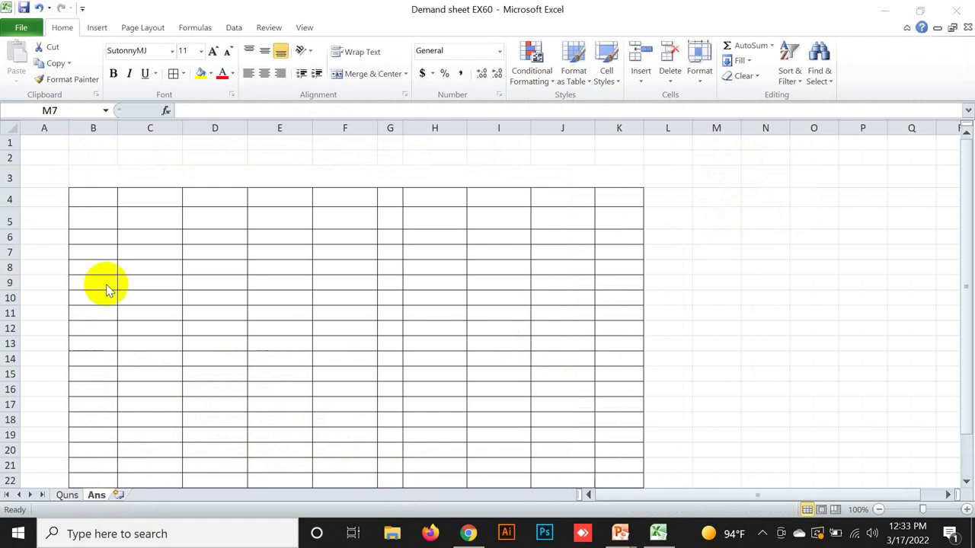
Step: Enter the headings তারিখ in B4 and সম্পদ in C4 of the blank table
left_click(94, 196)
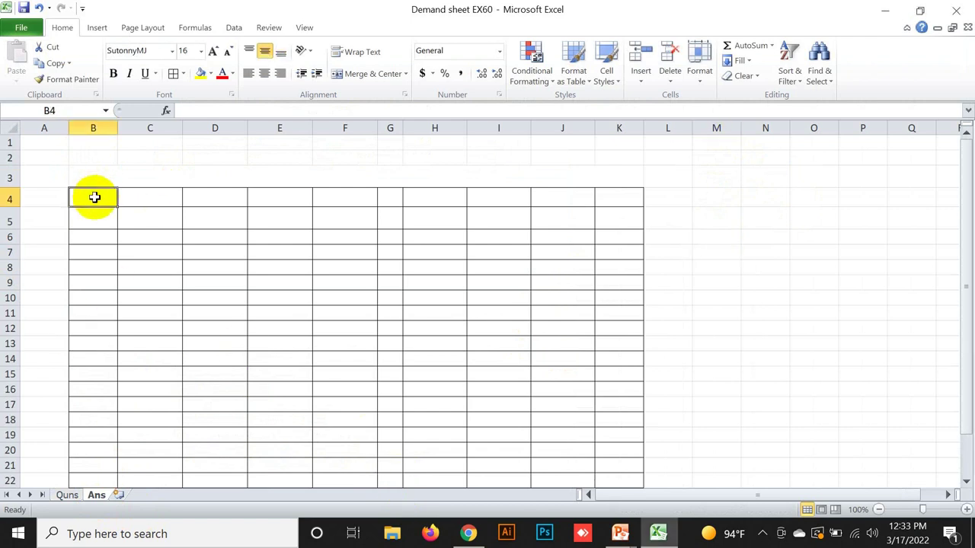
type("k")
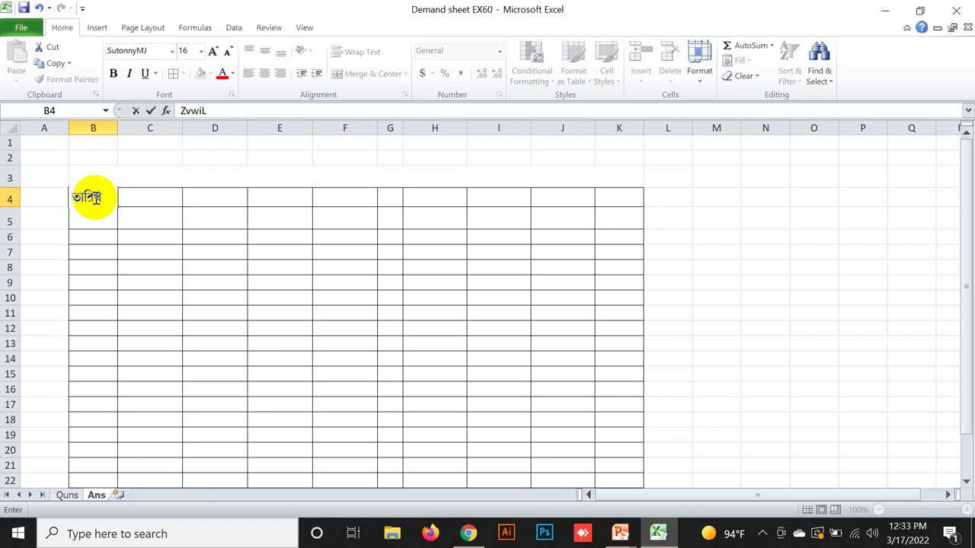
left_click(156, 197)
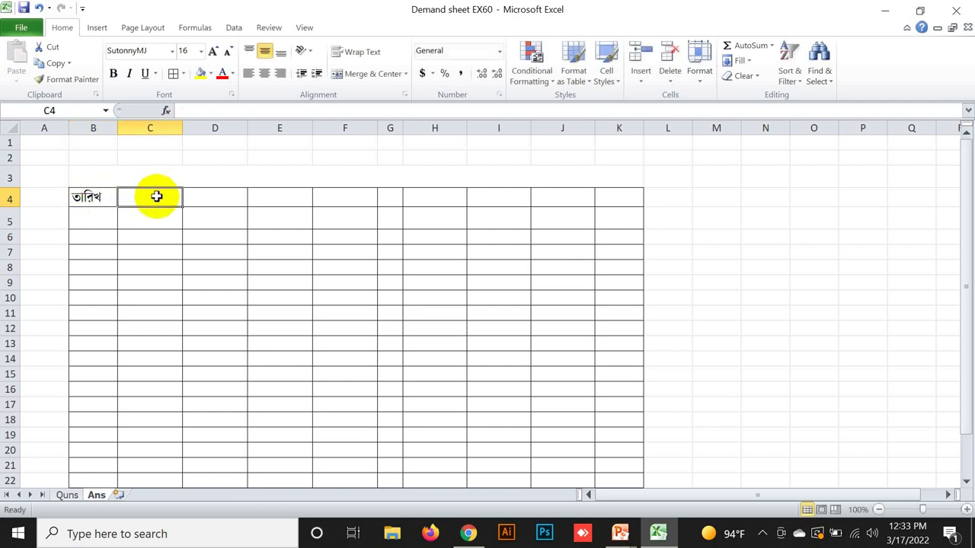
left_click_drag(156, 196, 345, 200)
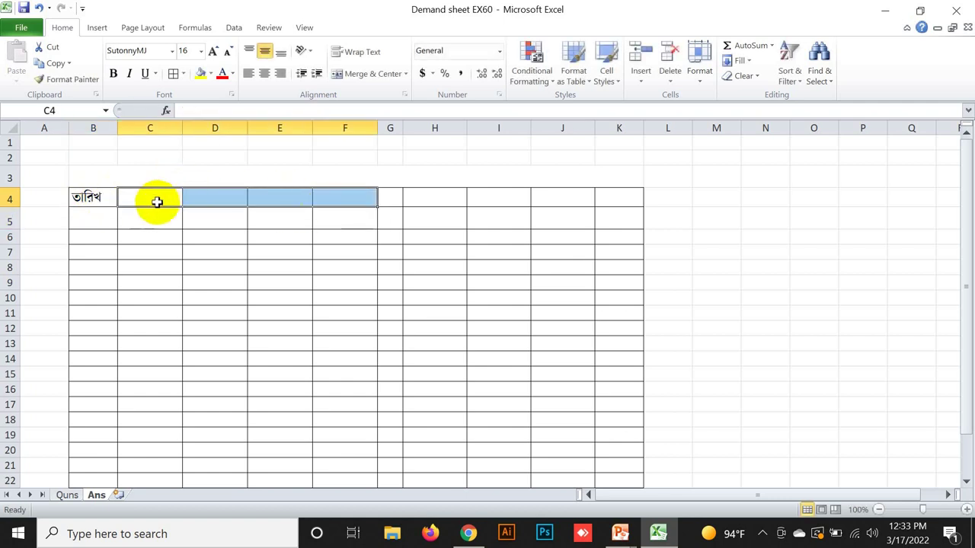
left_click(157, 201)
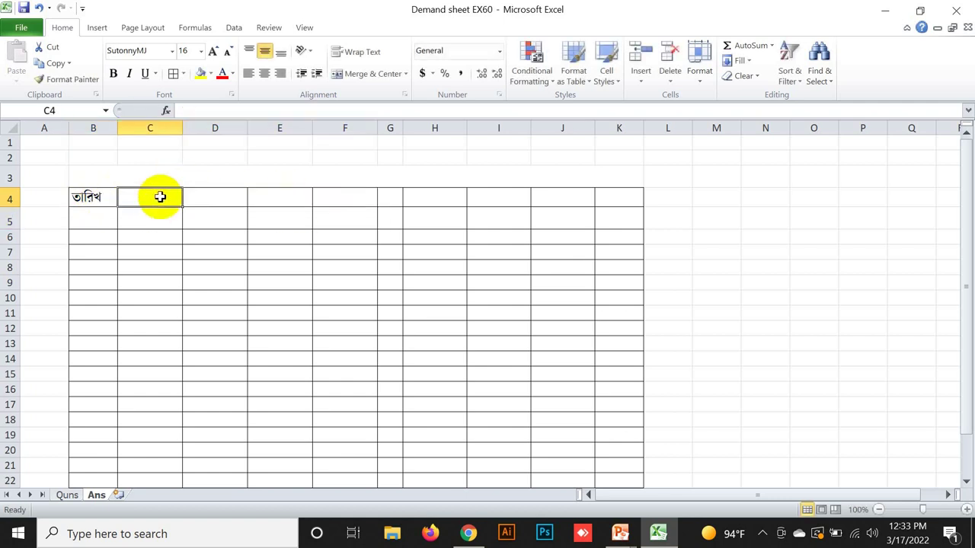
type("m")
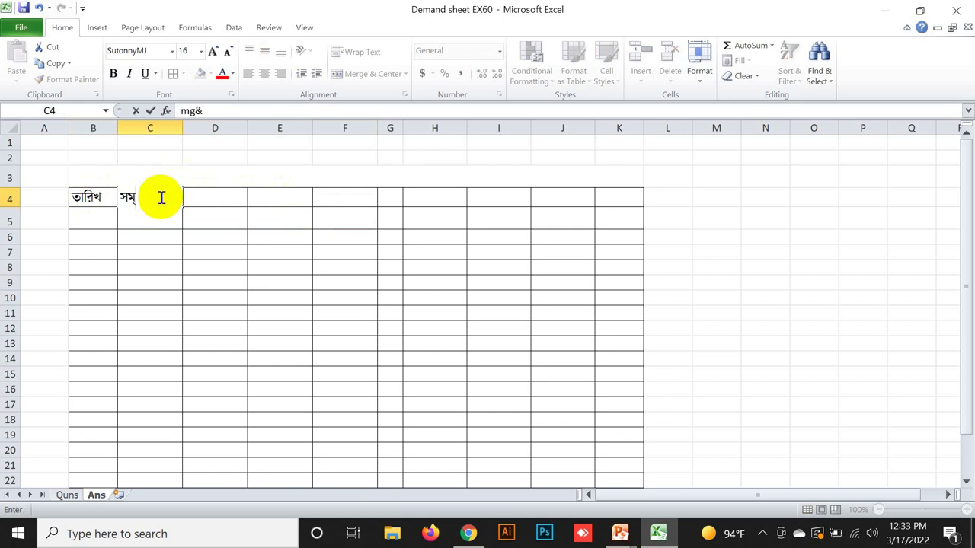
type("¤ú`")
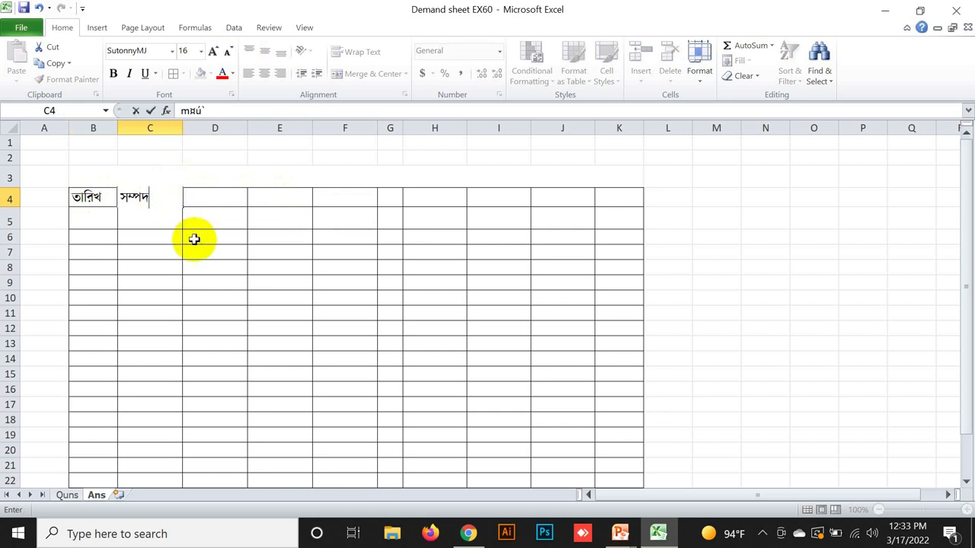
left_click(194, 238)
Step: Look up the asset account names in E3:E5 on the Quns sheet and return to the Ans sheet
left_click(67, 495)
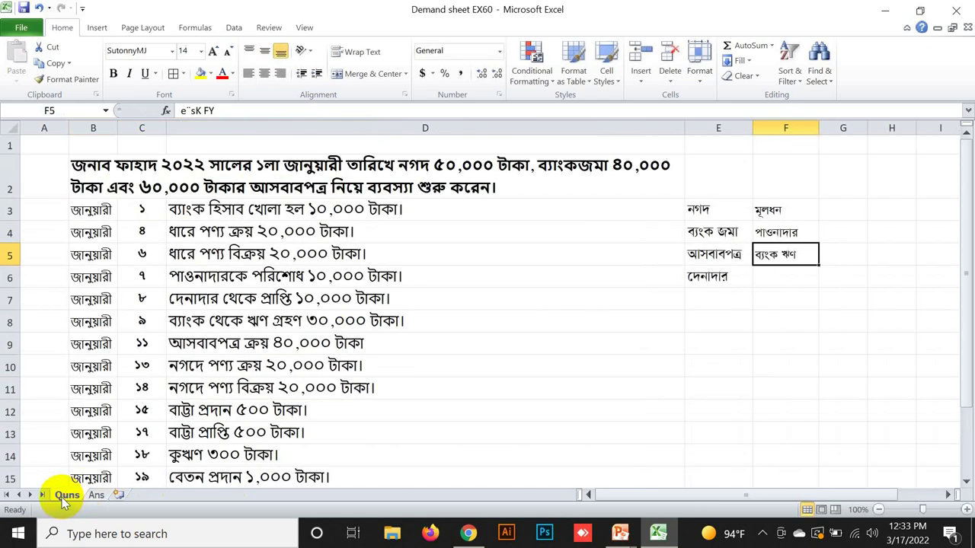
left_click(708, 212)
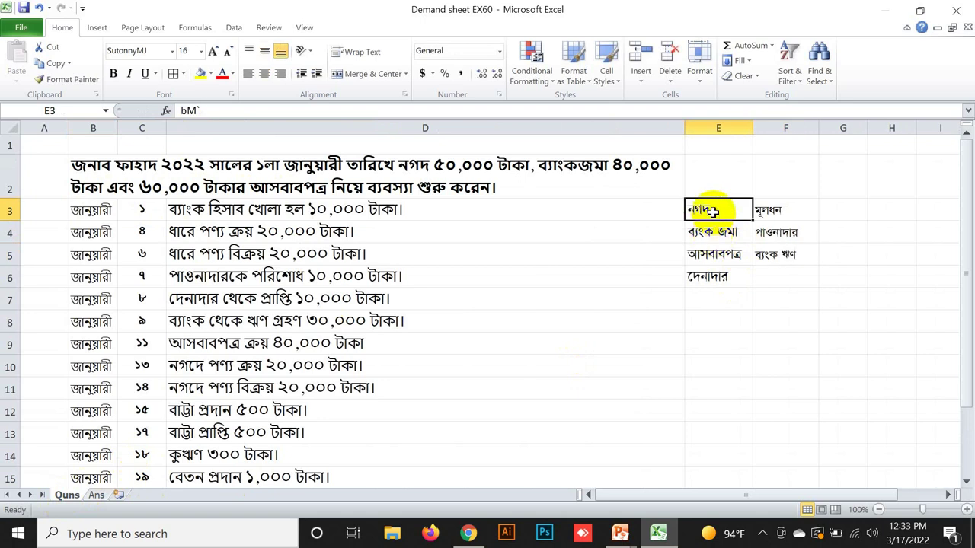
left_click(713, 233)
left_click(714, 255)
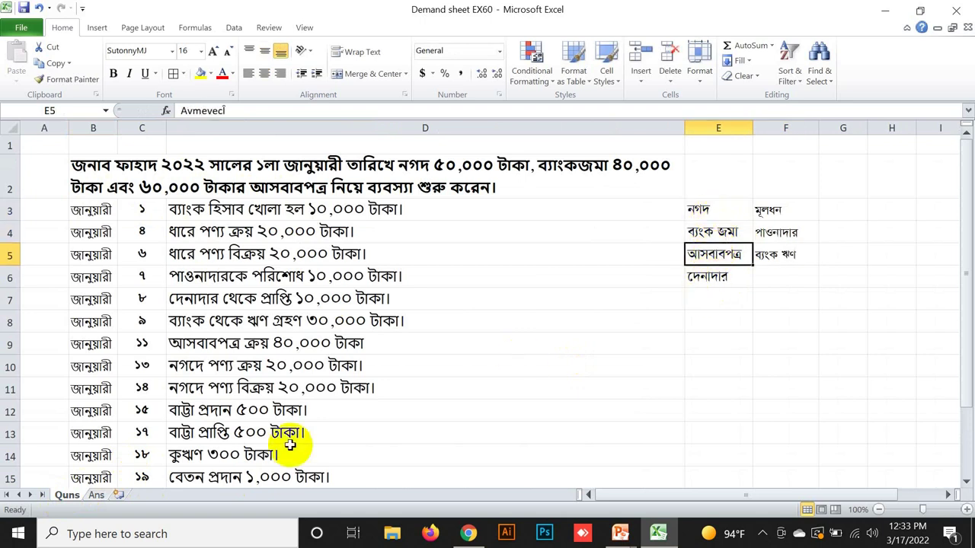
left_click(95, 496)
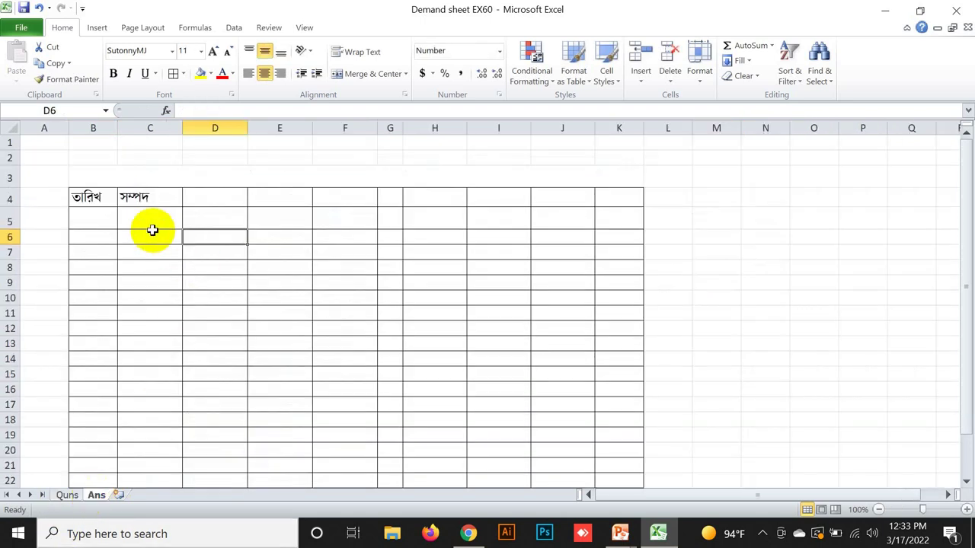
Step: Merge and center the সম্পদ heading across C4:F4
left_click(158, 199)
left_click_drag(158, 199, 346, 199)
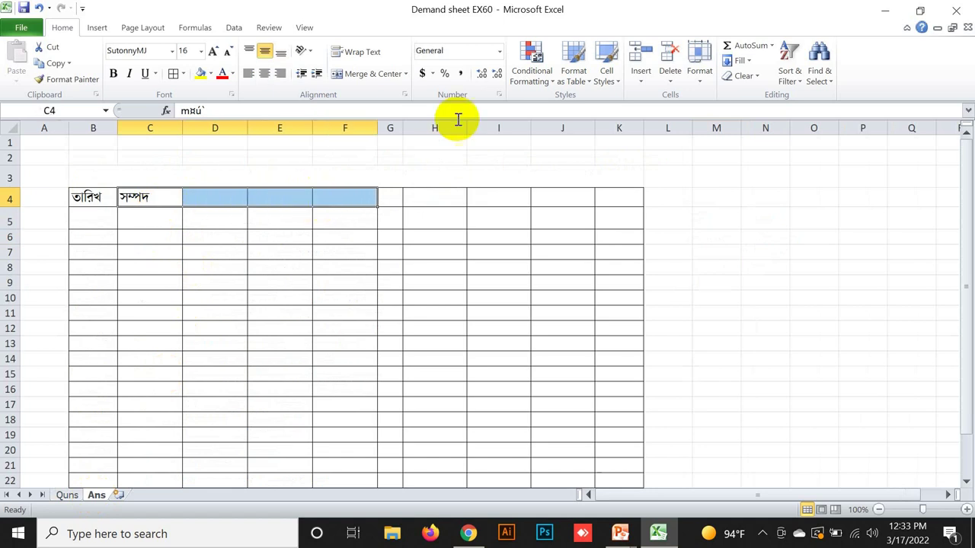
left_click(361, 73)
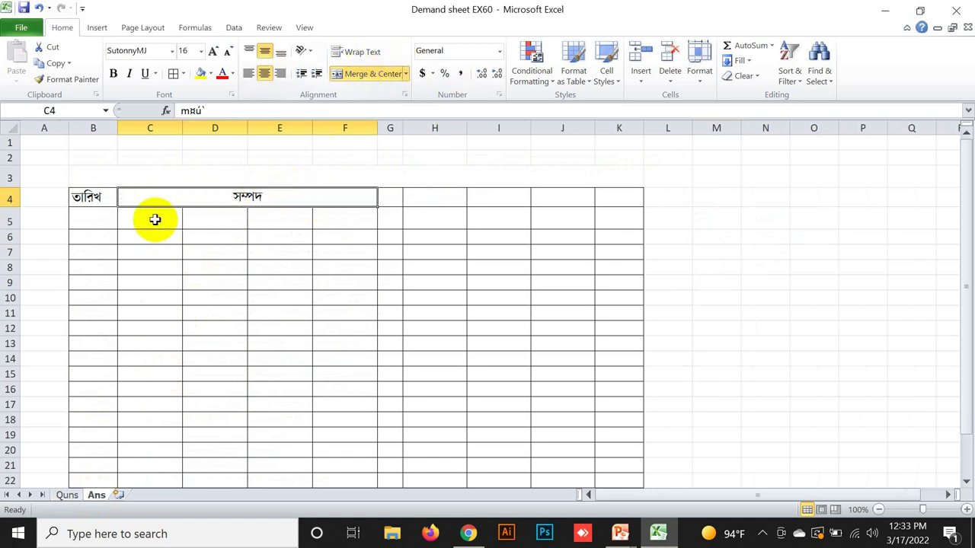
Step: Move the four asset account names from E3:E6 on the Quns sheet to C11:C14 on the Ans sheet
left_click(154, 220)
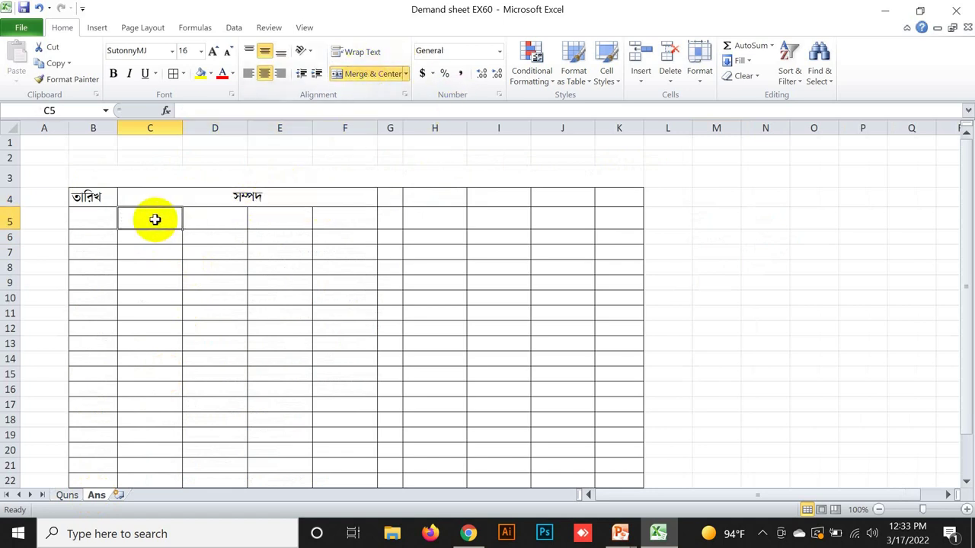
left_click(67, 495)
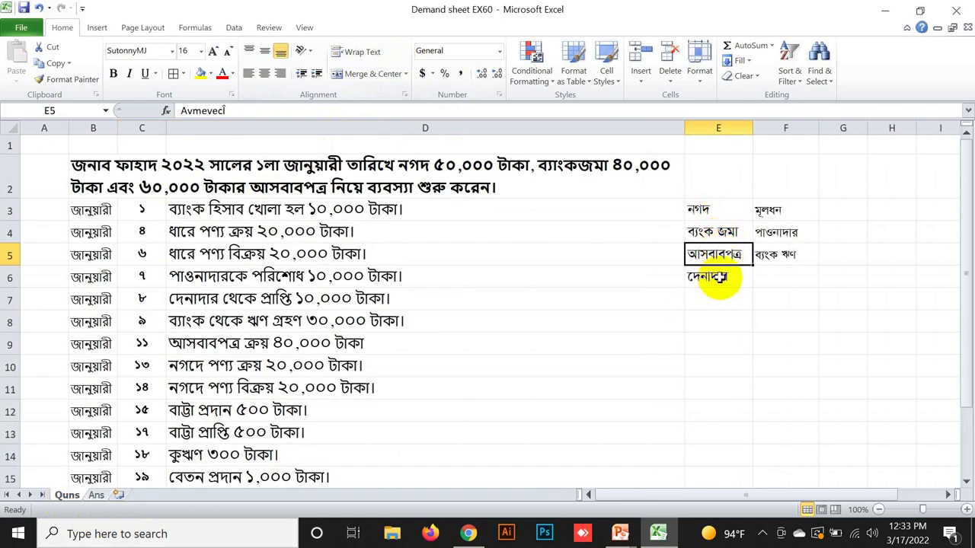
left_click(96, 495)
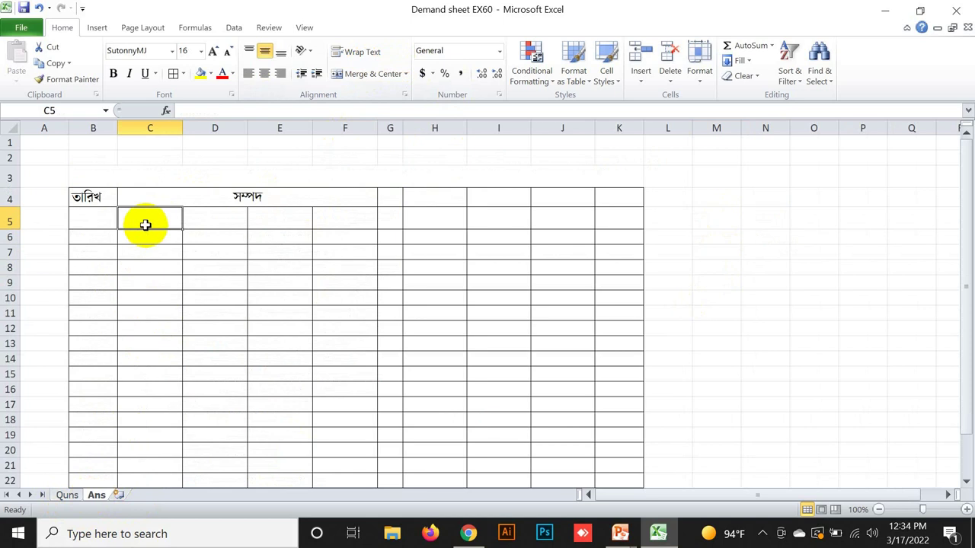
left_click(66, 495)
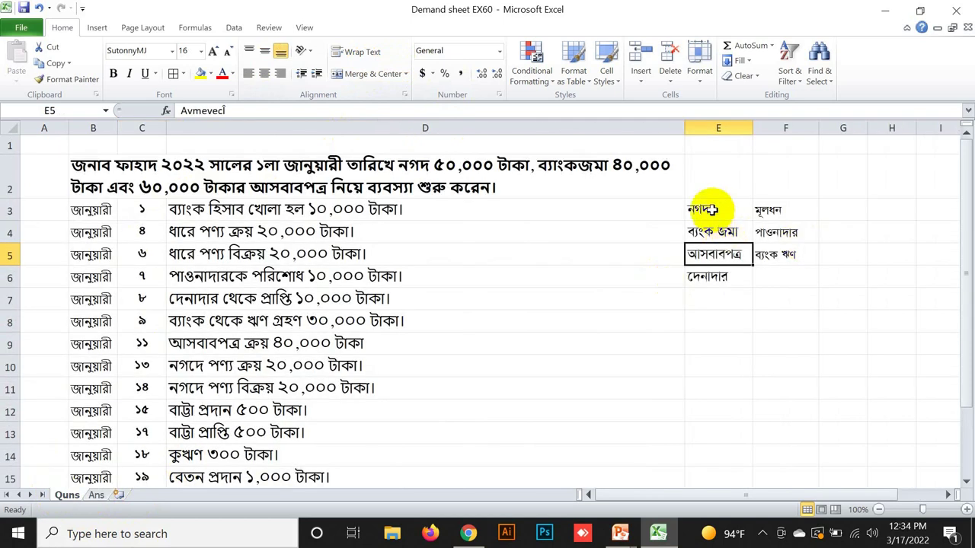
left_click_drag(712, 210, 706, 276)
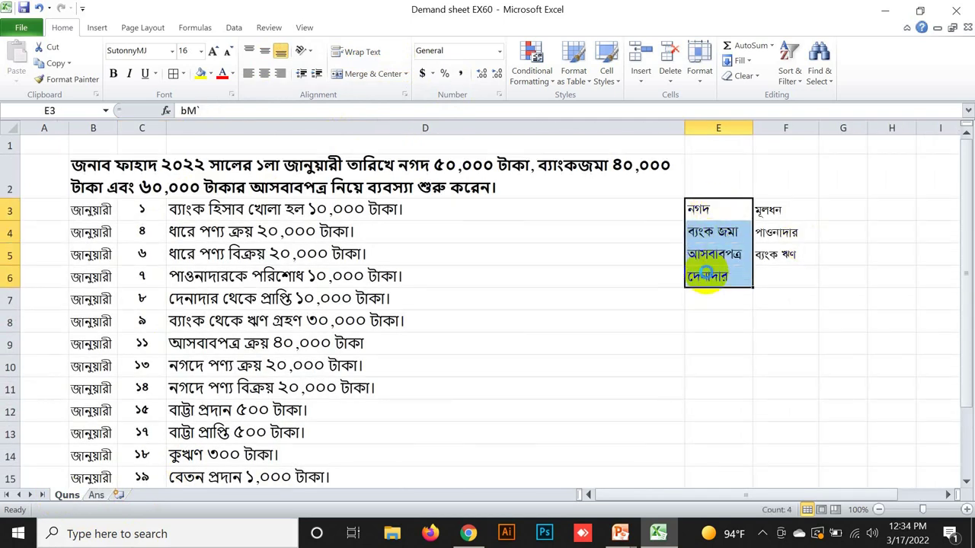
key("ctrl+c")
left_click(96, 495)
left_click(156, 309)
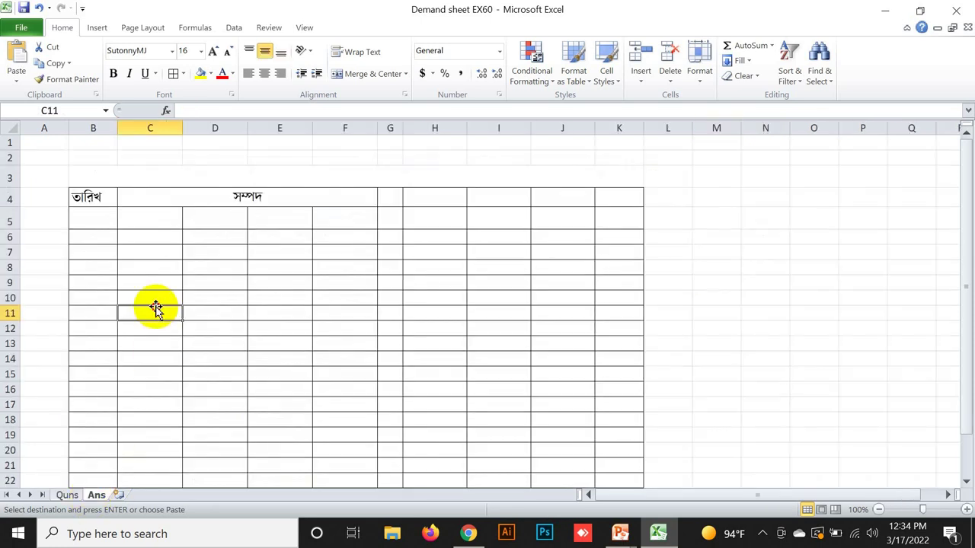
key("Return")
Step: Move নগদ from C11 to C5 and ব্যংক জমা from C12 to D5 as asset column headings
left_click(152, 323)
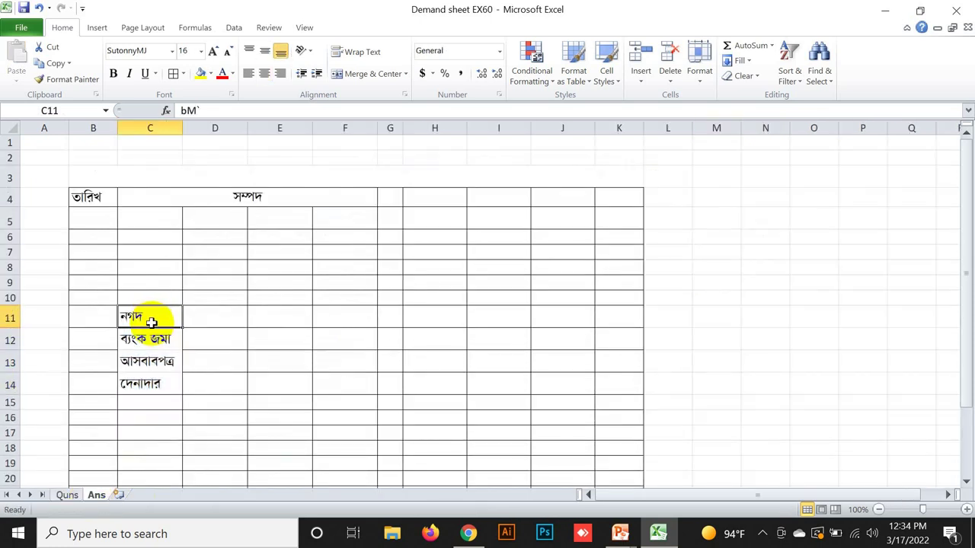
key("ctrl+x")
left_click(130, 218)
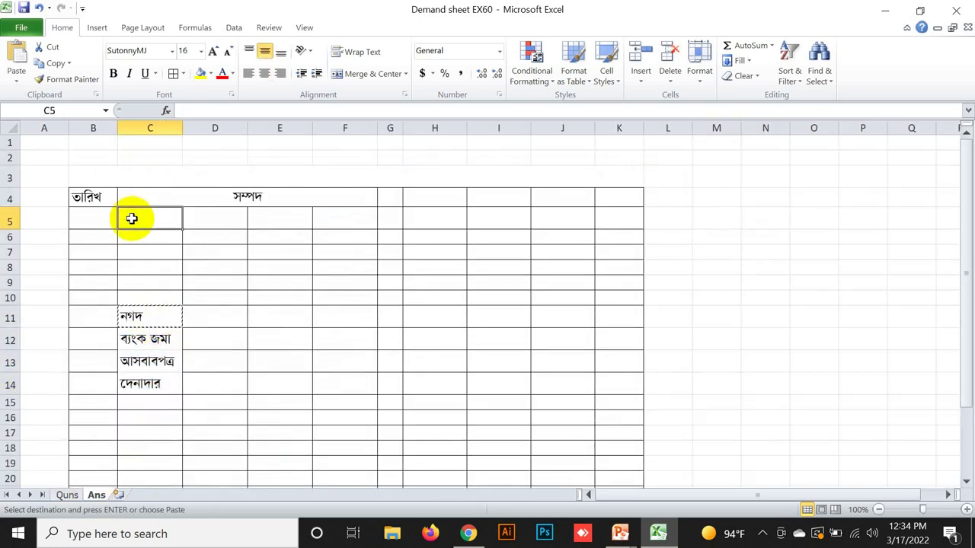
key("Return")
left_click(137, 332)
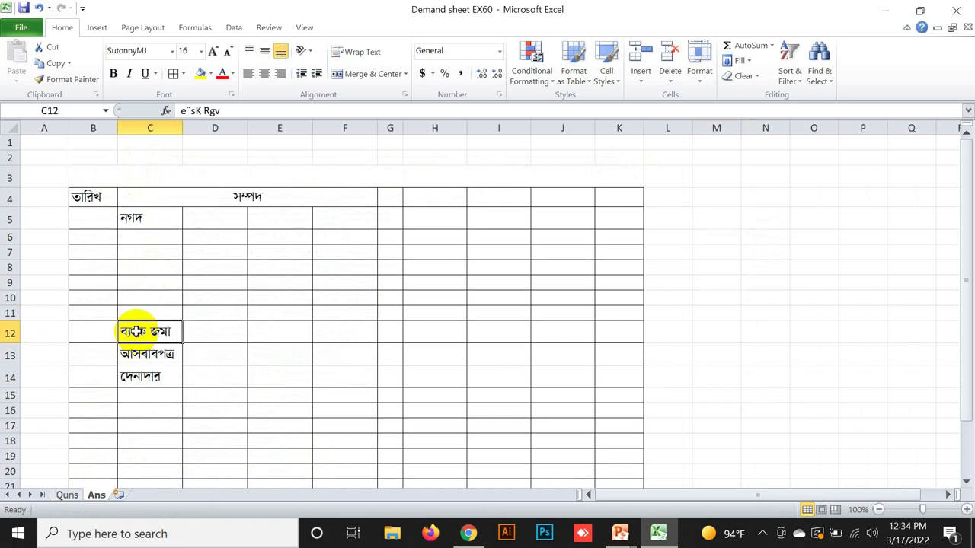
left_click(206, 220)
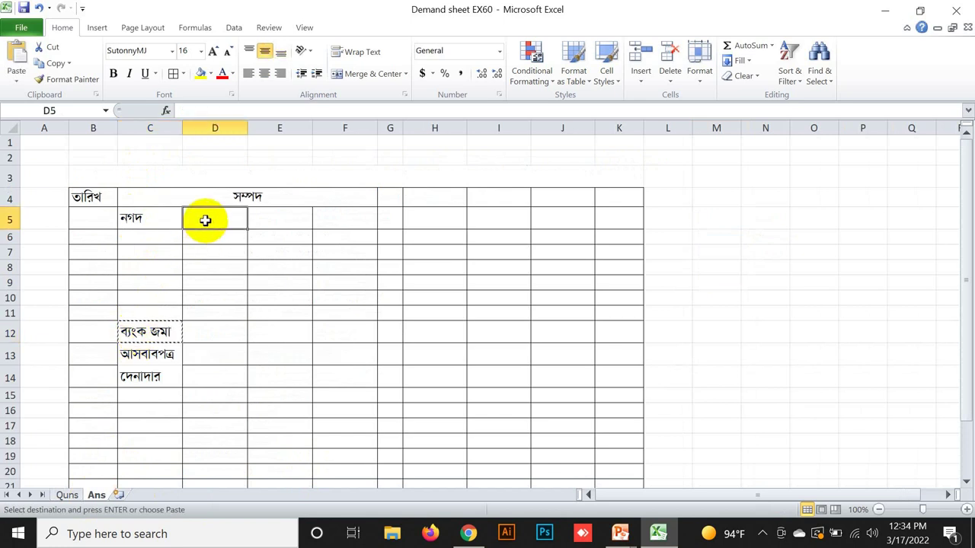
key("Return")
Step: Move আসবাবপত্র from C13 to E5 and দেনাদার from C14 to F5 as asset column headings
left_click(143, 348)
key("ctrl+x")
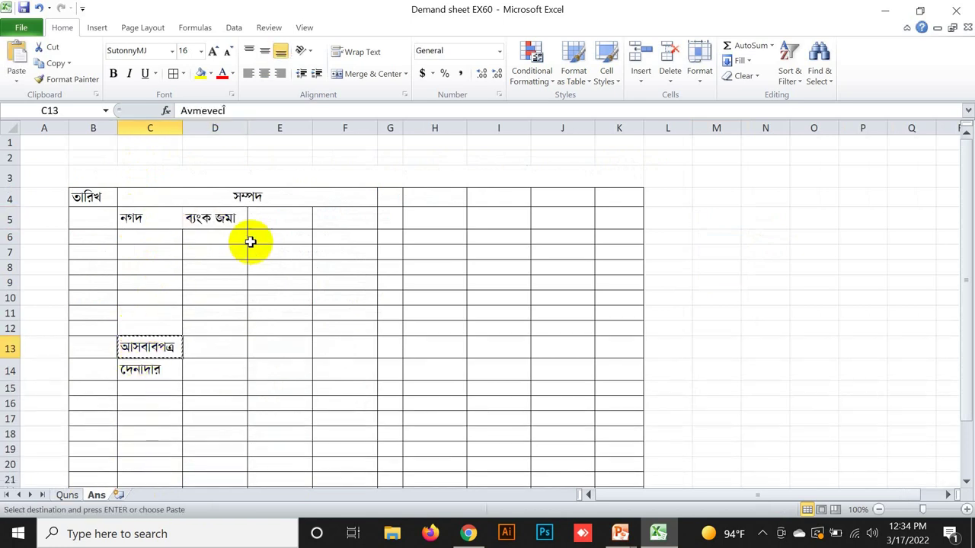
left_click(267, 219)
key("Return")
left_click(155, 360)
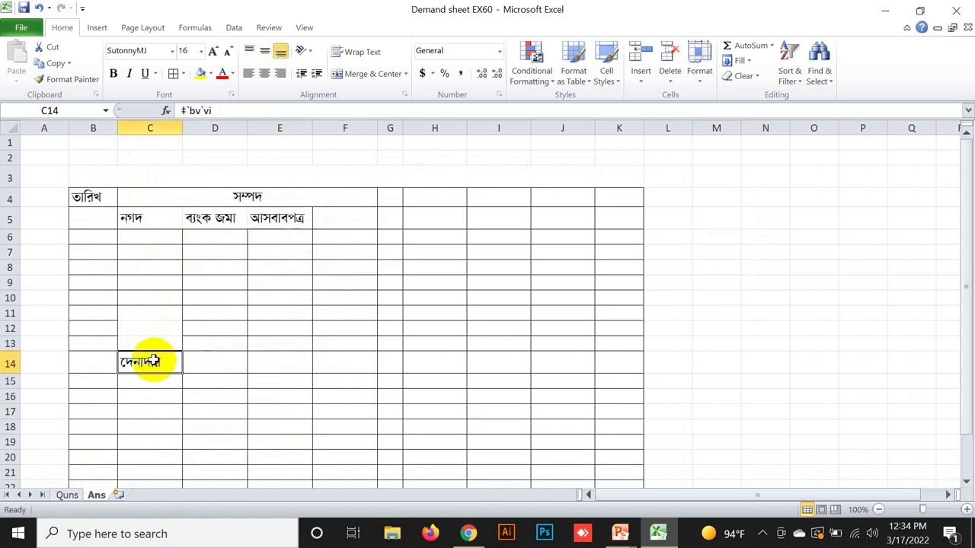
key("ctrl+x")
left_click(340, 219)
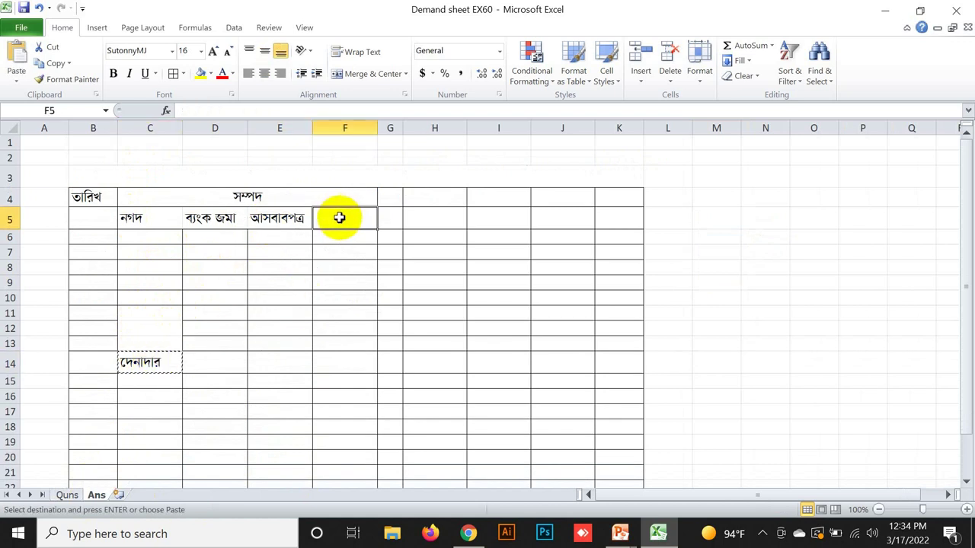
key("Return")
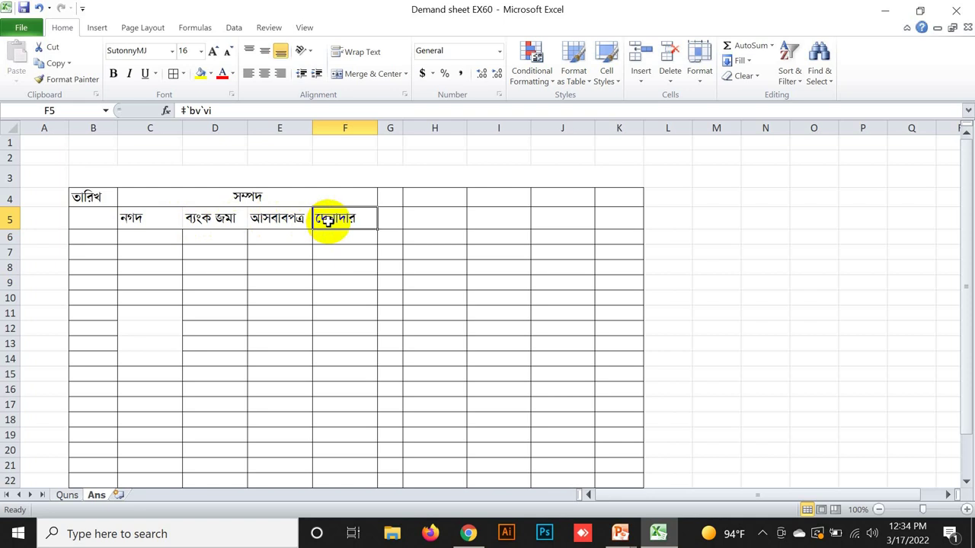
Step: Center the asset account headings in C5:F5 horizontally and vertically
left_click(157, 225)
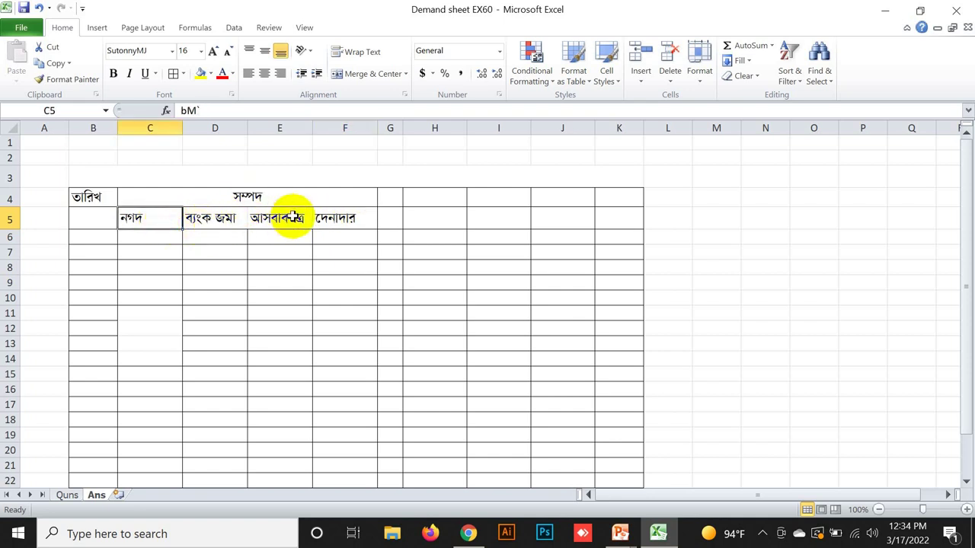
left_click_drag(139, 220, 333, 221)
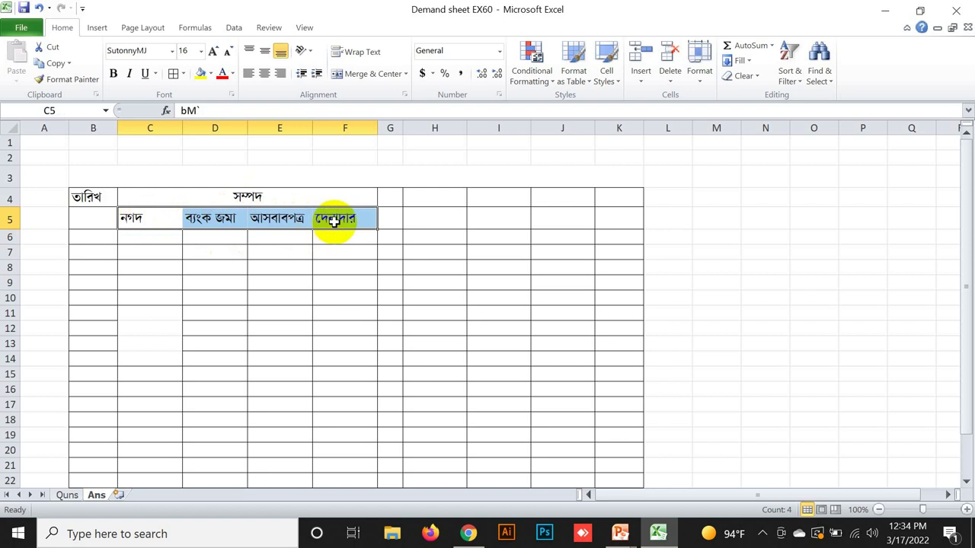
left_click(264, 73)
left_click(264, 50)
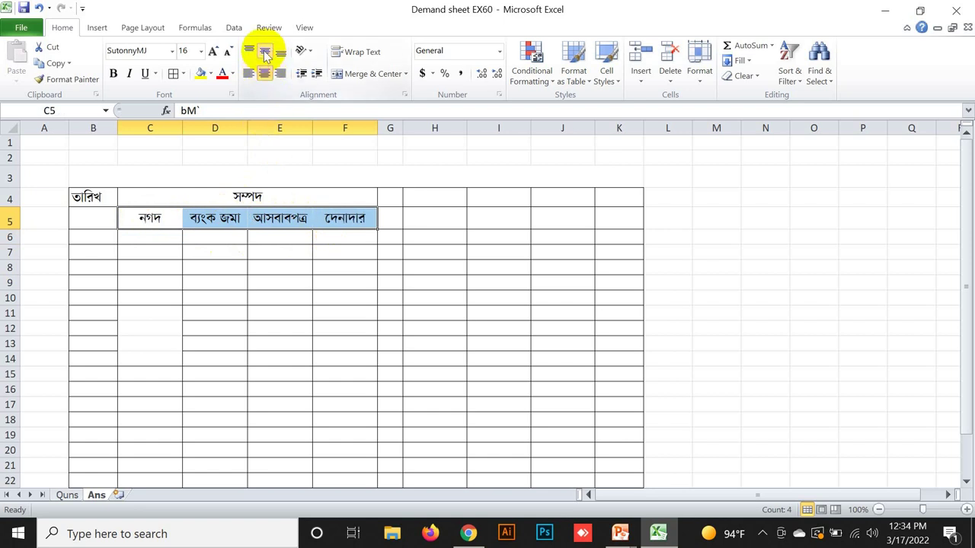
left_click(292, 351)
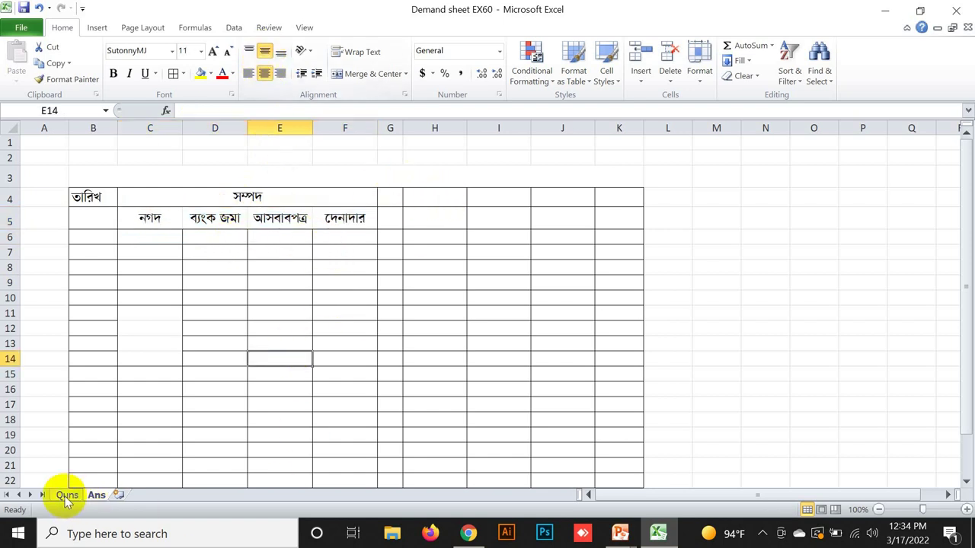
Step: Enter the heading দায় ও মালিকানা স্বত্ব in H4 of the table
left_click(429, 197)
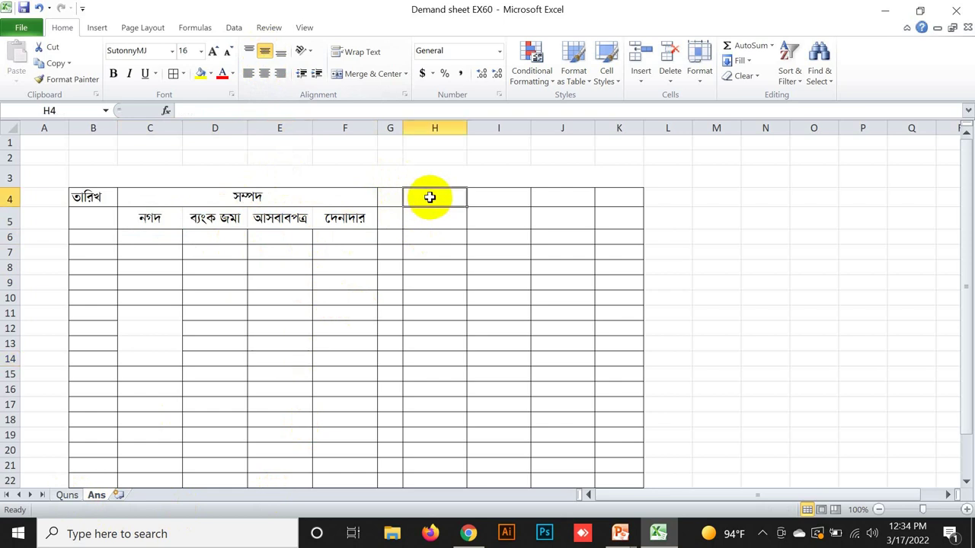
type("`vq I gvw")
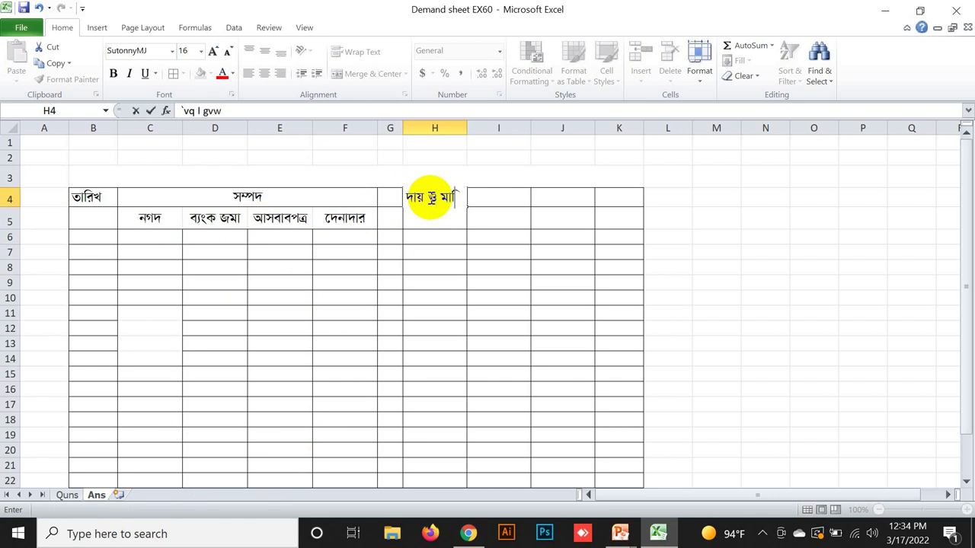
type("jKvbv ¯^Zj")
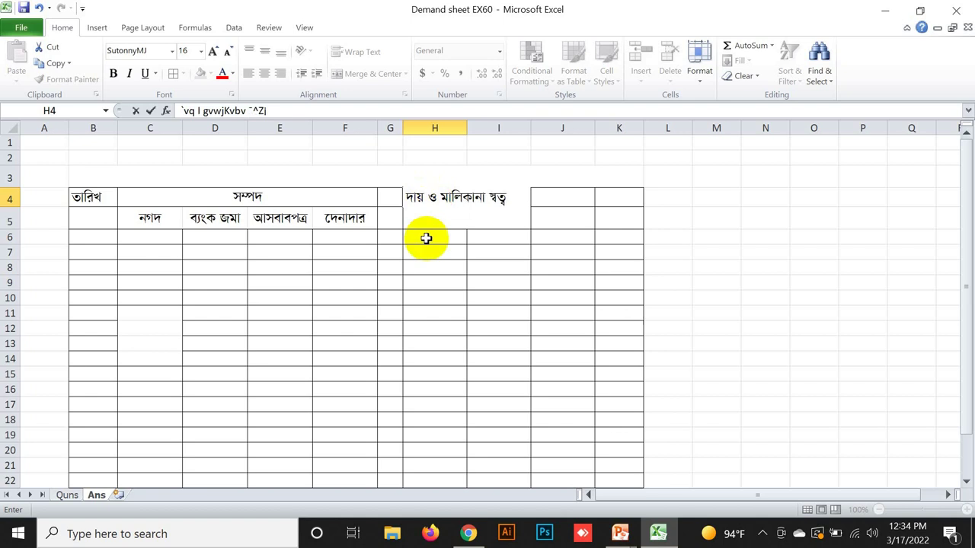
Step: Place the capital and liability account names from F3:F5 on the Quns sheet into H7:H9 on the Ans sheet
left_click(67, 495)
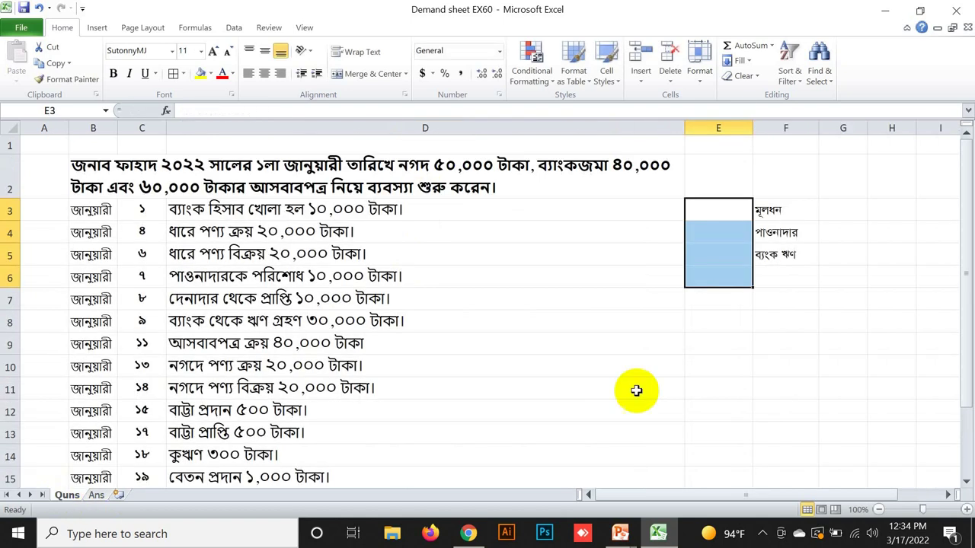
left_click(788, 214)
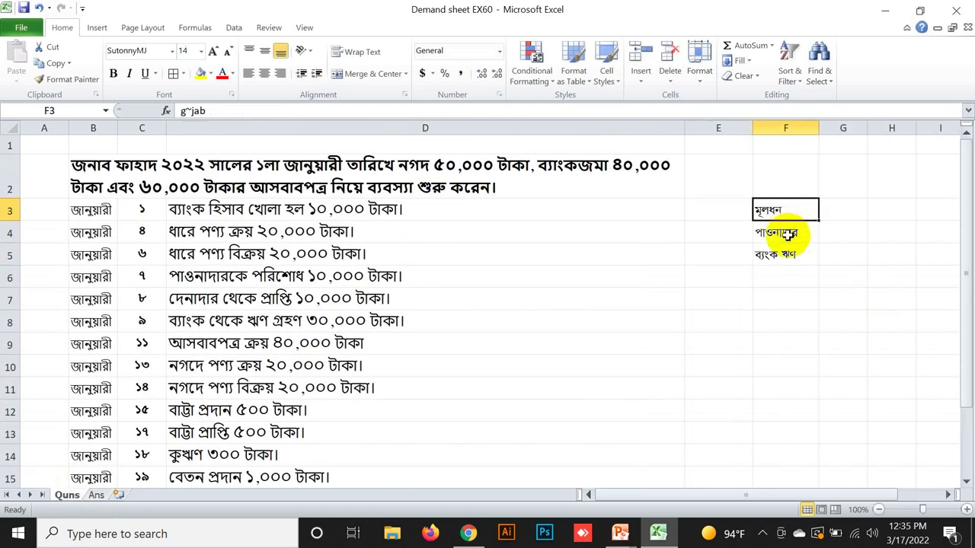
left_click(788, 232)
left_click(784, 259)
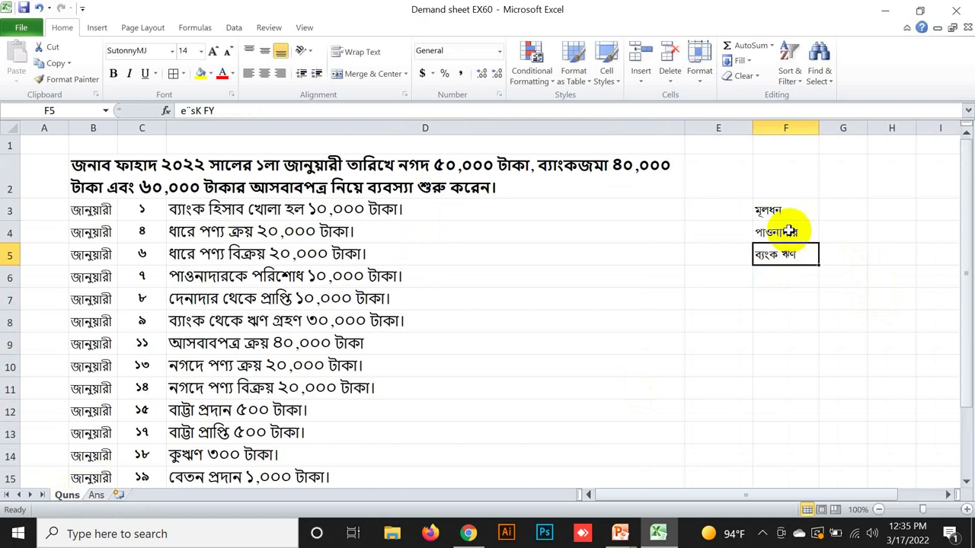
left_click_drag(786, 210, 785, 248)
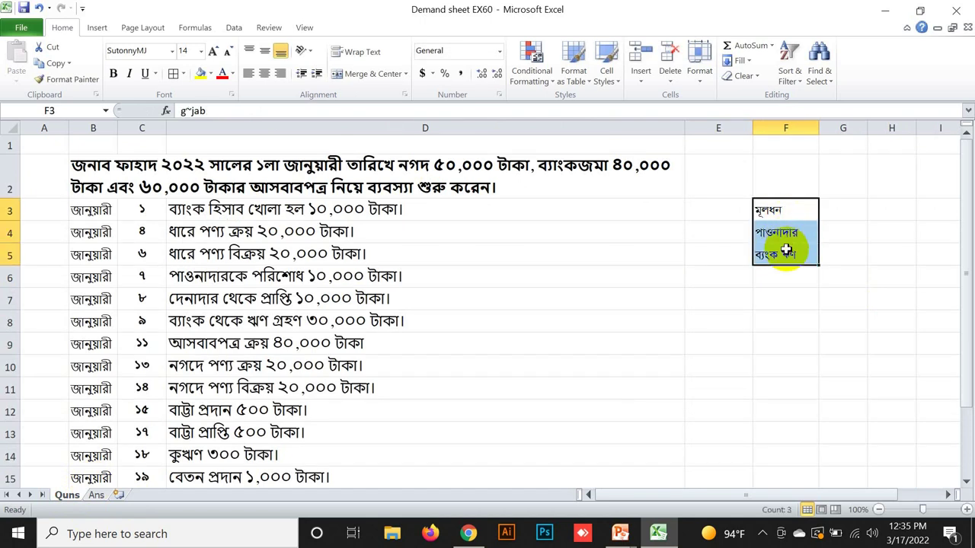
key("ctrl+c")
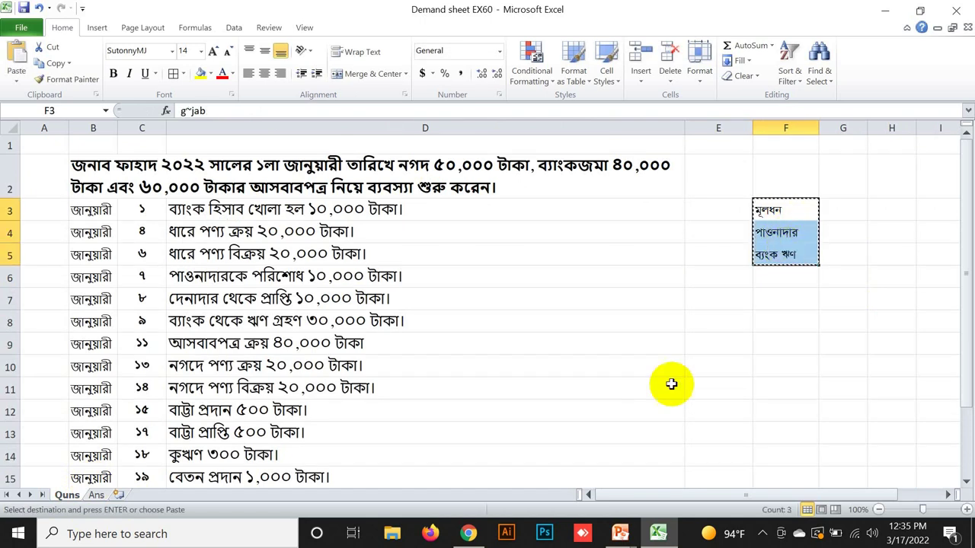
left_click(96, 495)
left_click(421, 255)
key("Return")
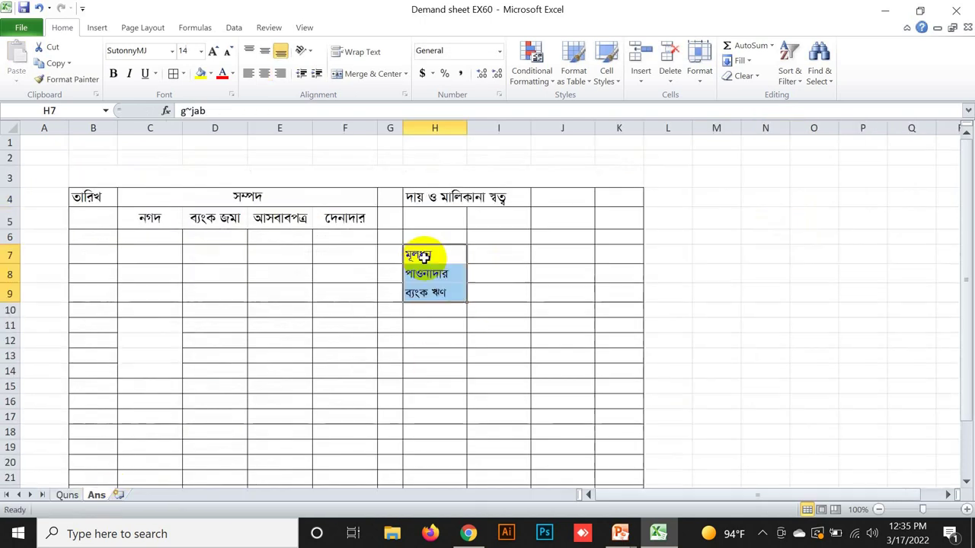
Step: Move পাওনাদার from H8 to H5 and ব্যংক ঋণ from H9 to I5 as liability column headings
left_click(431, 274)
key("ctrl+c")
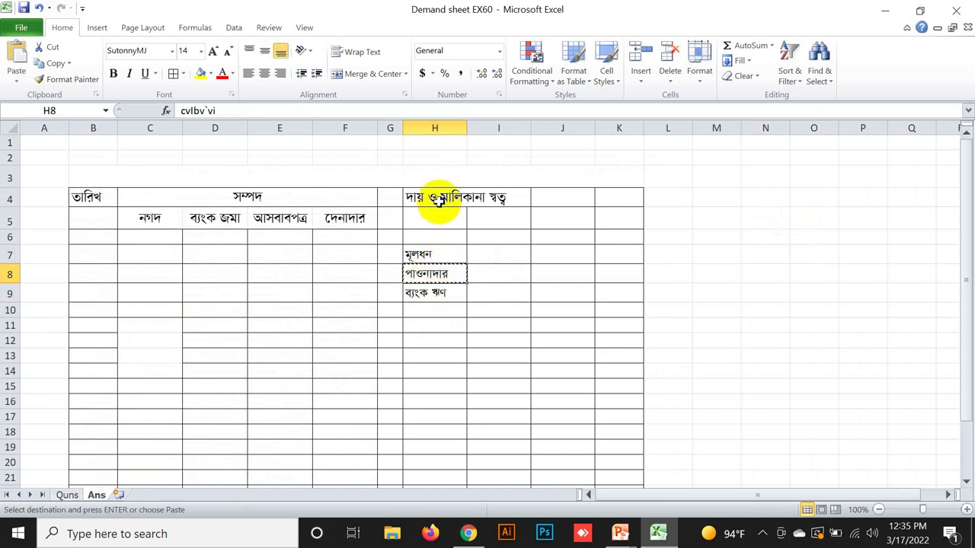
left_click(435, 219)
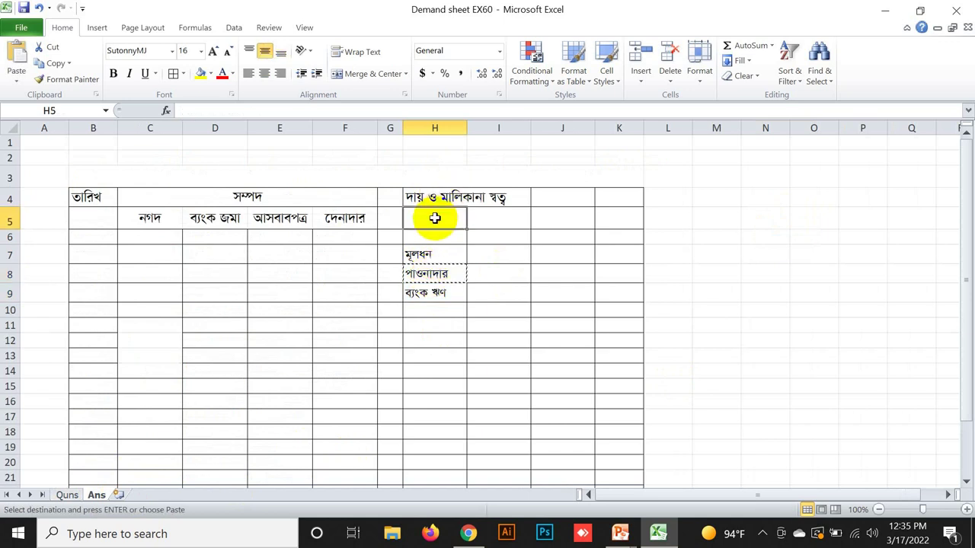
key("ctrl+v")
left_click(416, 292)
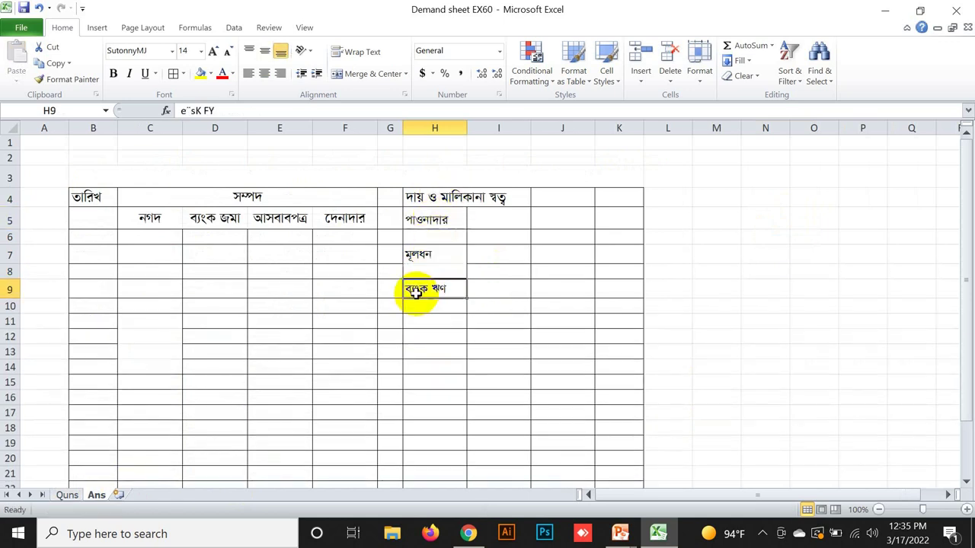
key("ctrl+x")
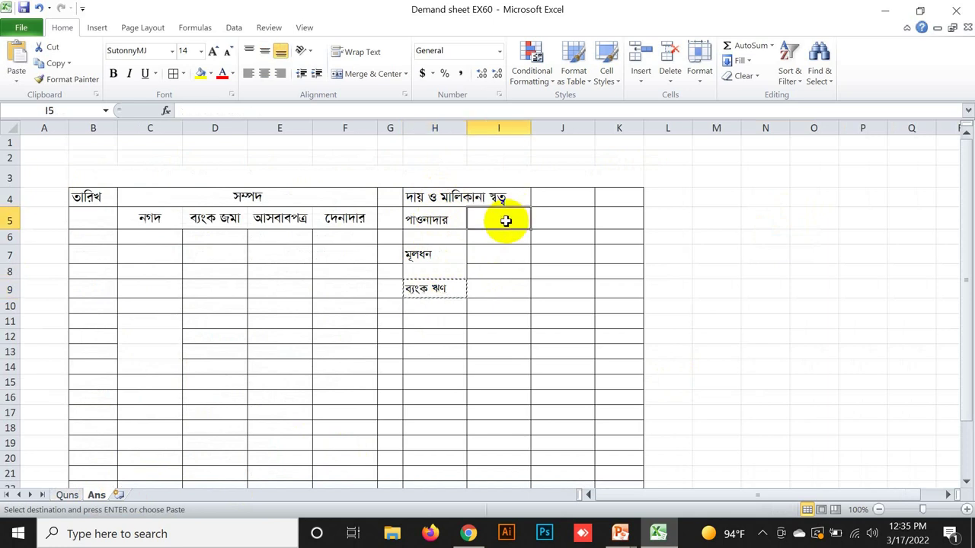
left_click(504, 220)
key("ctrl+v")
Step: Move মূলধন from H7 to J5 as the last account heading under liabilities and equity
left_click(430, 254)
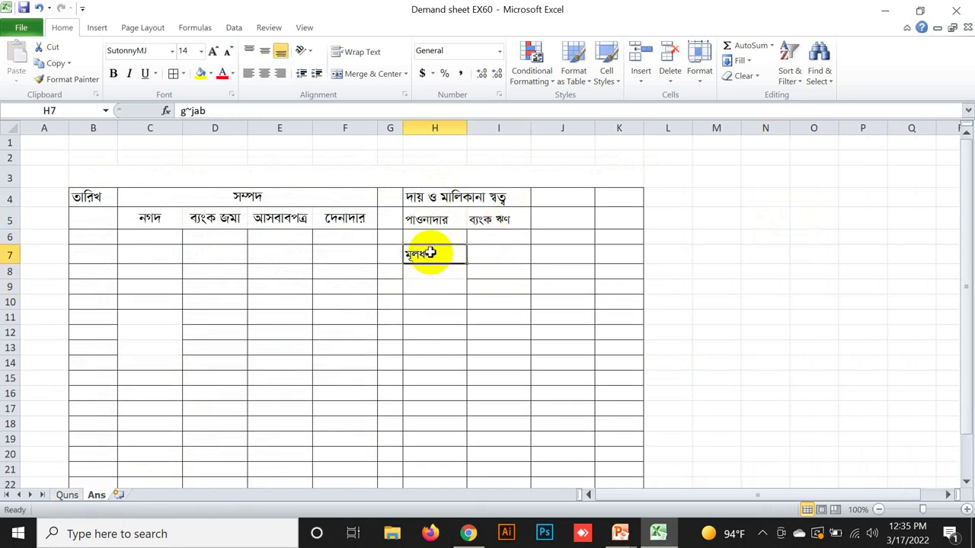
key("ctrl+x")
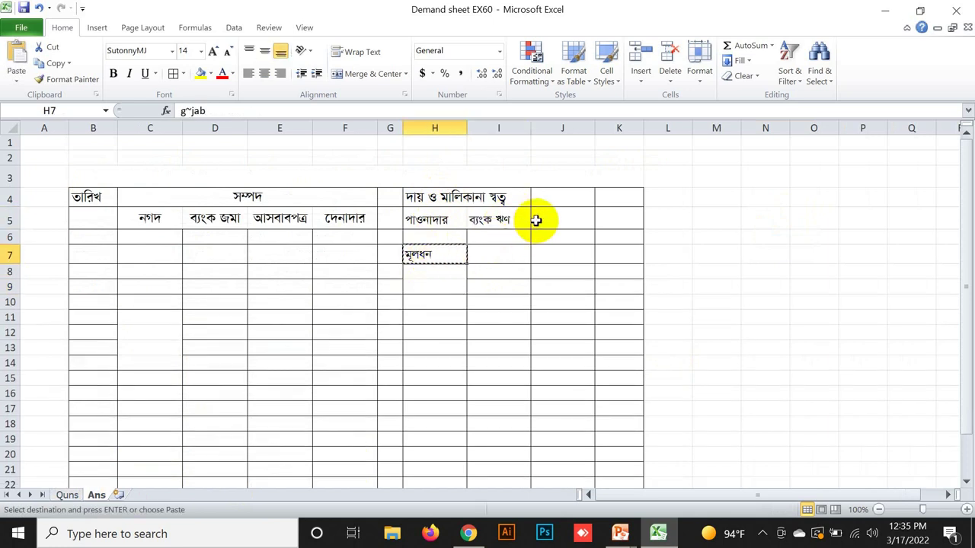
left_click(537, 220)
key("ctrl+v")
left_click(723, 221)
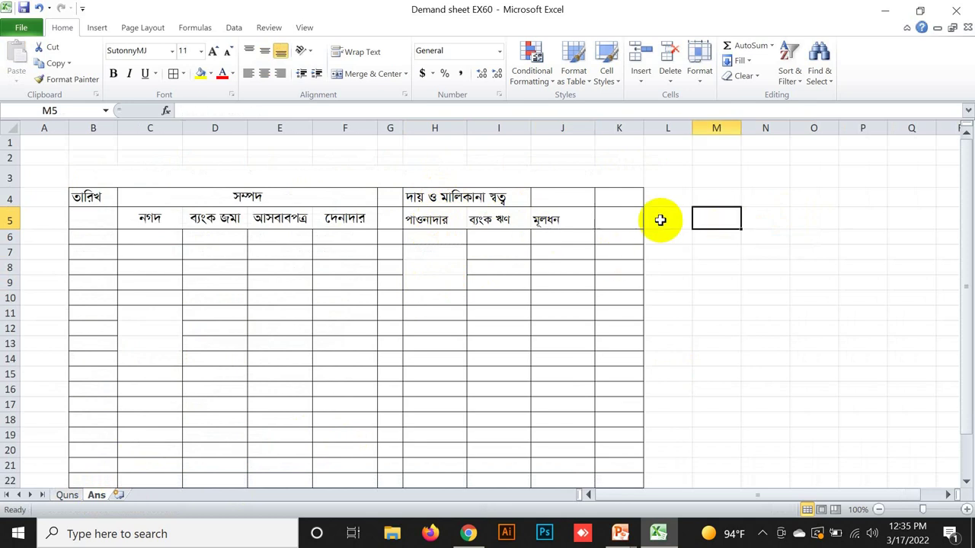
Step: Merge and center the heading দায় ও মালিকানা স্বত্ব across H4:J4
left_click_drag(493, 196, 539, 196)
left_click_drag(450, 194, 533, 192)
left_click(373, 74)
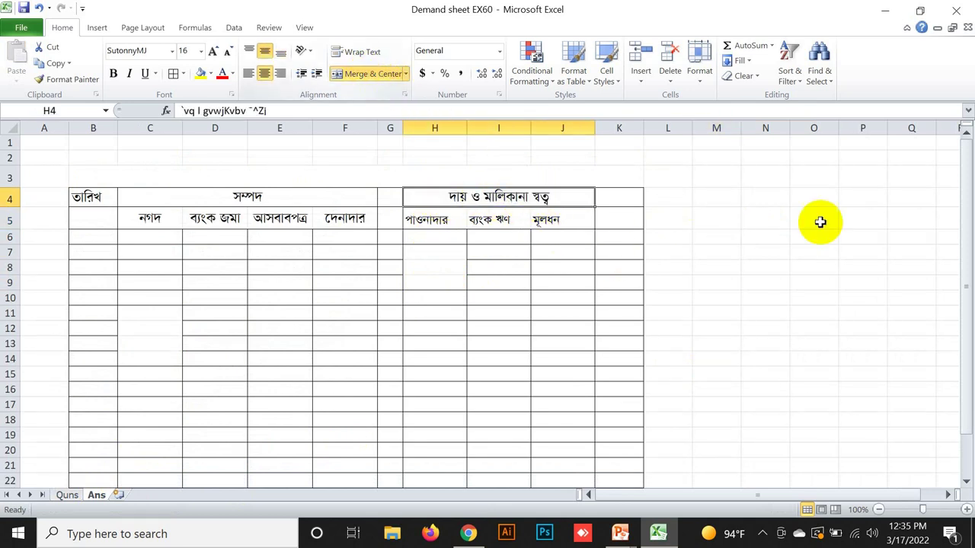
left_click(765, 236)
Step: Try to apply all borders to the liability and equity account headings in H5:J5
left_click(407, 217)
left_click_drag(407, 217, 548, 224)
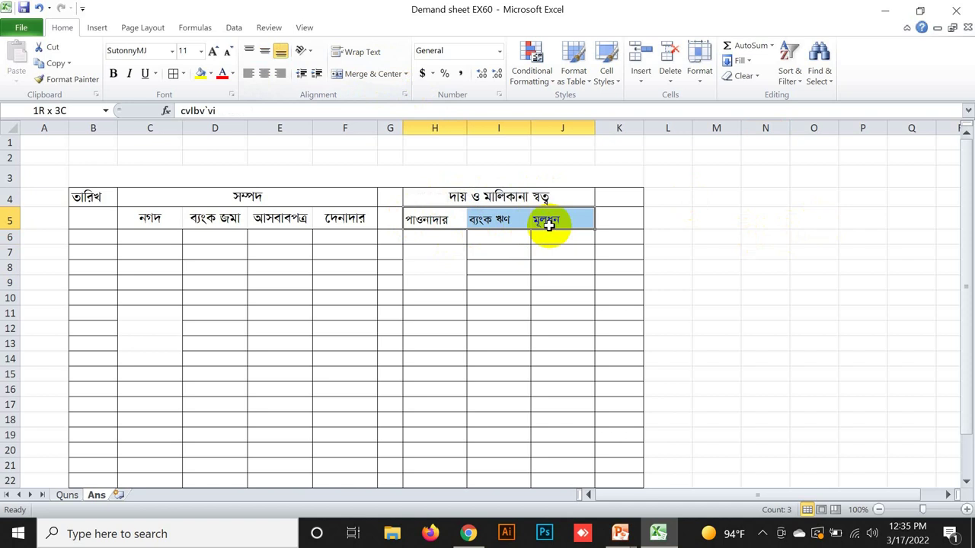
left_click(177, 73)
left_click(796, 251)
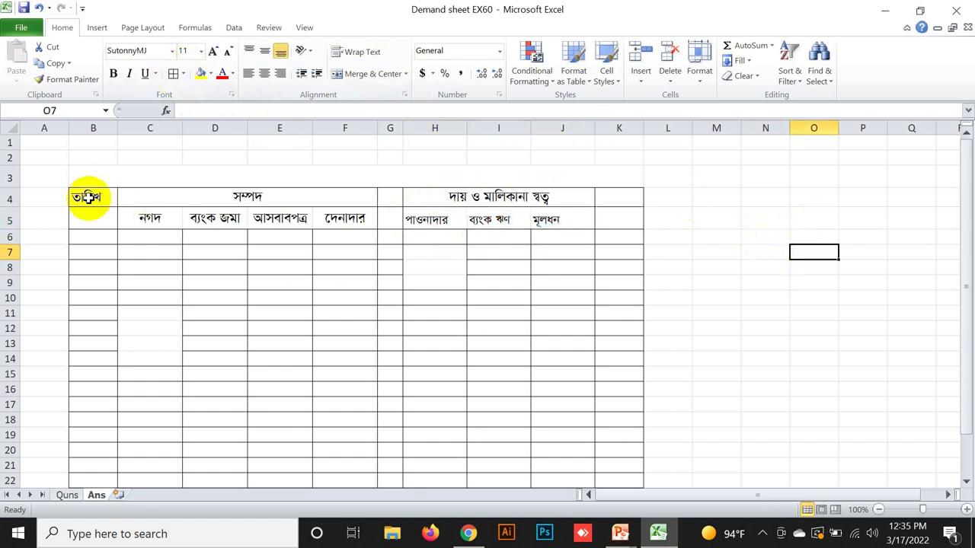
Step: Apply all borders to the table body from B6 to K26 to restore the missing grid lines
left_click_drag(93, 213, 618, 466)
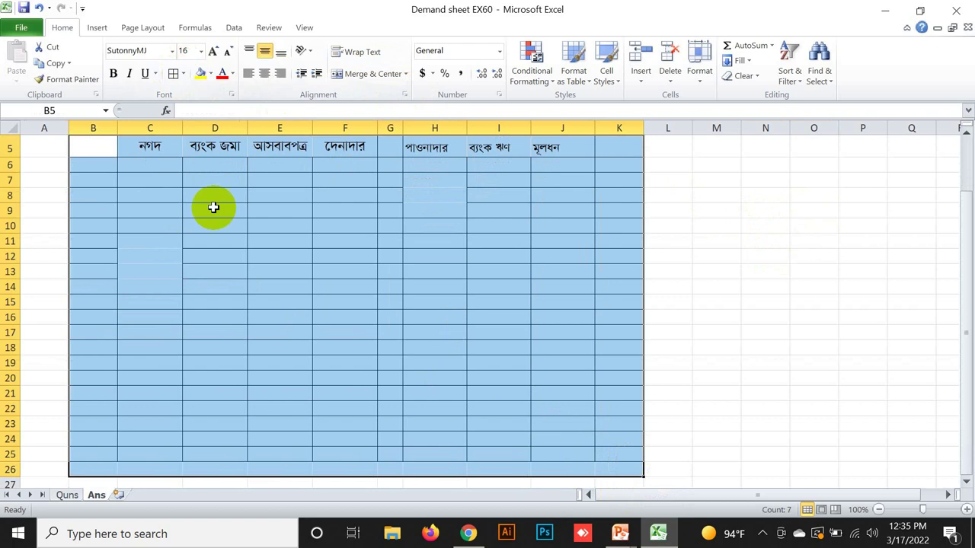
left_click(720, 288)
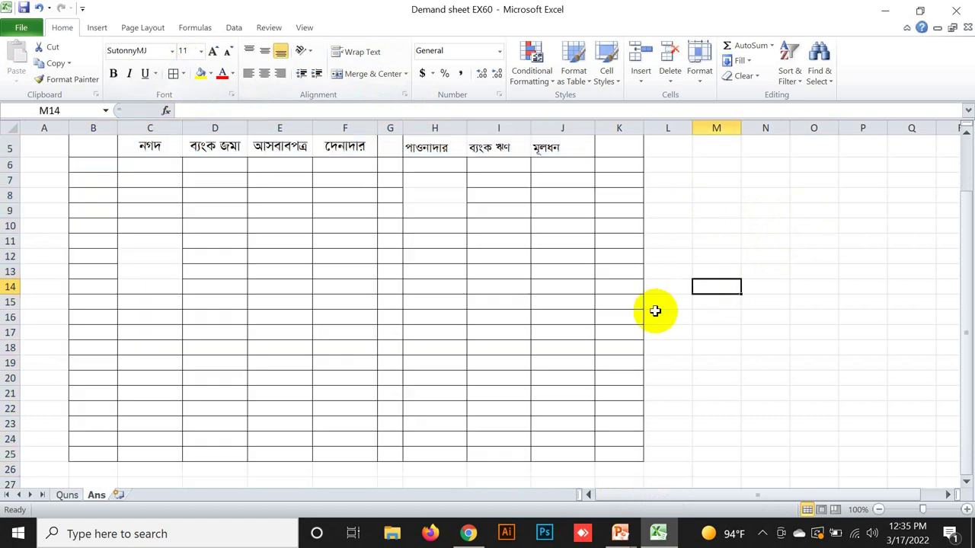
left_click_drag(84, 165, 589, 464)
left_click(174, 75)
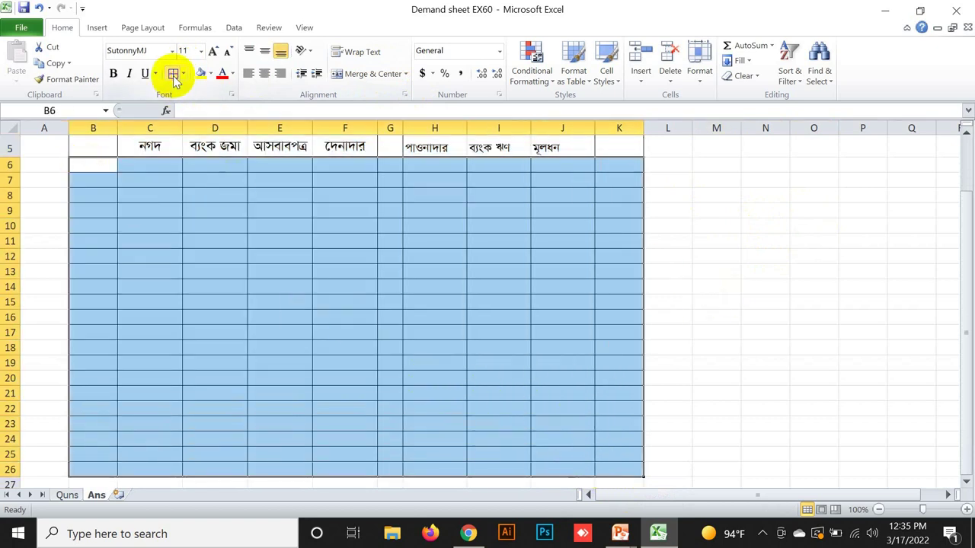
left_click(709, 350)
scroll(731, 332, "up", 2)
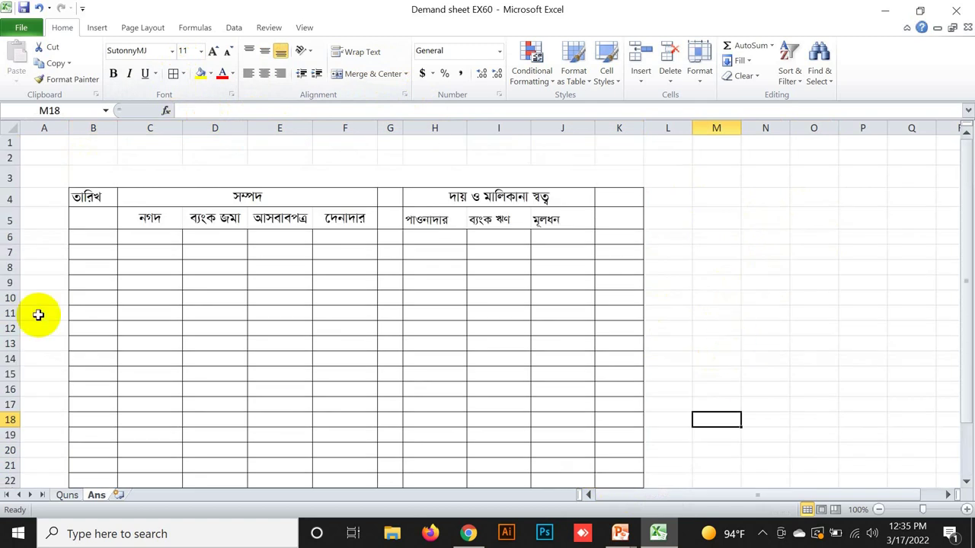
Step: Merge and center the heading তারিখ over B4:B5 and add borders between the asset account headings in C5:F5
left_click_drag(86, 199, 98, 206)
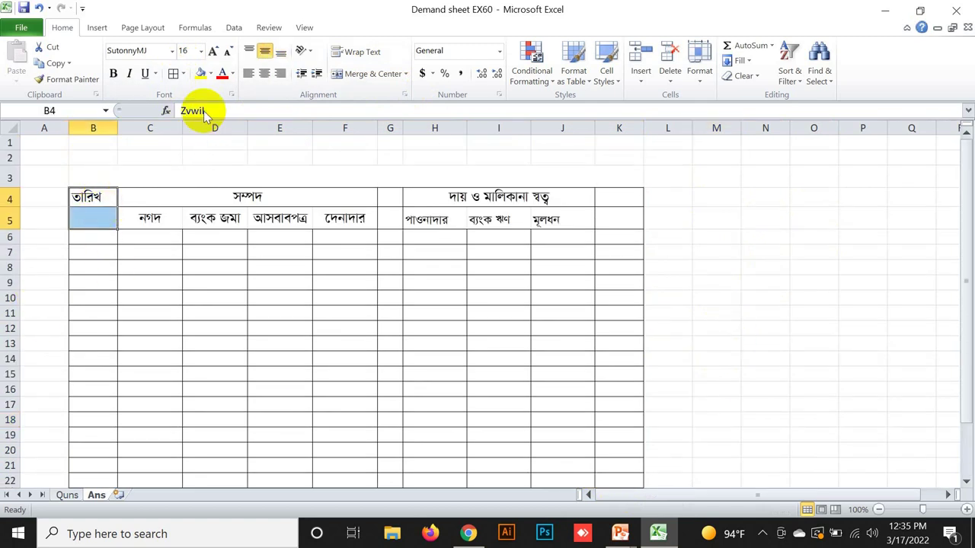
left_click(354, 74)
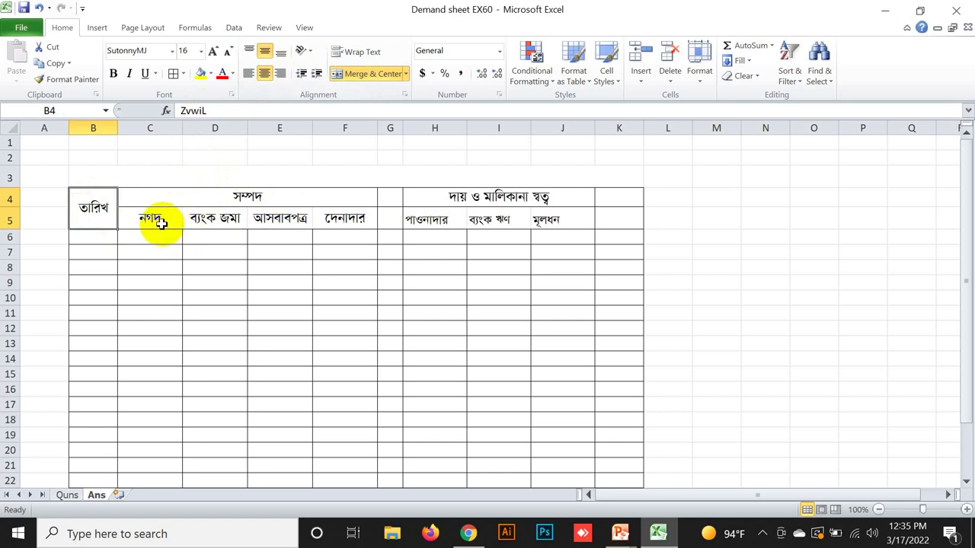
left_click_drag(156, 220, 343, 210)
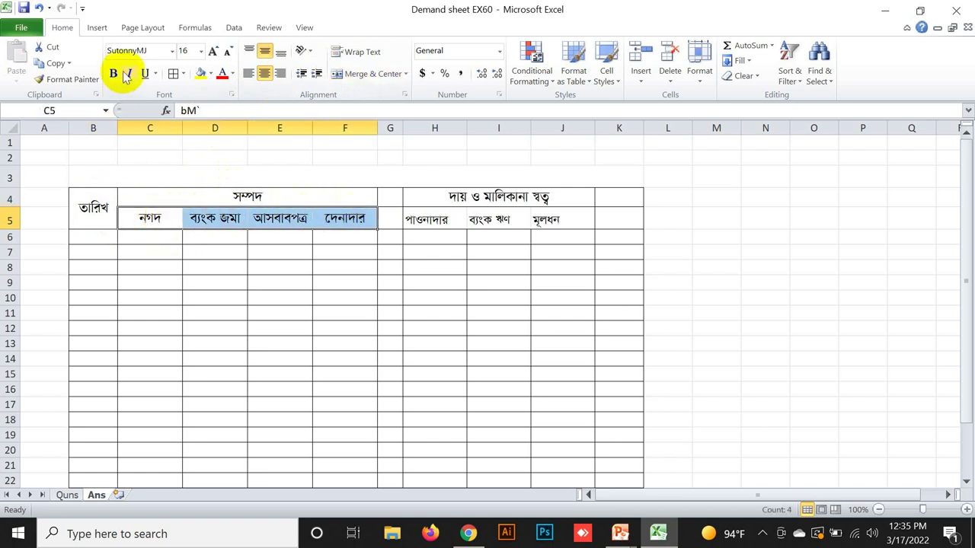
left_click(252, 344)
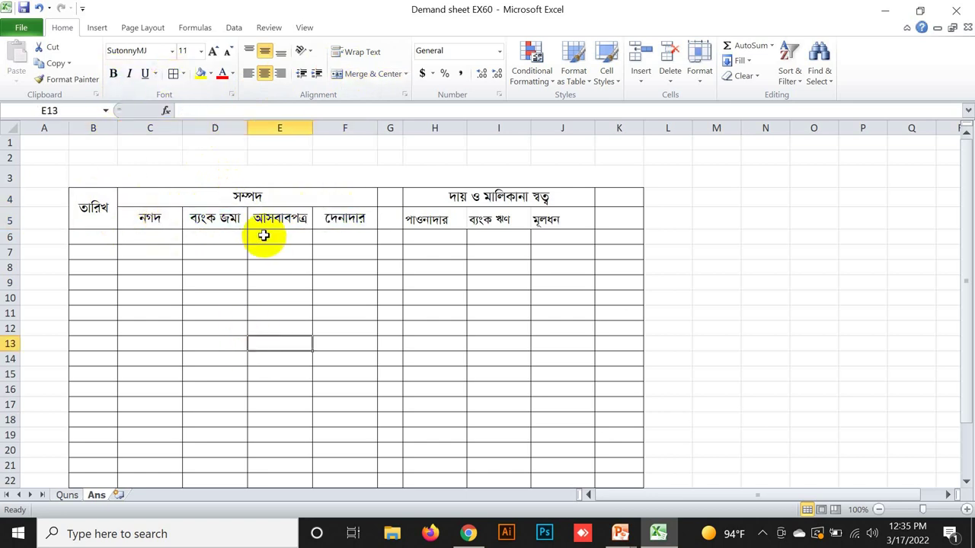
left_click(157, 221)
left_click(210, 219)
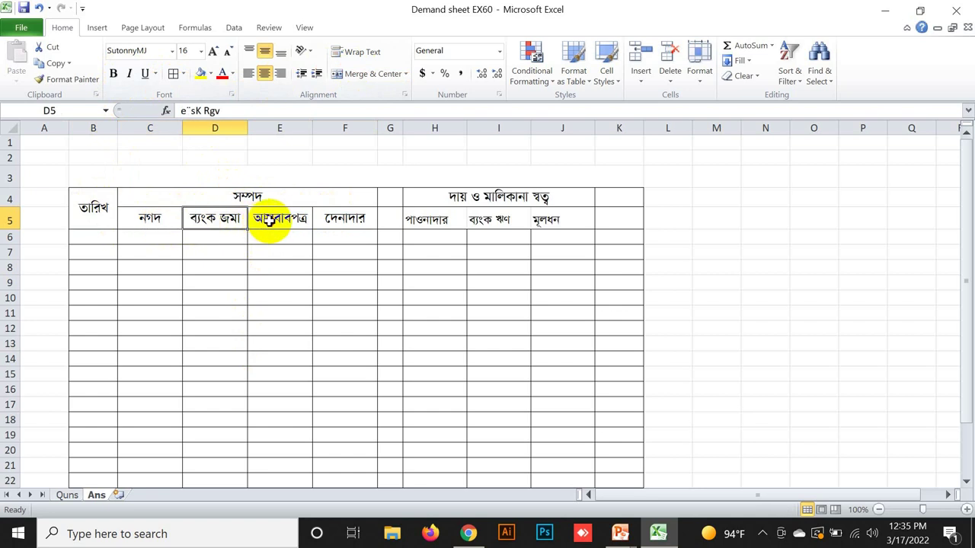
left_click(274, 219)
left_click(331, 220)
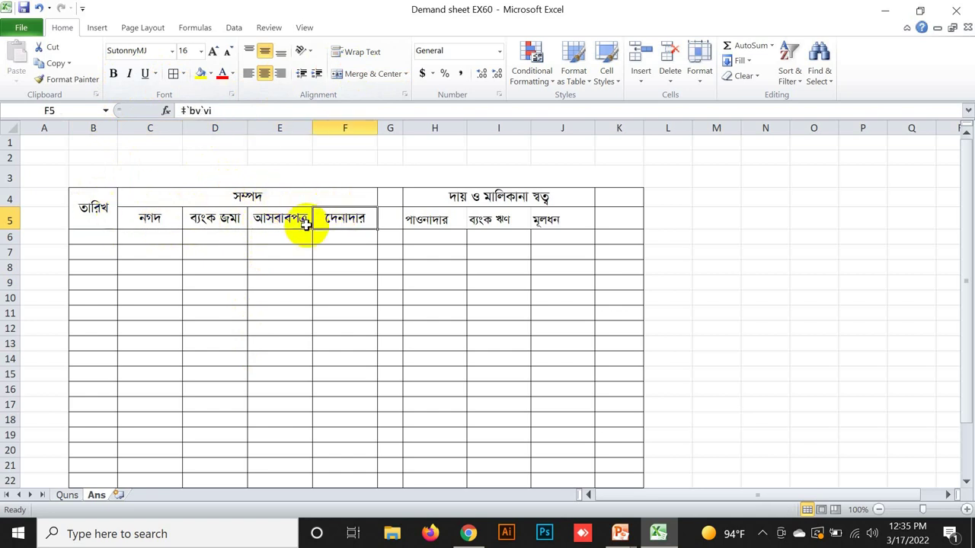
Step: Merge the blank separator cells G4:G5 between the asset and liability headings
left_click(389, 194)
left_click(360, 73)
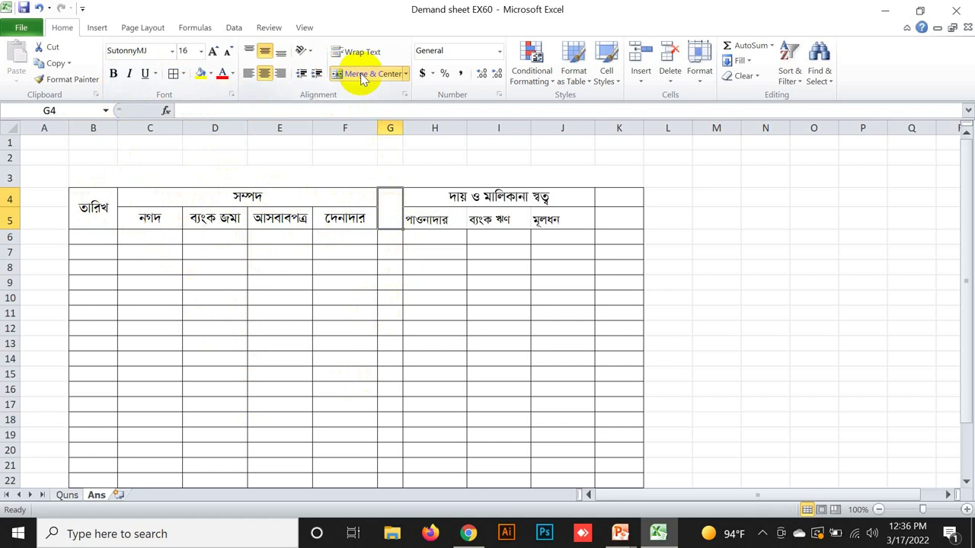
left_click(485, 160)
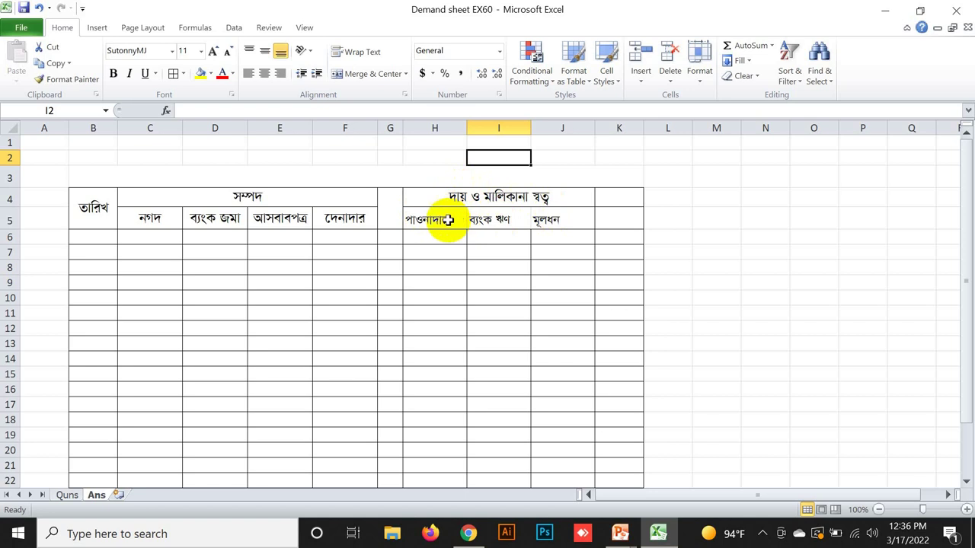
Step: Add borders between the পাওনাদার, ব্যংক ঋণ and মূলধন headings in H5:J5
left_click_drag(442, 220, 552, 220)
left_click(172, 74)
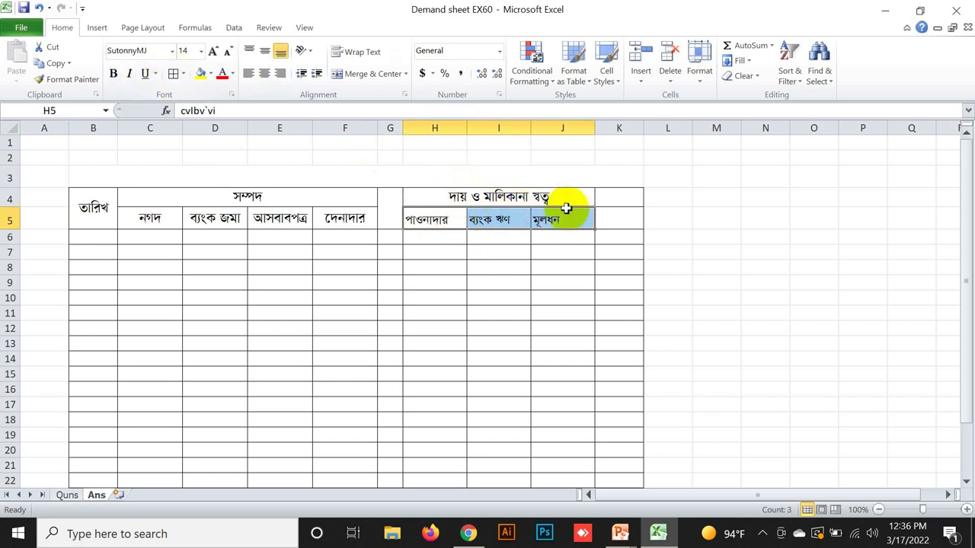
left_click(438, 222)
left_click(561, 220)
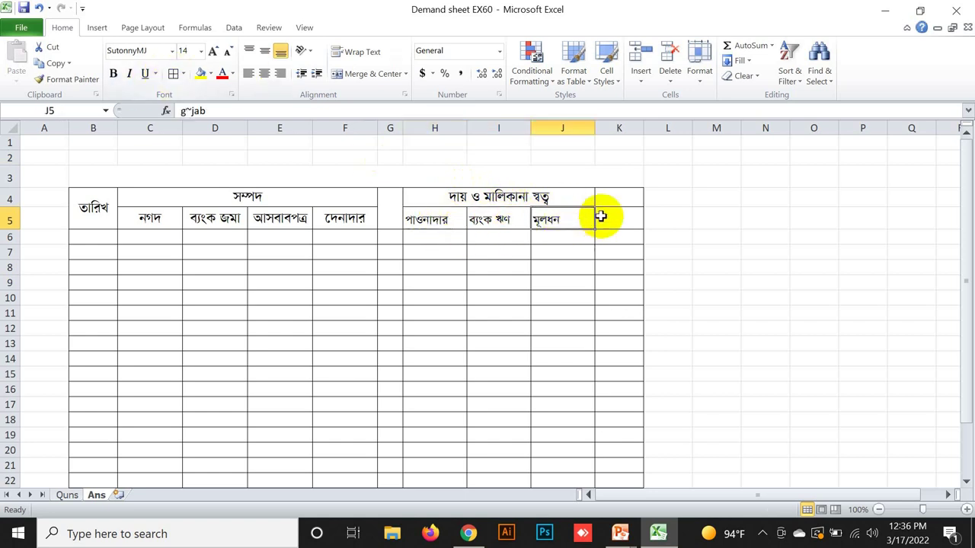
Step: Merge and center K4:K5 and enter the column heading মন্তব্য
left_click(614, 196)
left_click_drag(614, 196, 617, 220)
left_click(264, 51)
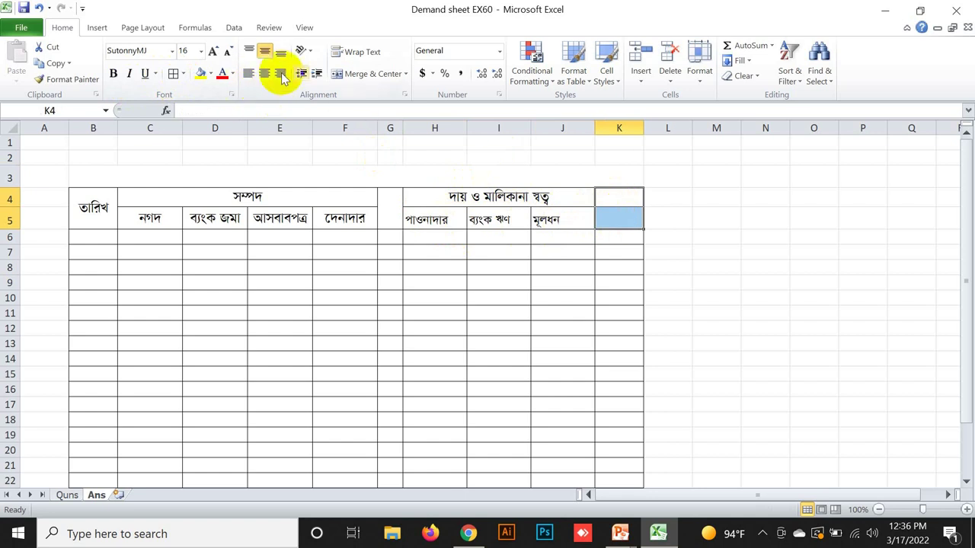
left_click(372, 73)
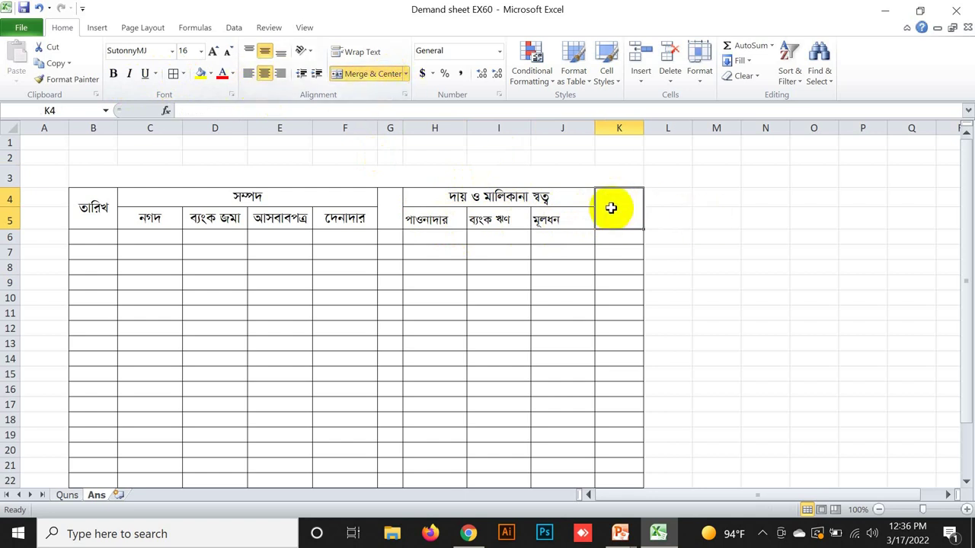
type("gšÍe¨")
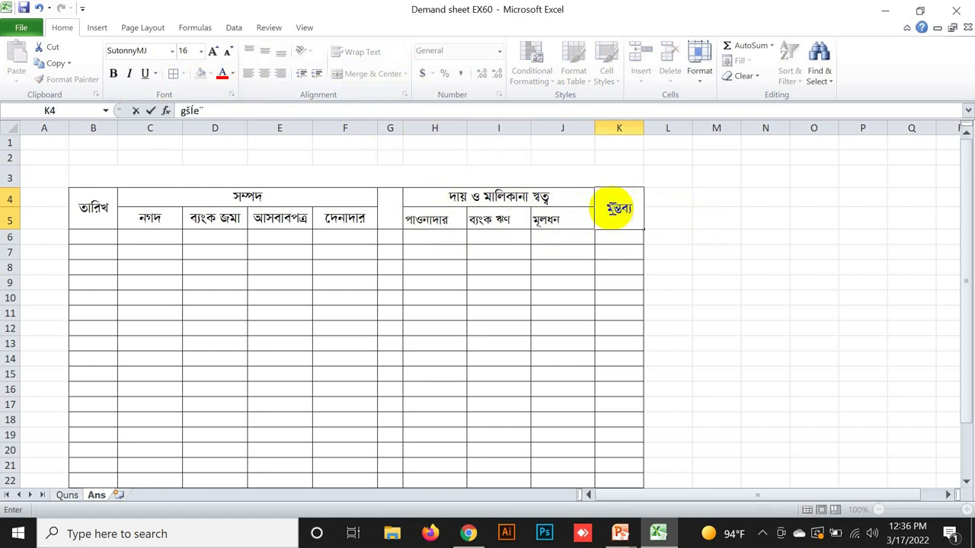
left_click(660, 219)
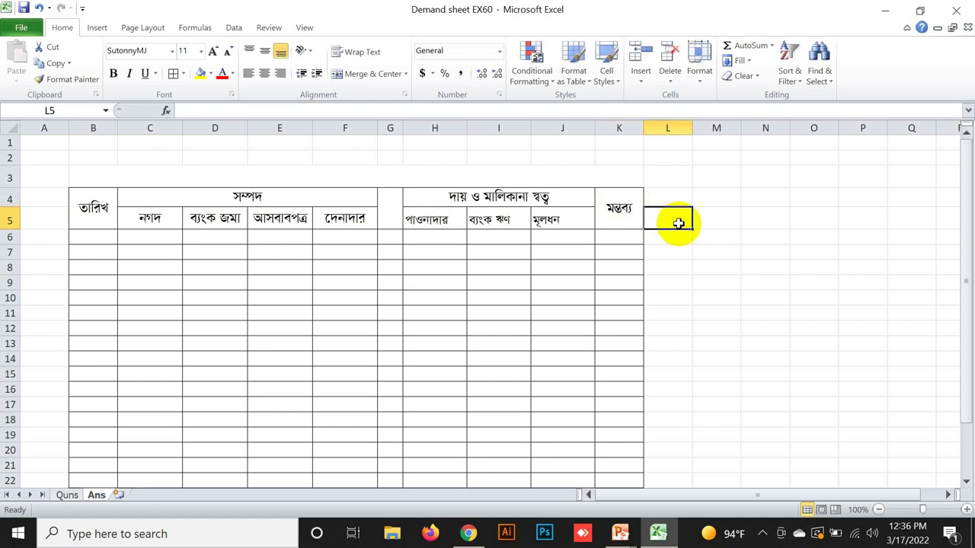
Step: Check the business owner on the Quns sheet and enter ফাহাদ এন্ড কোং as the table title in B3 of the Ans sheet
left_click(355, 178)
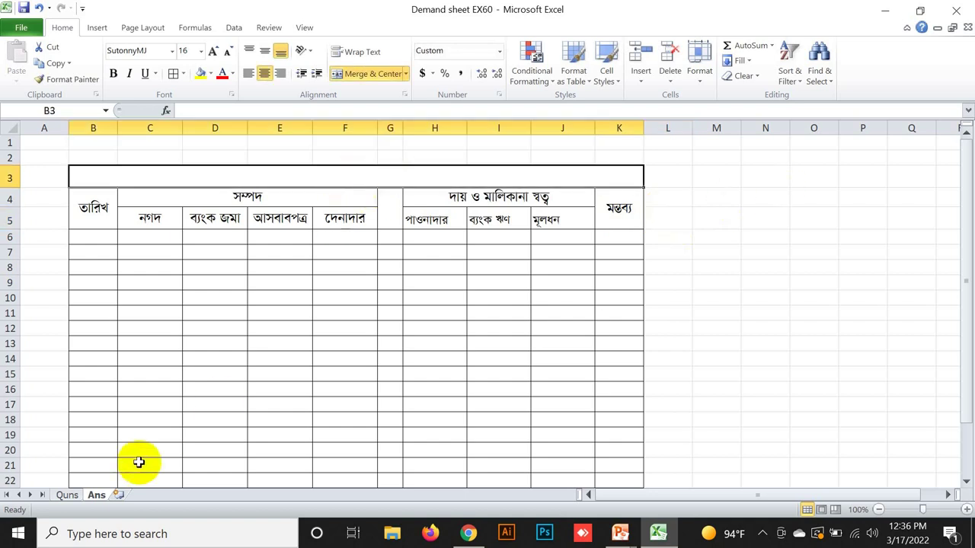
left_click(66, 495)
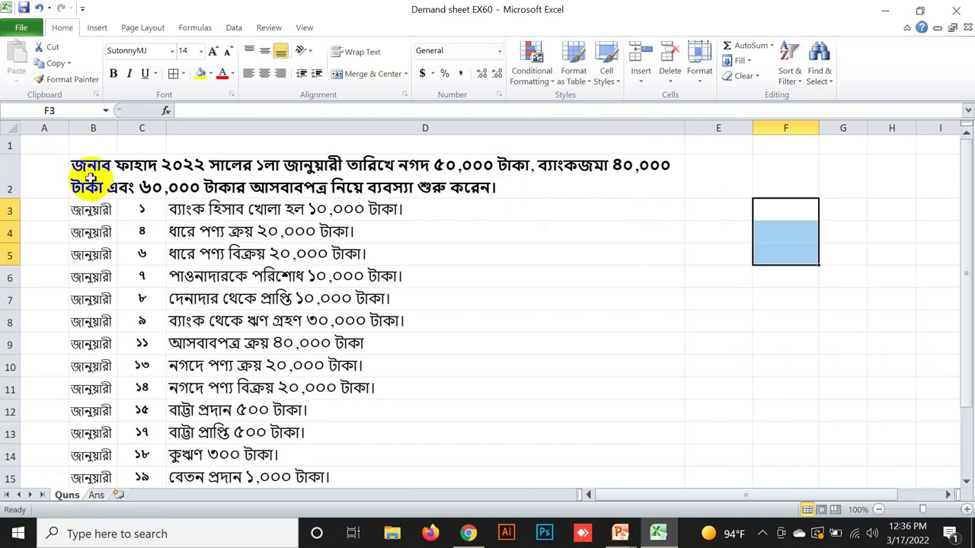
left_click(96, 495)
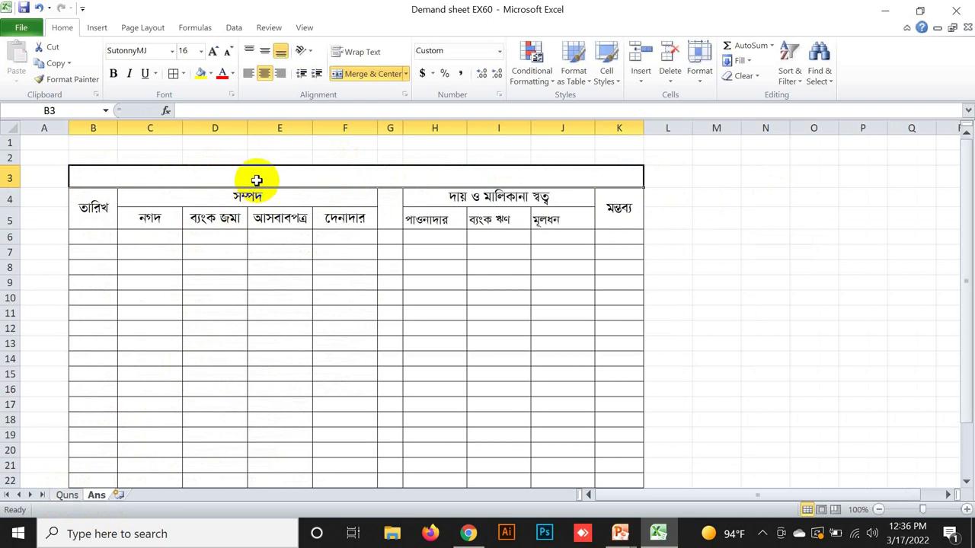
type("dvnv` GÛ †Kvs")
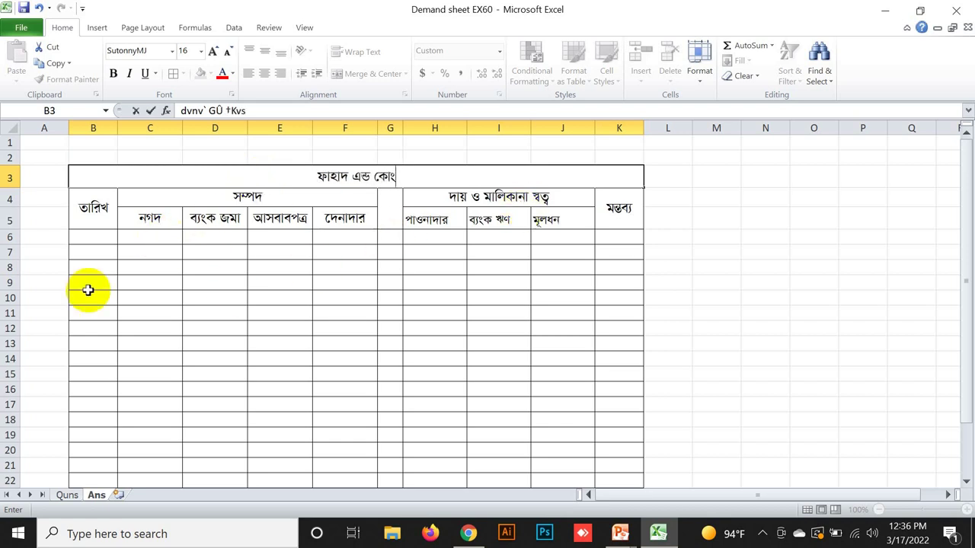
left_click(91, 238)
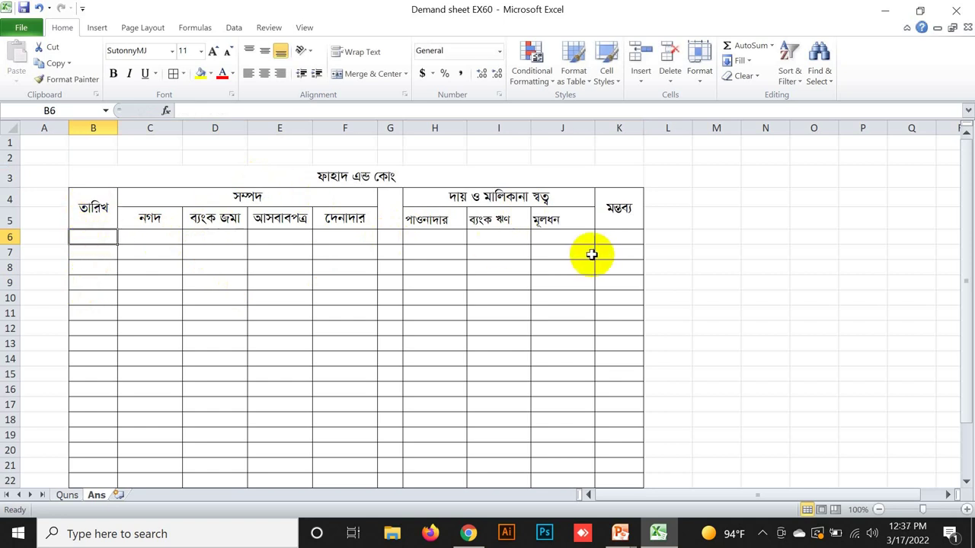
Step: Check the opening transaction on the Quns sheet and enter its date জানু: ০১ in B6 of the Ans sheet
left_click_drag(137, 219, 598, 215)
left_click(333, 253)
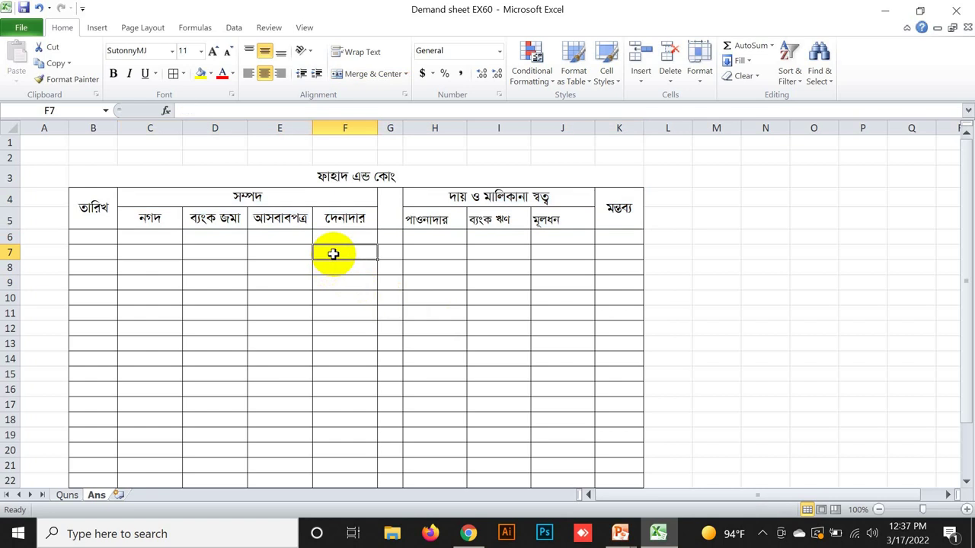
left_click(66, 496)
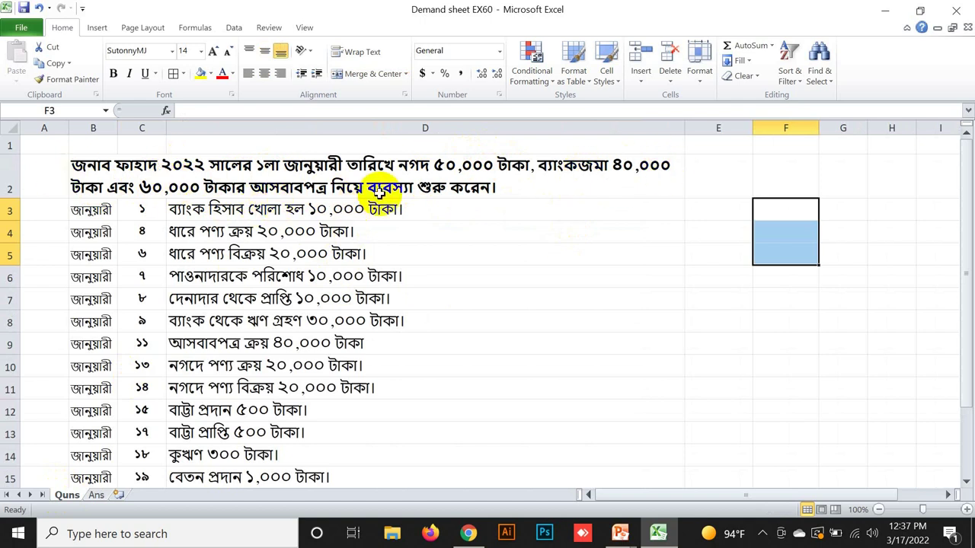
left_click(95, 495)
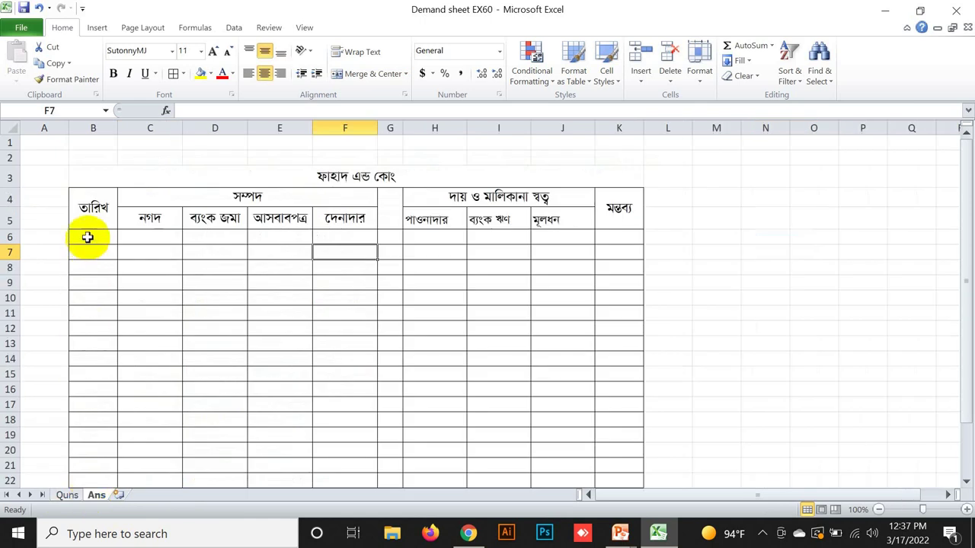
left_click(87, 236)
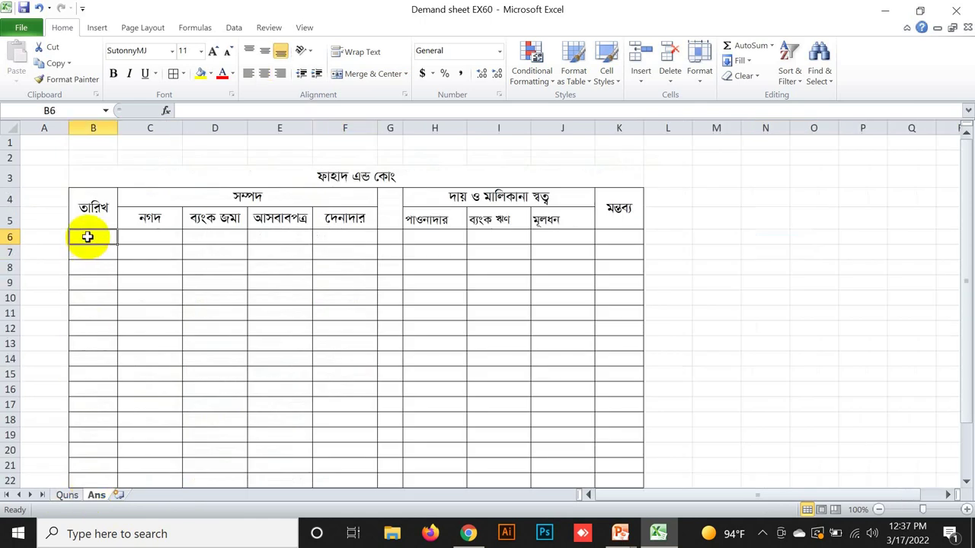
type("Rvby: 01")
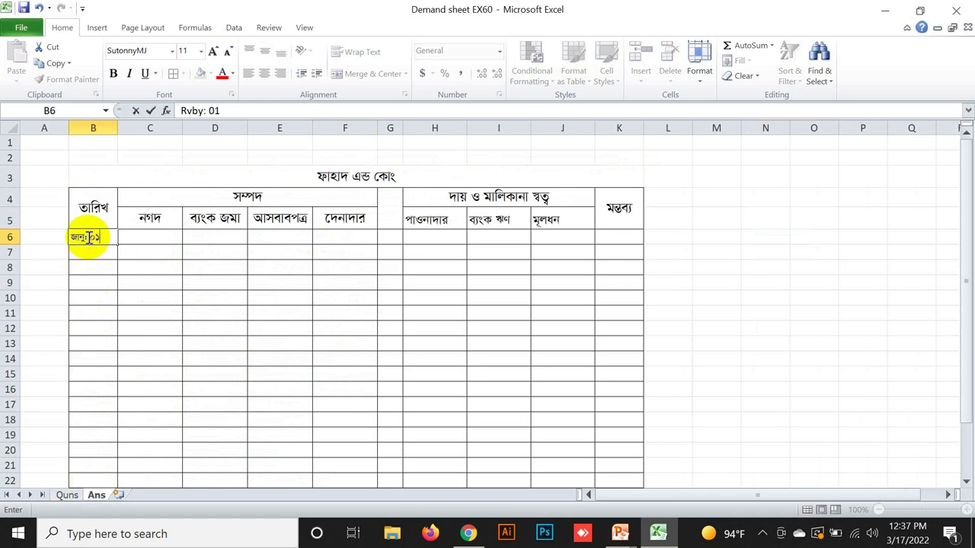
left_click(134, 237)
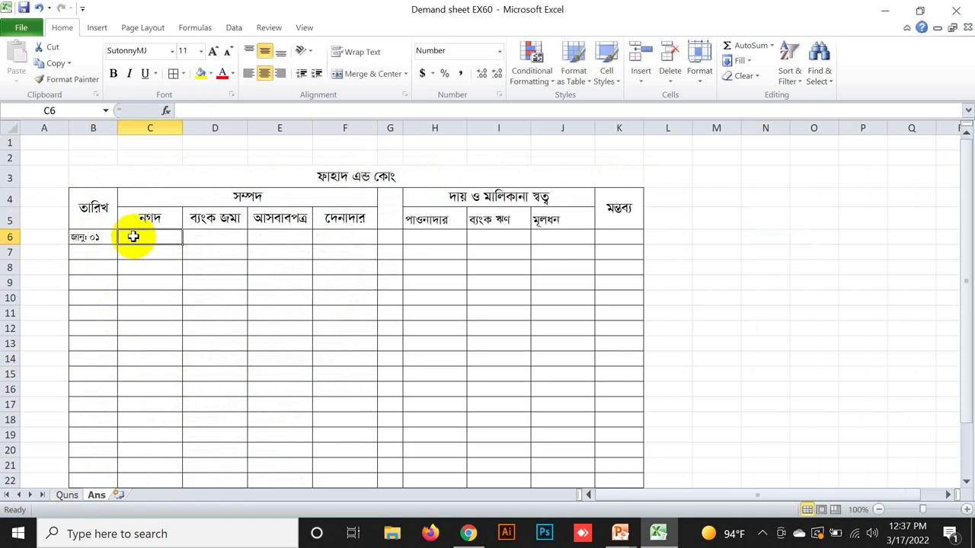
Step: Enter the opening assets in C6:E6 as নগদ 50,000, ব্যংক জমা 40,000 and আসবাবপত্র 60,000, and check them against the Quns sheet
type("5")
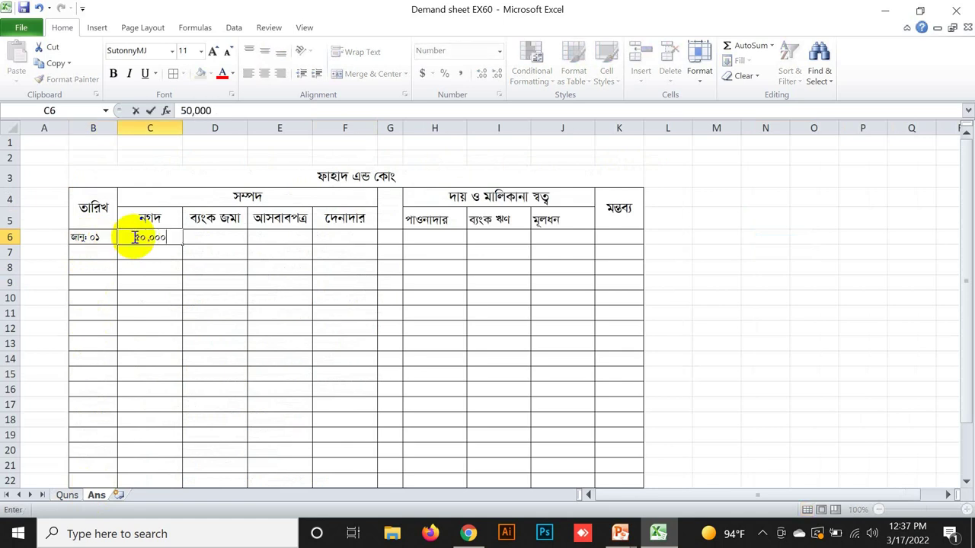
type("0,000")
left_click(215, 237)
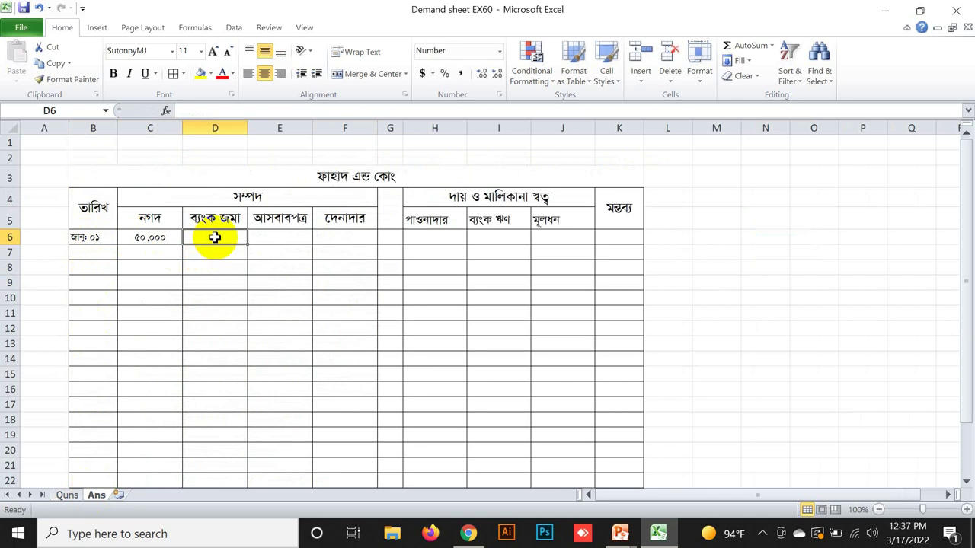
type("40,000")
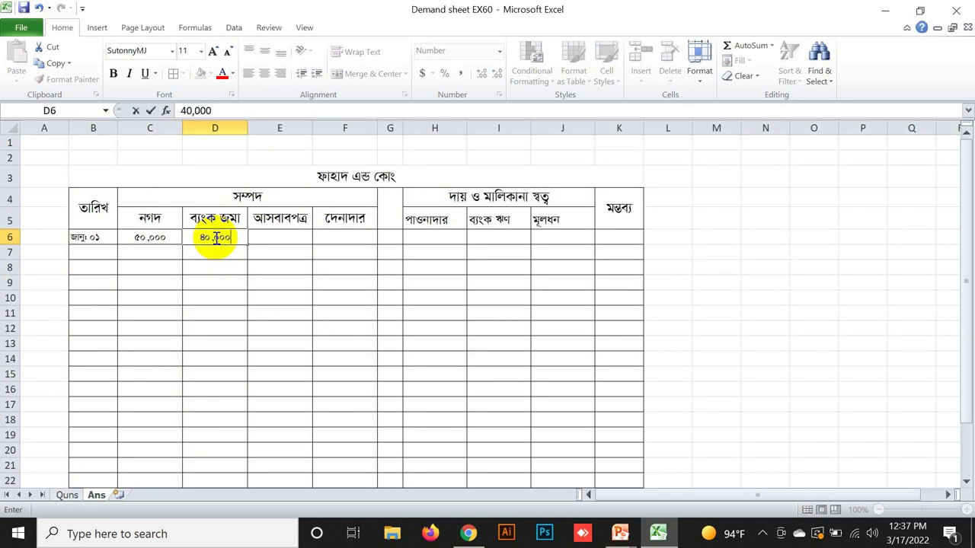
left_click(296, 236)
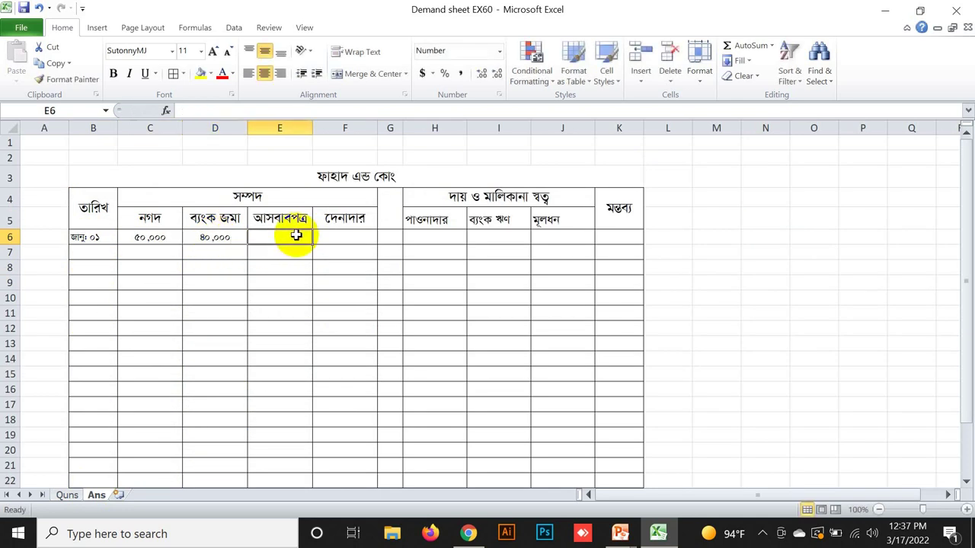
type("60,000")
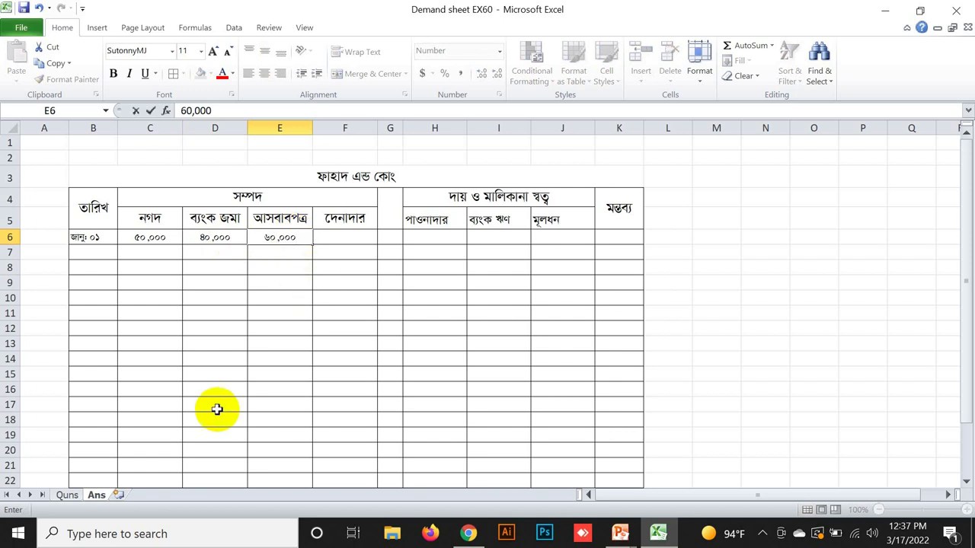
left_click(67, 494)
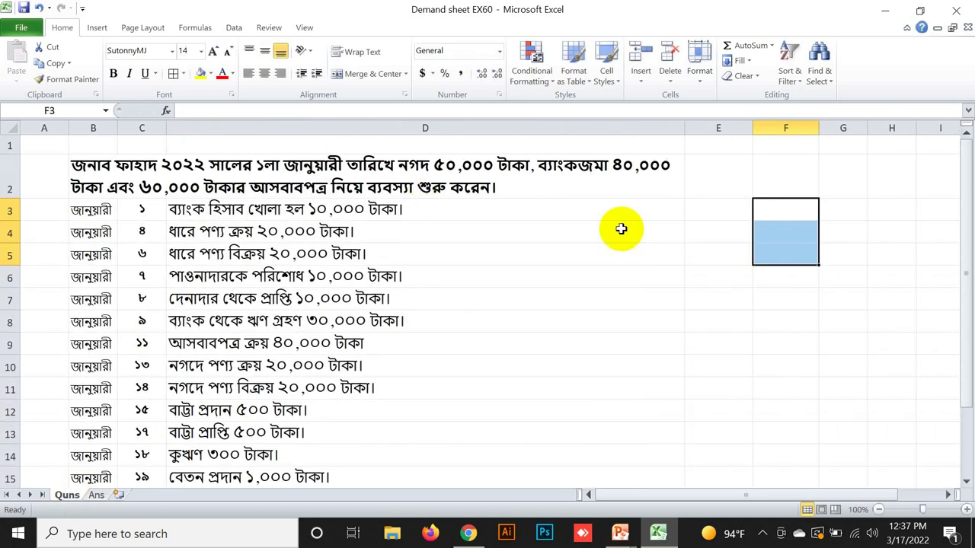
left_click(96, 495)
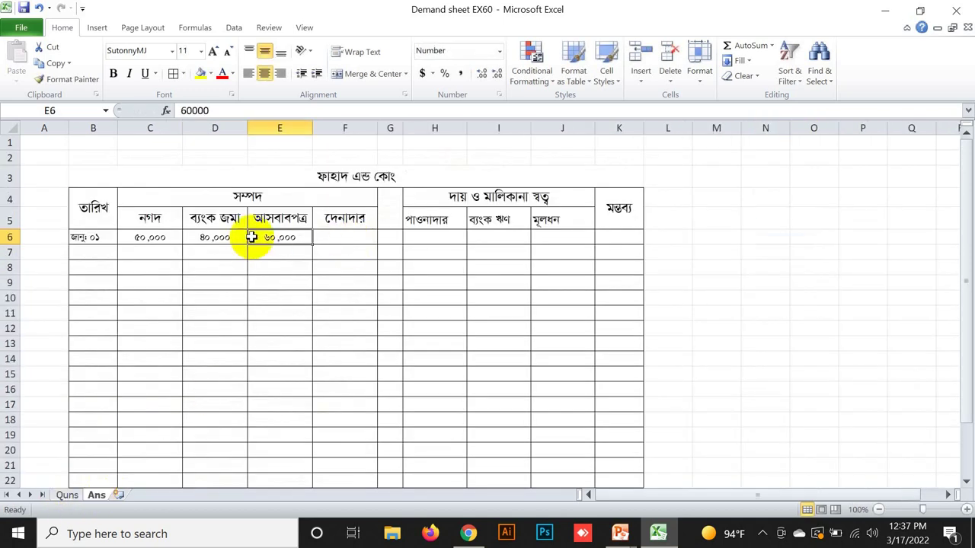
left_click_drag(145, 239, 259, 237)
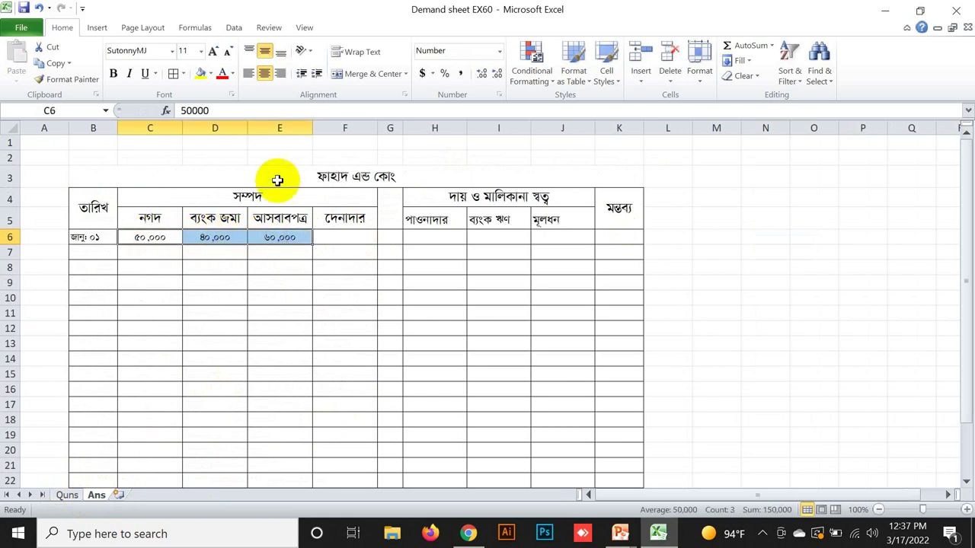
Step: Center the পাওনাদার, ব্যংক ঋণ and মূলধন headings in H5:J5 horizontally and vertically
left_click(557, 238)
left_click_drag(435, 219, 554, 218)
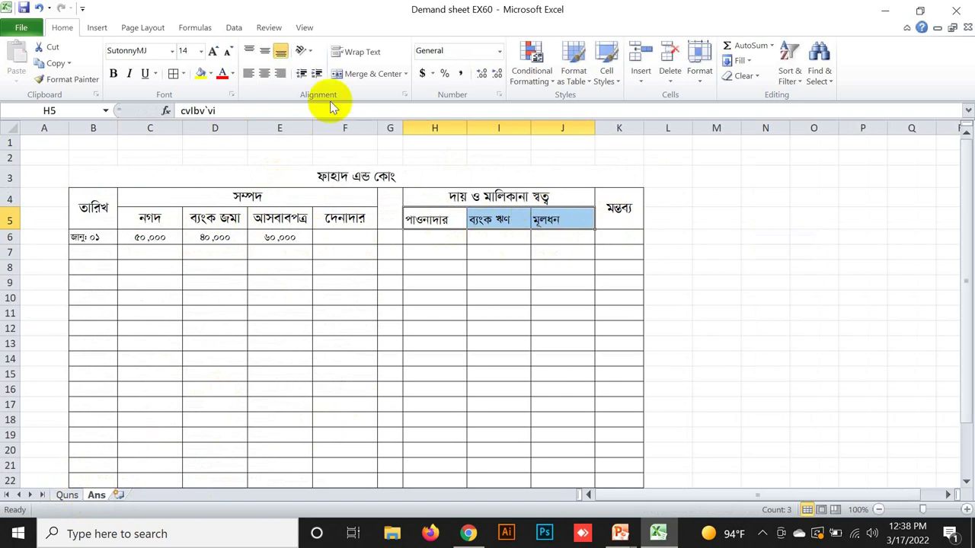
left_click(264, 73)
left_click(264, 51)
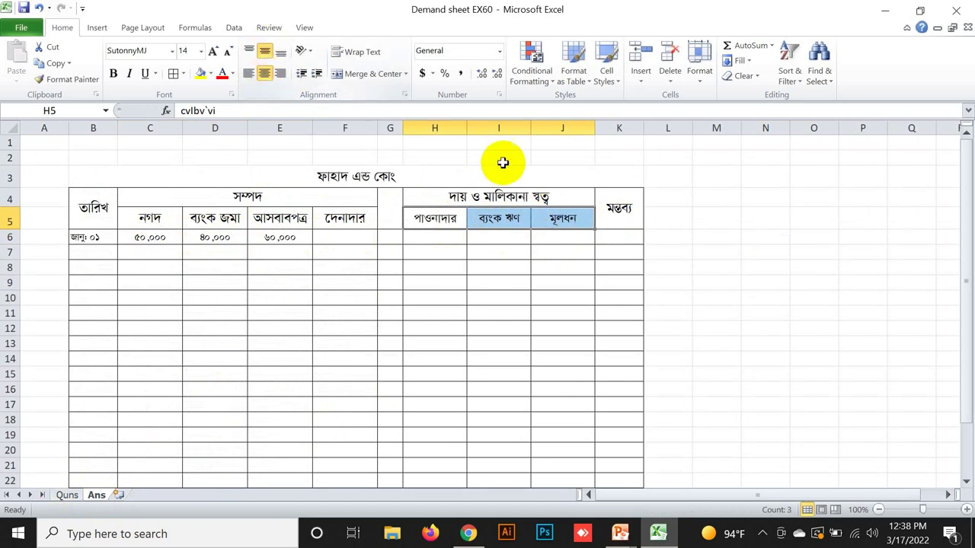
Step: Enter the opening capital of 1,50,000 under মূলধন in J6
left_click(553, 236)
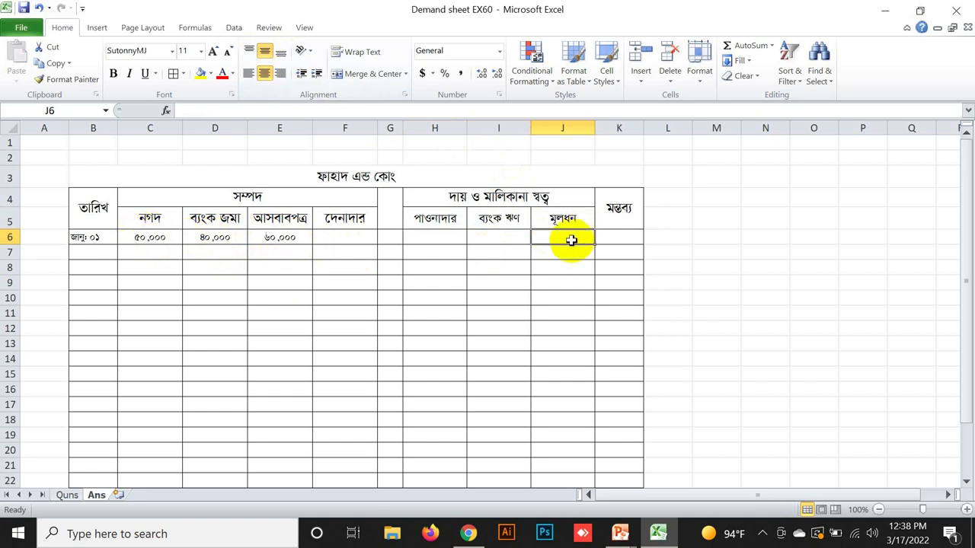
type("1,50,000")
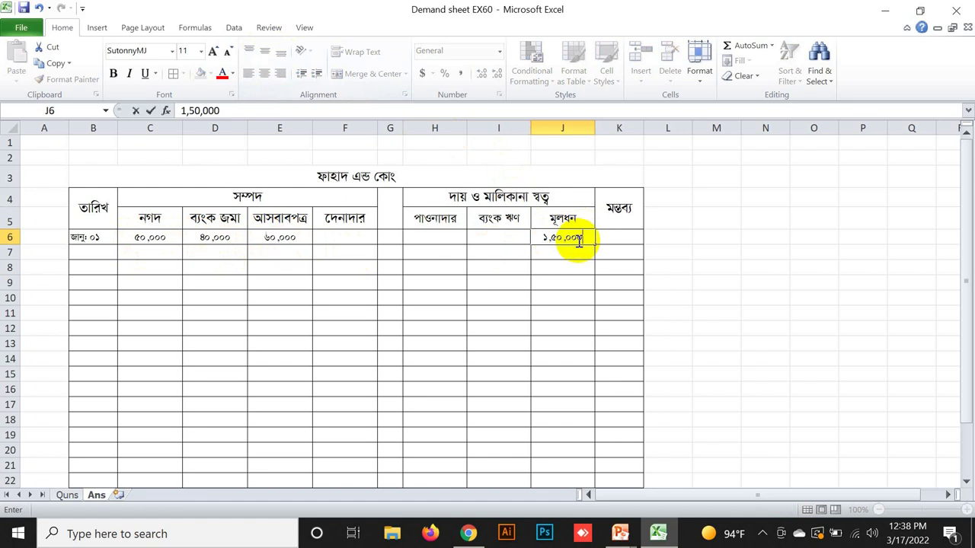
left_click(573, 263)
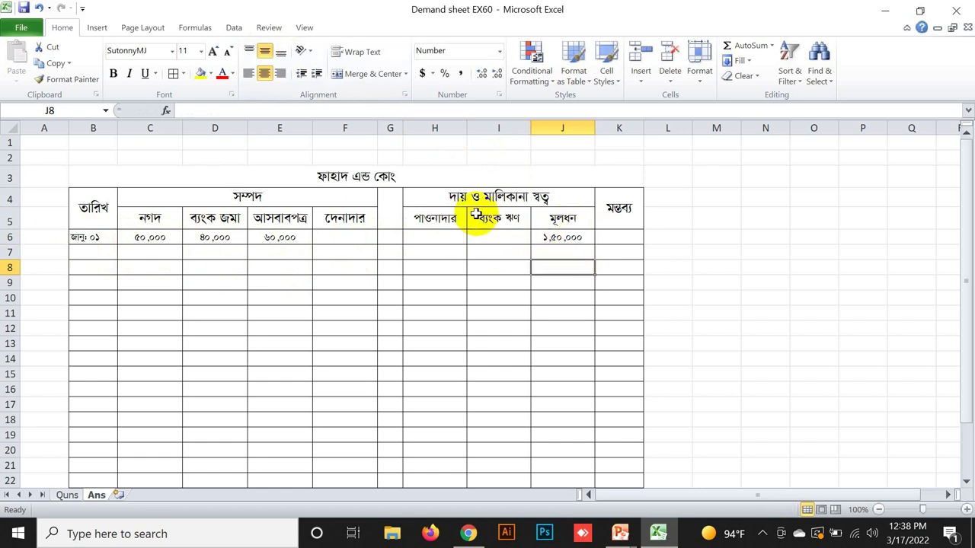
Step: Check the bank account opening transaction on the Quns sheet, and fill the date down to B7 of the Ans sheet as জানু: ০১
left_click(67, 496)
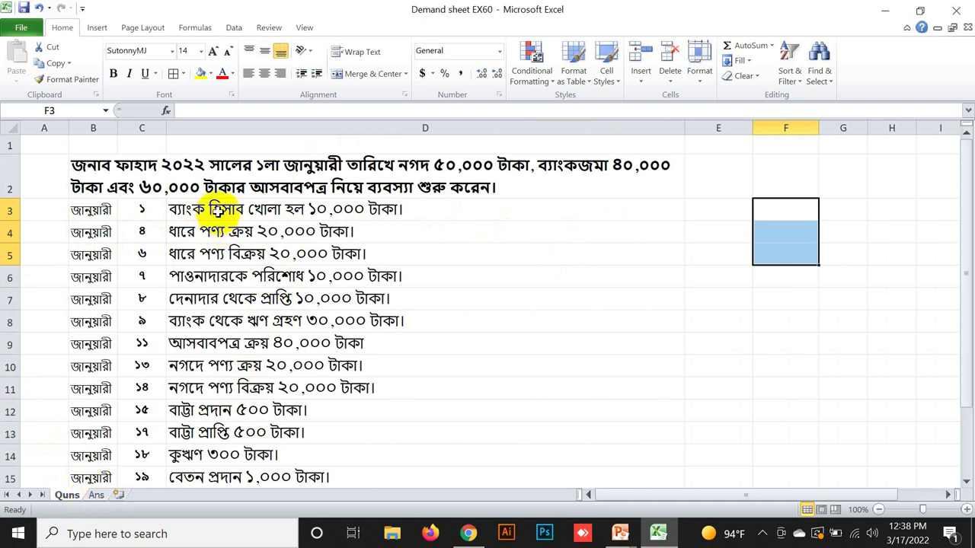
left_click(217, 211)
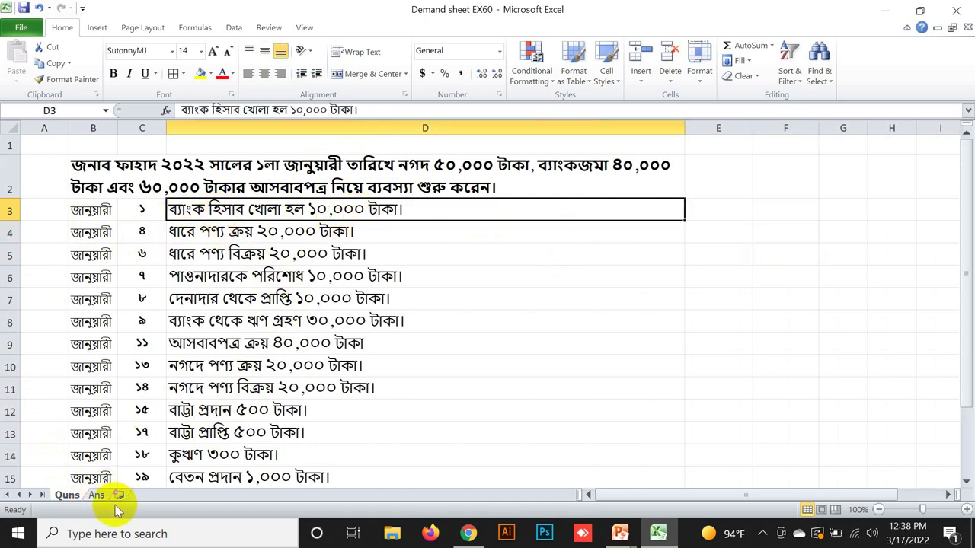
left_click(95, 495)
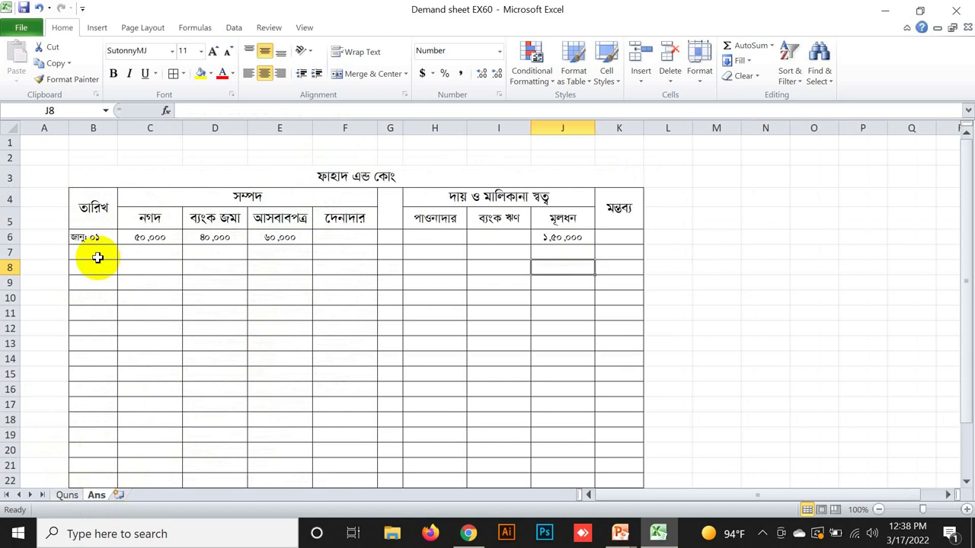
left_click(103, 236)
left_click_drag(118, 244, 115, 259)
left_click(107, 255)
double_click(107, 256)
key("BackSpace")
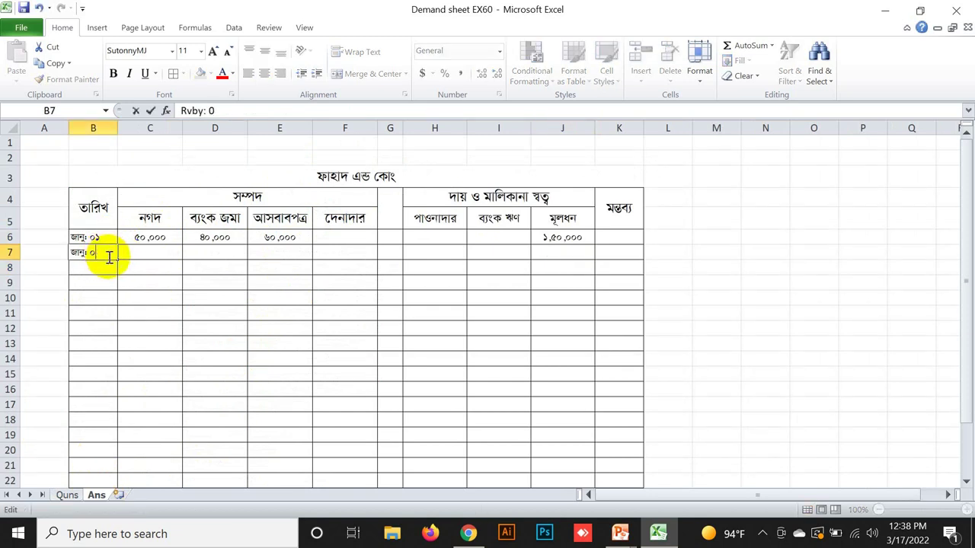
type("1")
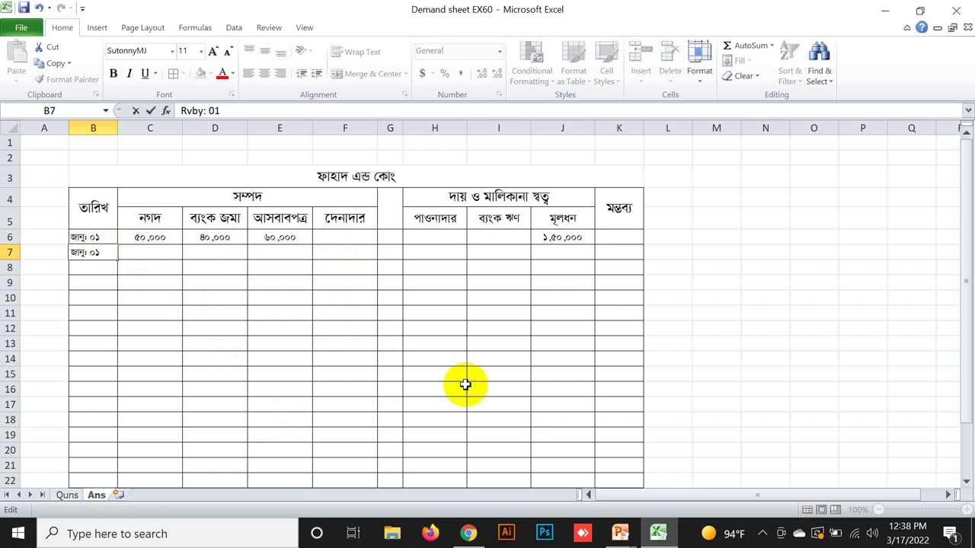
Step: Record the bank account opening in row 7 with 10,000 under ব্যংক জমা and (10,000) under নগদ
left_click(211, 255)
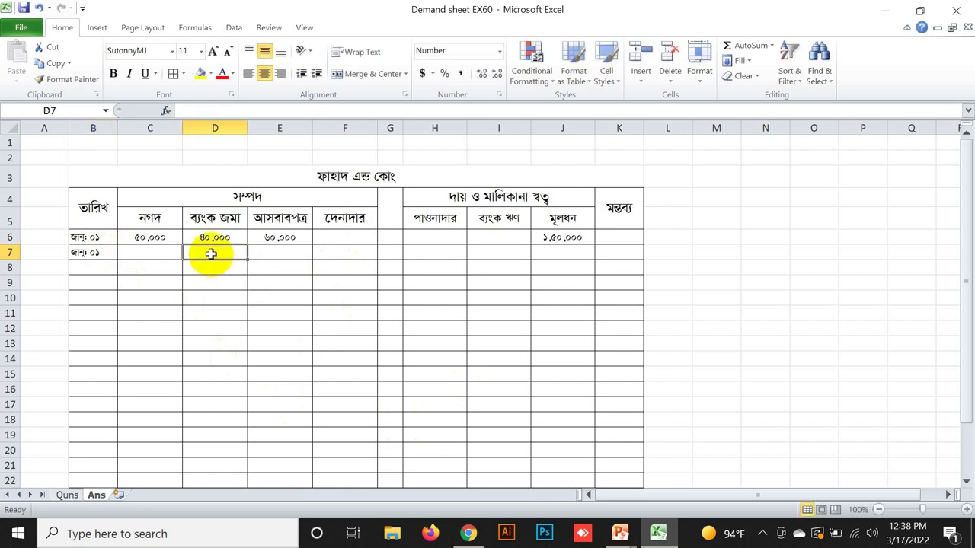
type("10,0")
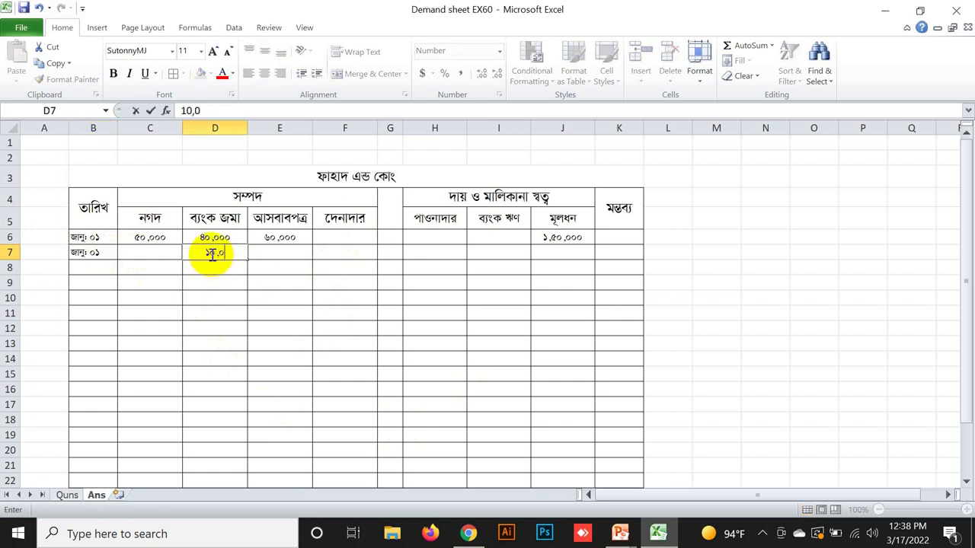
type("00")
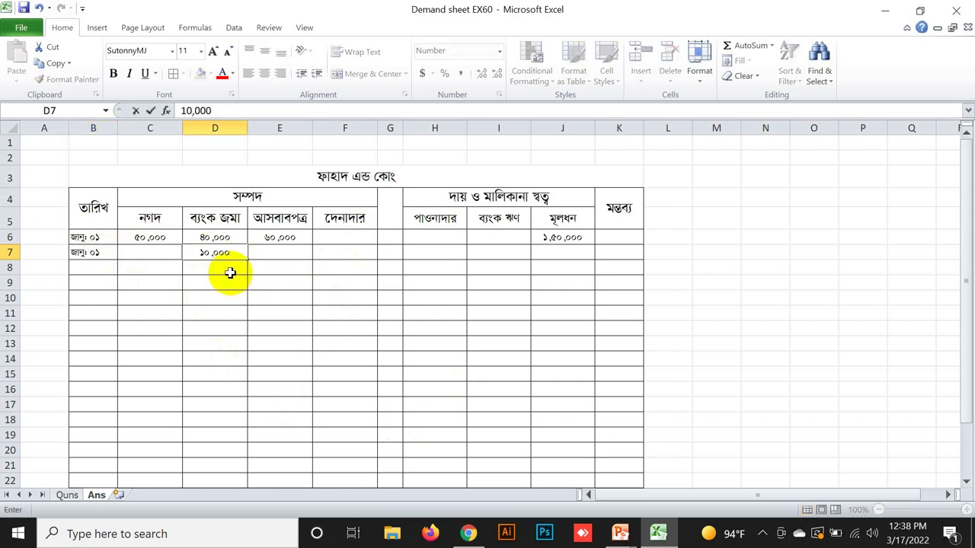
key("Return")
left_click(226, 252)
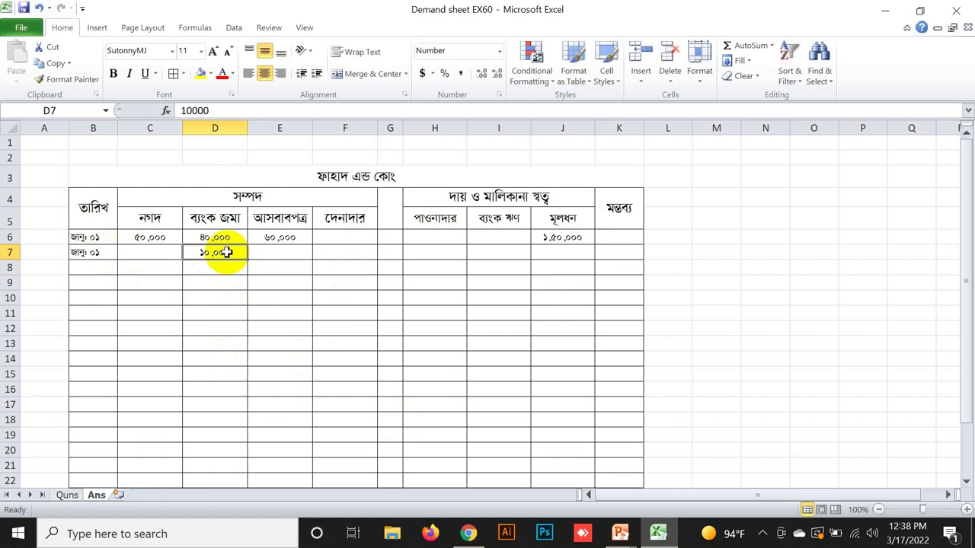
left_click(139, 253)
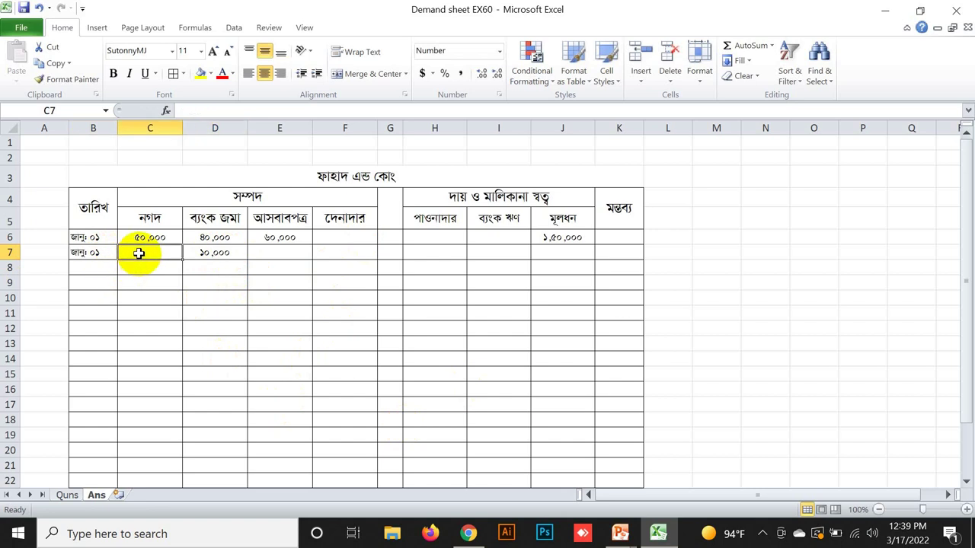
type("(")
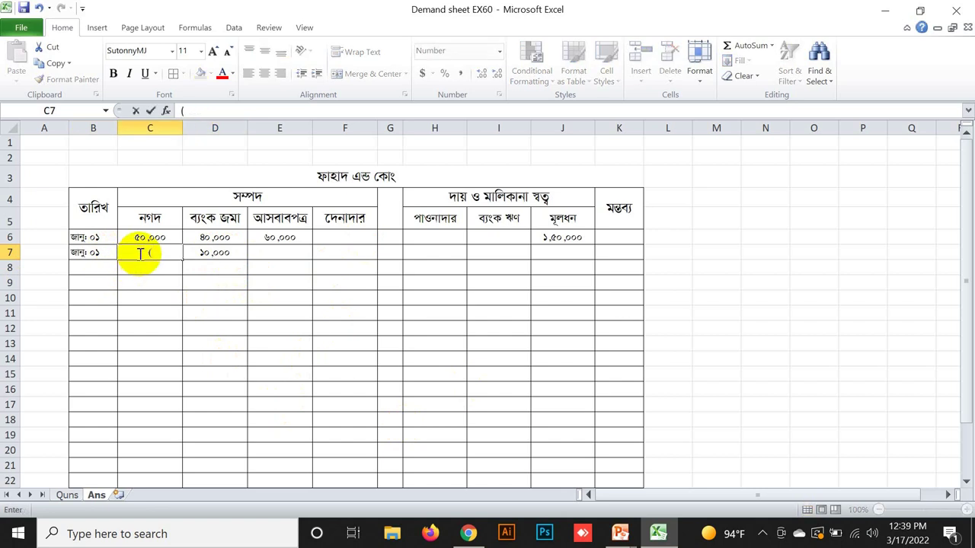
type("10,000)")
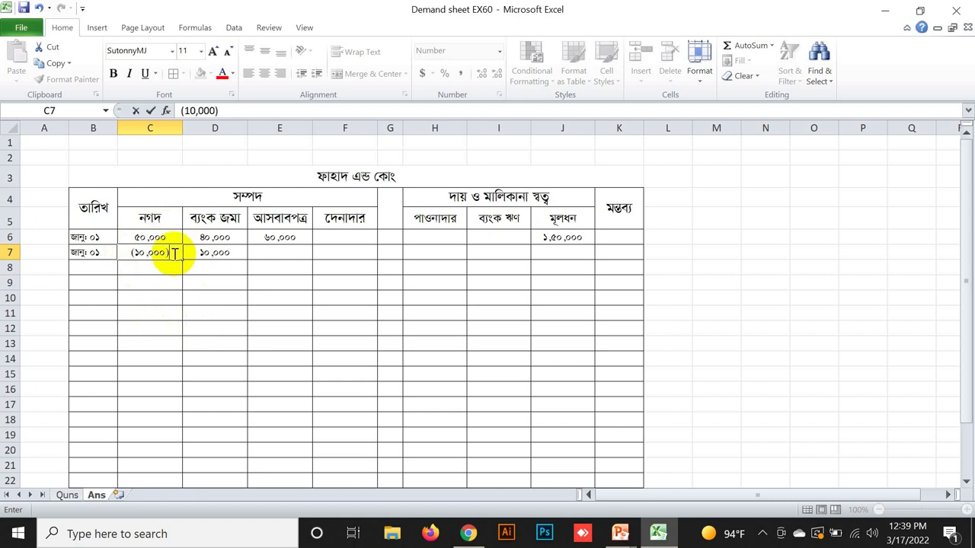
left_click(151, 278)
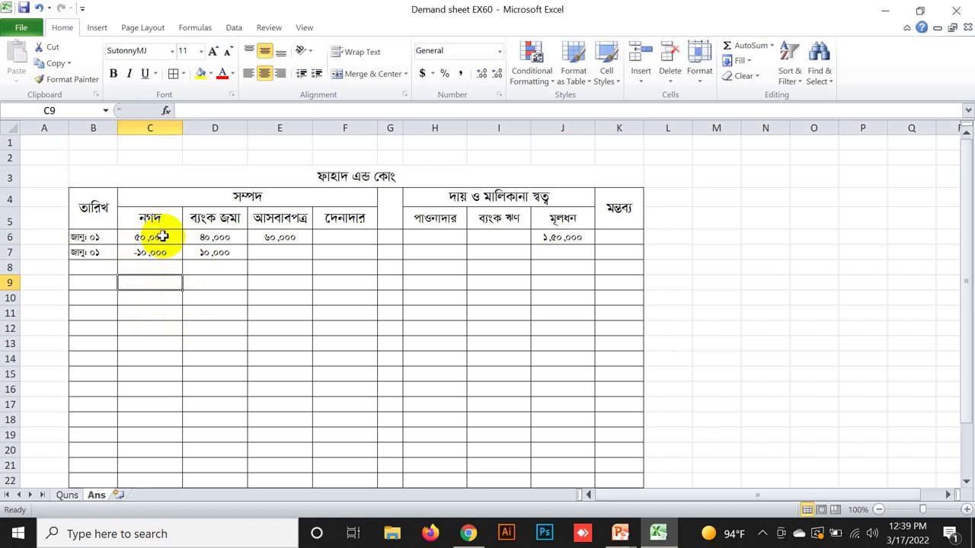
Step: Examine the offsetting নগদ and ব্যংক জমা amounts in C7 and D7 against the liabilities side of row 7
left_click(212, 253)
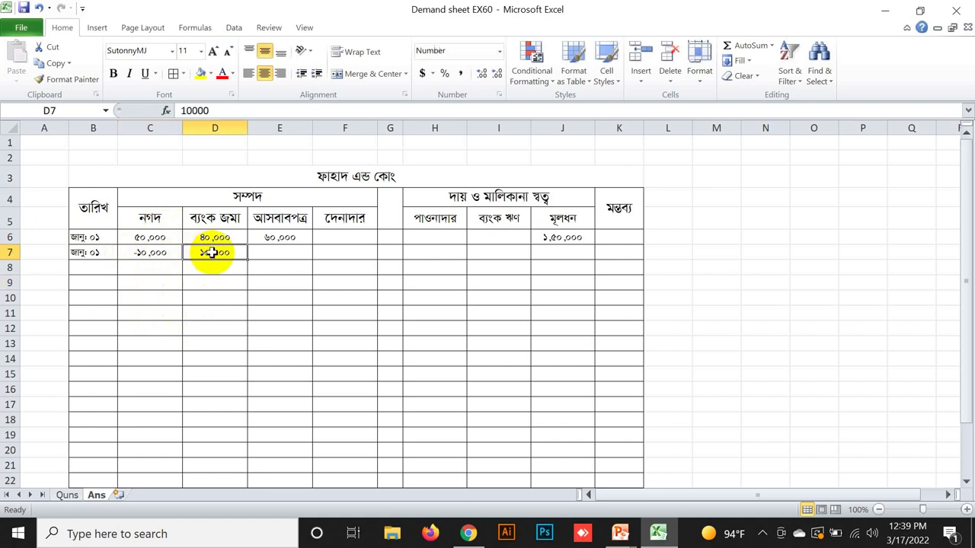
left_click(155, 254)
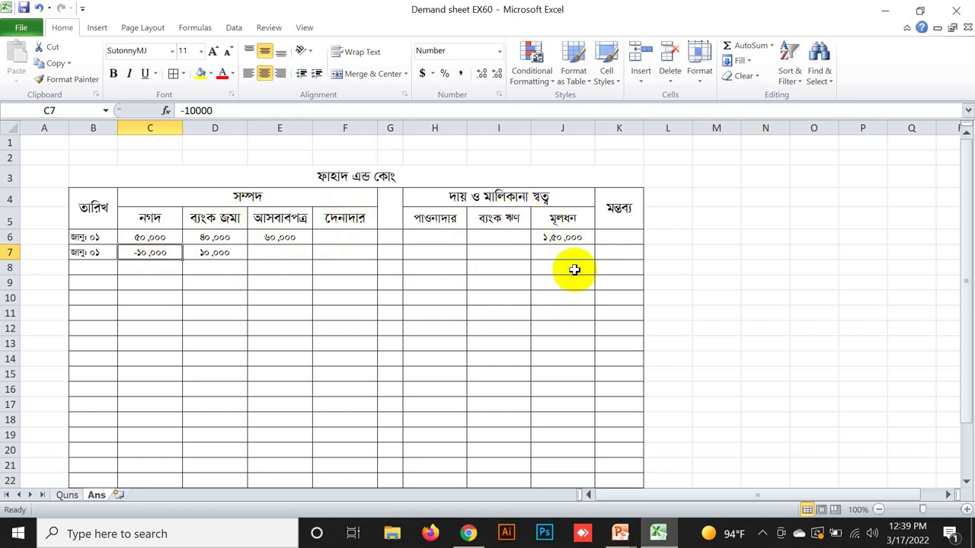
left_click(215, 253)
left_click(163, 254)
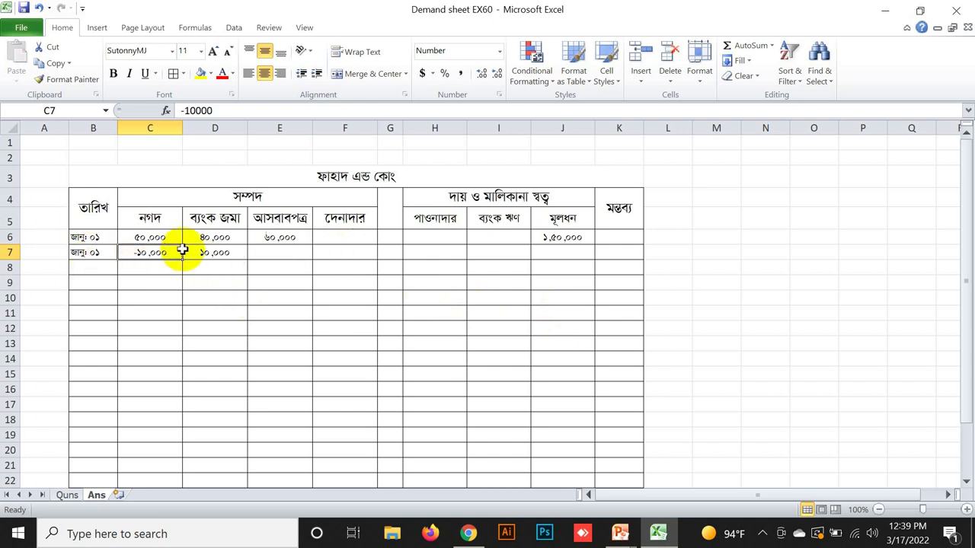
left_click(217, 252)
left_click(480, 251)
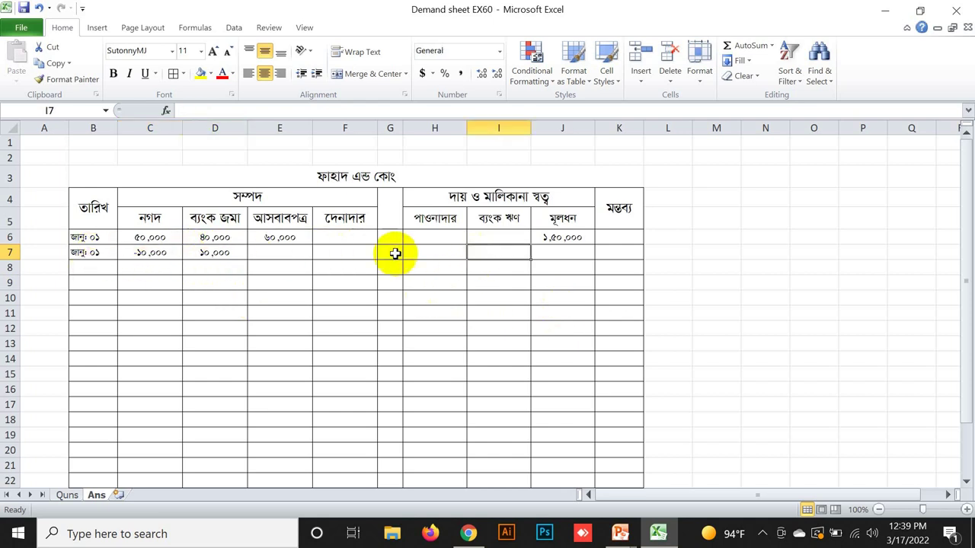
left_click(217, 252)
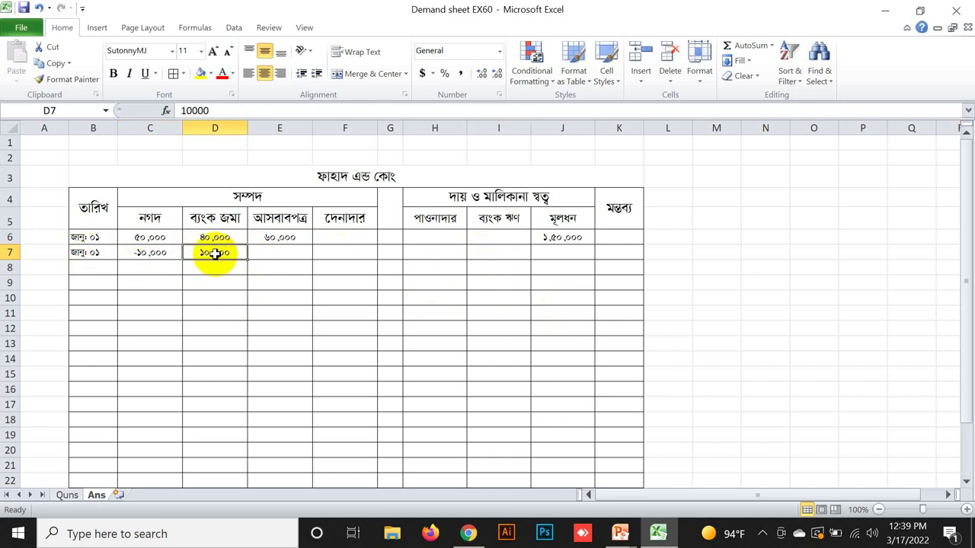
left_click(152, 255)
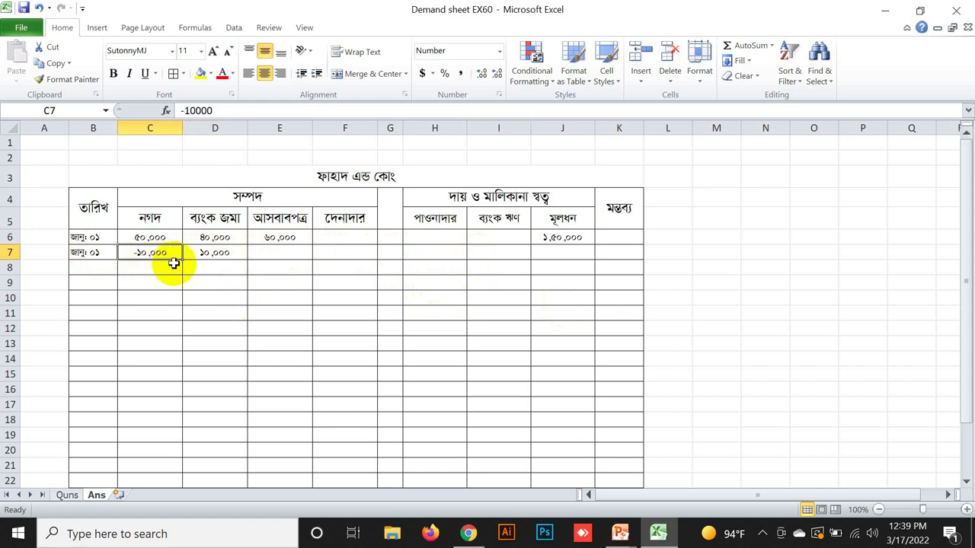
left_click(213, 251)
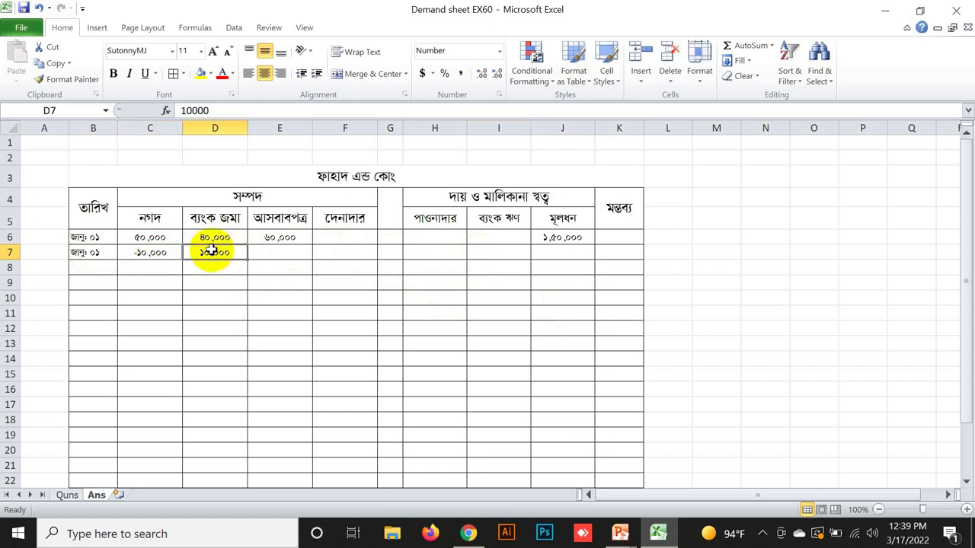
left_click(145, 254)
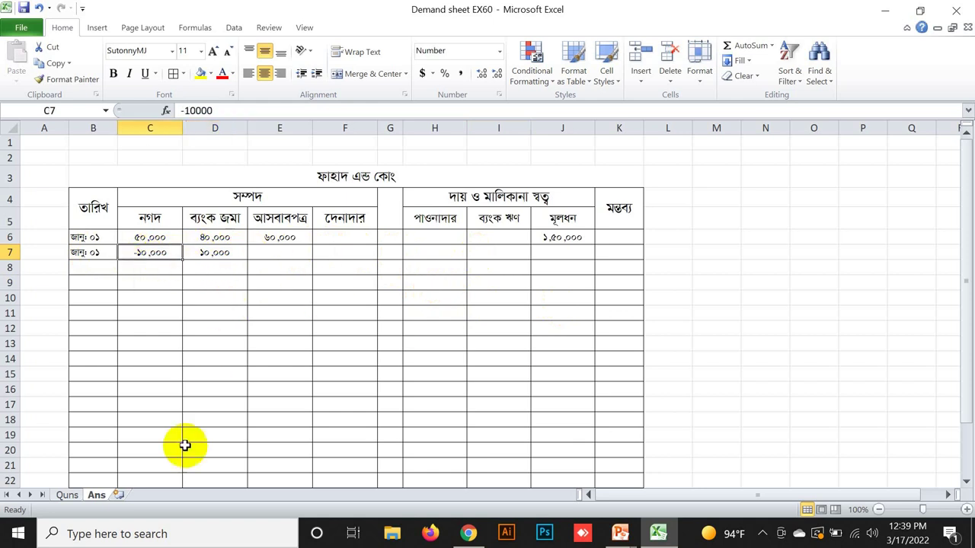
Step: Check the January 4 credit purchase on the Quns sheet, and set the date in B8 of the Ans sheet to জানু: ০৪
left_click(67, 496)
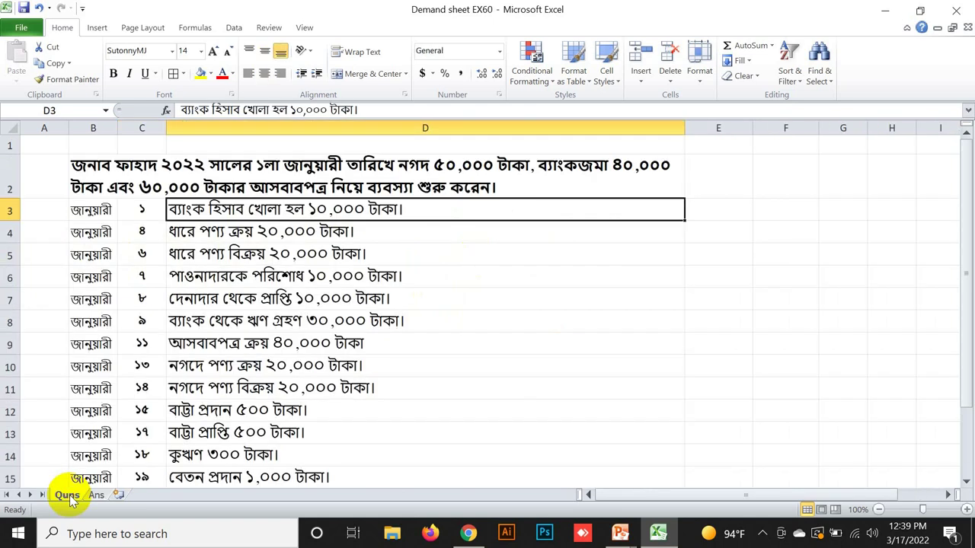
left_click(204, 233)
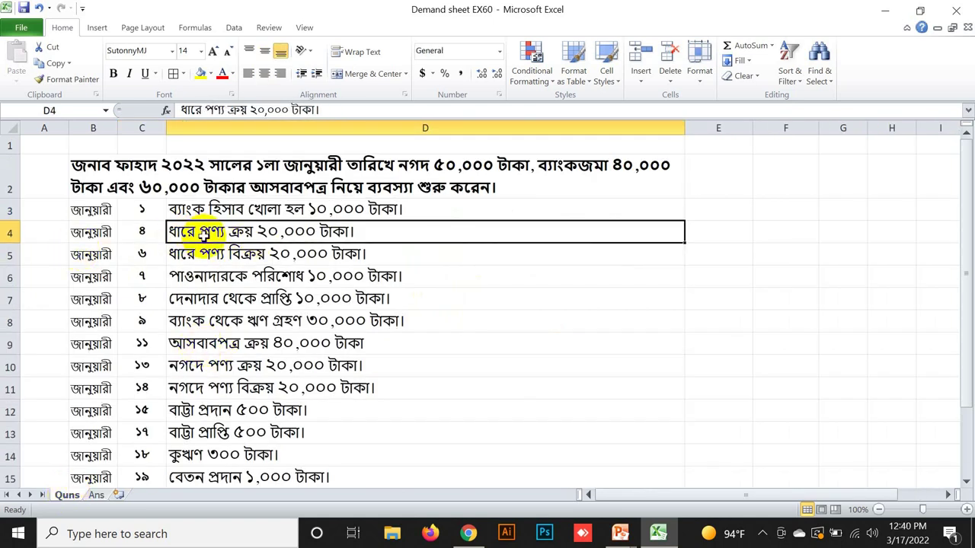
left_click(96, 495)
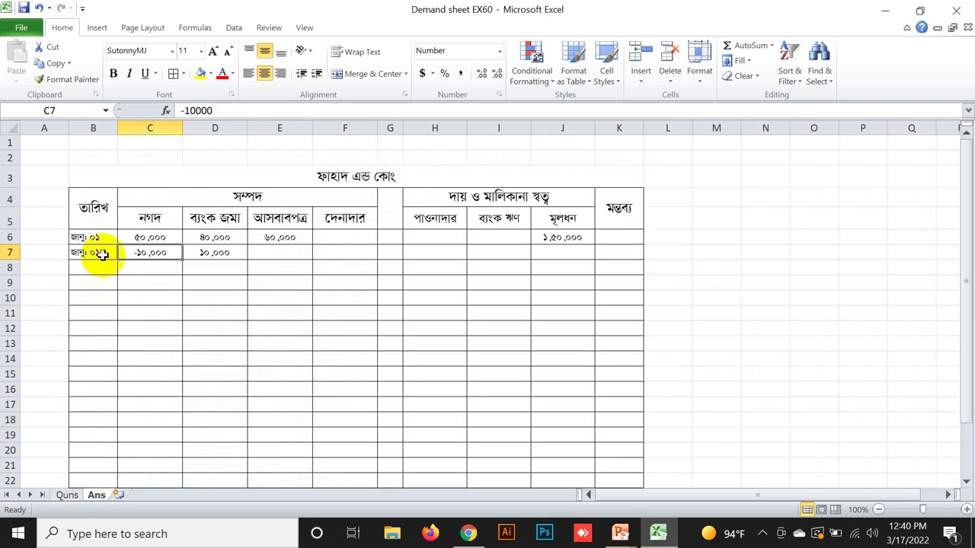
left_click(102, 255)
left_click_drag(116, 260, 120, 271)
double_click(111, 268)
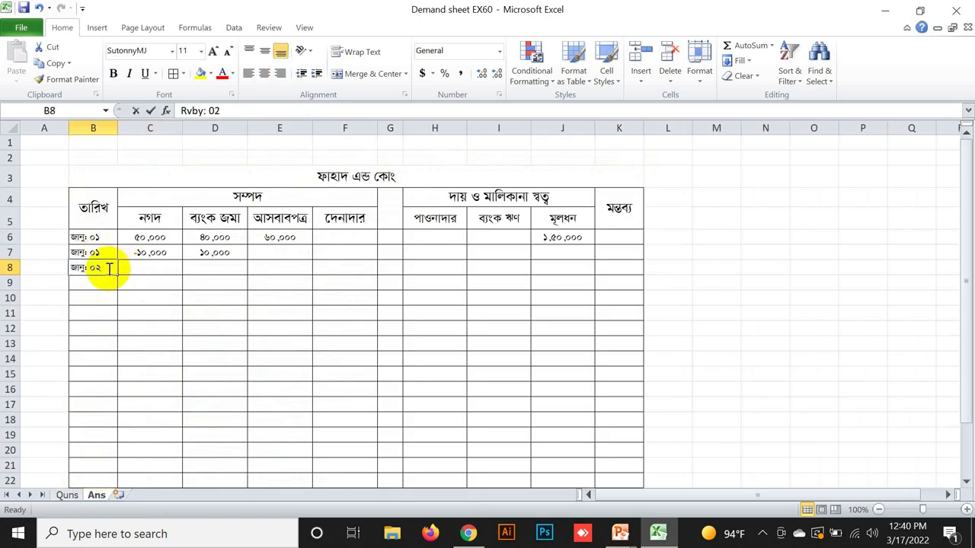
key("BackSpace")
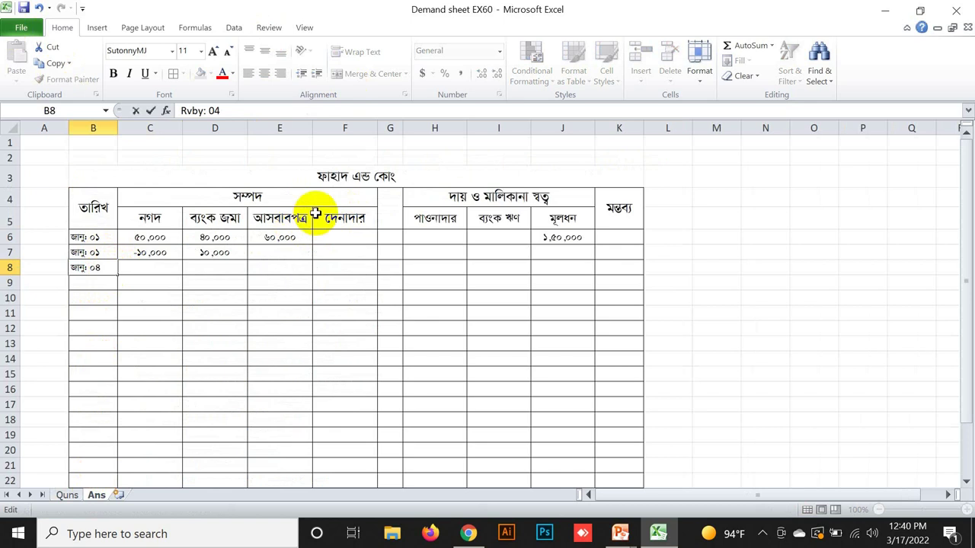
Step: Enter (10,000) under মূলধন in J8 with the remark ক্রয় in the মন্তব্য column
left_click(560, 271)
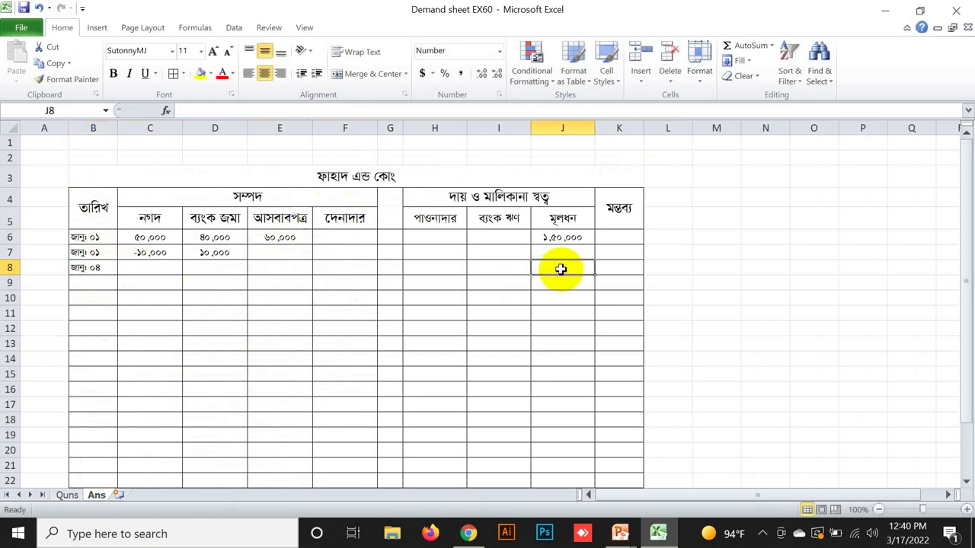
type("(")
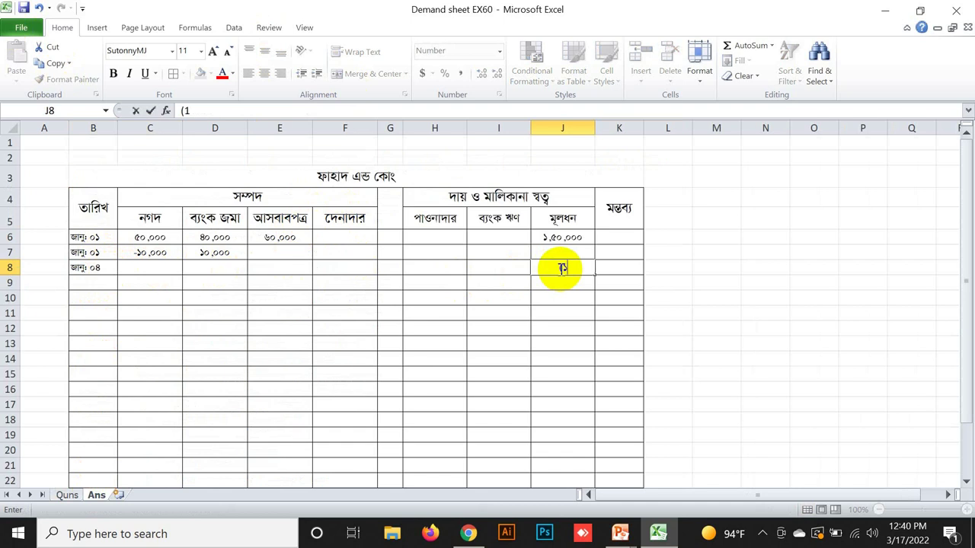
type("10,000)")
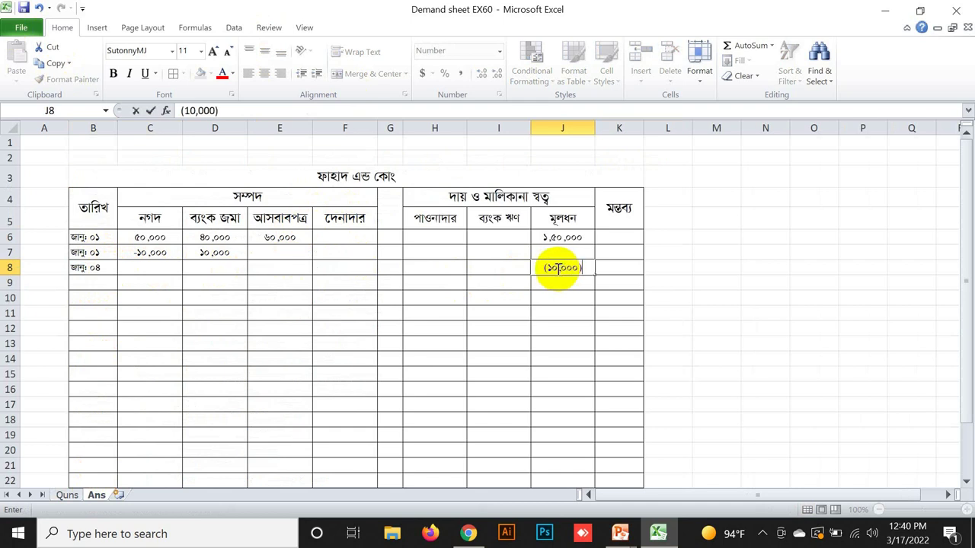
left_click(630, 265)
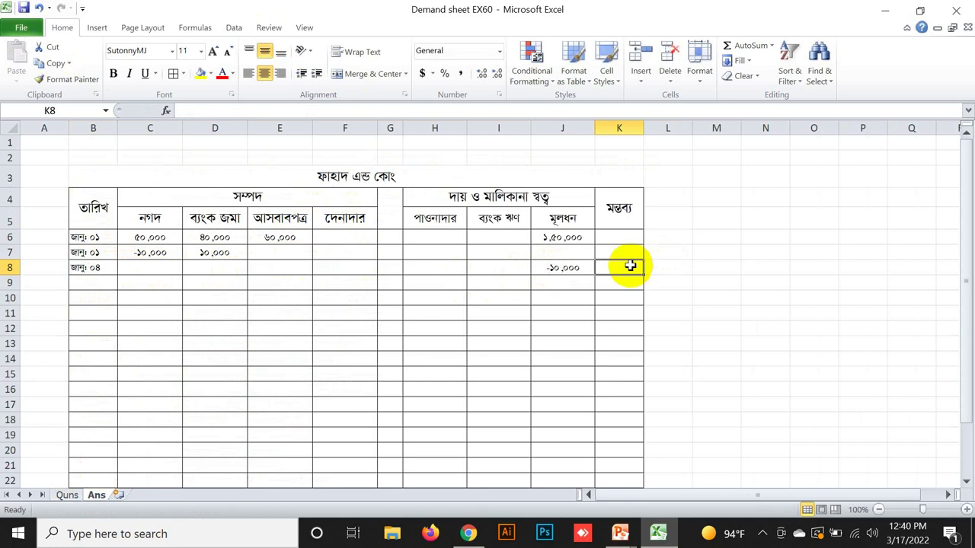
type("K")
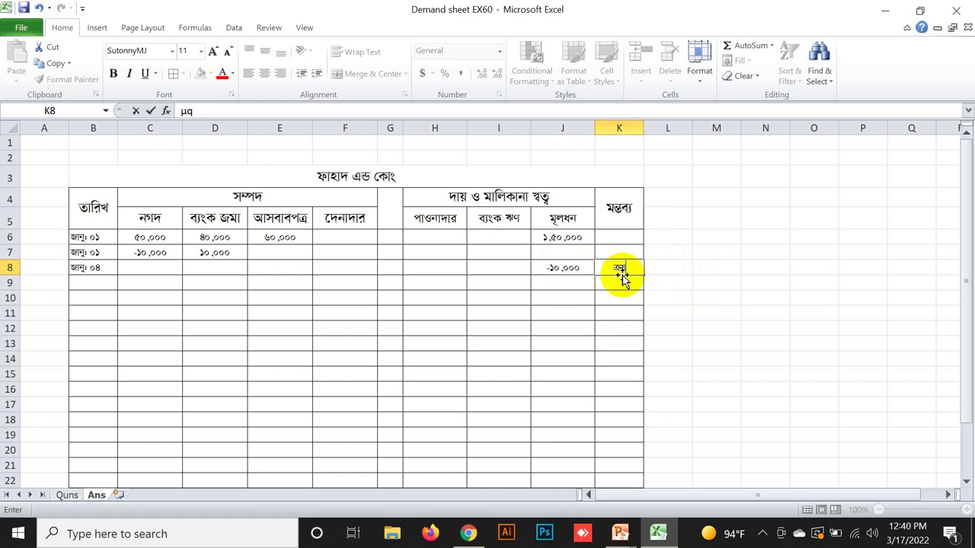
Step: Enter 10,000 under পাওনাদার in H8 and centre the cells H6:H17
left_click(433, 266)
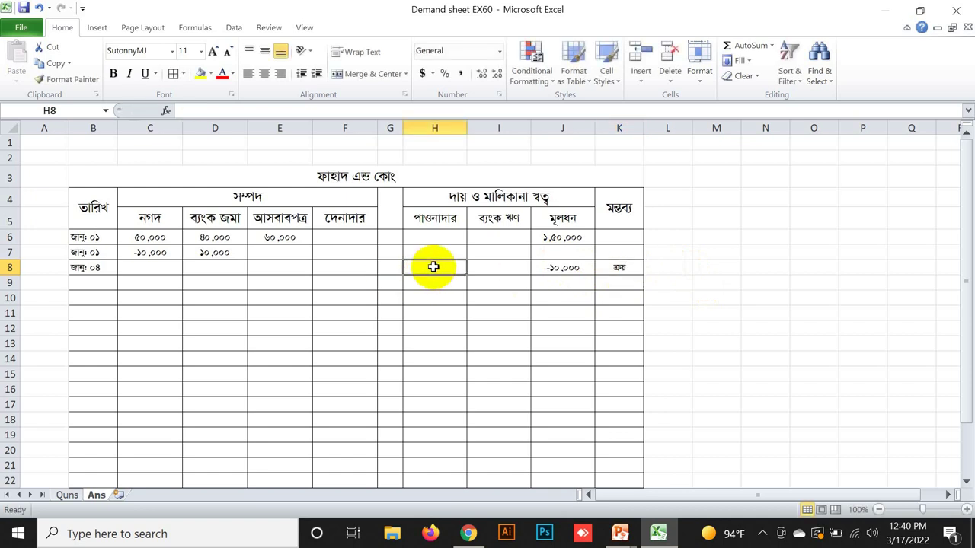
type("10")
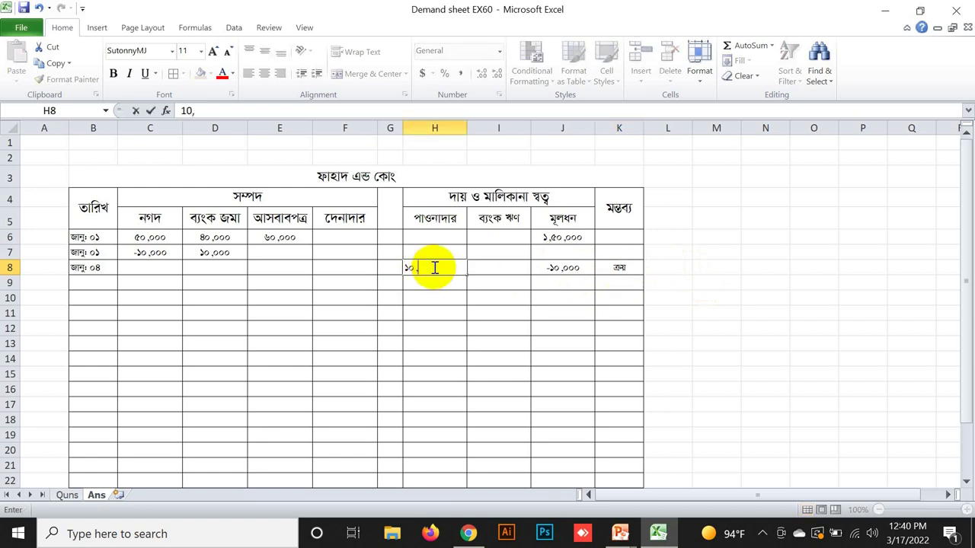
left_click(436, 296)
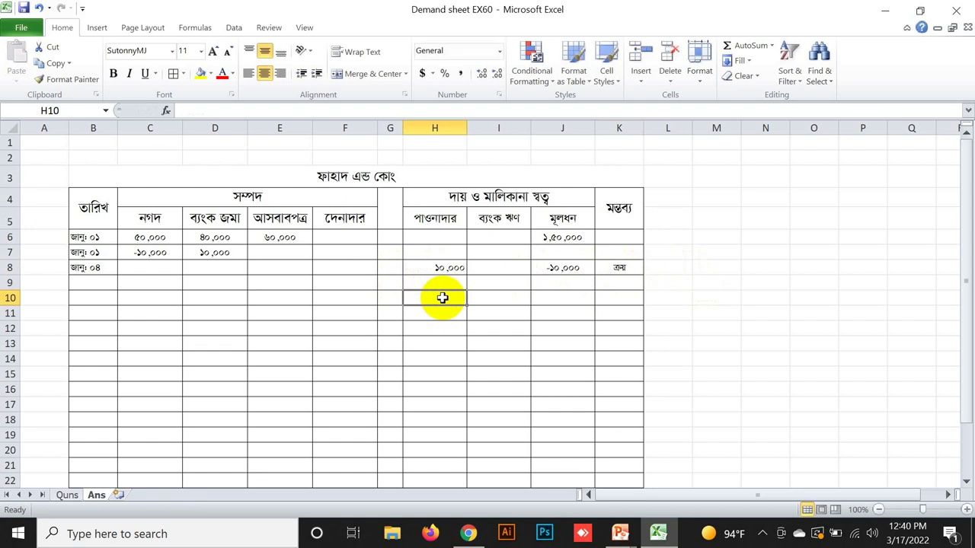
left_click_drag(436, 237, 432, 405)
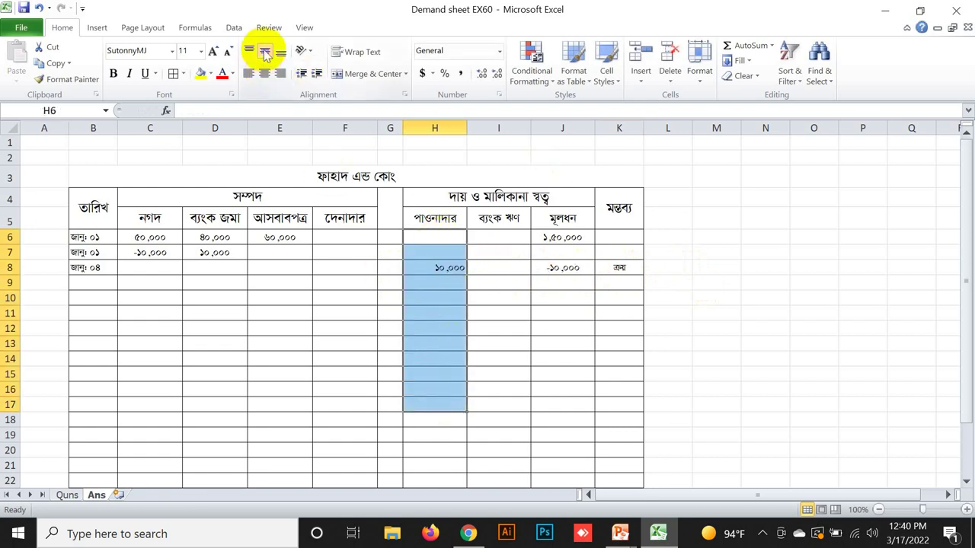
left_click(280, 51)
left_click(264, 50)
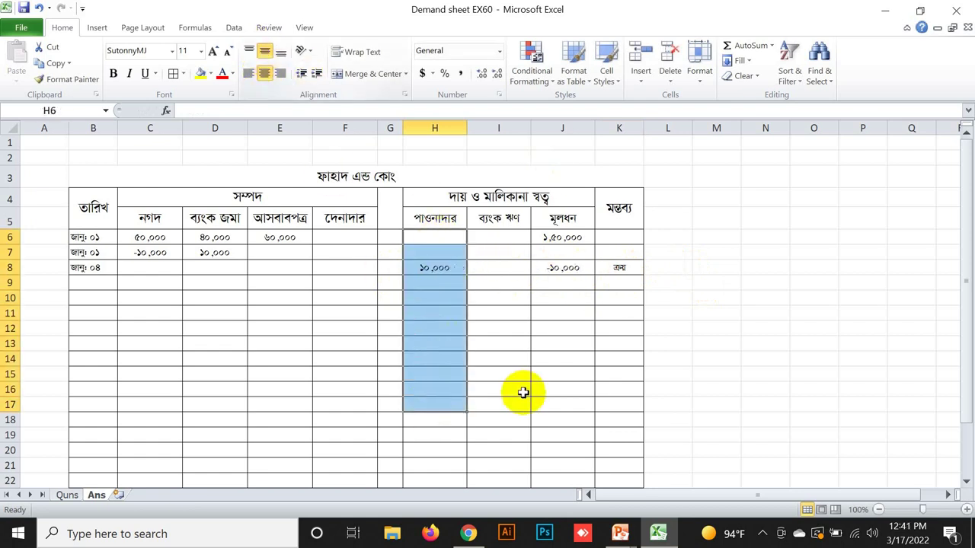
left_click(523, 392)
Step: Check the January 6 credit sale on the Quns sheet, and set the date in B9 of the Ans sheet to জানু: ০৬
left_click(67, 495)
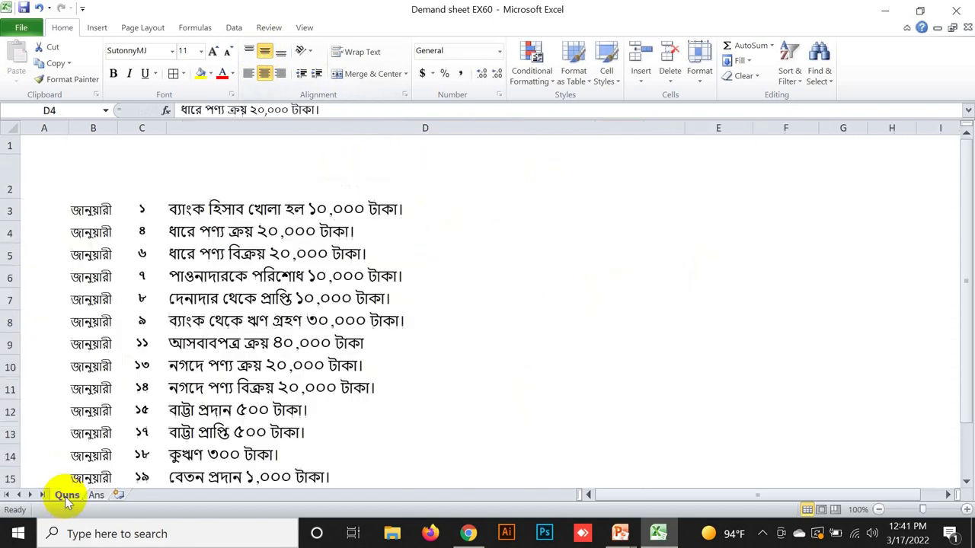
left_click(201, 260)
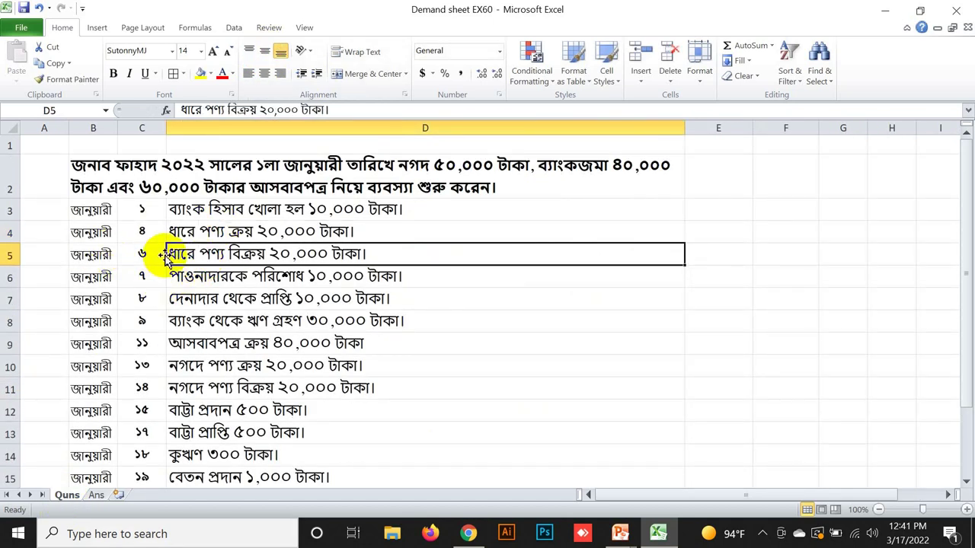
left_click(96, 495)
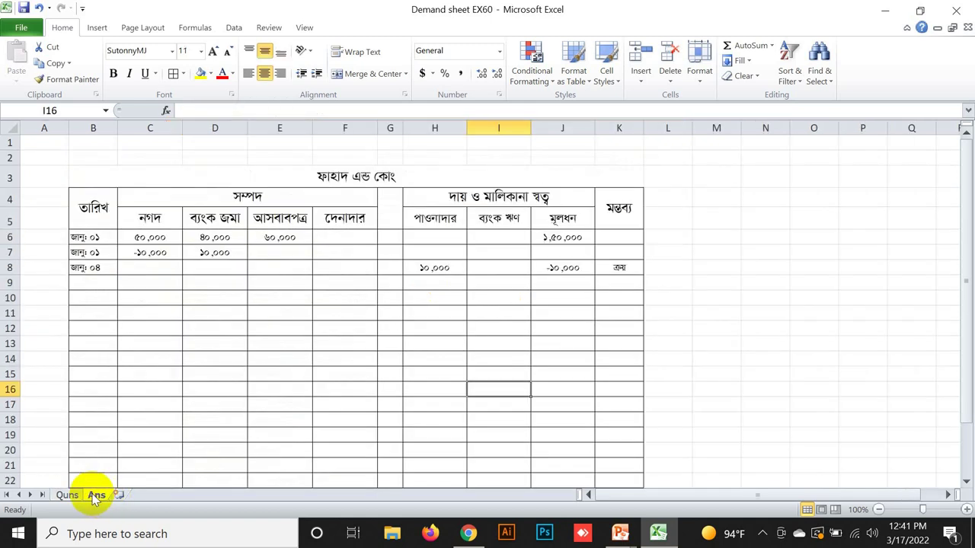
left_click(90, 267)
left_click_drag(117, 280, 117, 285)
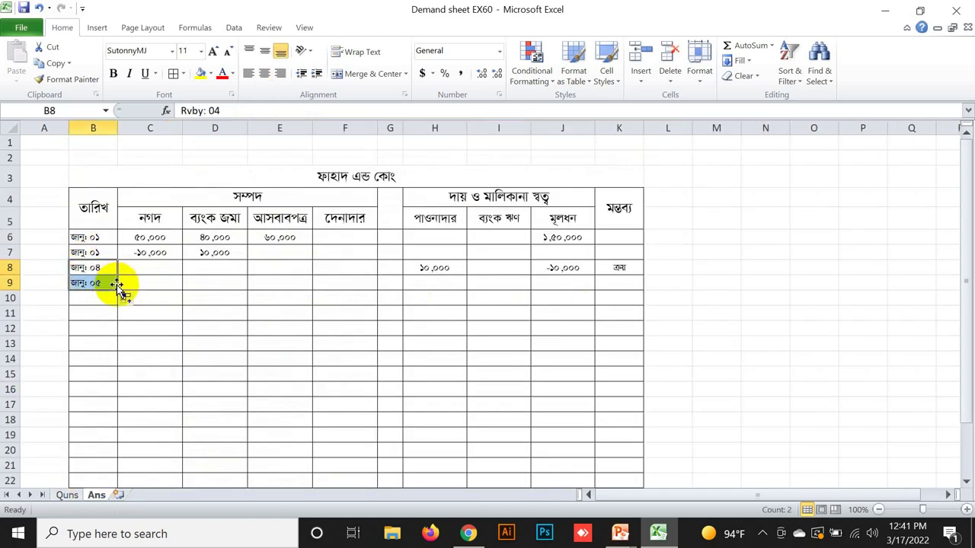
double_click(111, 283)
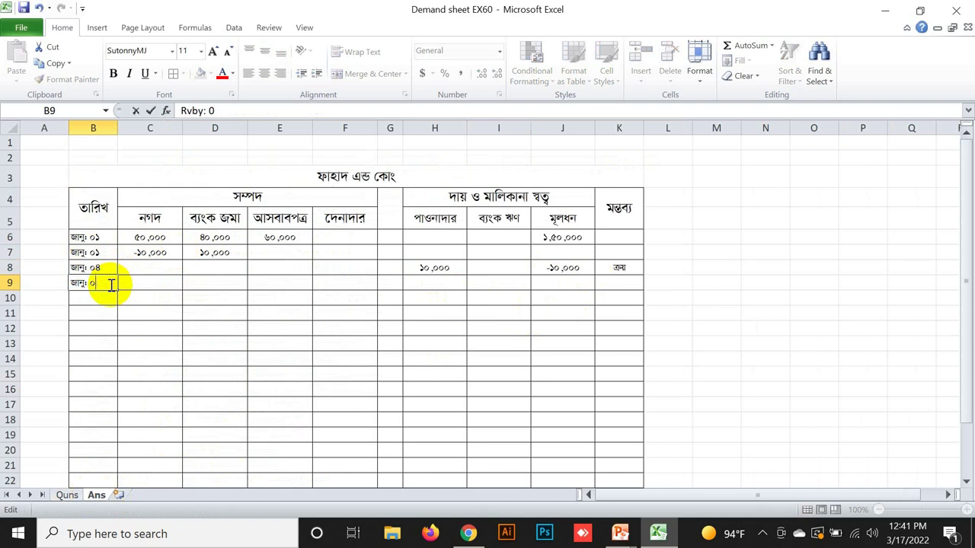
type("6")
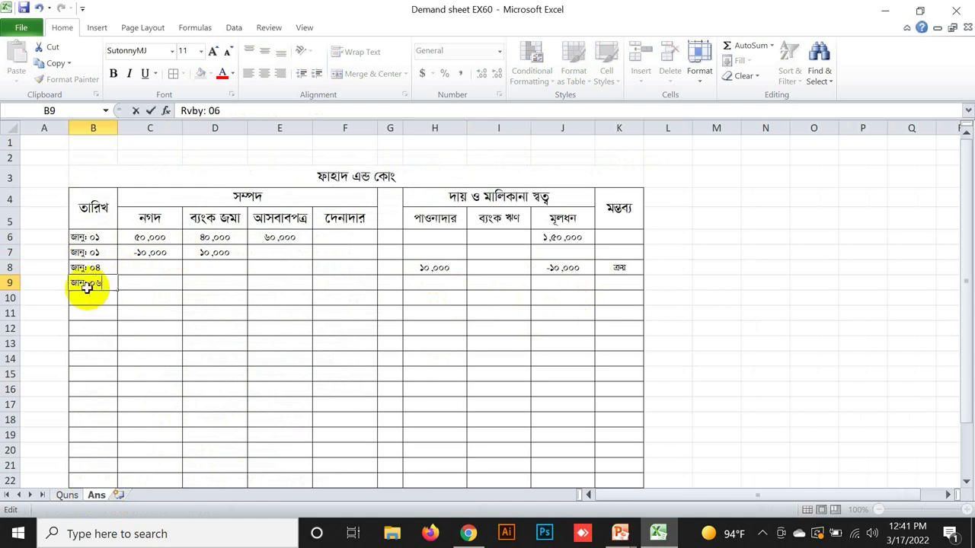
Step: Enter 10,000 under মূলধন in J9 with the remark বিক্রয় in the মন্তব্য column
left_click(553, 282)
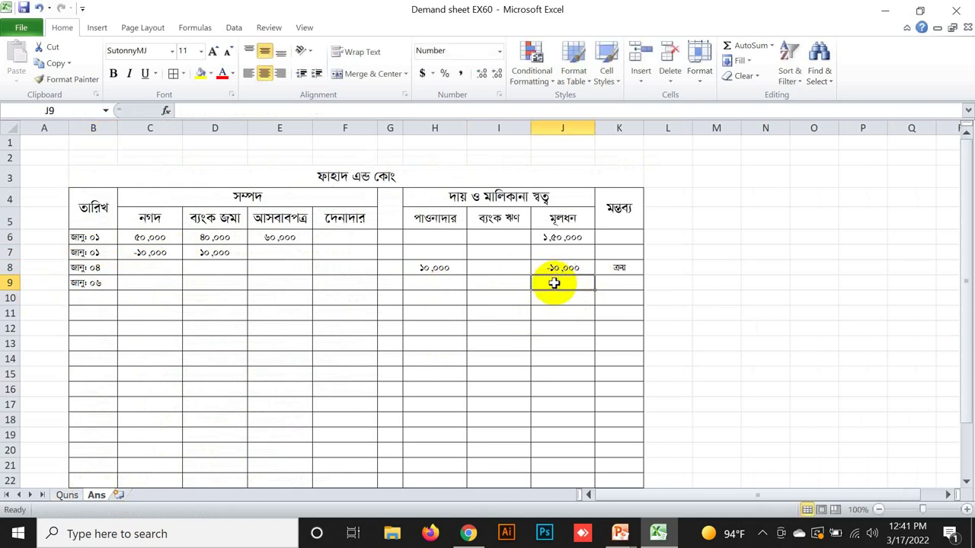
type("10,0")
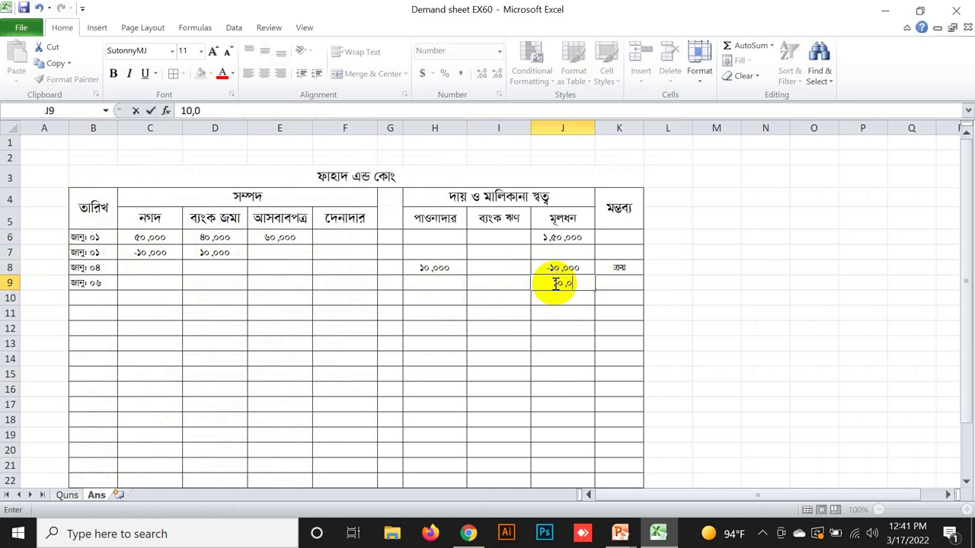
type("00")
left_click(608, 284)
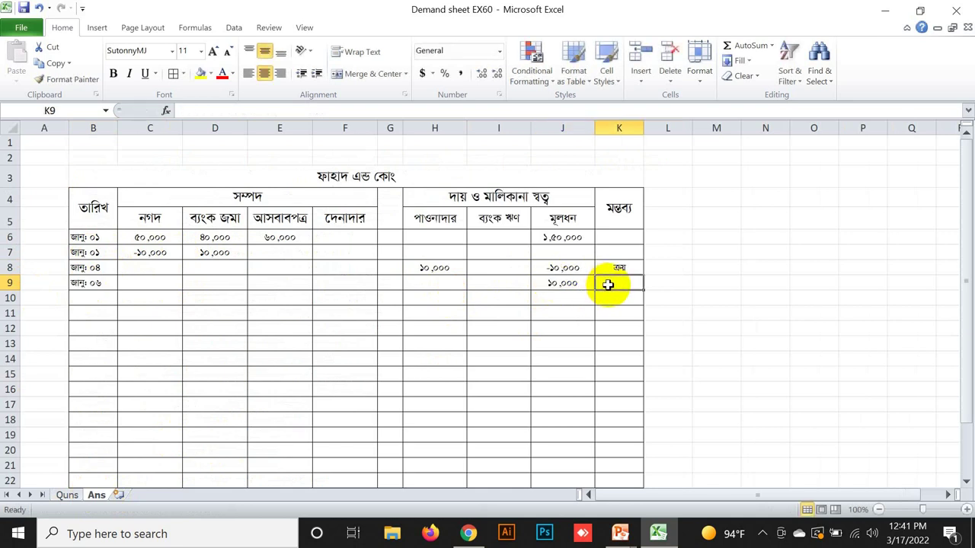
type("weµq")
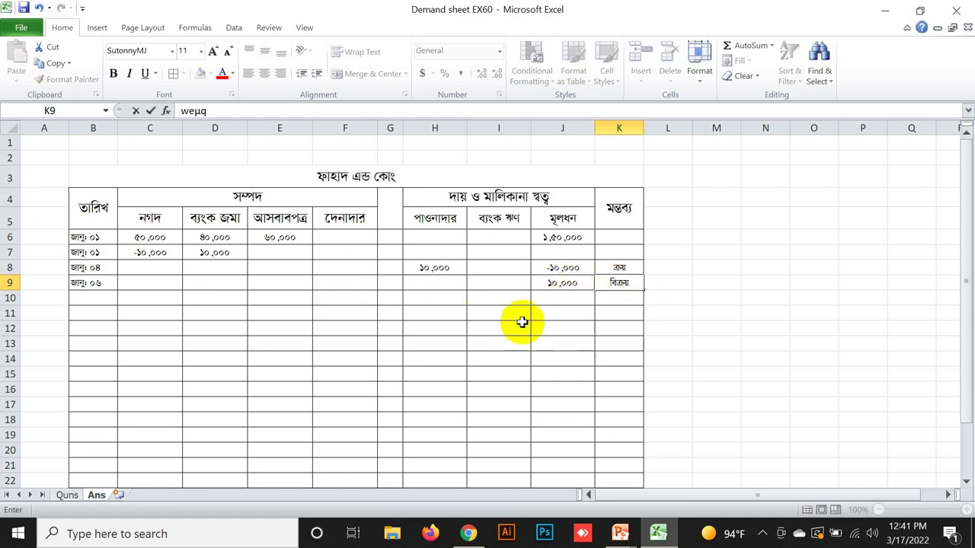
Step: Enter 10,000 under দেনাদার in F9 and compare it with the মূলধন amount in J9
left_click(566, 283)
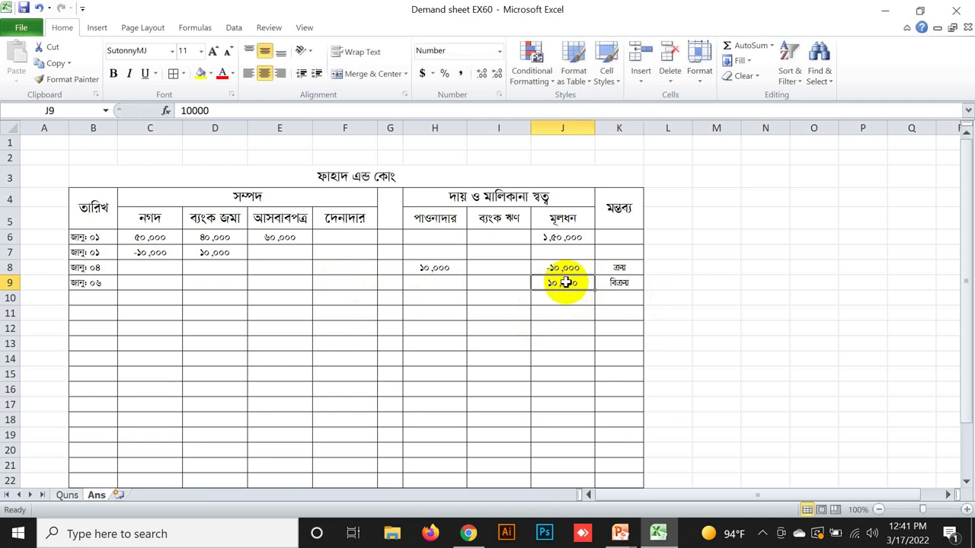
left_click(353, 283)
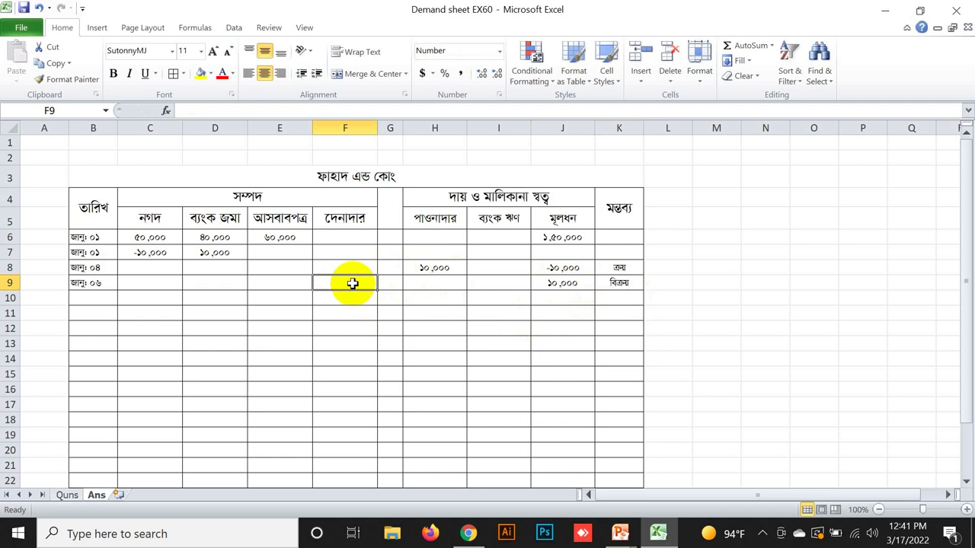
type("10,000")
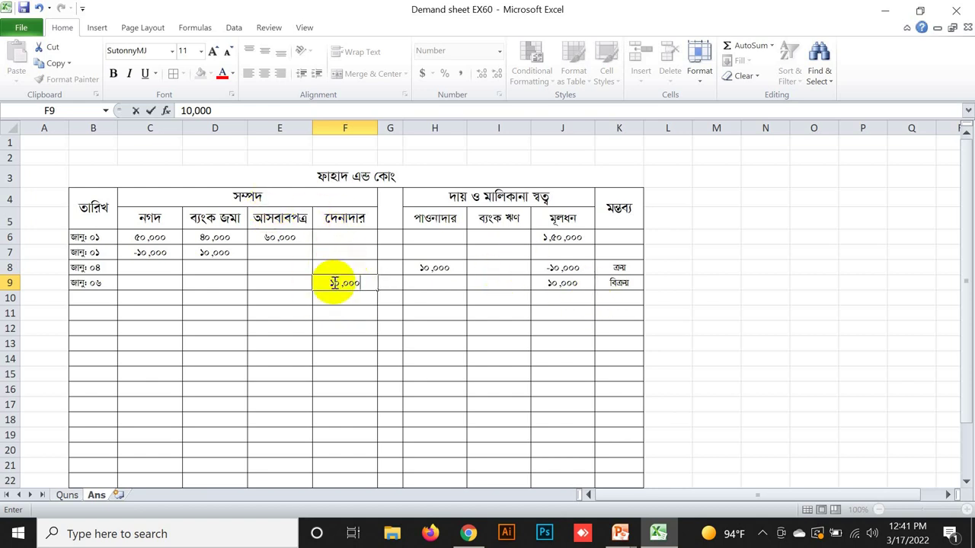
left_click(334, 305)
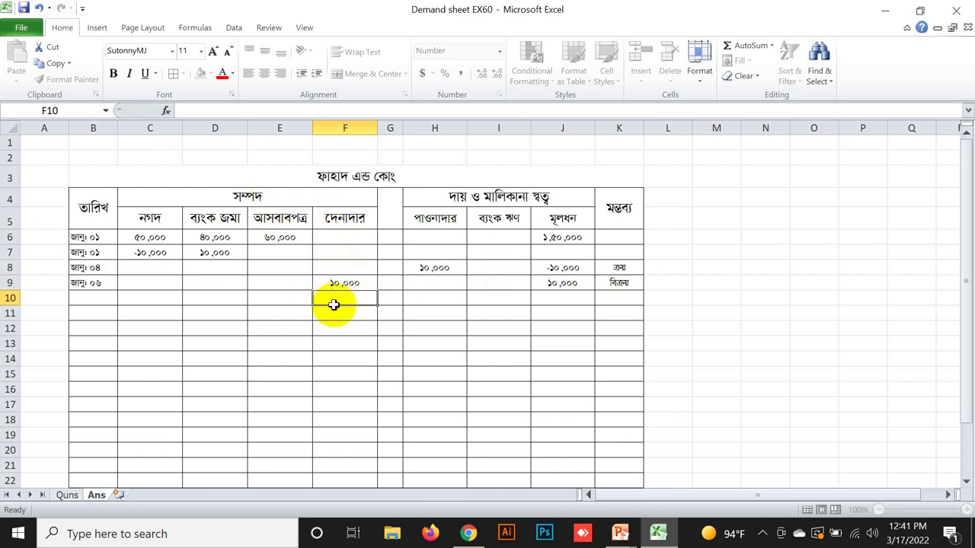
left_click(562, 284)
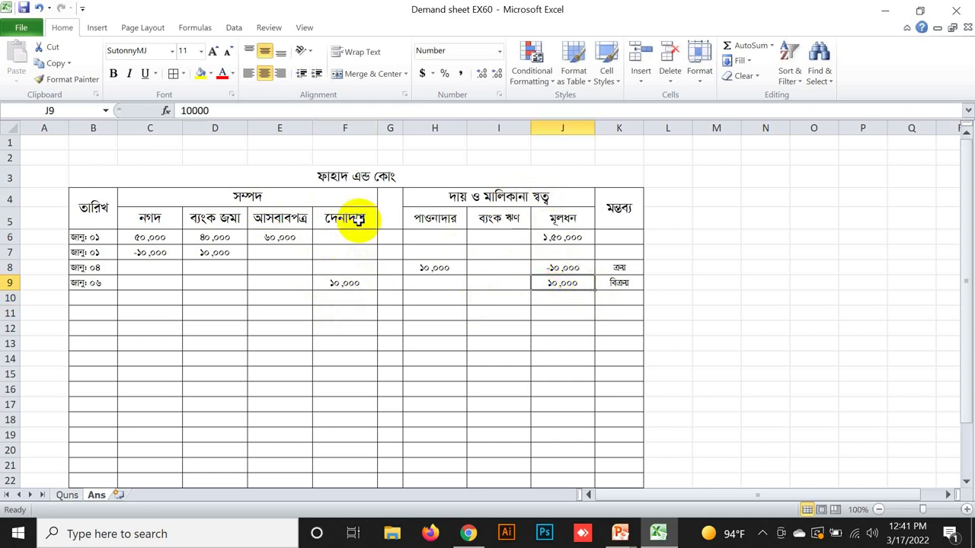
Step: Check the January 7 creditor payment on the Quns sheet, and fill the date down to B10 of the Ans sheet as জানু: ০৭
left_click(66, 495)
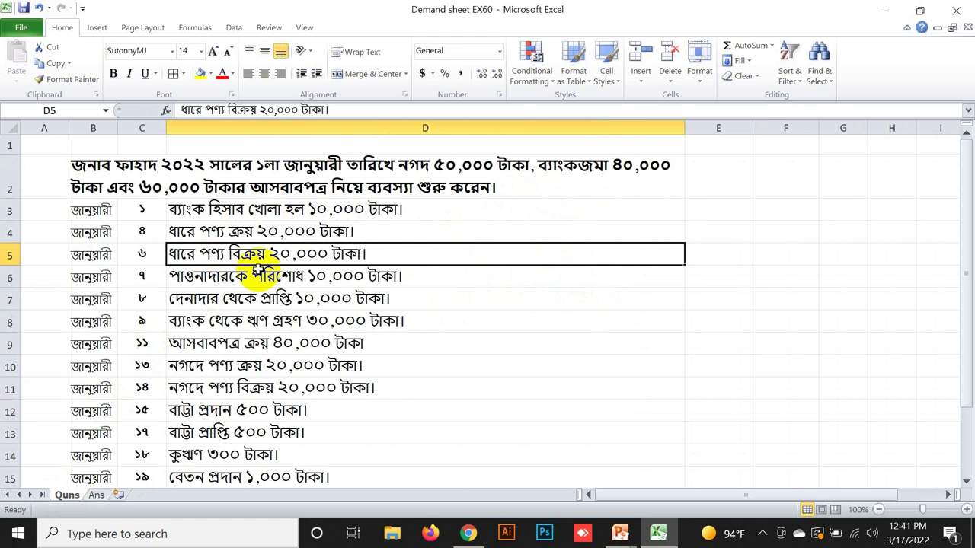
left_click(248, 276)
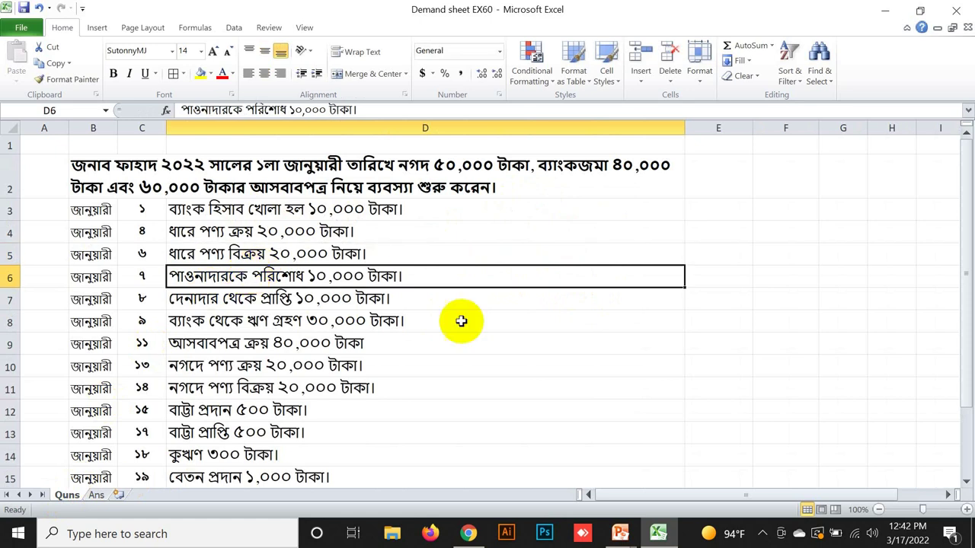
left_click(94, 496)
left_click(99, 284)
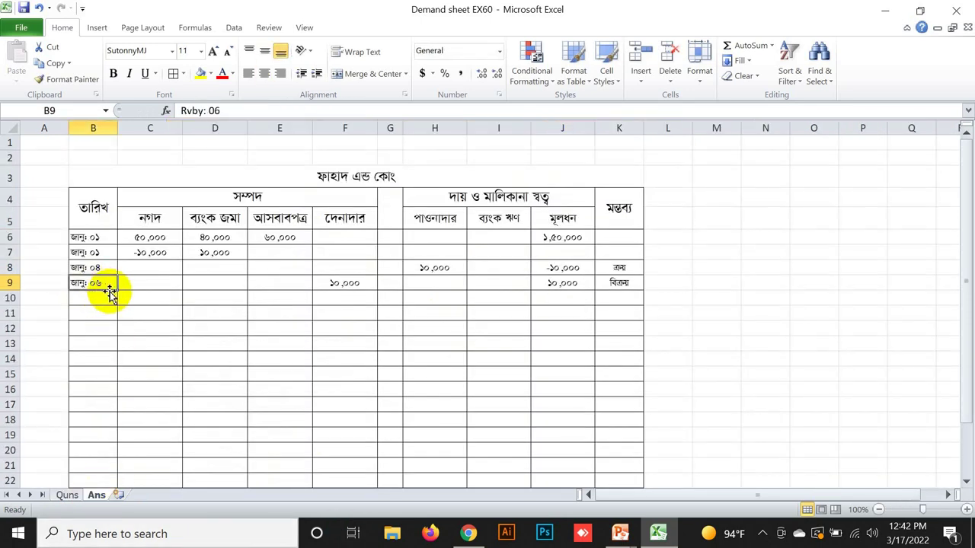
left_click_drag(115, 290, 109, 300)
left_click(379, 361)
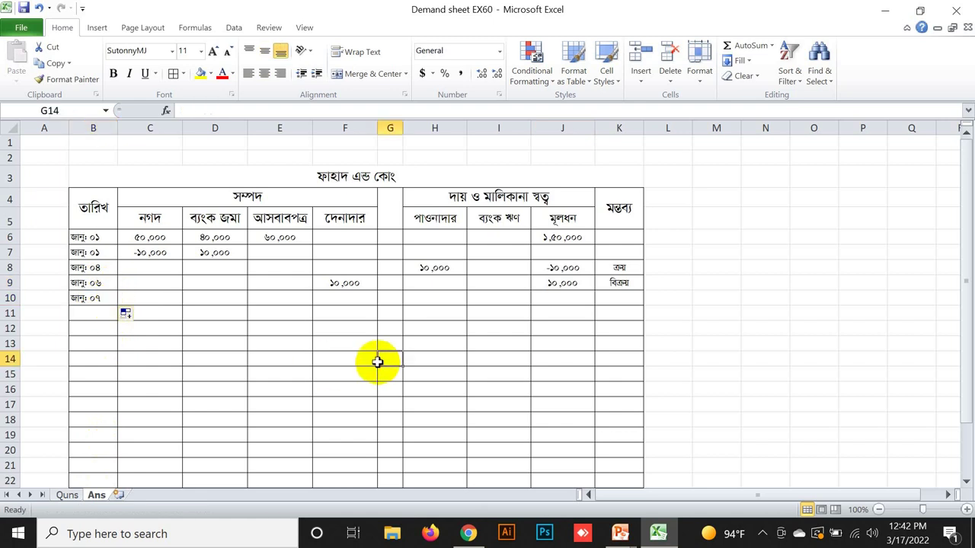
Step: Record the January 7 creditor payment as (10,000) under পাওনাদার in H10
left_click(431, 299)
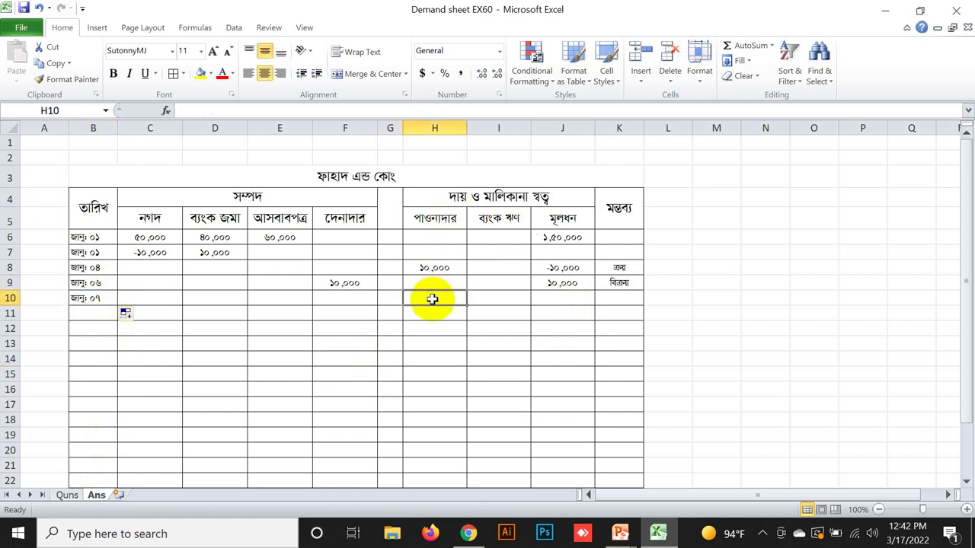
type("(10")
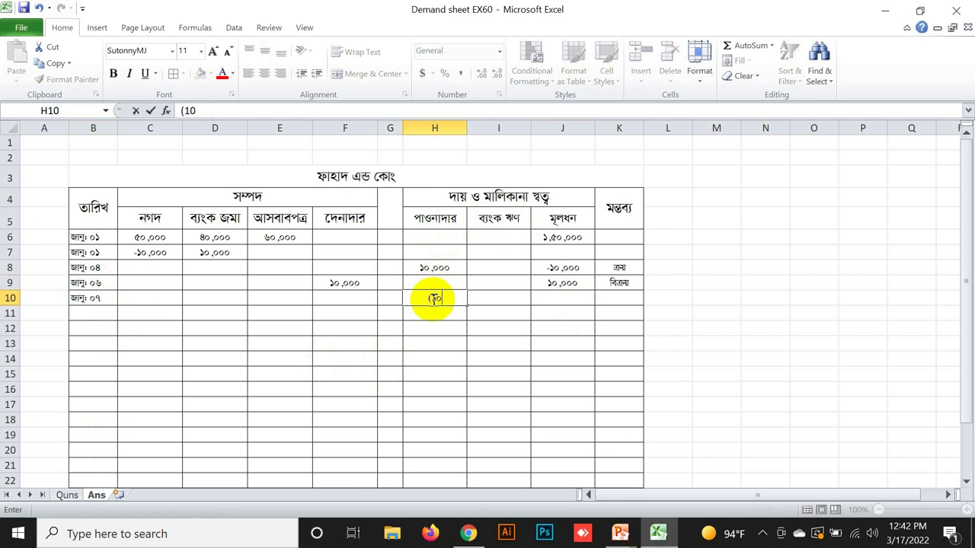
type(",000)")
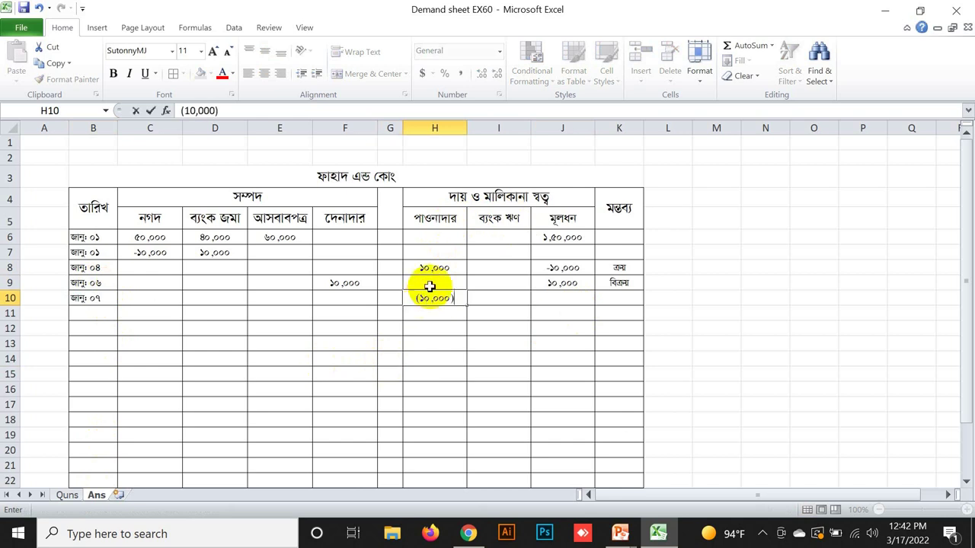
left_click(446, 327)
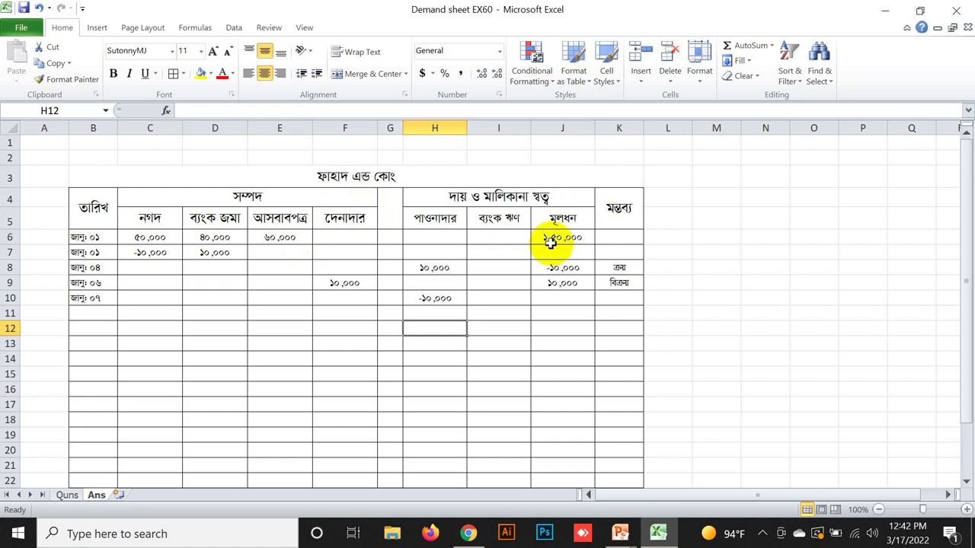
left_click(442, 298)
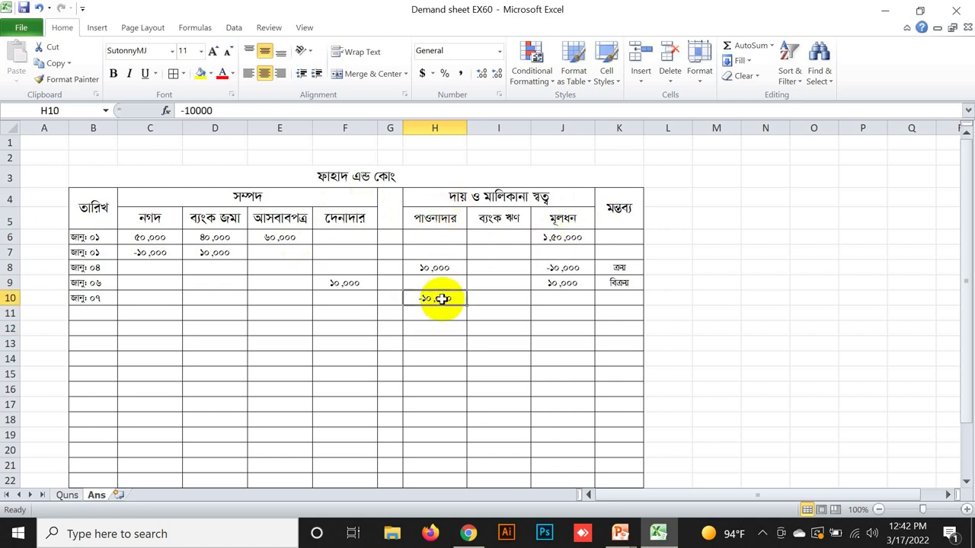
Step: Enter (10,000) under নগদ in C10 and compare it with the পাওনাদার amount in H10
left_click(159, 303)
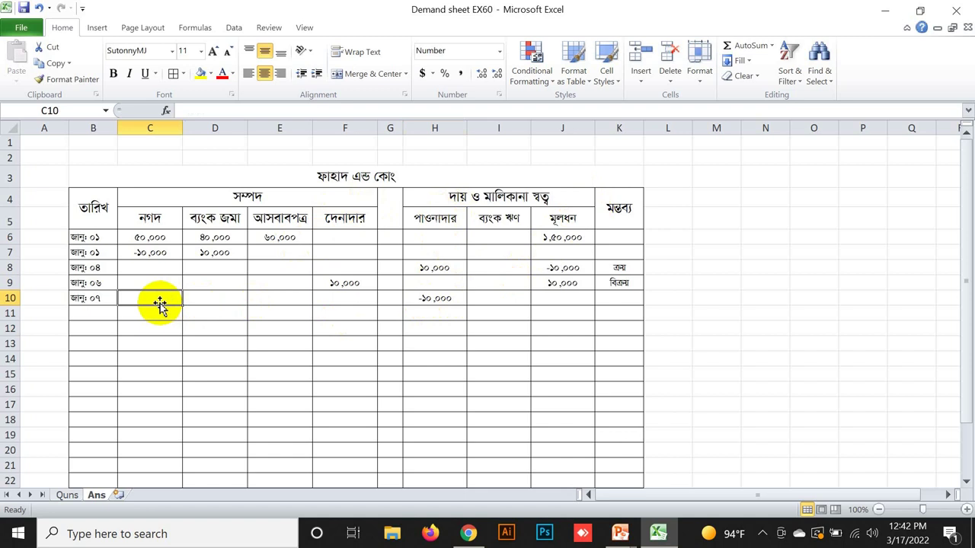
type("(")
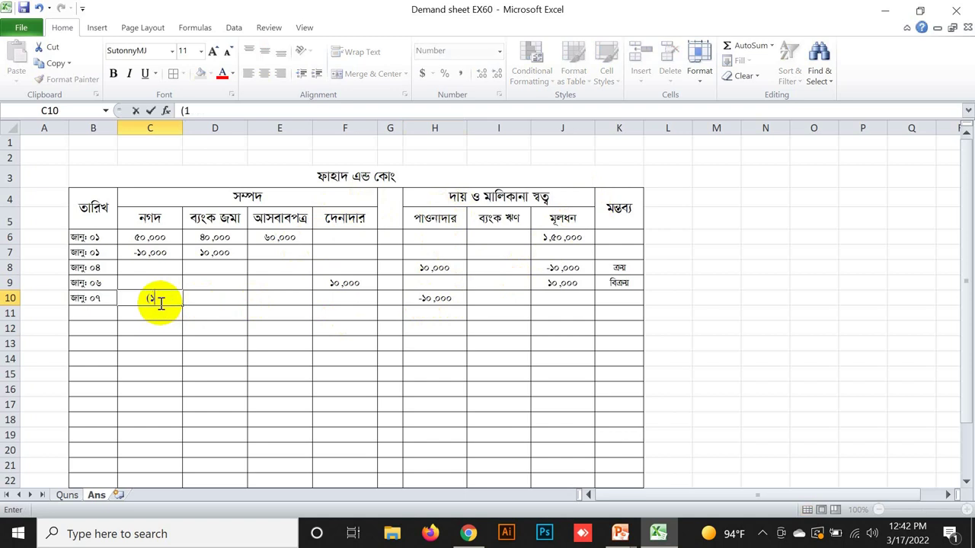
type("10,000)")
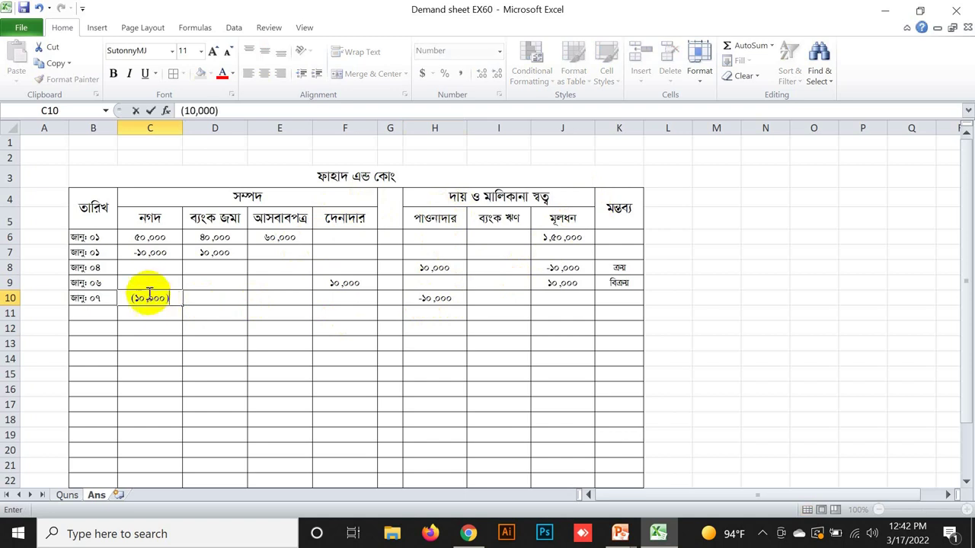
left_click(196, 310)
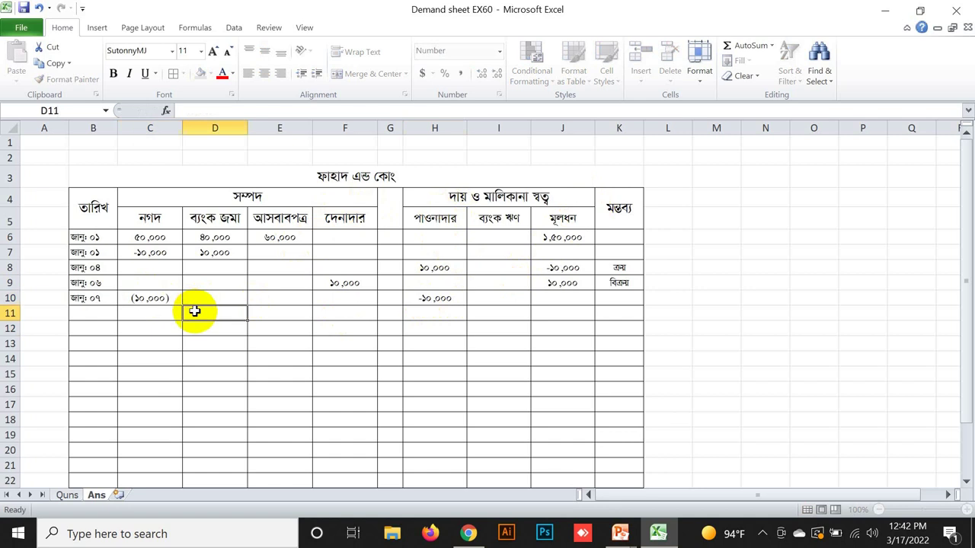
left_click(139, 300)
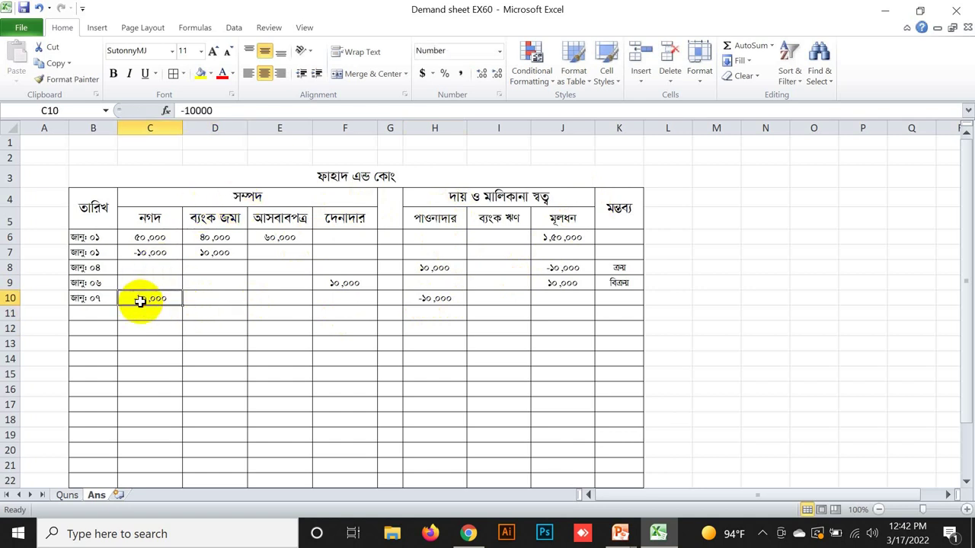
left_click(430, 299)
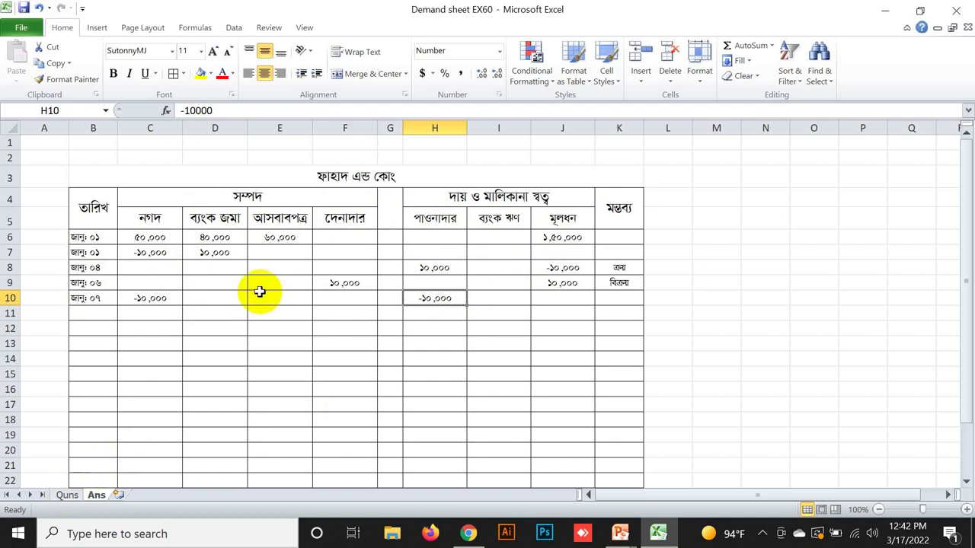
Step: Check the January 8 debtor receipt on the Quns sheet, and fill the date down to B11 of the Ans sheet as জানু: ০৮
left_click(69, 496)
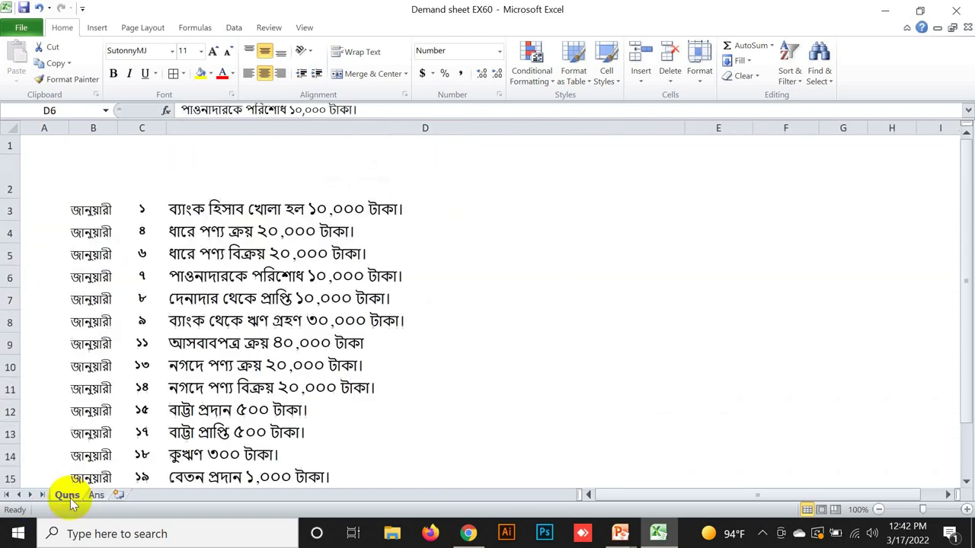
left_click(192, 299)
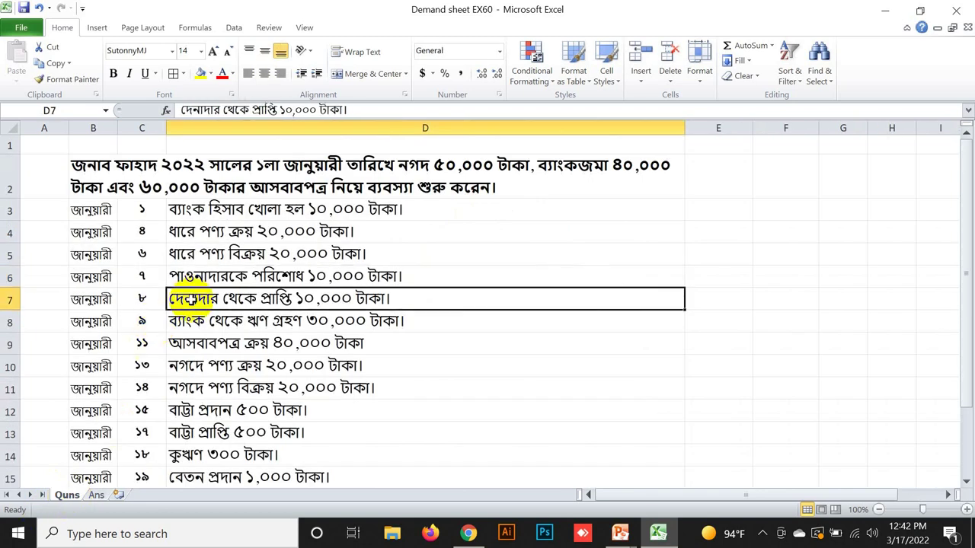
left_click(95, 495)
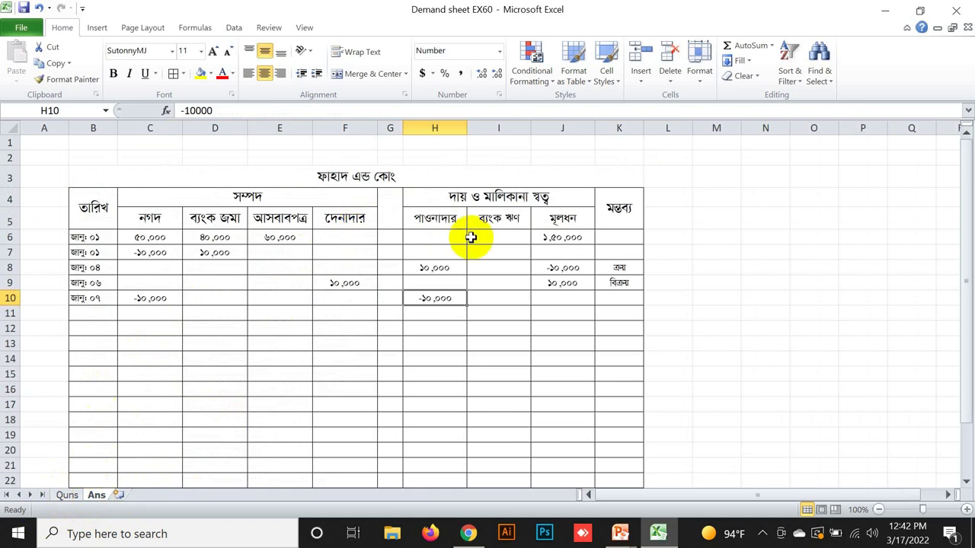
left_click(106, 301)
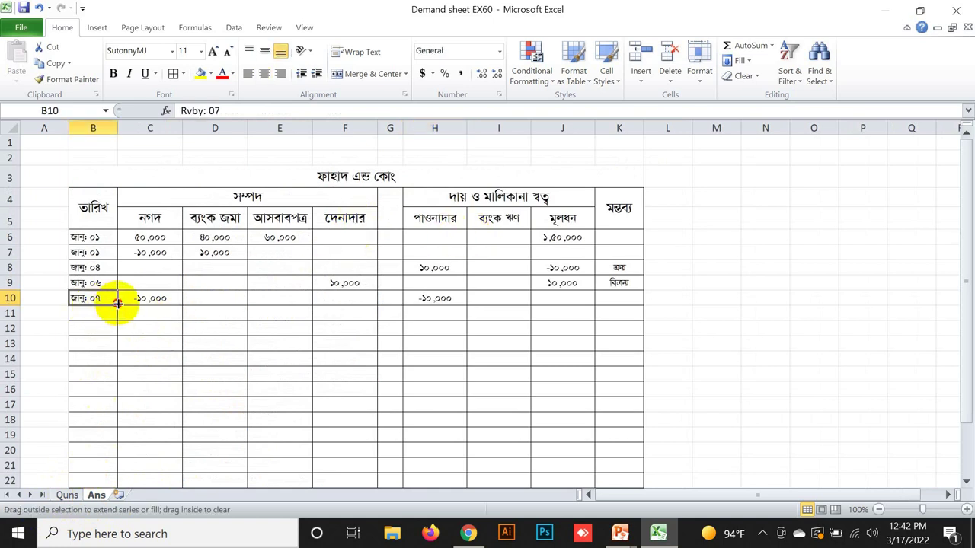
left_click_drag(116, 306, 118, 324)
left_click(67, 495)
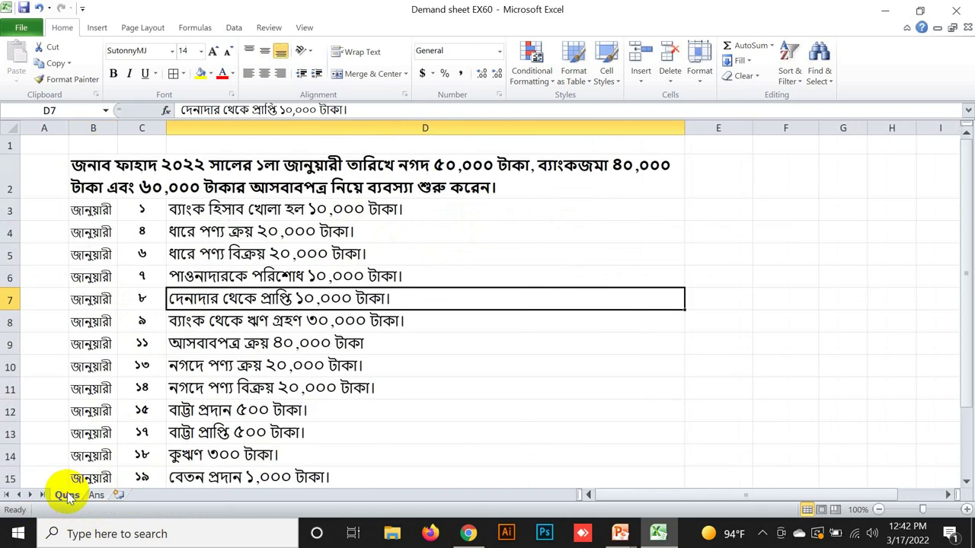
left_click(94, 496)
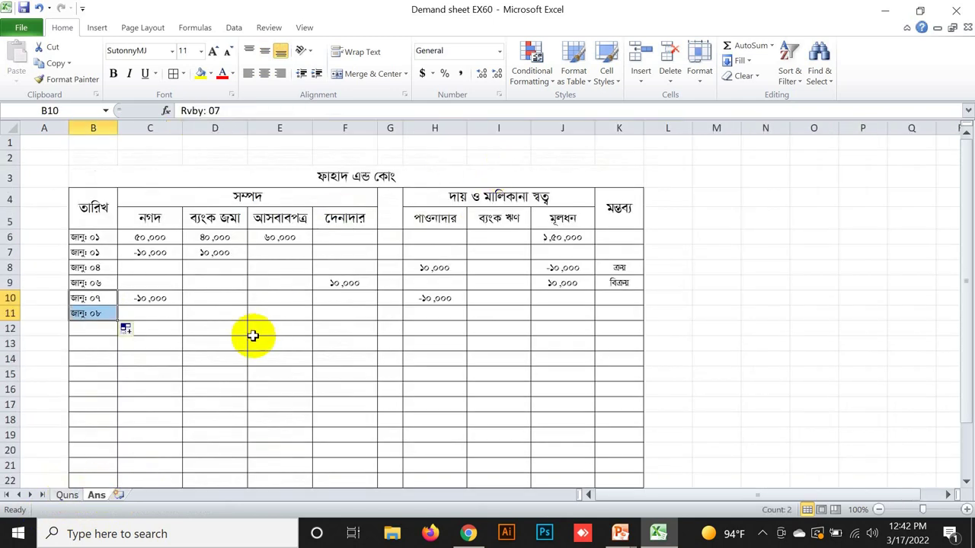
Step: Enter 10,000 under নগদ in C11 and (10,000) under দেনাদার in F11 for the January 8 row
left_click(161, 313)
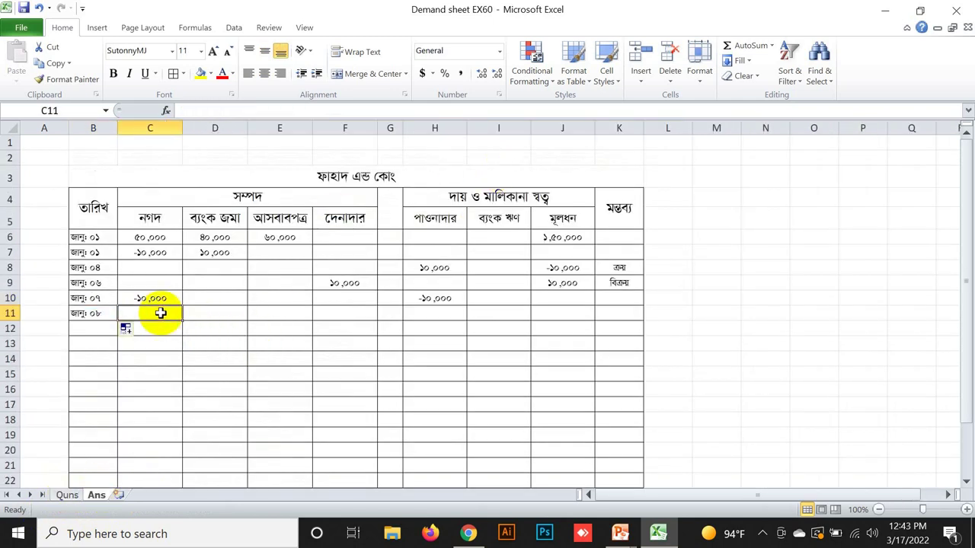
type("10")
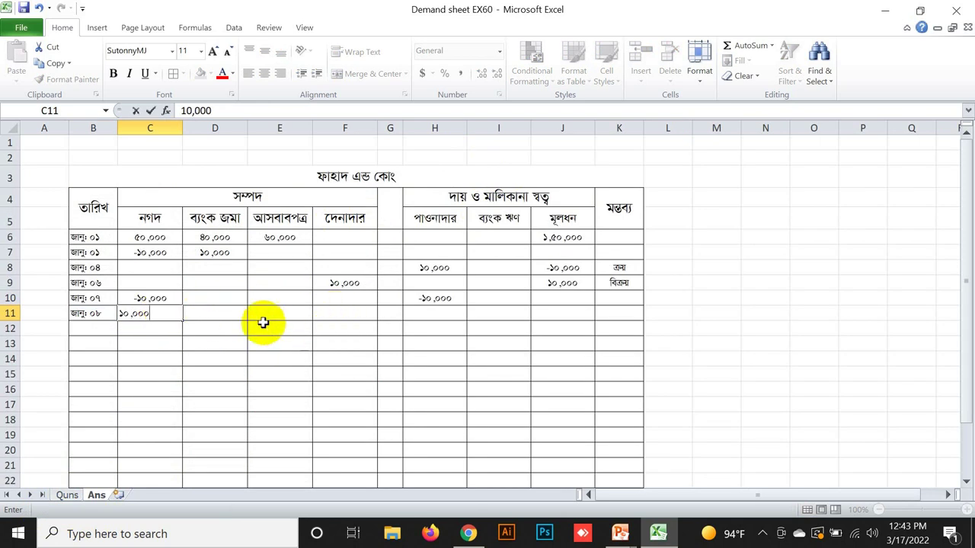
left_click(331, 314)
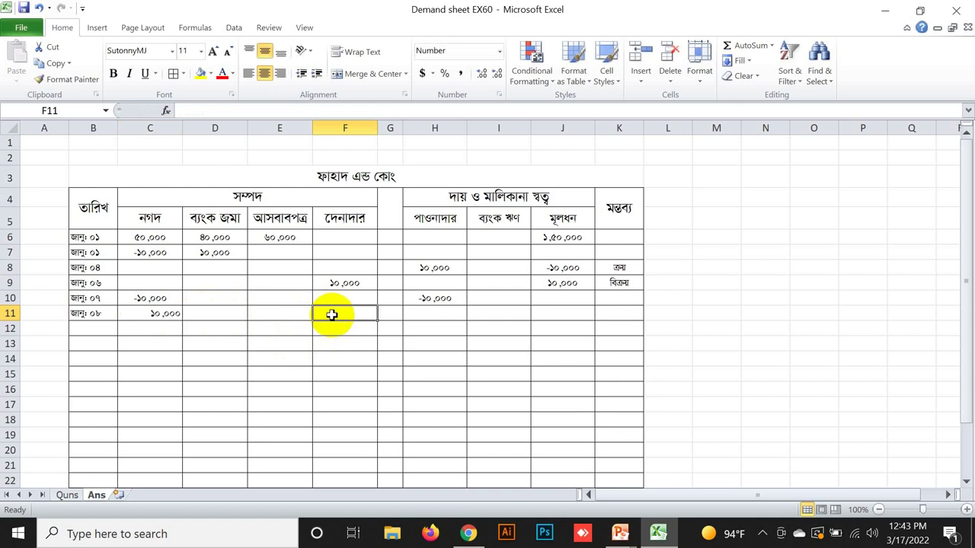
type("(")
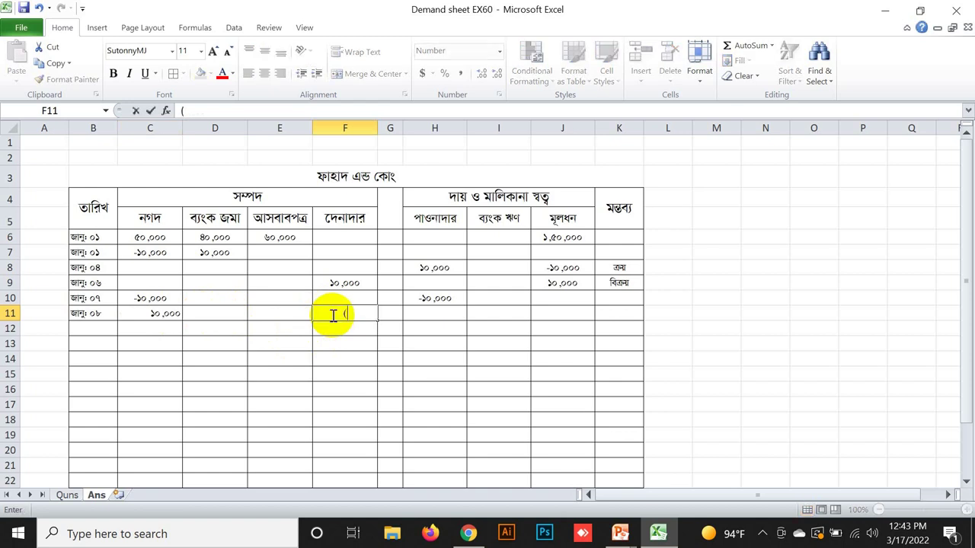
type("10,000)")
key("Return")
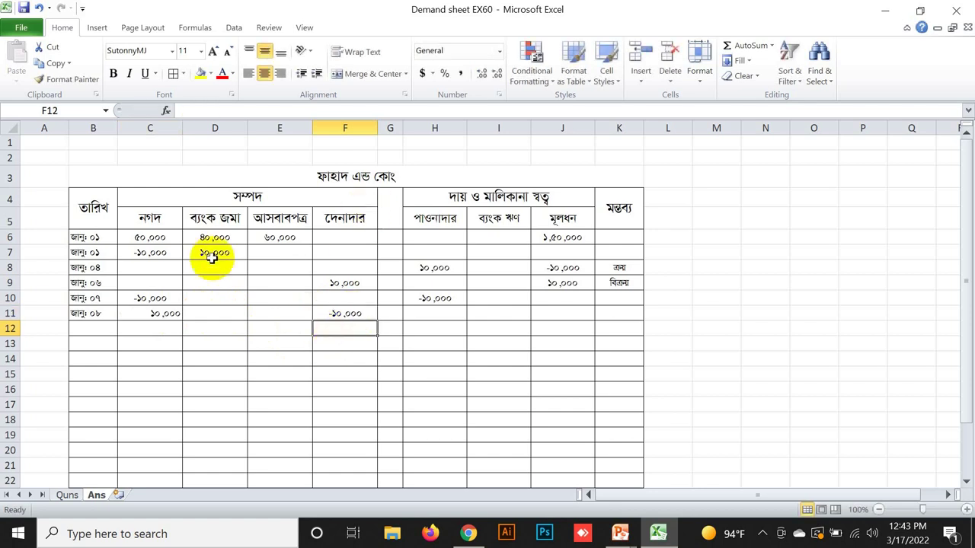
Step: Center the নগদ column cells C6 to C22 horizontally
left_click_drag(158, 237, 144, 479)
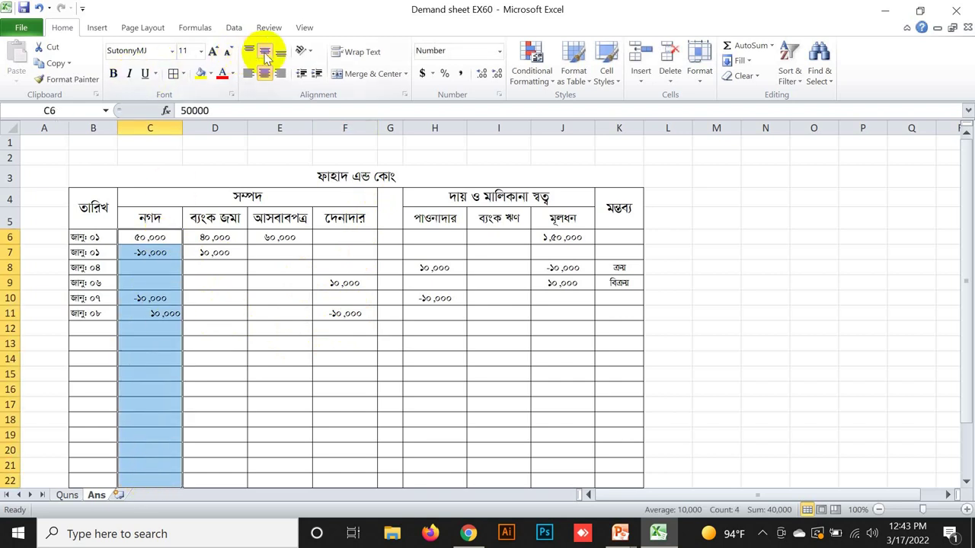
left_click(264, 72)
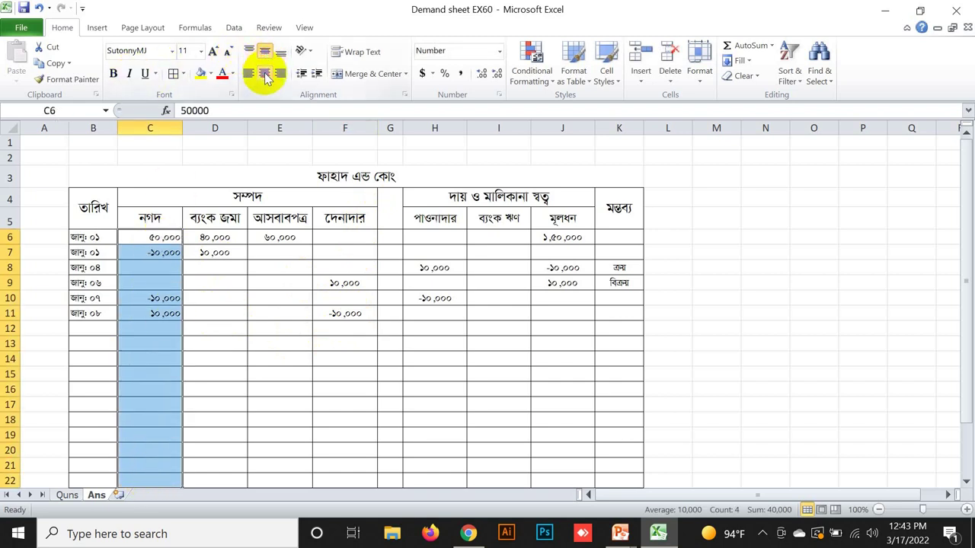
left_click(264, 73)
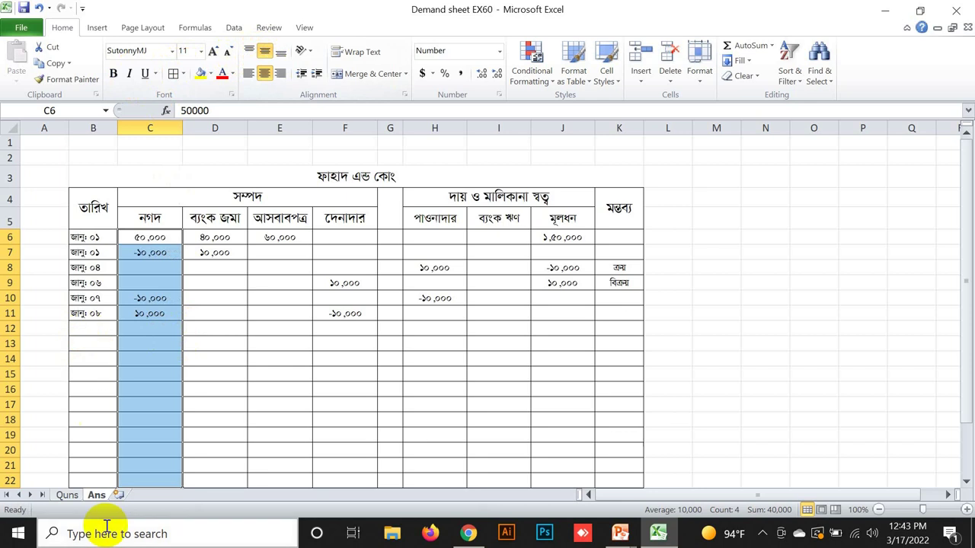
Step: Check the January 9 bank loan entry on the Quns sheet and collapse the ribbon to show more rows
left_click(67, 495)
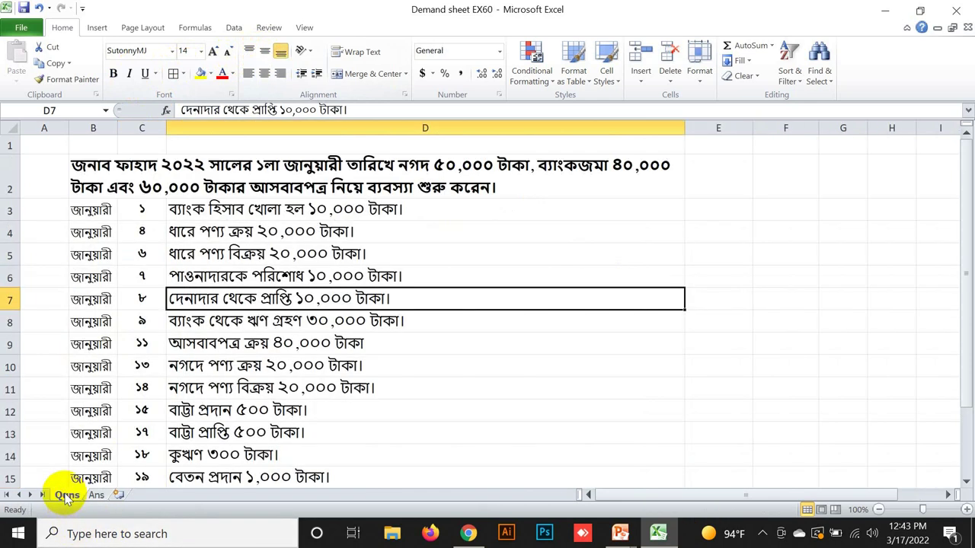
left_click(235, 321)
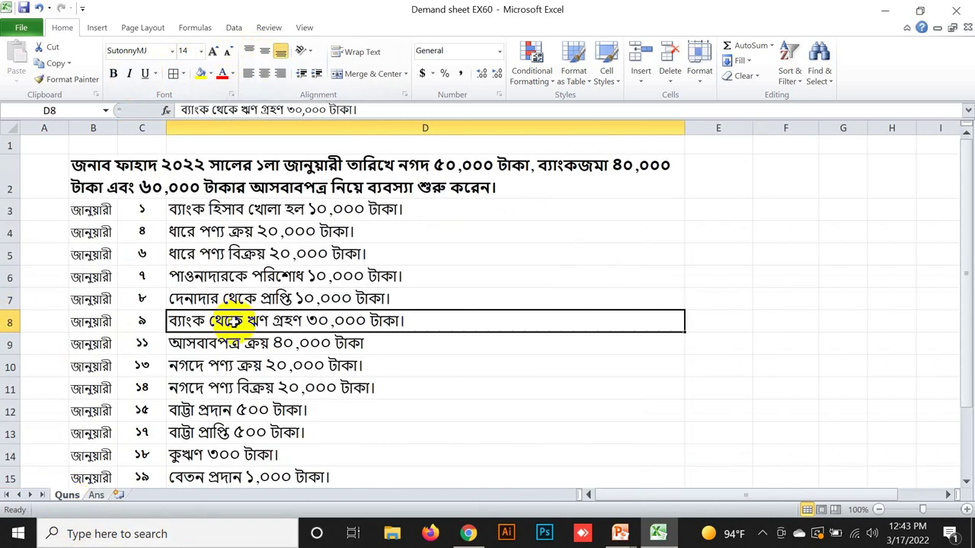
left_click(906, 28)
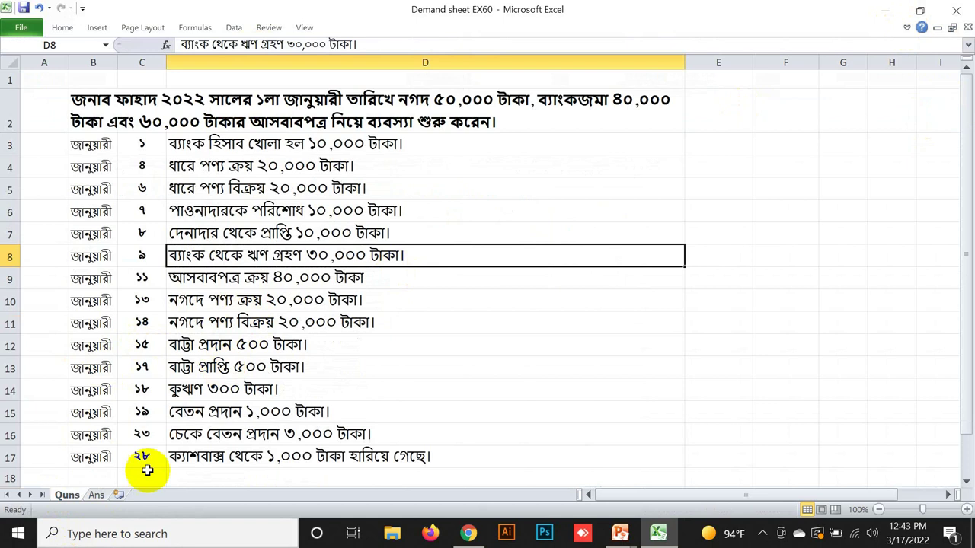
Step: Recheck the Quns transaction list, and fill the date down to B12 of the Ans sheet as জানু: ০৯
left_click(96, 495)
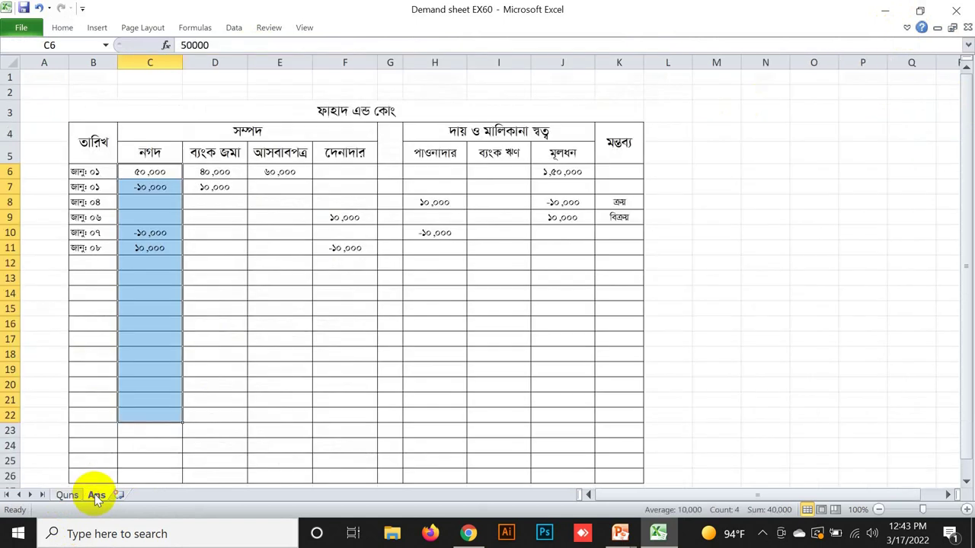
left_click(423, 278)
left_click(67, 495)
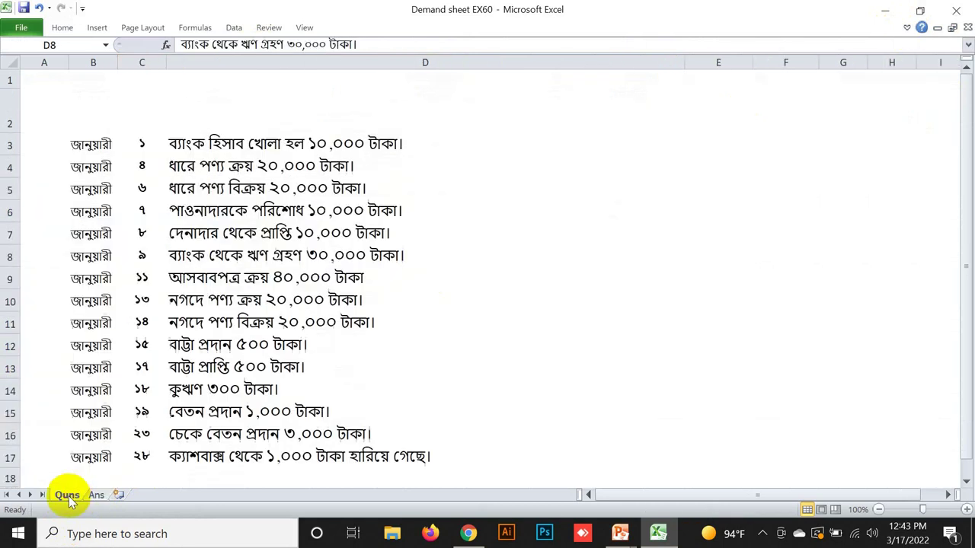
left_click(96, 495)
left_click(96, 248)
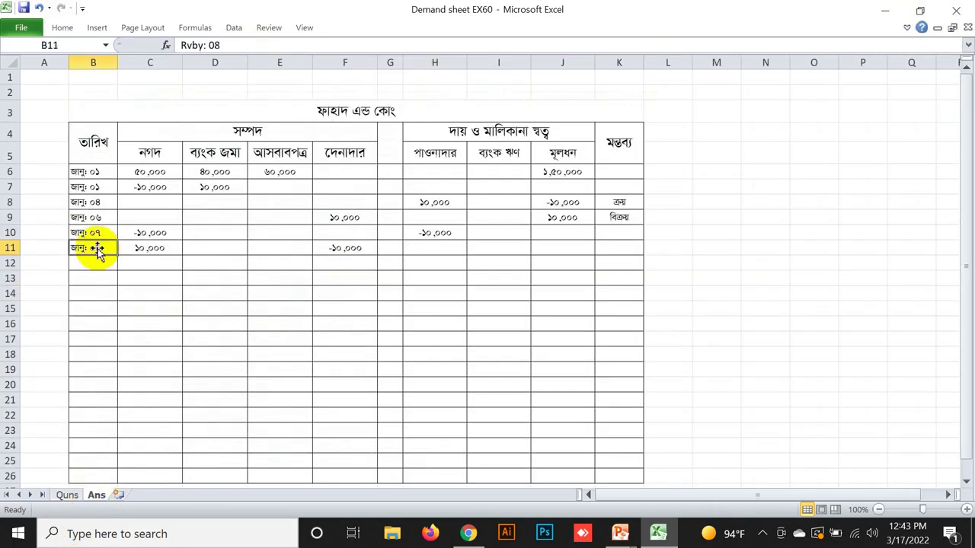
left_click_drag(116, 255, 126, 269)
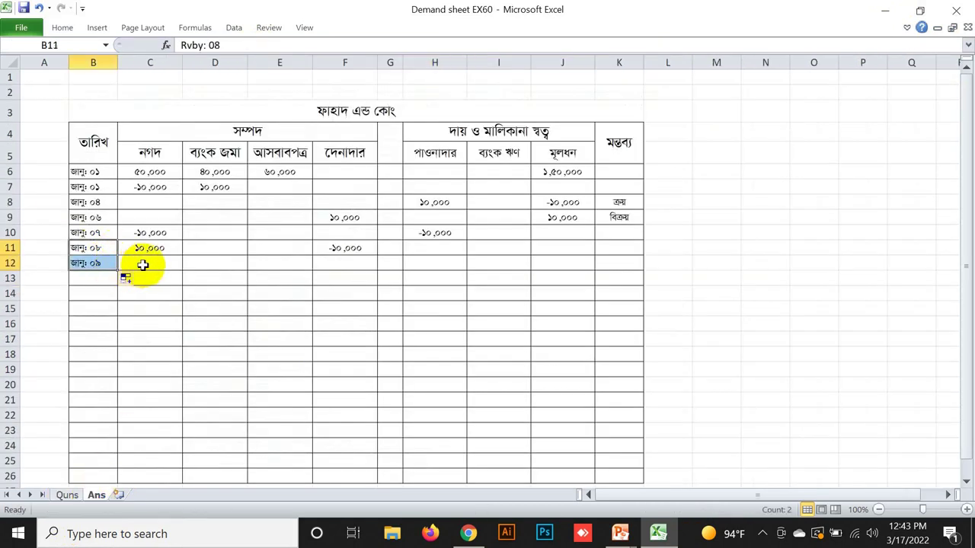
Step: Enter 30,000 under নগদ in C12 and 30,000 under ব্যংক ঋণ in I12 for the January 9 row
left_click(143, 264)
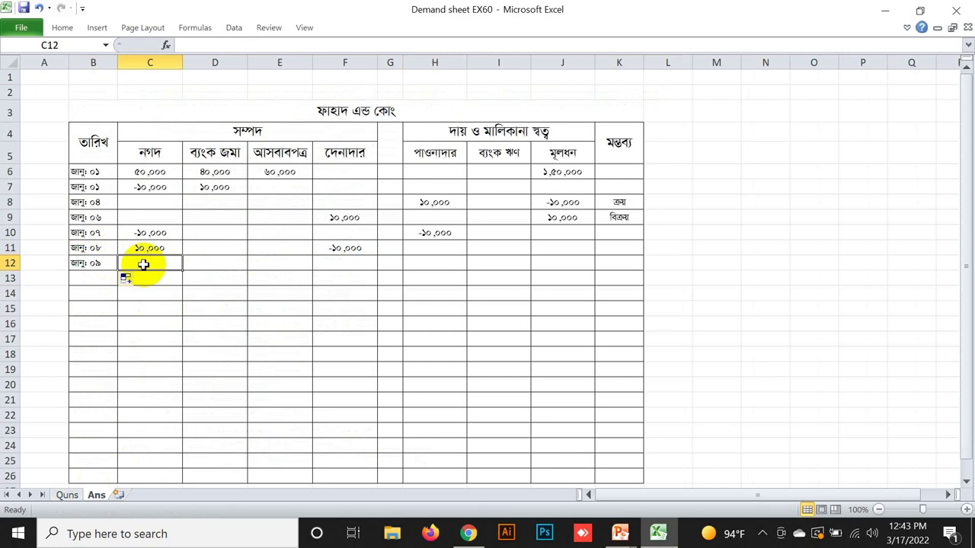
type("30,000")
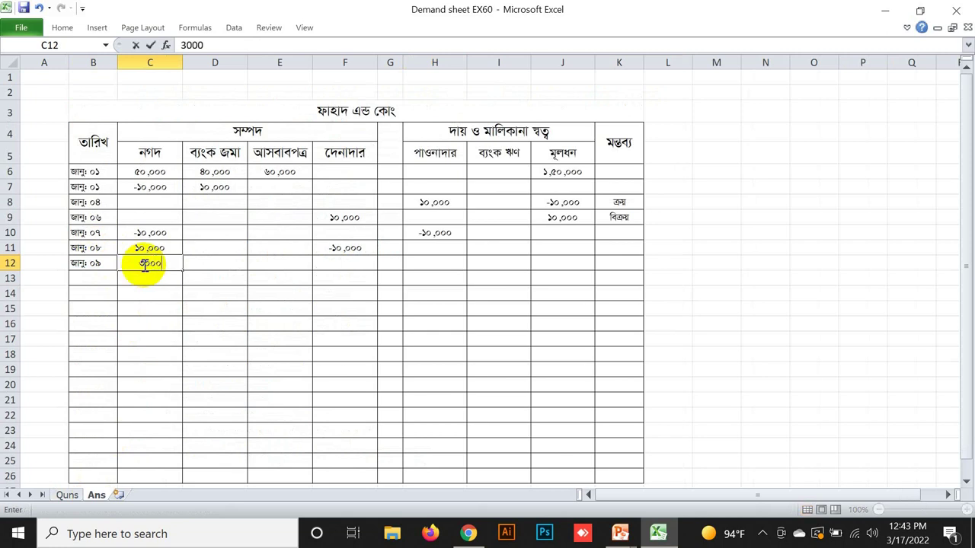
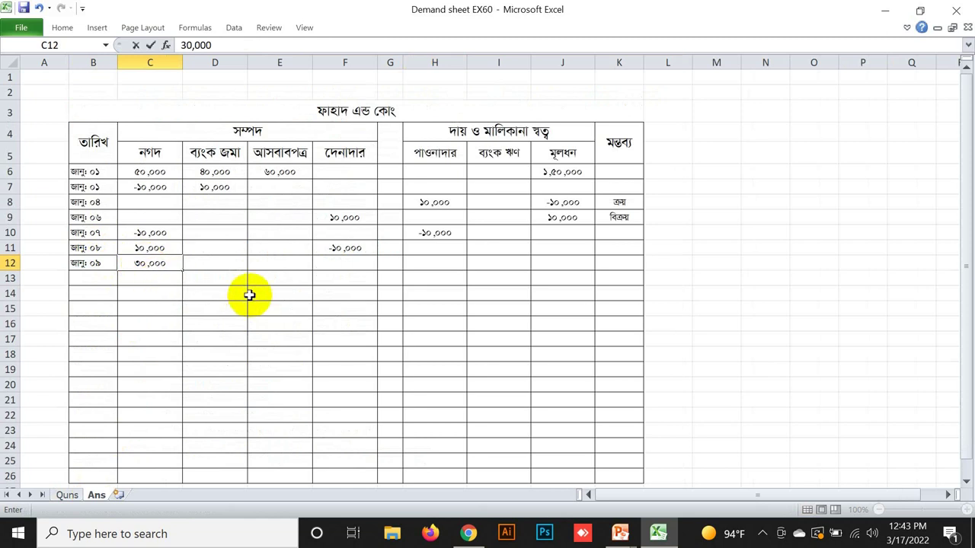
left_click(495, 266)
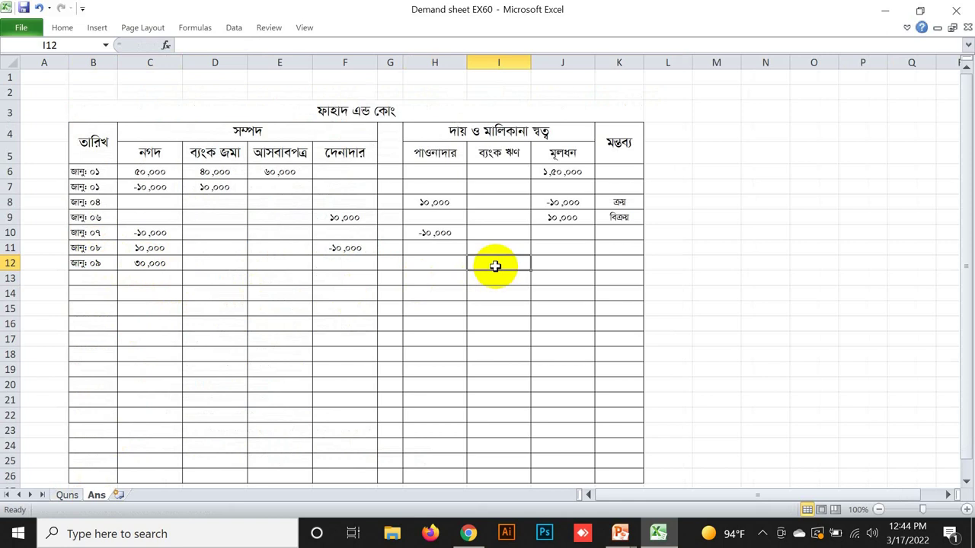
type("30,")
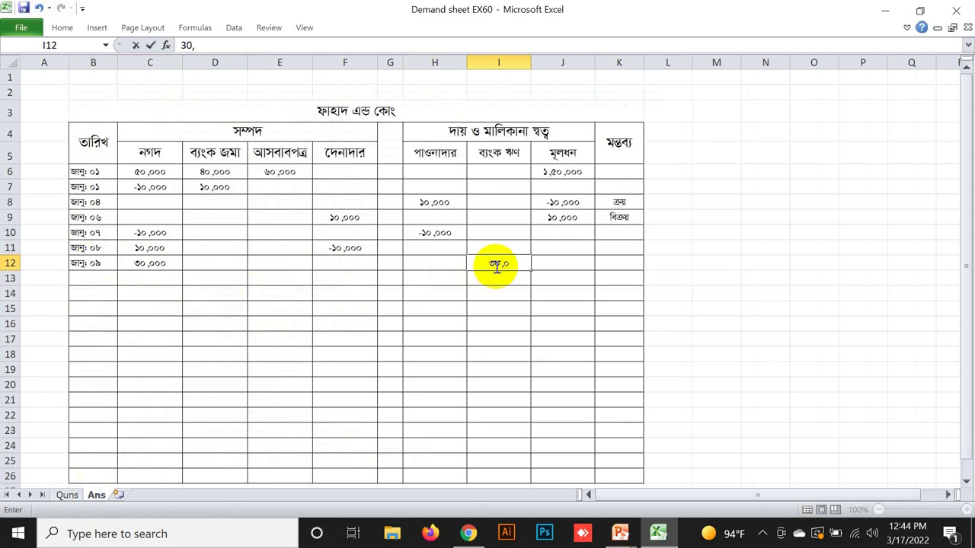
type("000")
key("Return")
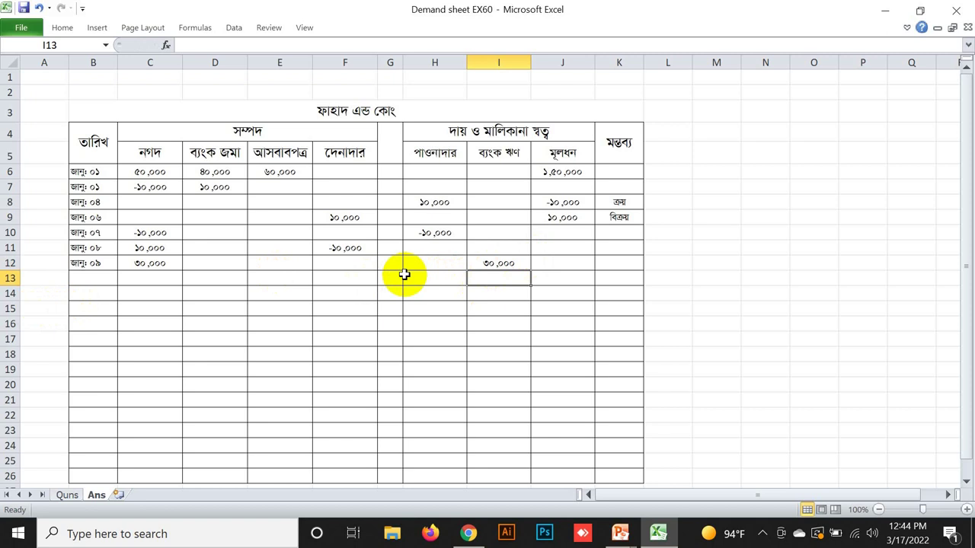
left_click(147, 262)
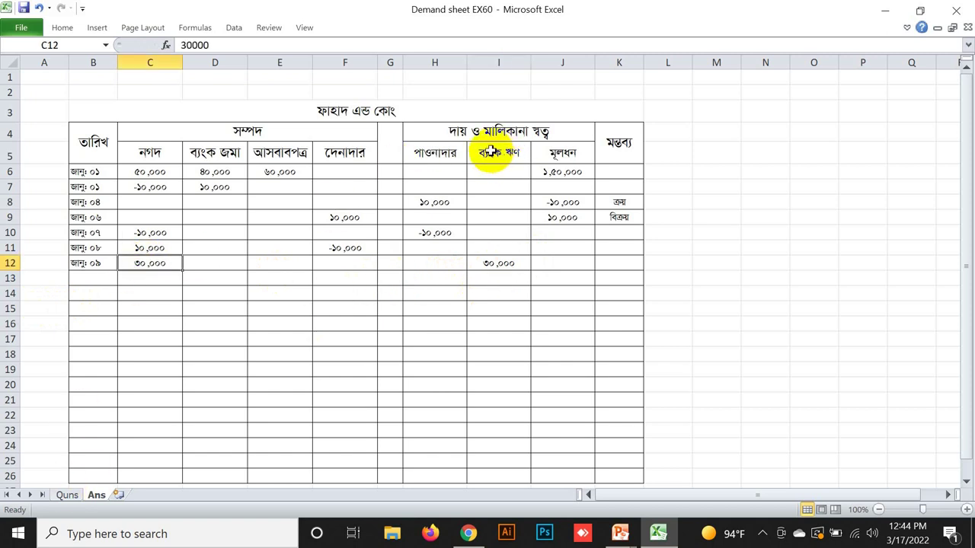
left_click(507, 262)
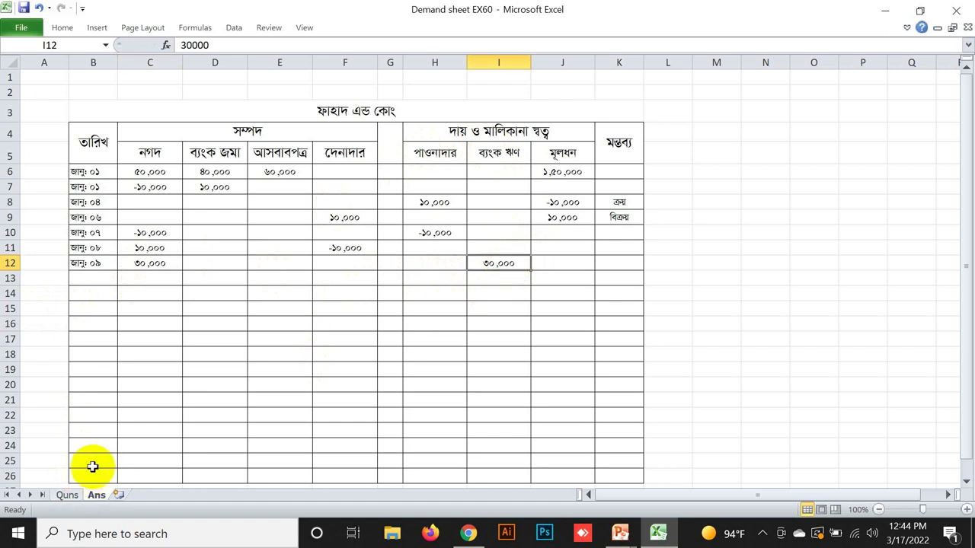
Step: Check the January 11 furniture purchase on the Quns sheet, and enter the date জানু: ১১ in B13 of the Ans sheet
left_click(67, 495)
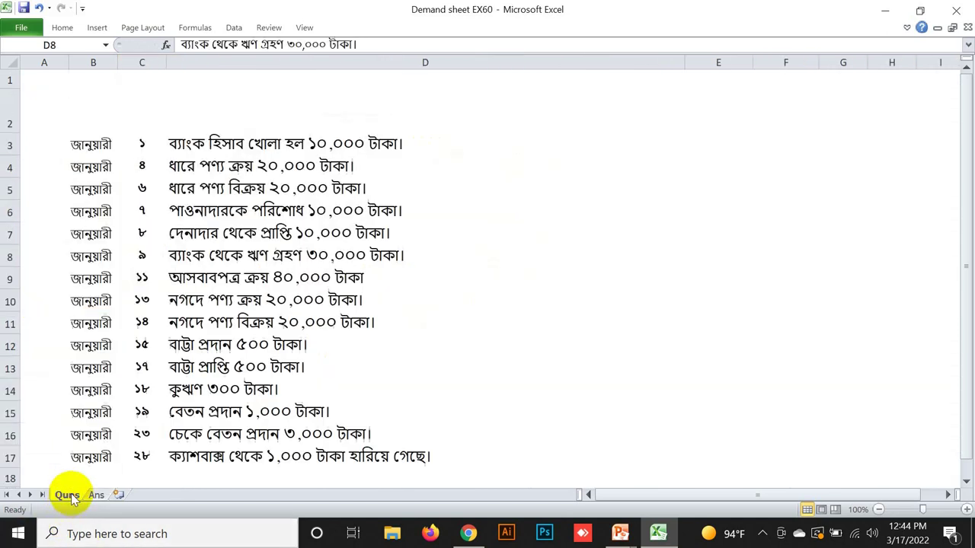
left_click(228, 283)
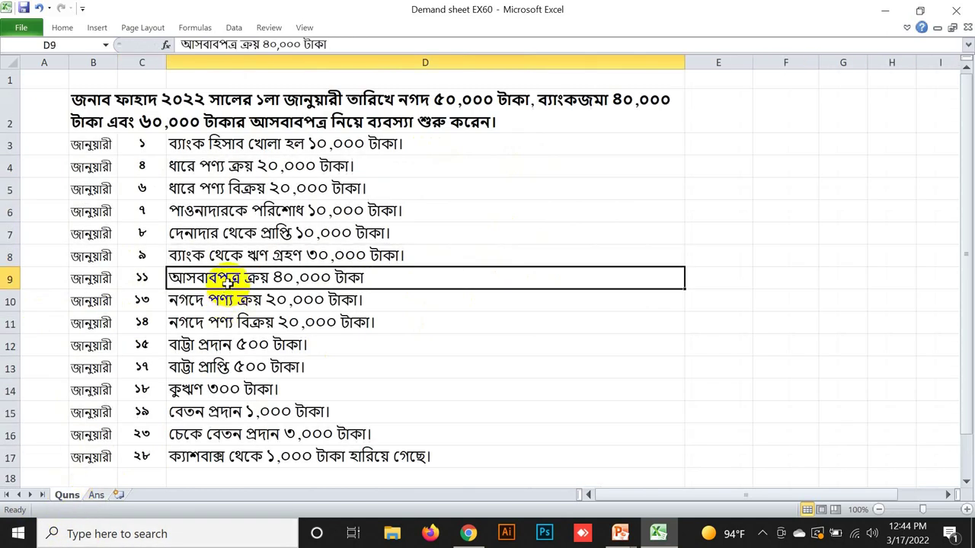
left_click(96, 496)
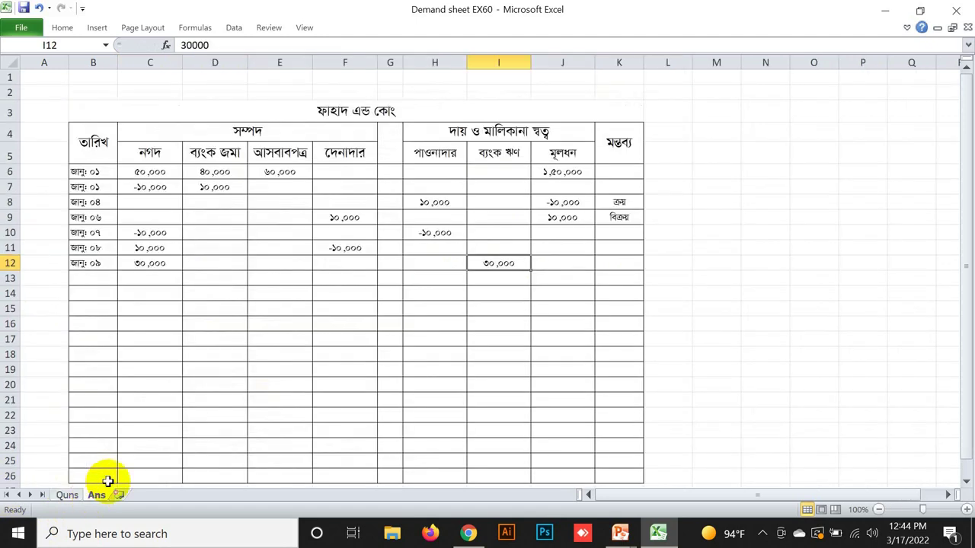
left_click(67, 495)
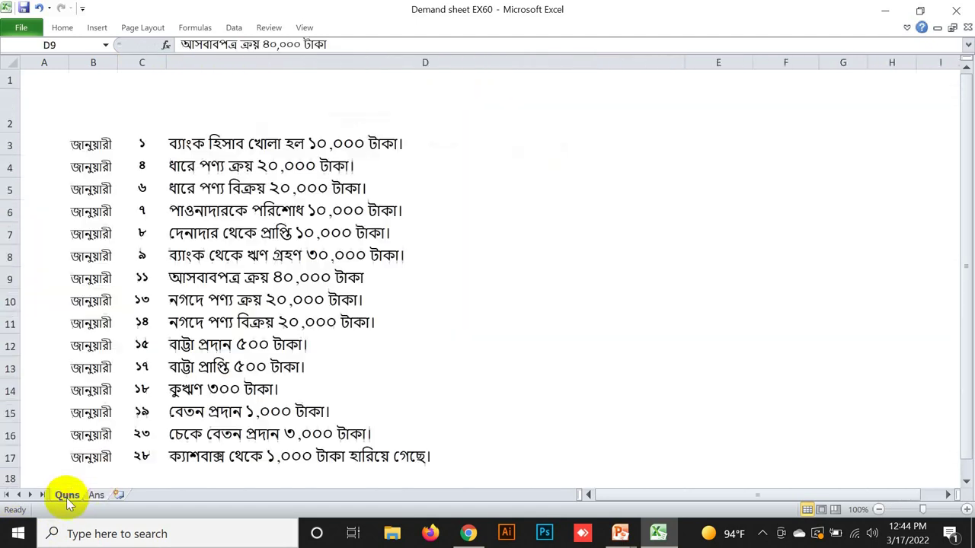
left_click(96, 495)
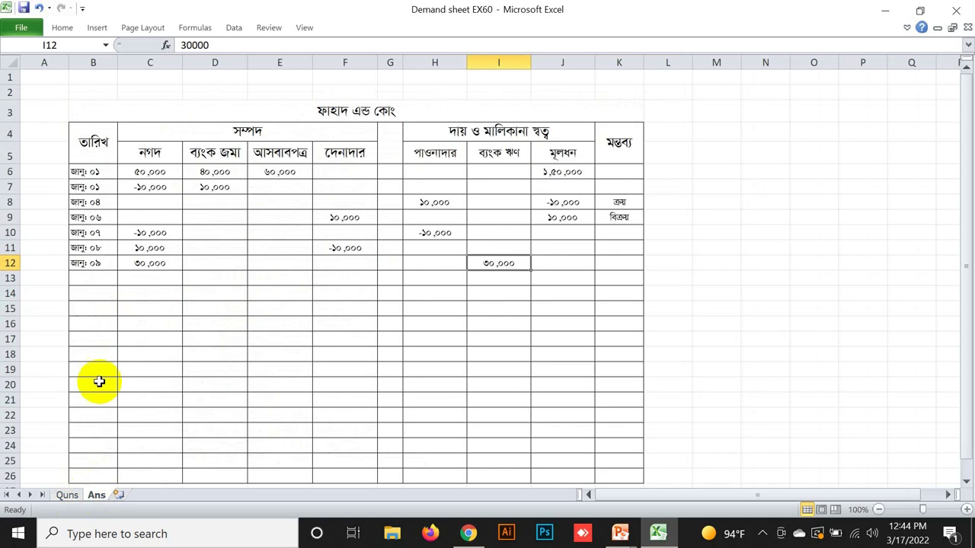
left_click(111, 268)
left_click_drag(115, 271, 112, 281)
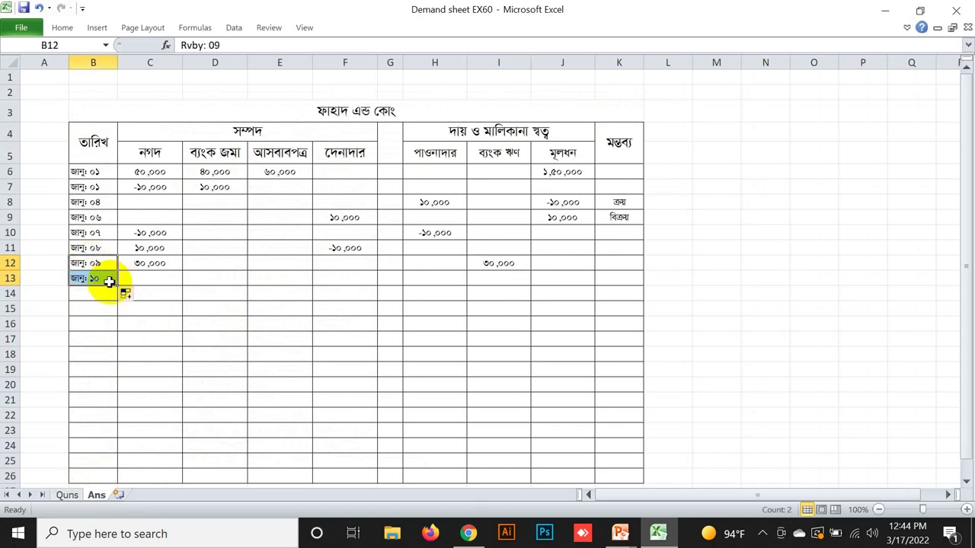
double_click(111, 281)
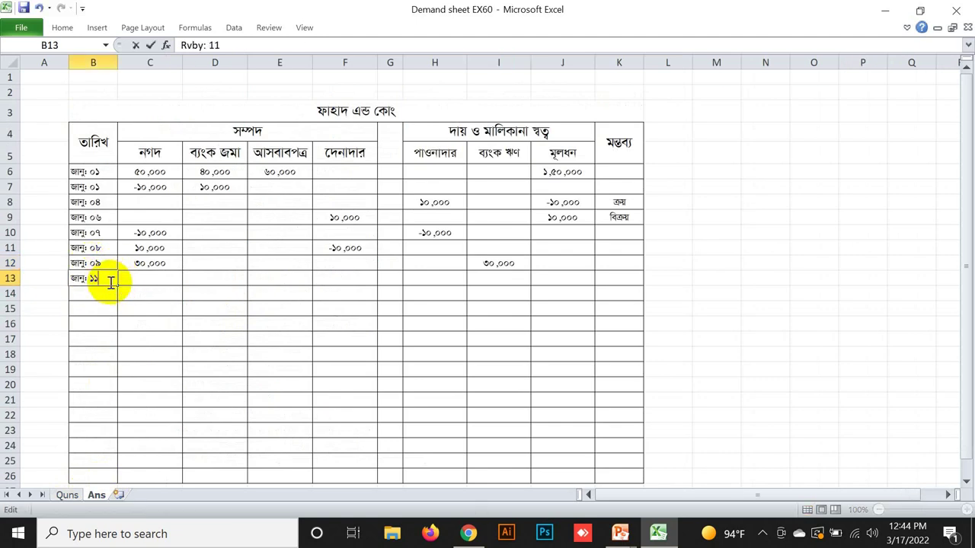
Step: Enter 40,000 under আসবাবপত্র in E13 and (40,000) under নগদ in C13 for the January 11 row
left_click(282, 280)
type("40")
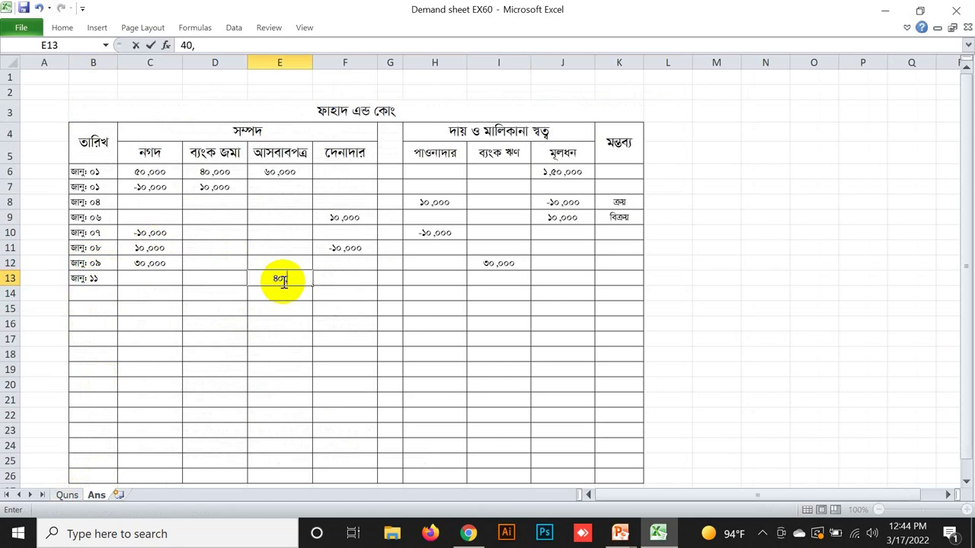
type(",000")
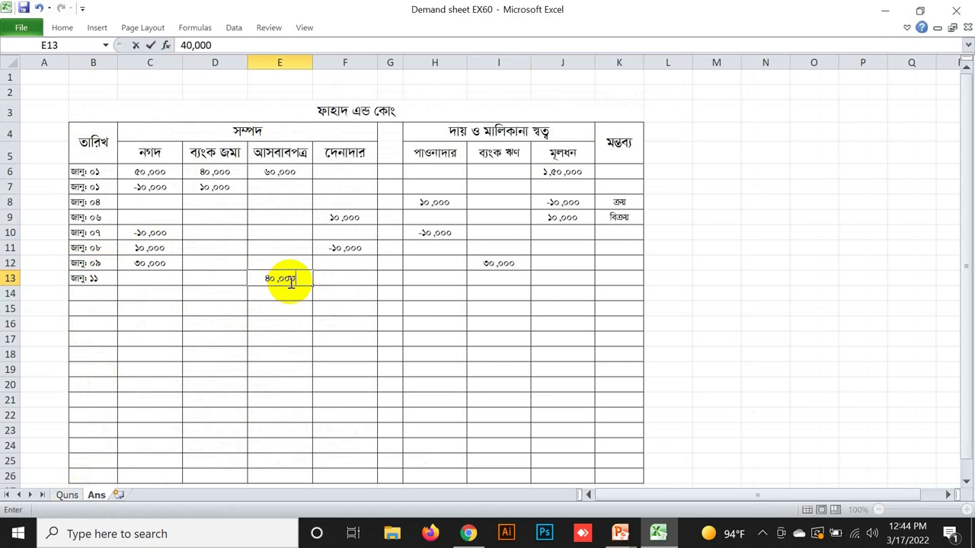
left_click(156, 278)
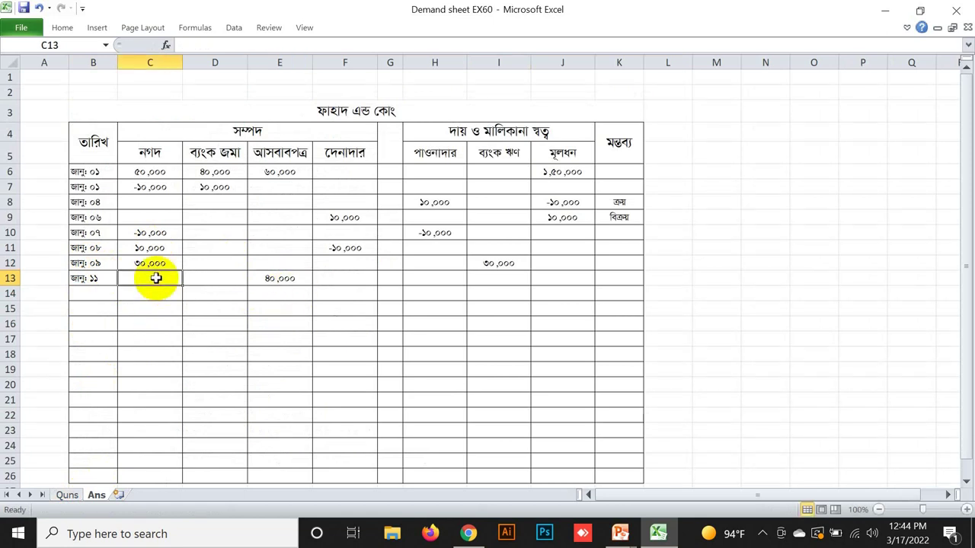
type("(")
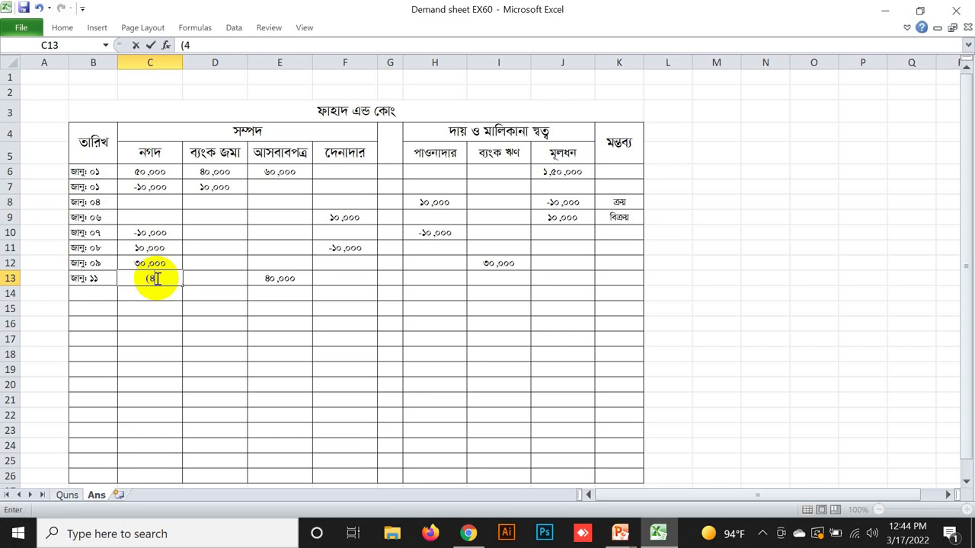
type("40,000)")
left_click(160, 308)
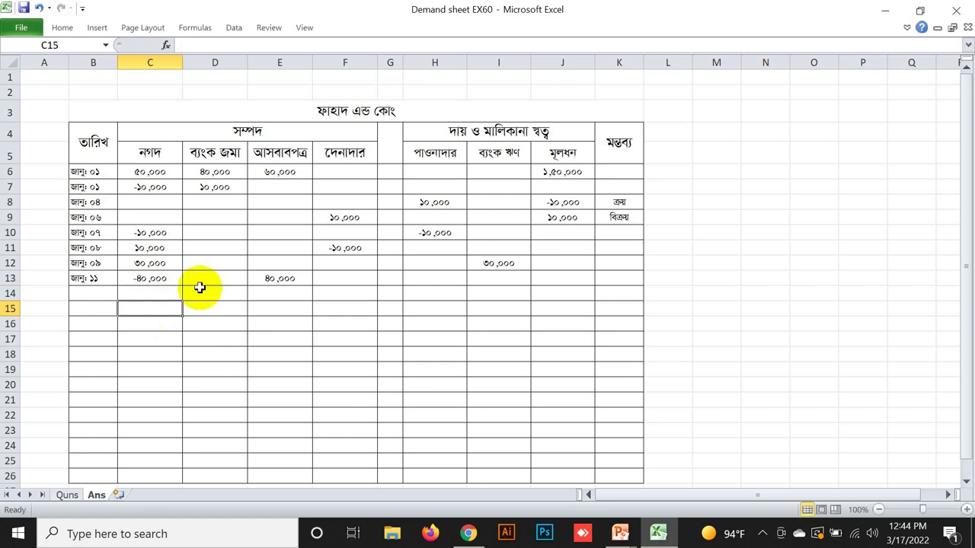
left_click(282, 278)
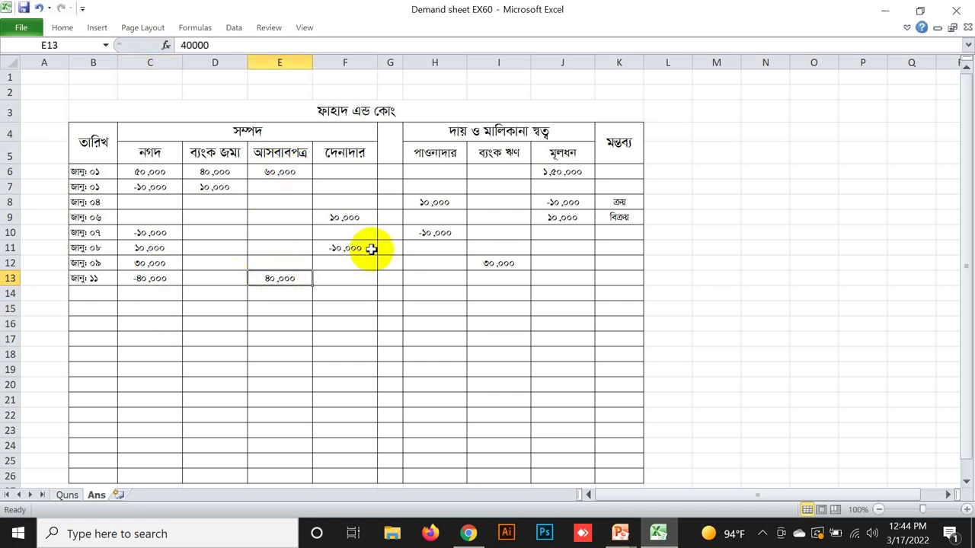
Step: Check the January 13 cash purchase of goods on the Quns sheet, and enter the date জানু: ১৩ in B14 of the Ans sheet
left_click(67, 495)
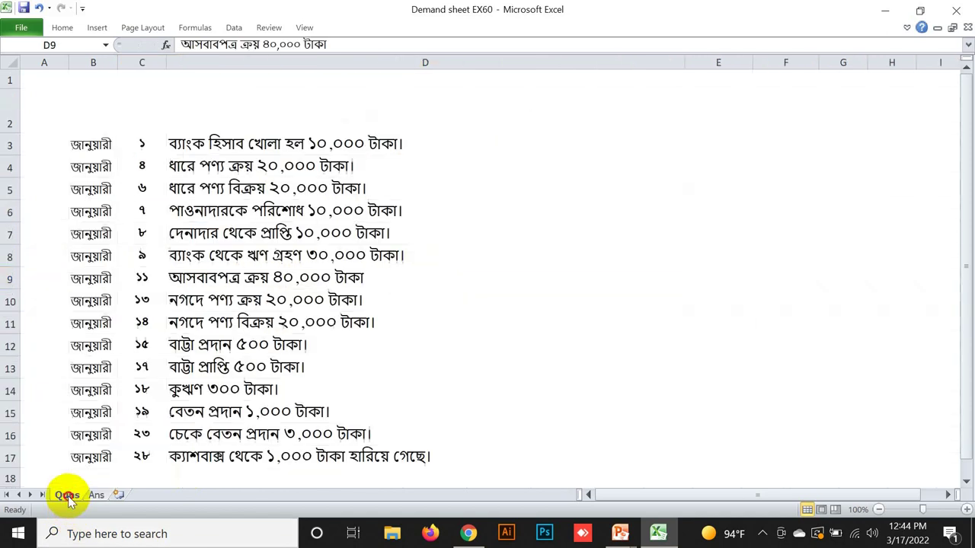
left_click(247, 299)
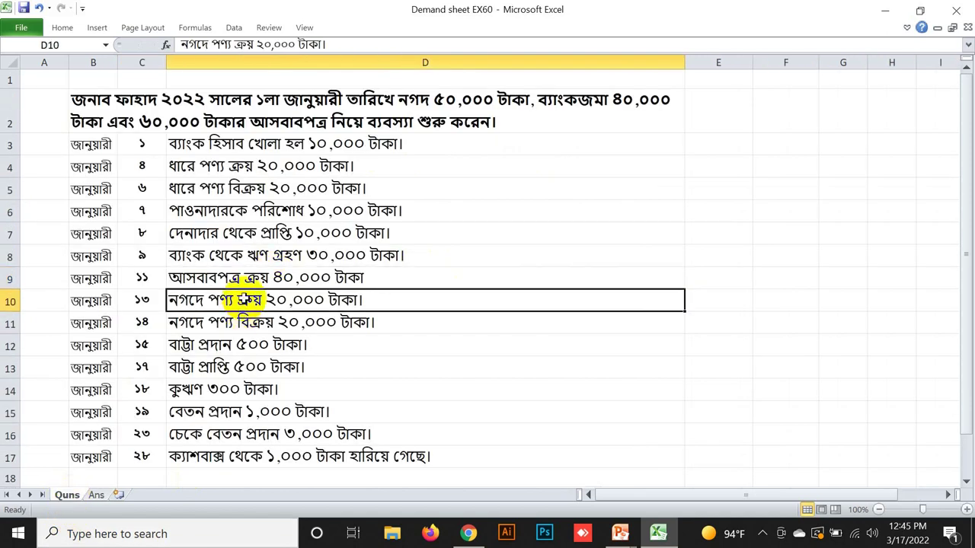
left_click(95, 496)
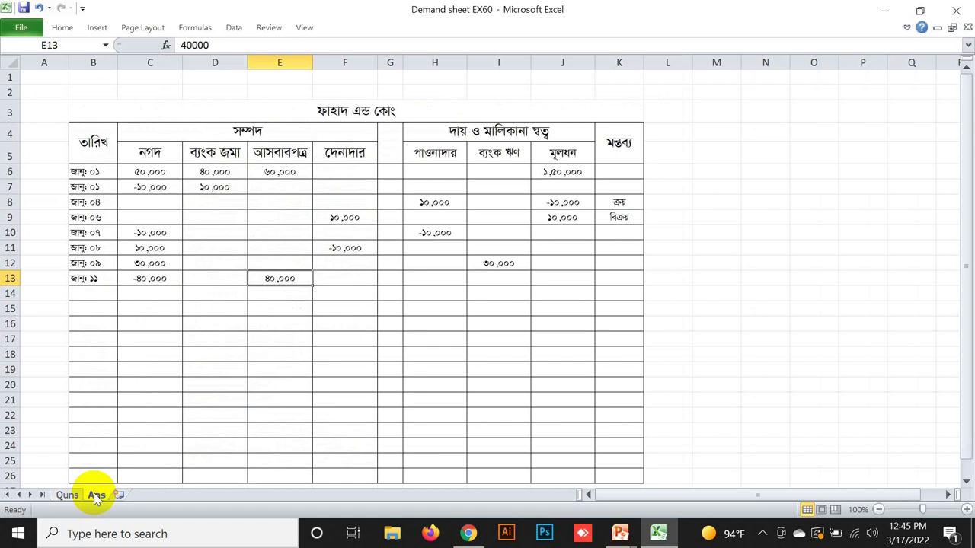
left_click(66, 495)
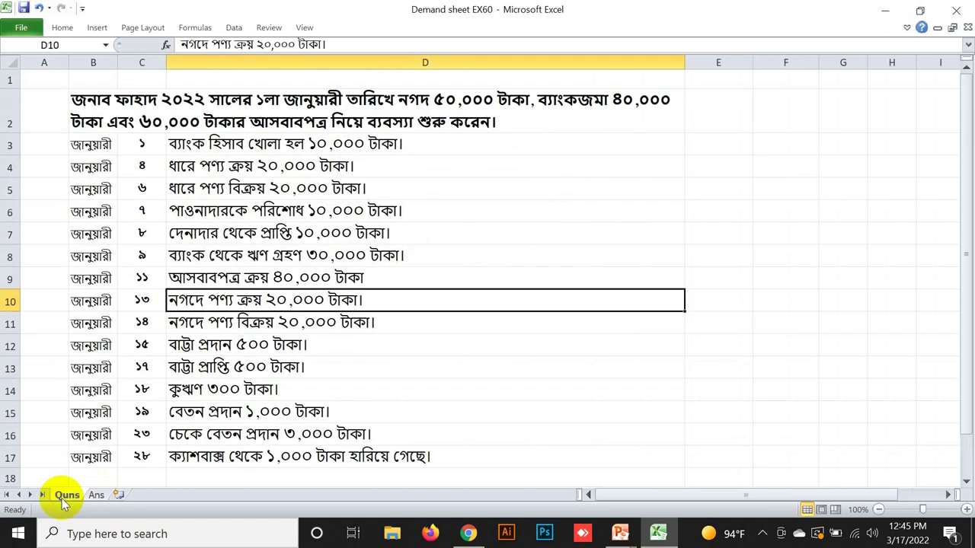
left_click(96, 496)
left_click(95, 278)
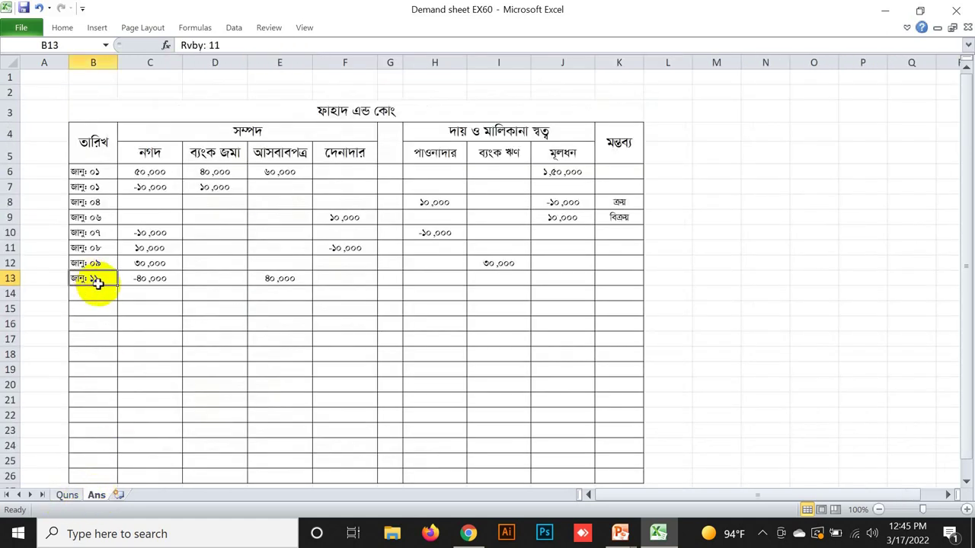
left_click_drag(117, 286, 115, 297)
double_click(112, 296)
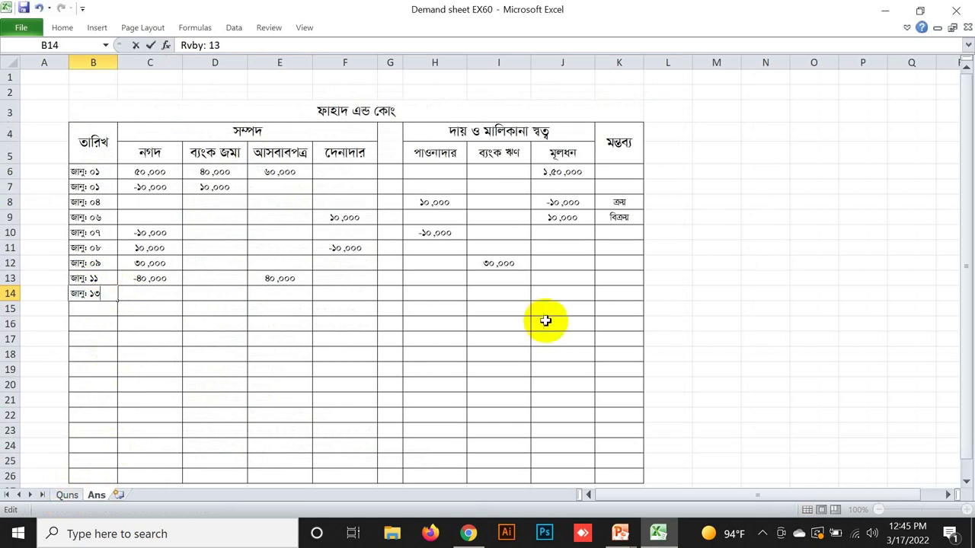
Step: Enter (20,000) under মূলধন in J14 for the January 13 row, and select the existing ক্রয় remark in K8
left_click(570, 295)
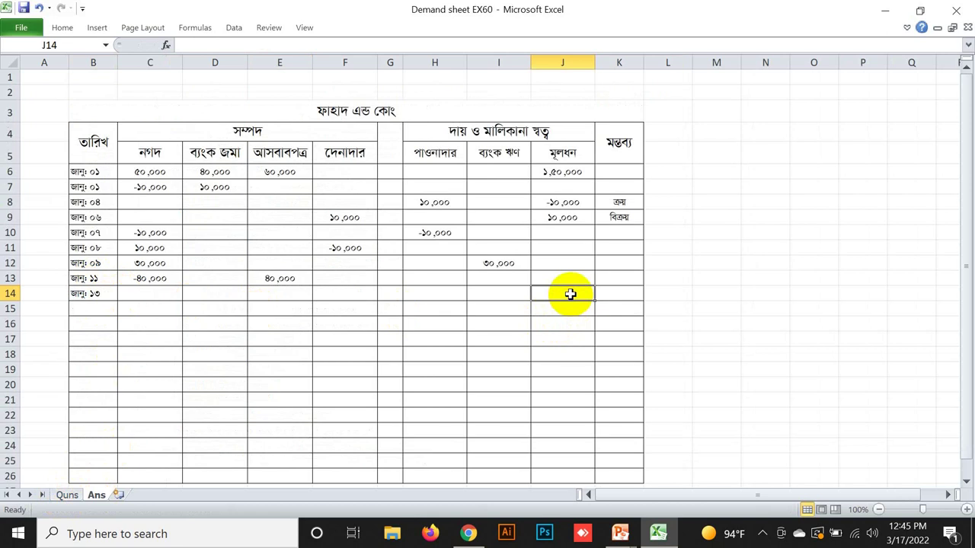
type("20")
key("BackSpace")
key("BackSpace")
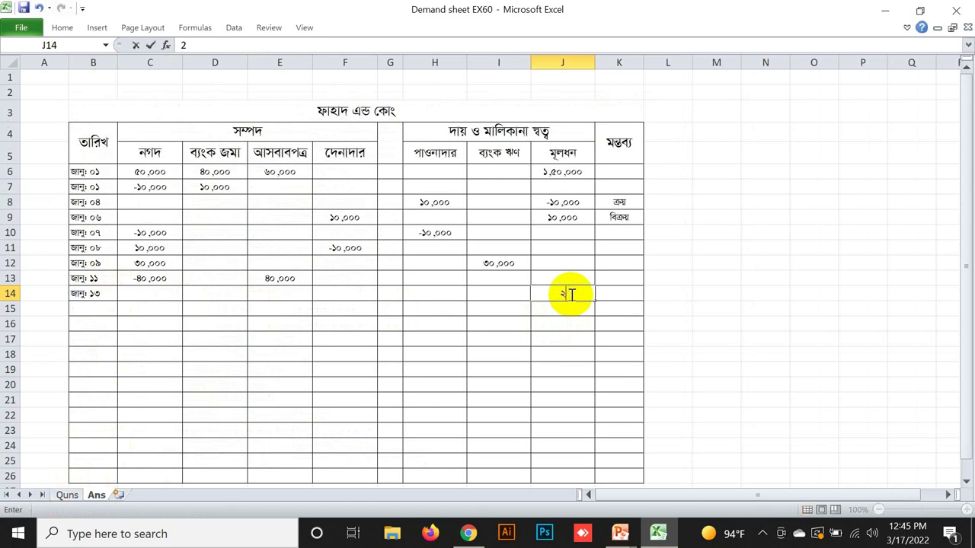
type("(20,000)")
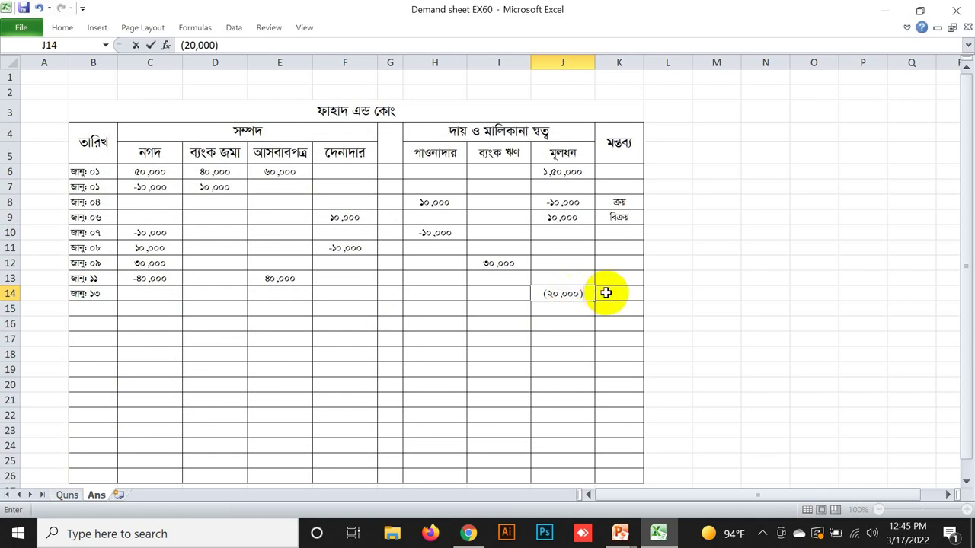
left_click(605, 293)
left_click(621, 202)
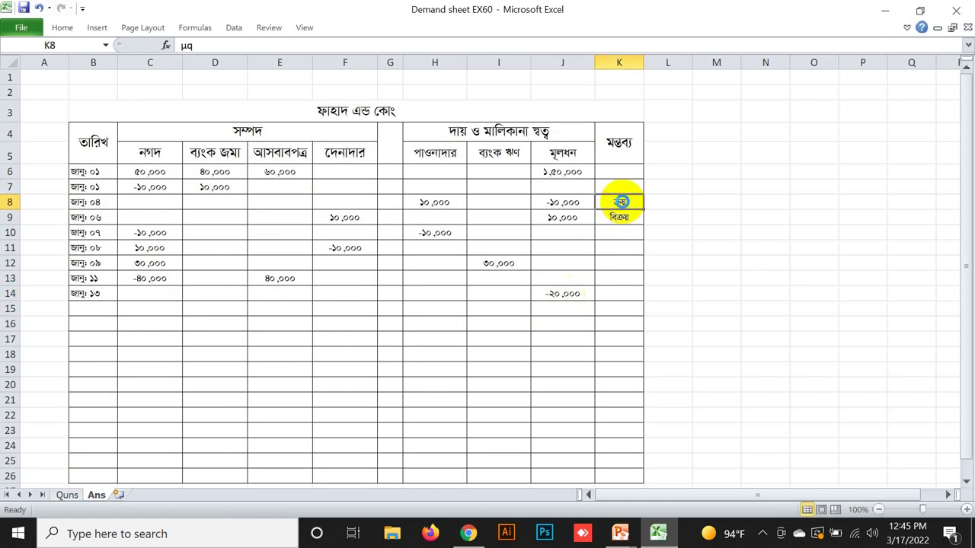
Step: Copy the purchase remark ক্রয় from the January 4 row into the remarks cell of the January 13 row (K14)
key("ctrl+c")
left_click(614, 296)
key("ctrl+v")
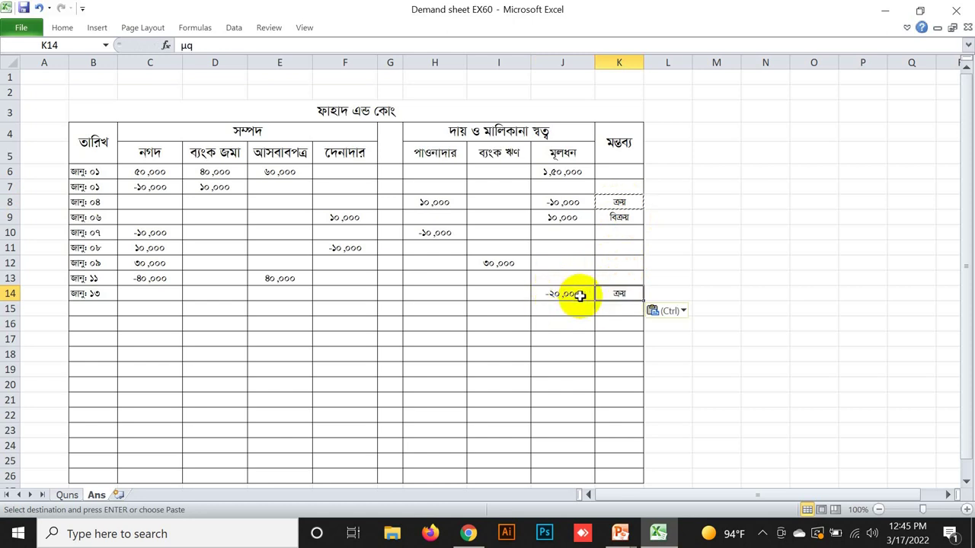
Step: Enter (20,000) as a negative cash amount for January 13 in C14
left_click(140, 294)
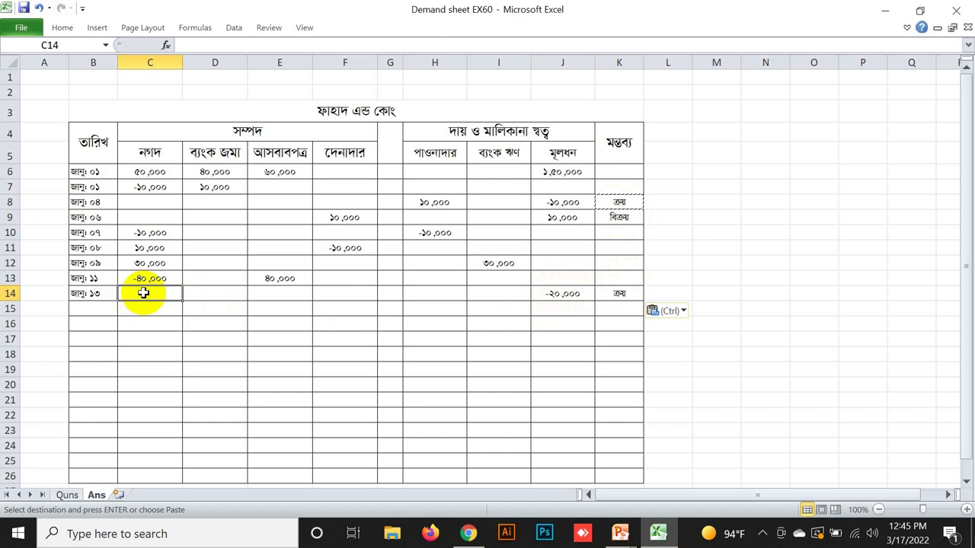
type("(20,0")
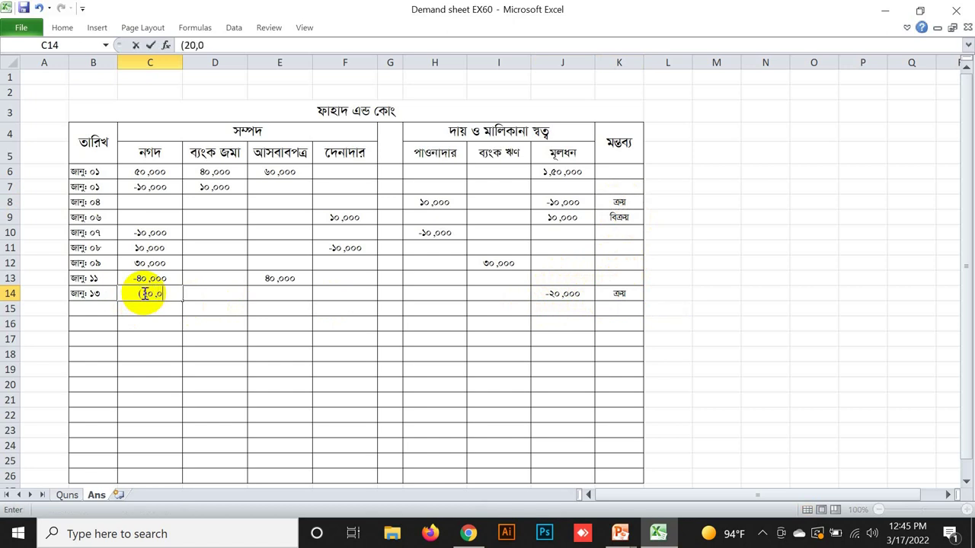
type("00)")
left_click(224, 322)
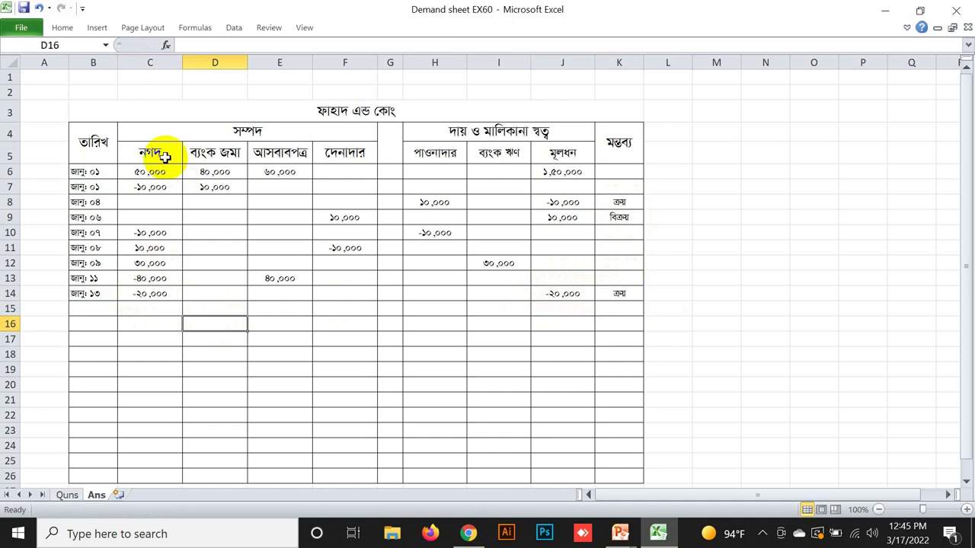
left_click(139, 293)
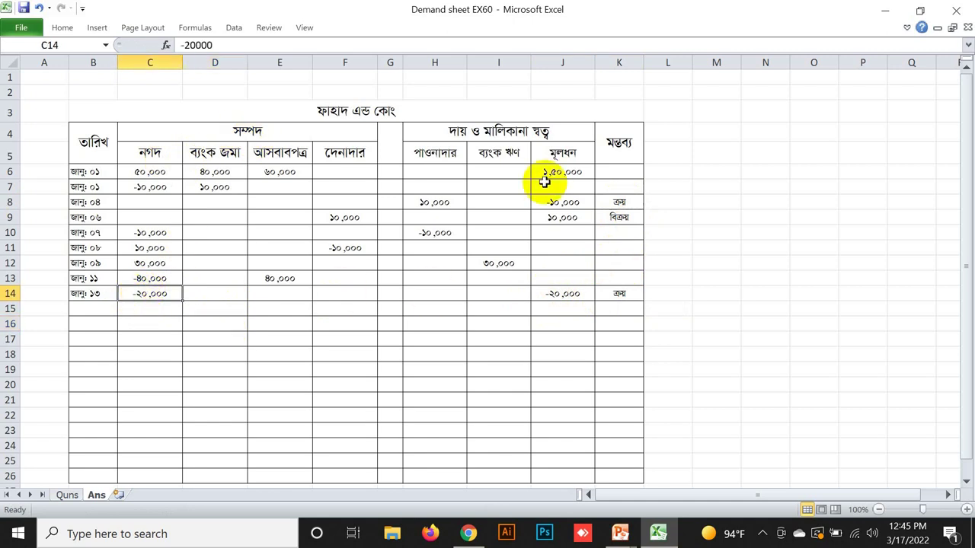
left_click(565, 293)
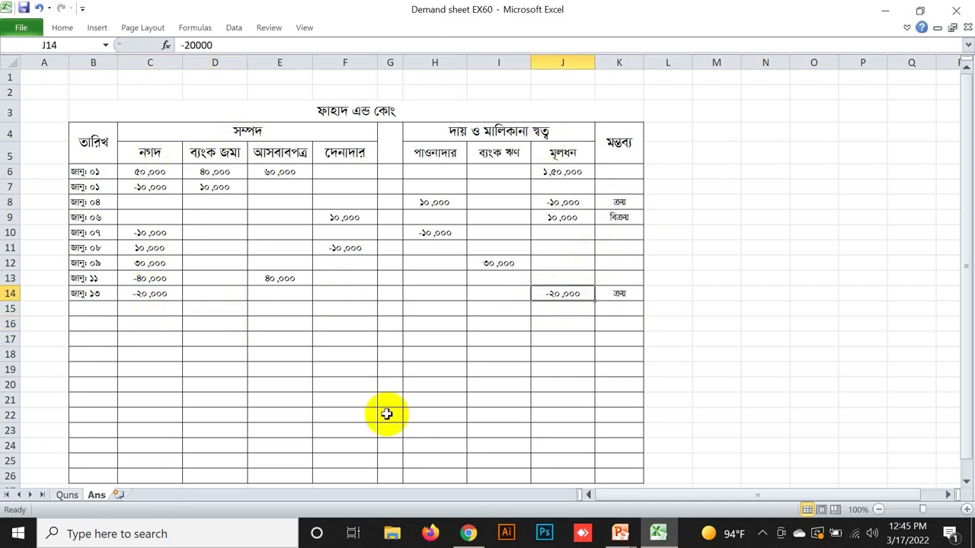
Step: Look up the January 14 transaction on the Quns sheet and fill the date জানু: ১৪ into B15 of the Ans sheet
left_click(69, 495)
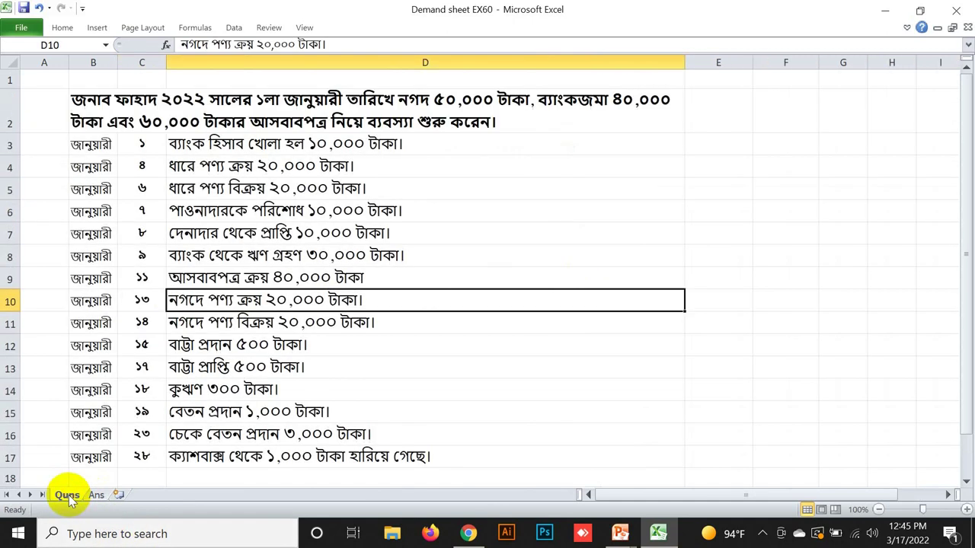
left_click(221, 322)
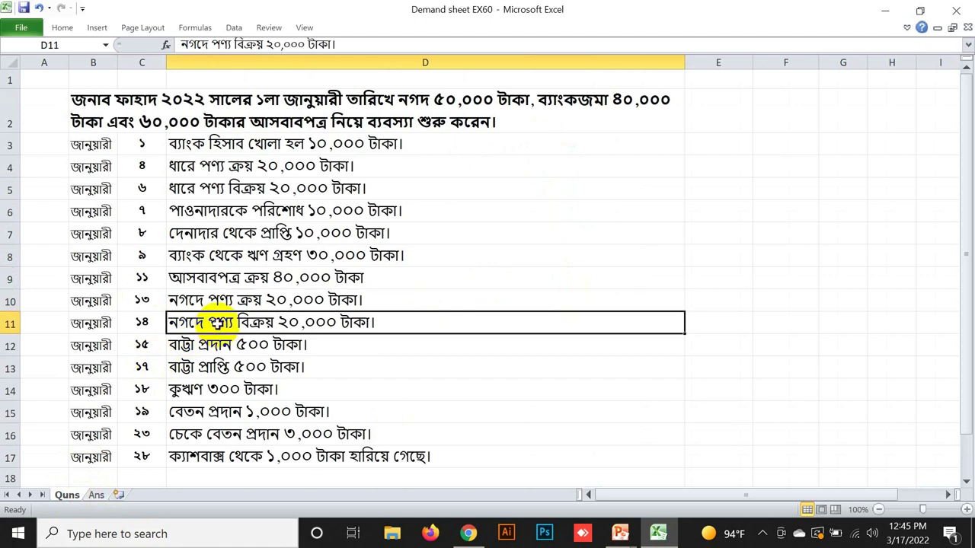
left_click(96, 495)
left_click(92, 296)
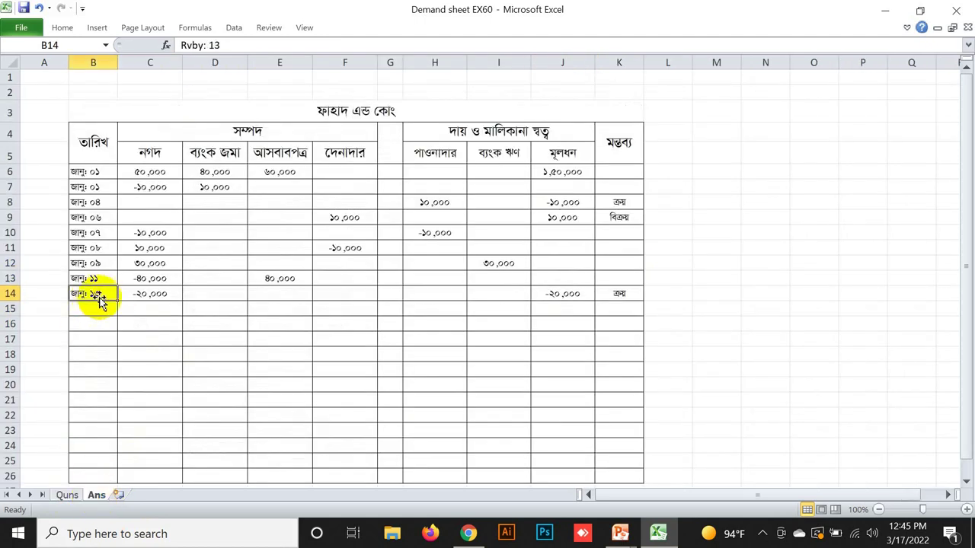
left_click_drag(115, 300, 118, 315)
Step: Enter 20,000 as capital for January 14 in J15 and copy the sale remark বিক্রয় from K9 into K15
left_click(553, 311)
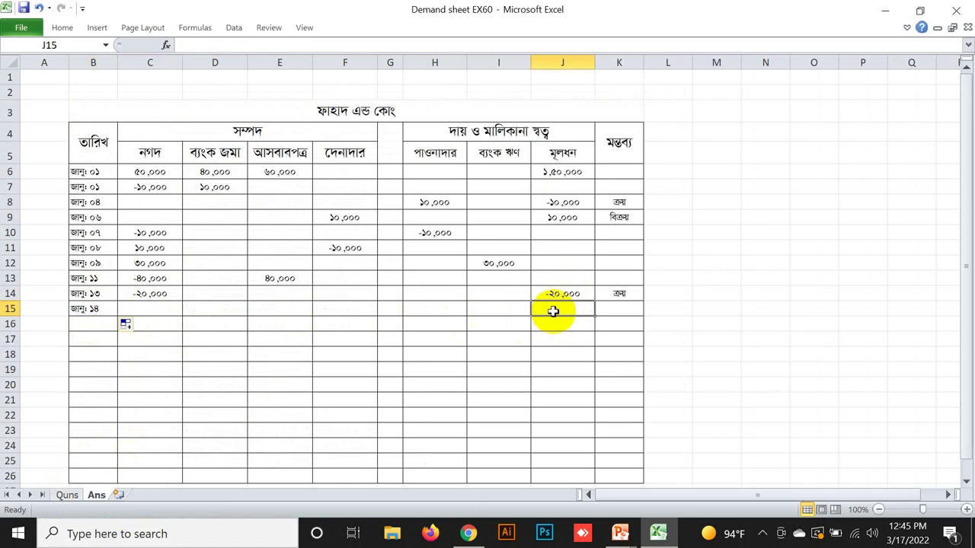
type("20")
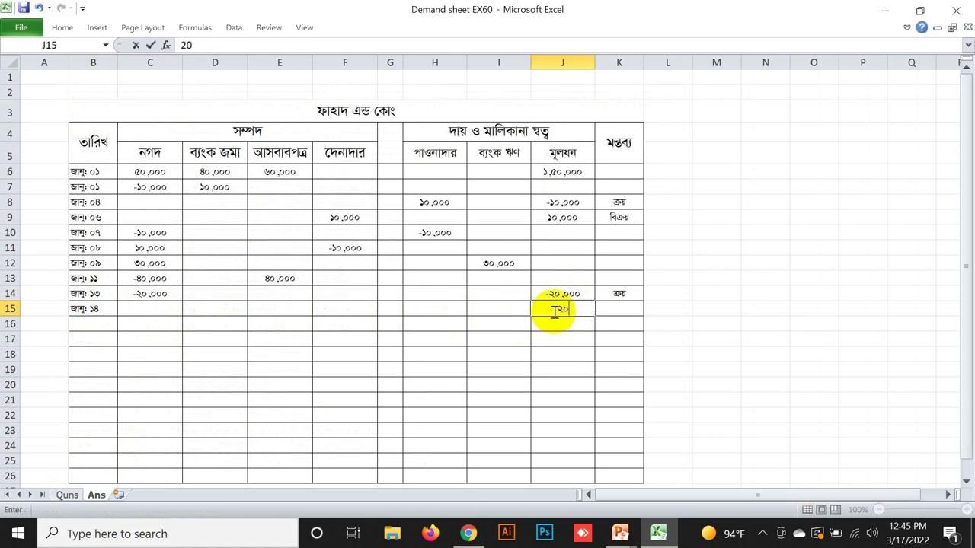
type(",000")
left_click(620, 217)
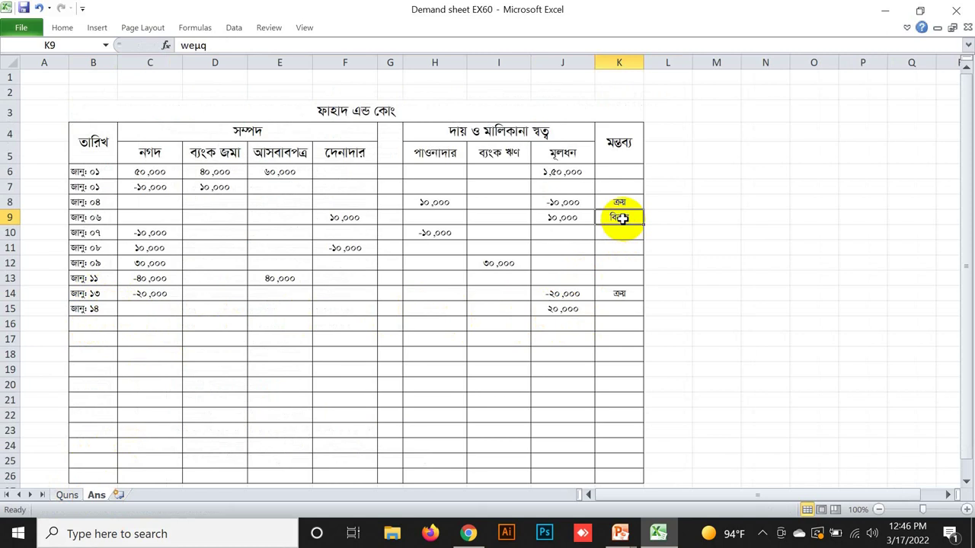
key("ctrl+c")
left_click(627, 314)
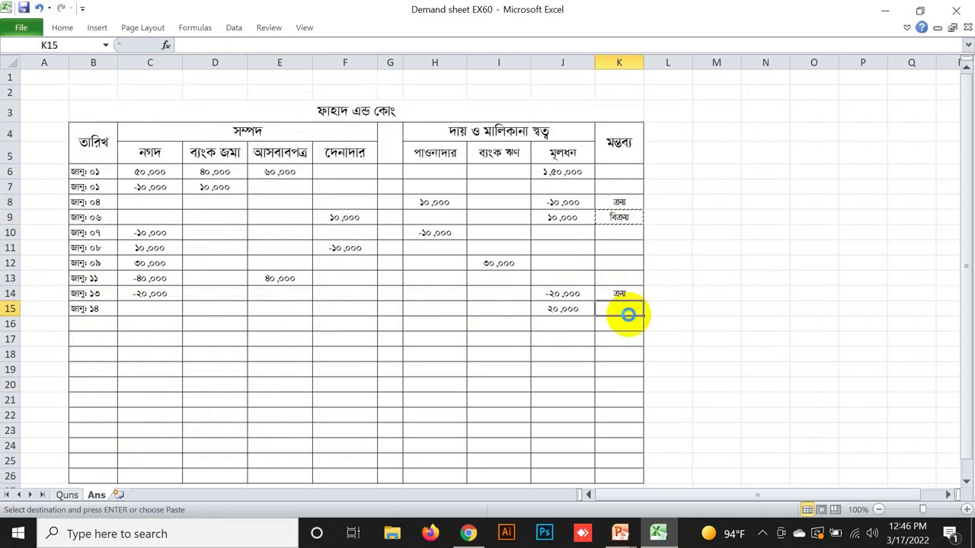
key("ctrl+v")
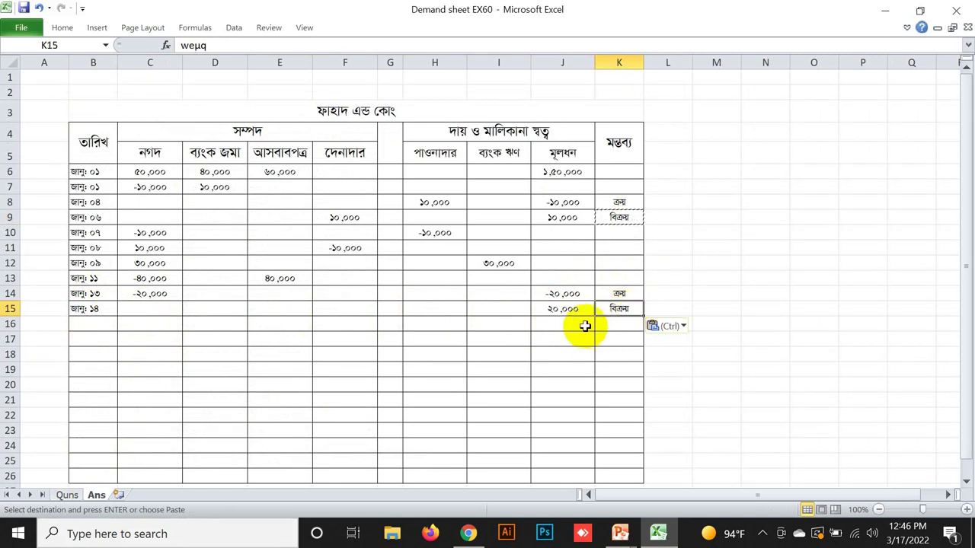
Step: Enter 20,000 as cash for January 14 in C15
left_click(147, 311)
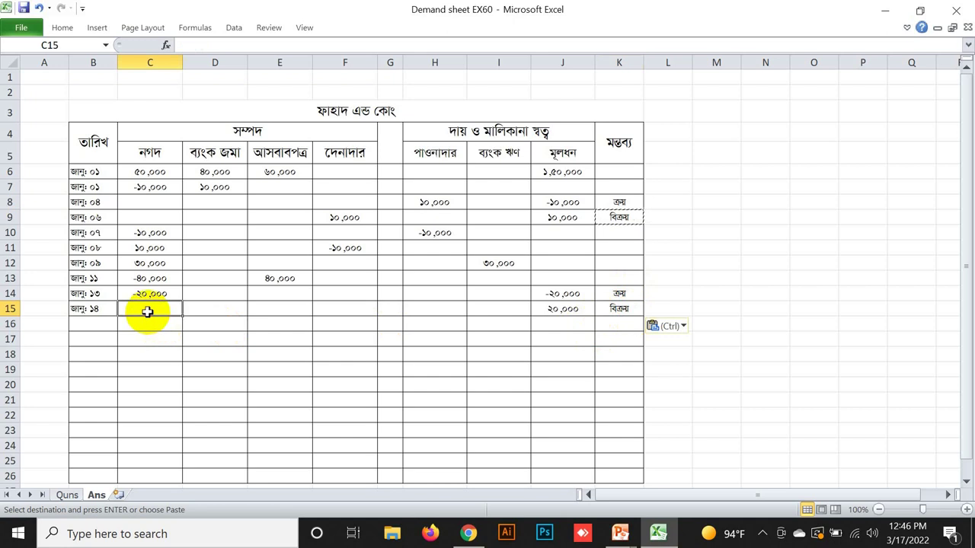
type("20,00")
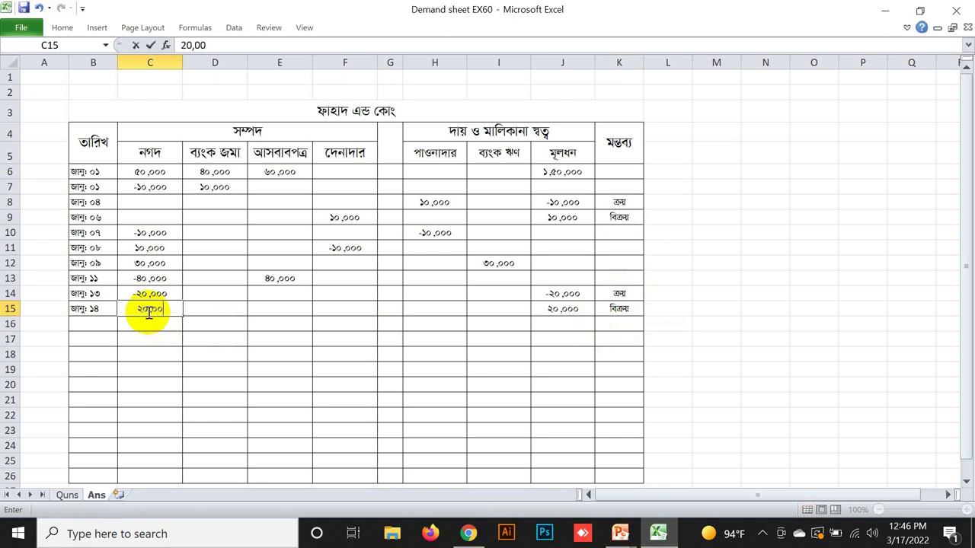
type("0")
left_click(569, 310)
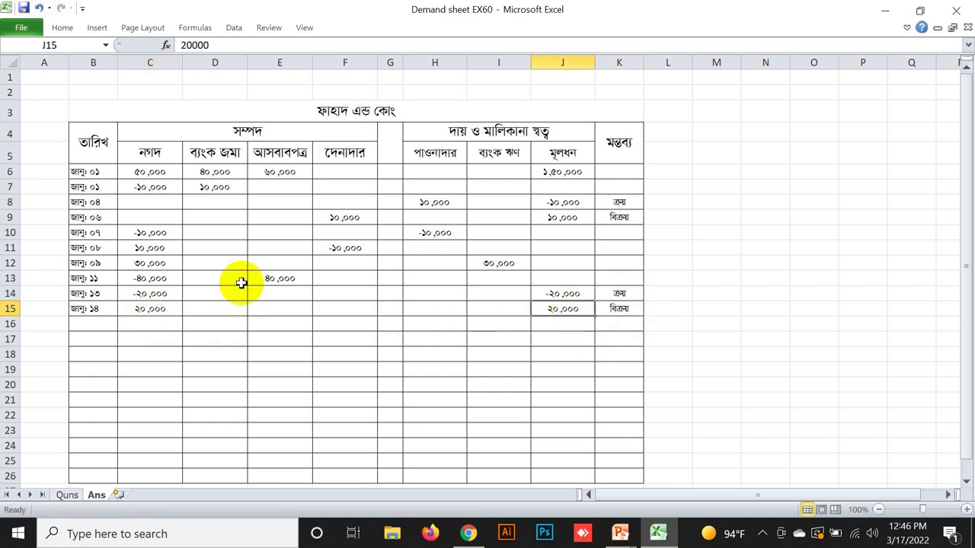
left_click(142, 310)
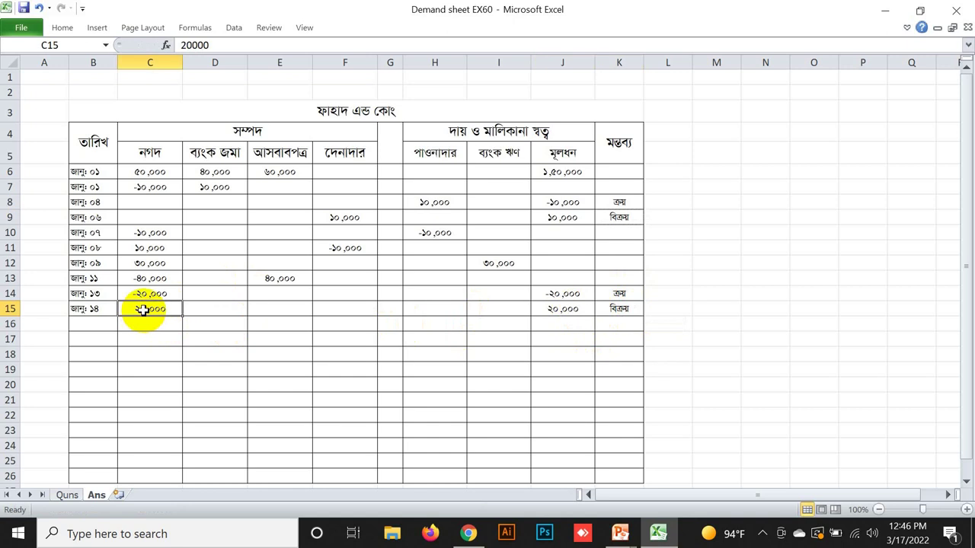
Step: Look up the January 15 discount transaction on the Quns sheet and fill the date জানু: ১৫ into B16 of the Ans sheet
left_click(67, 496)
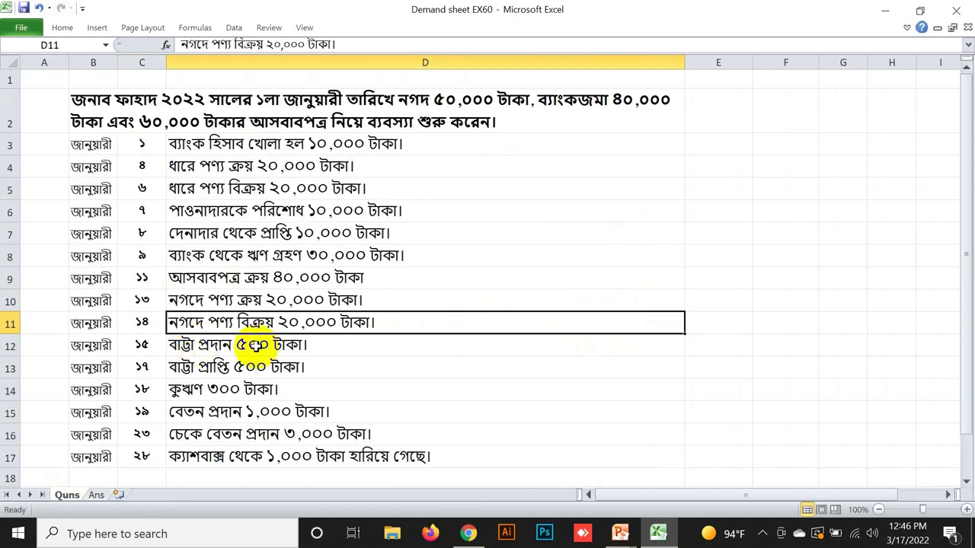
left_click(253, 345)
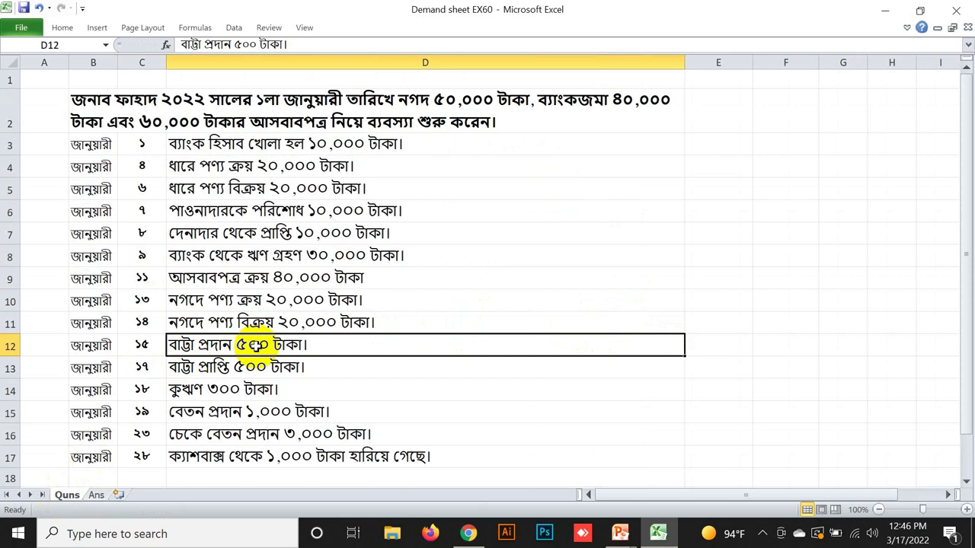
type("bo")
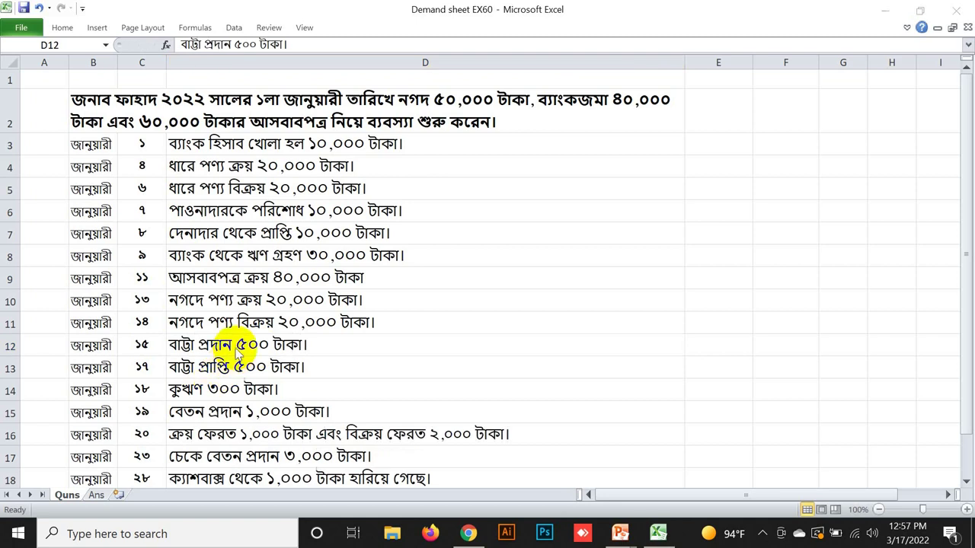
left_click(242, 345)
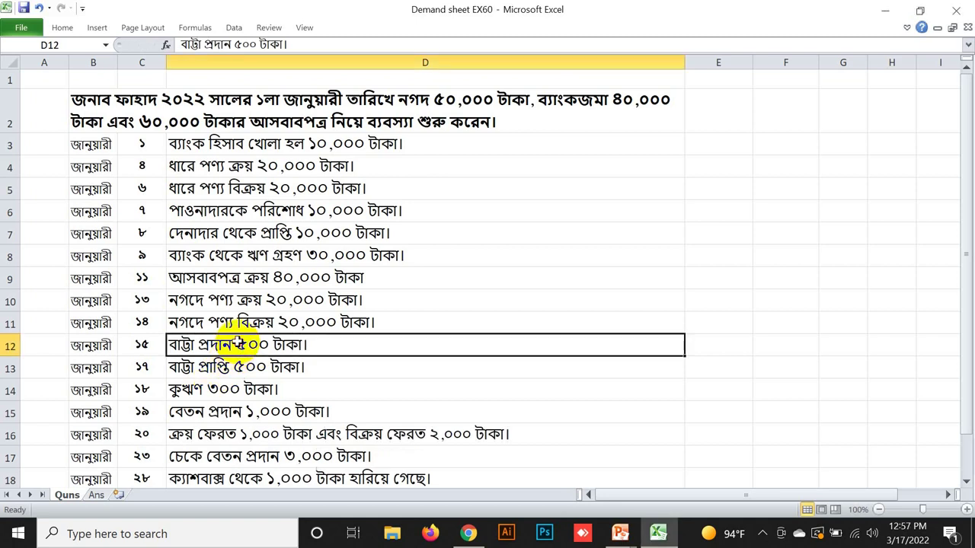
left_click(96, 496)
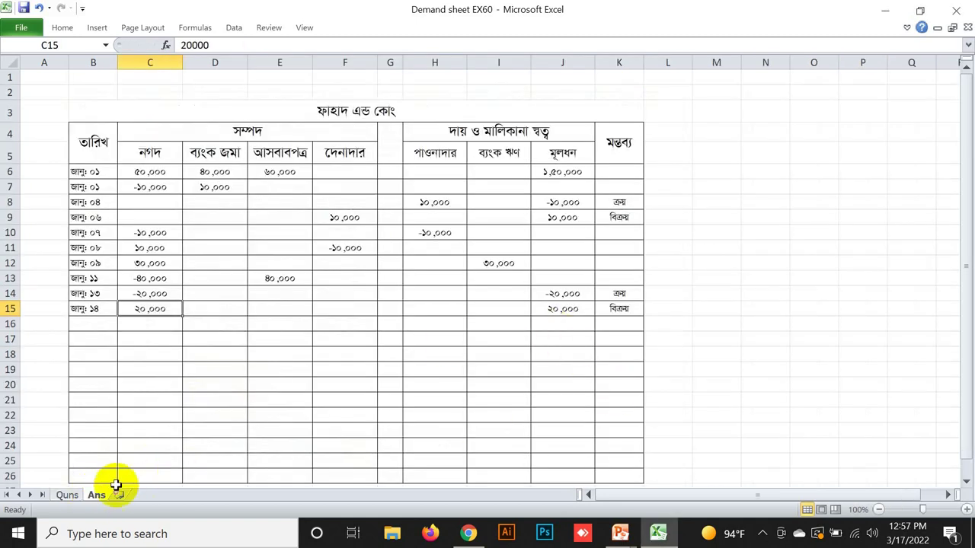
left_click(68, 495)
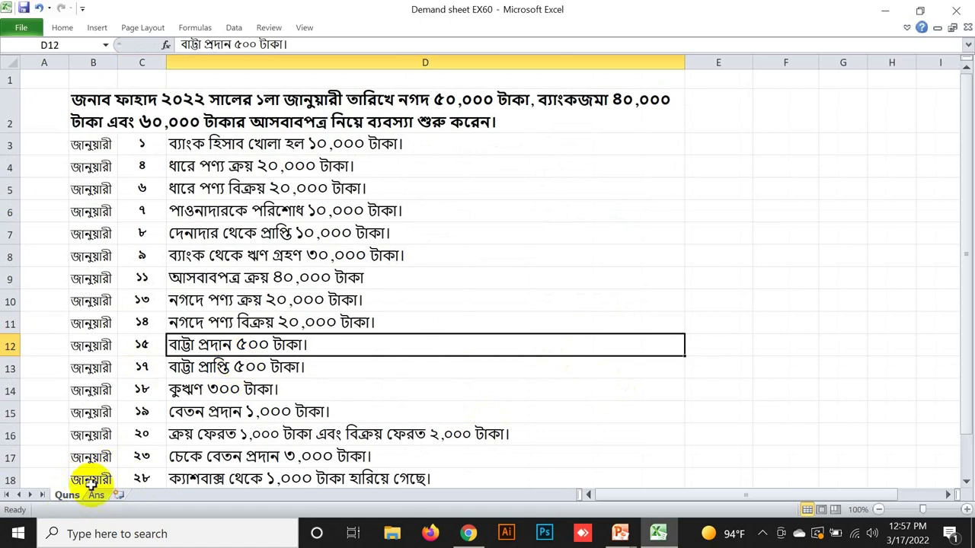
left_click(95, 495)
left_click(93, 312)
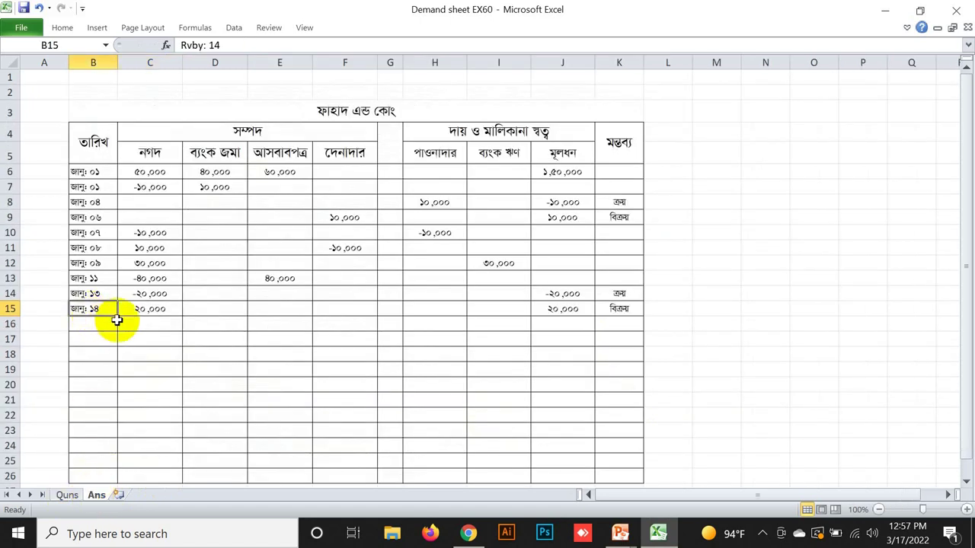
left_click_drag(117, 316, 120, 335)
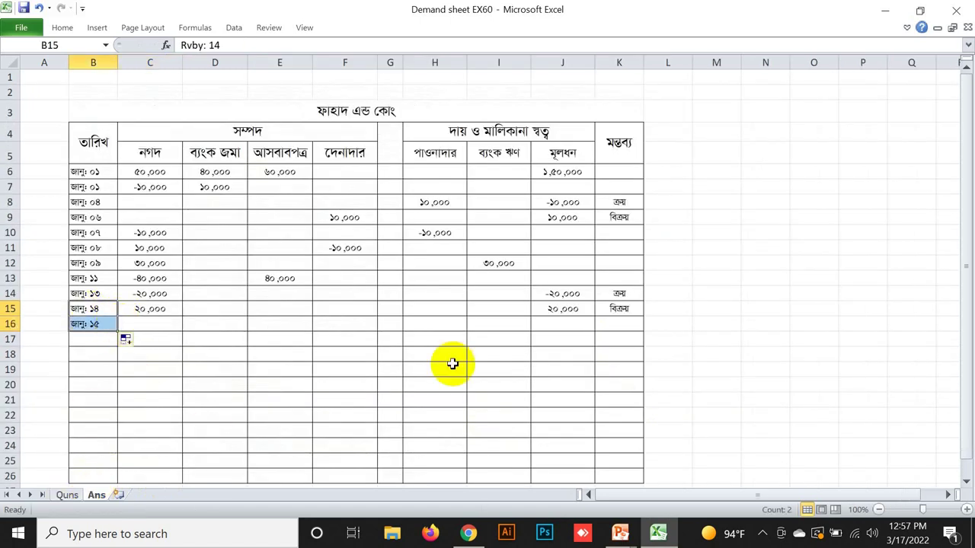
left_click(564, 326)
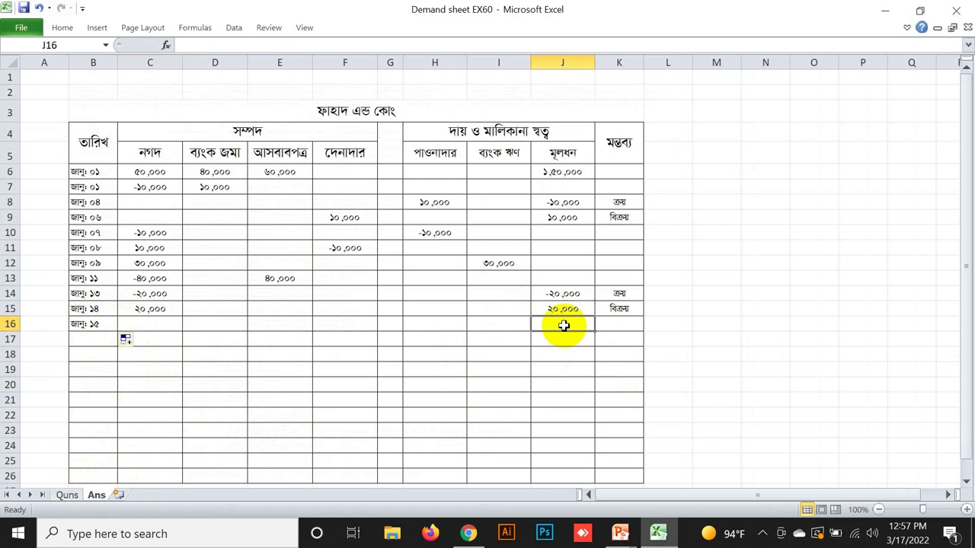
type("(")
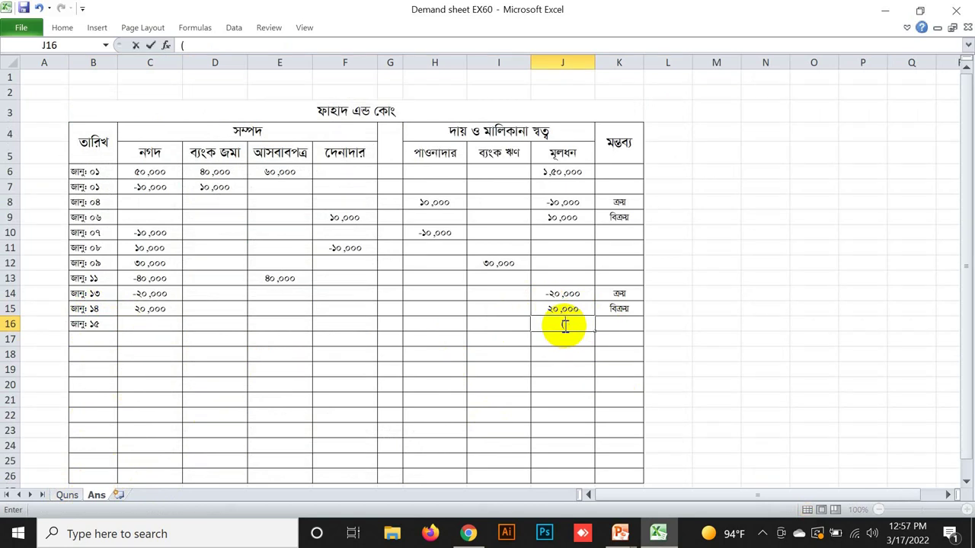
type("৫০০)")
key("BackSpace")
key("BackSpace")
key("BackSpace")
key("BackSpace")
Step: Switch the Bangla keyboard mode from Unicode to Bijoy Classic and enter (500) as negative capital for January 15 in J16
left_click(762, 534)
right_click(744, 474)
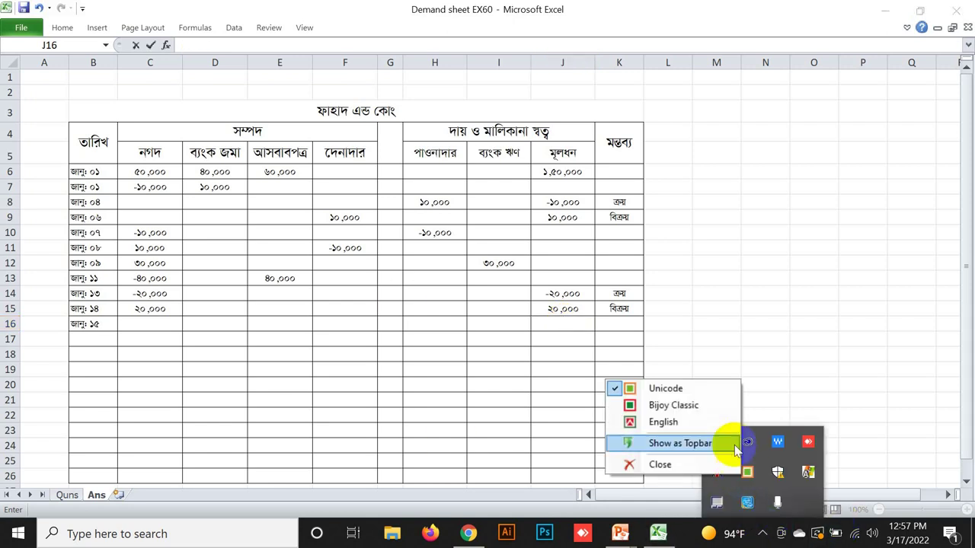
left_click(682, 403)
left_click(576, 321)
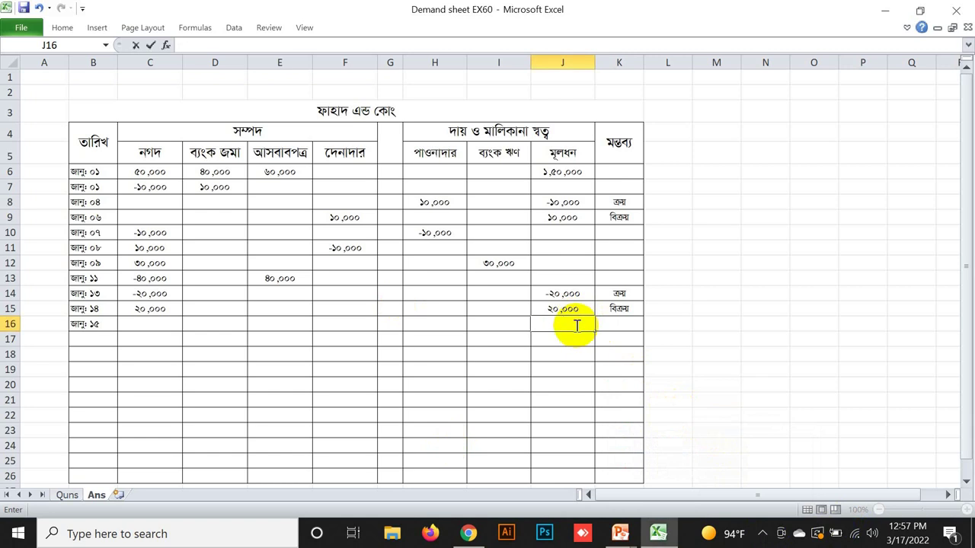
type("(500)")
Step: Enter the discount remark বাট্টা for January 15 in K16
left_click(606, 325)
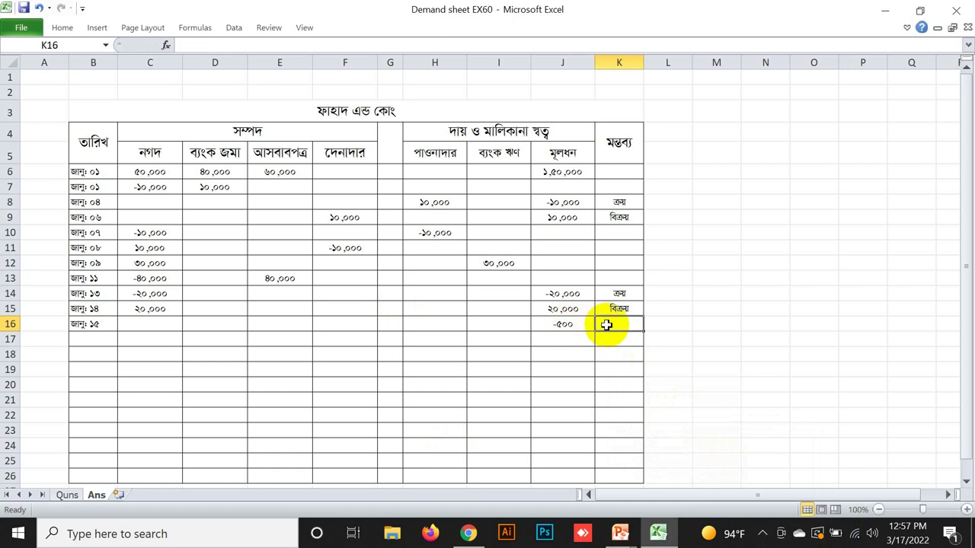
type("evÆ")
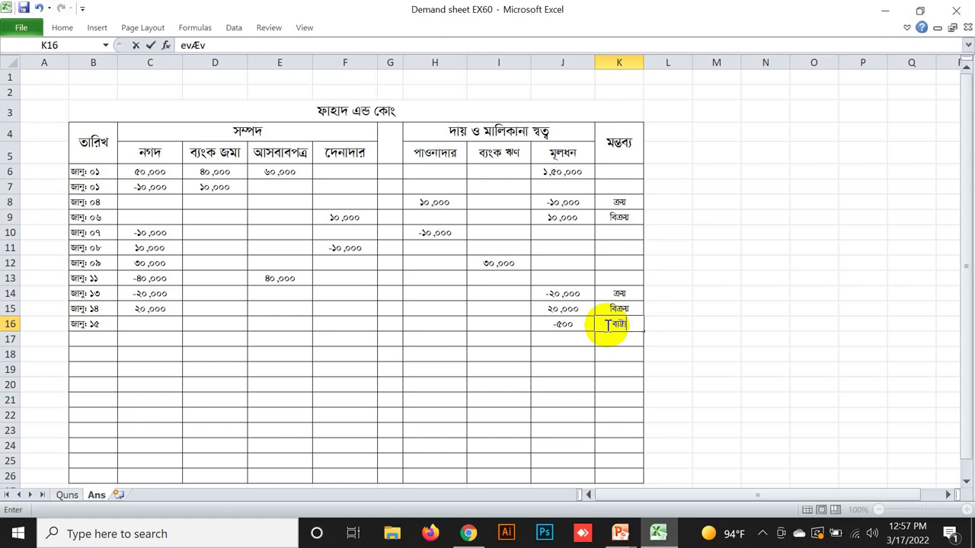
type("v")
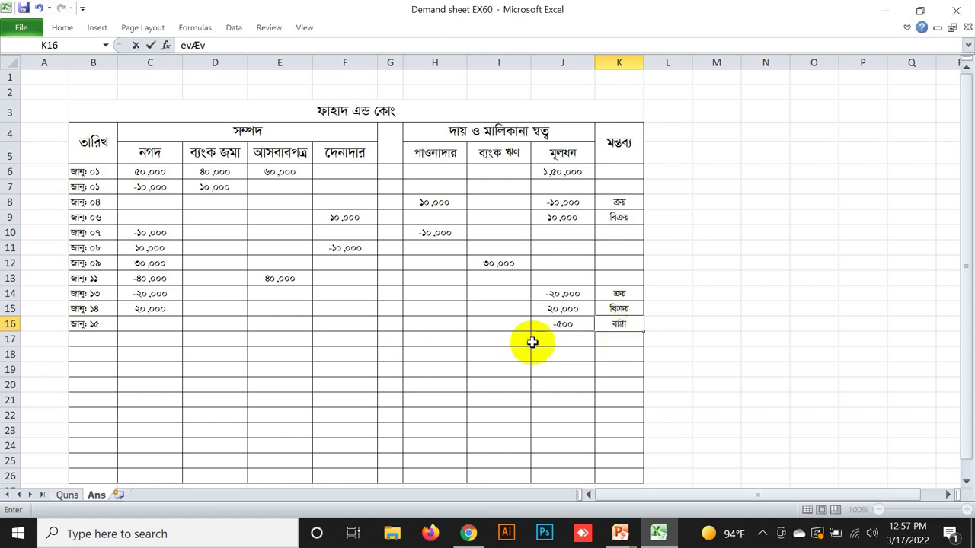
left_click(581, 323)
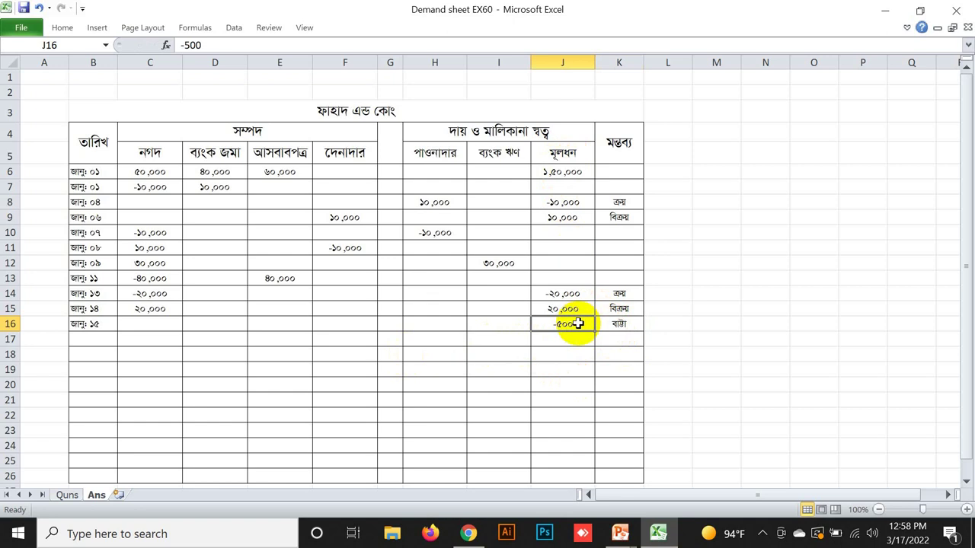
Step: Enter (500) as the negative debtor amount for January 15 in F16
left_click(357, 326)
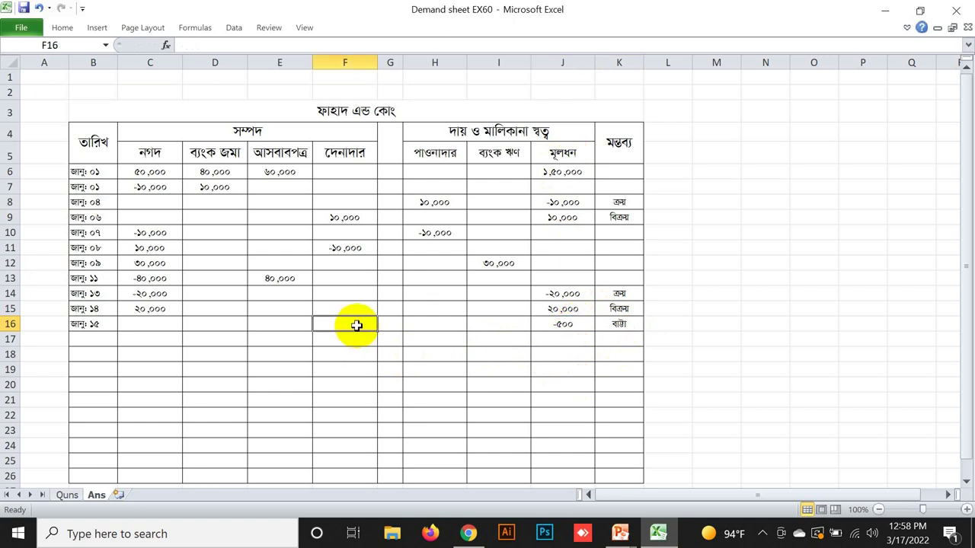
type("(5")
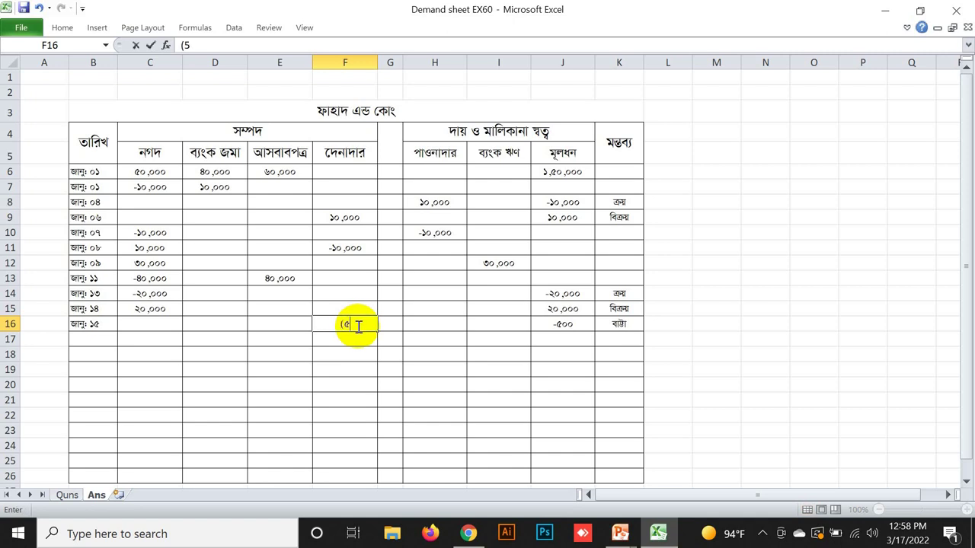
type("00)")
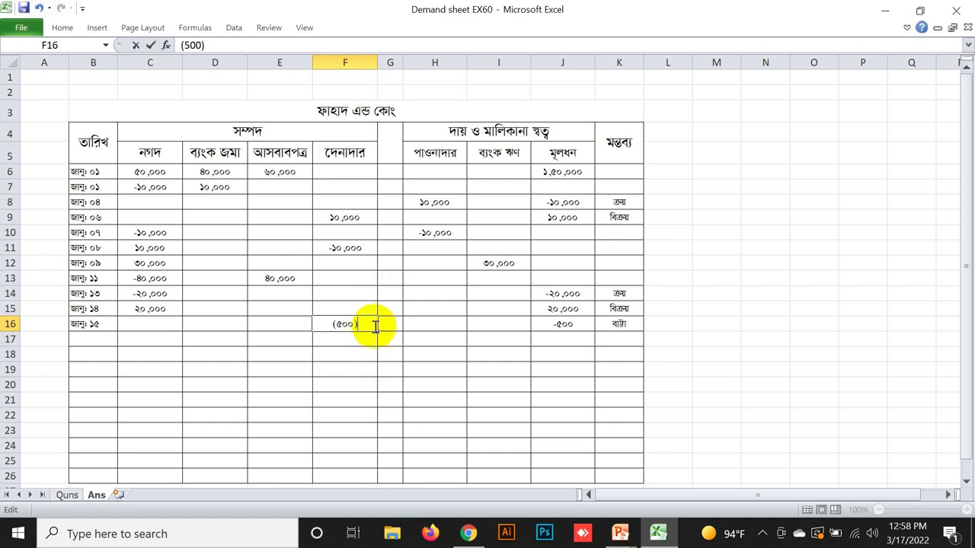
Step: Look up the January 17 discount transaction on the Quns sheet and fill the date জানু: ১৭ into B17 of the Ans sheet
left_click(67, 495)
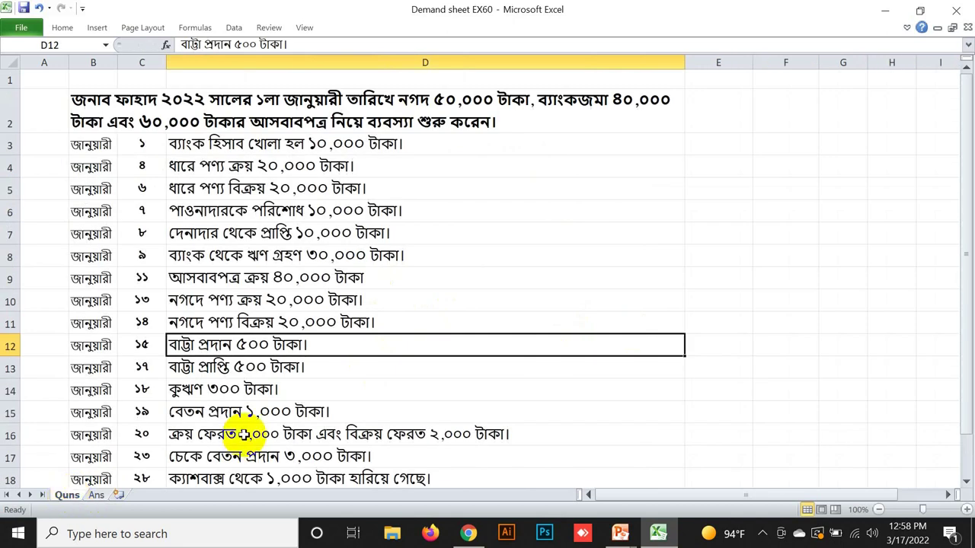
left_click(238, 373)
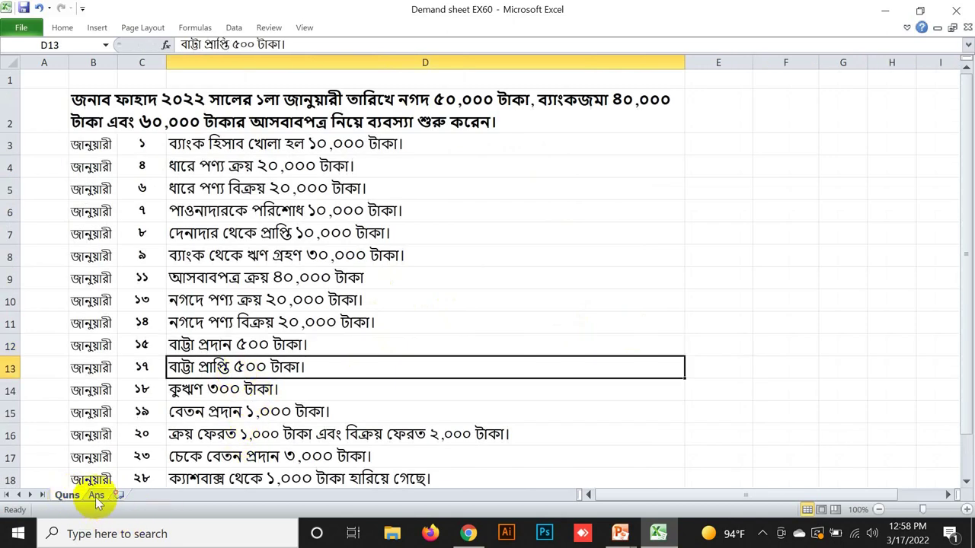
left_click(96, 495)
left_click(98, 325)
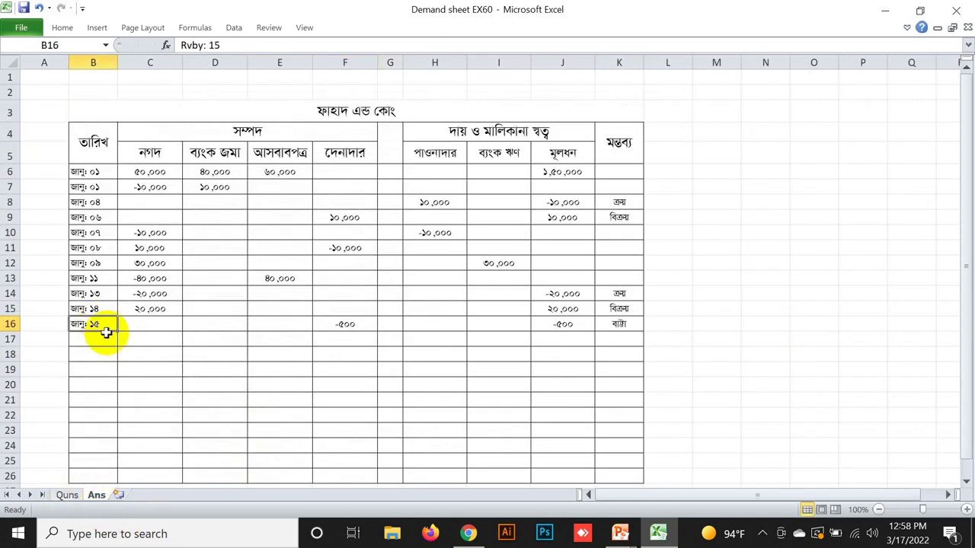
left_click_drag(116, 331, 112, 340)
left_click(111, 339)
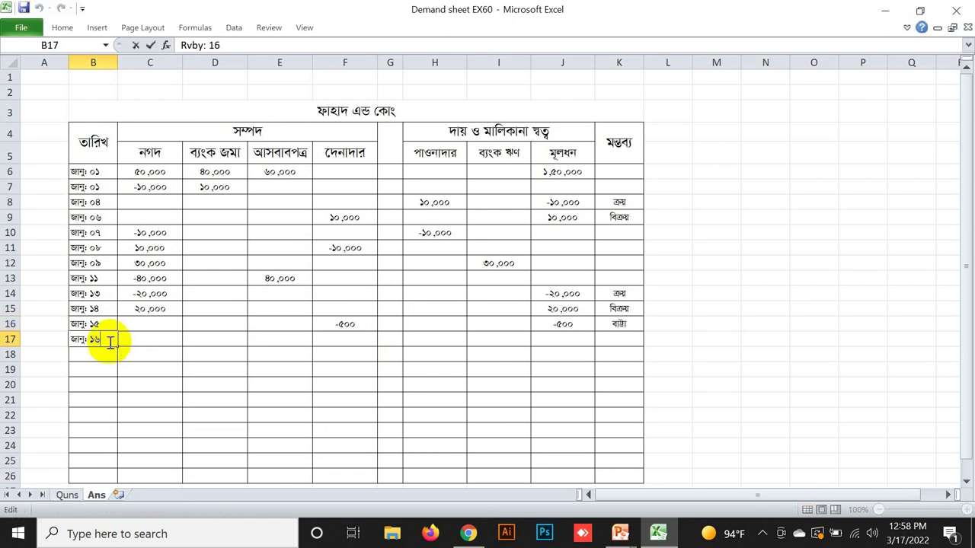
key("F2")
key("BackSpace")
type("7")
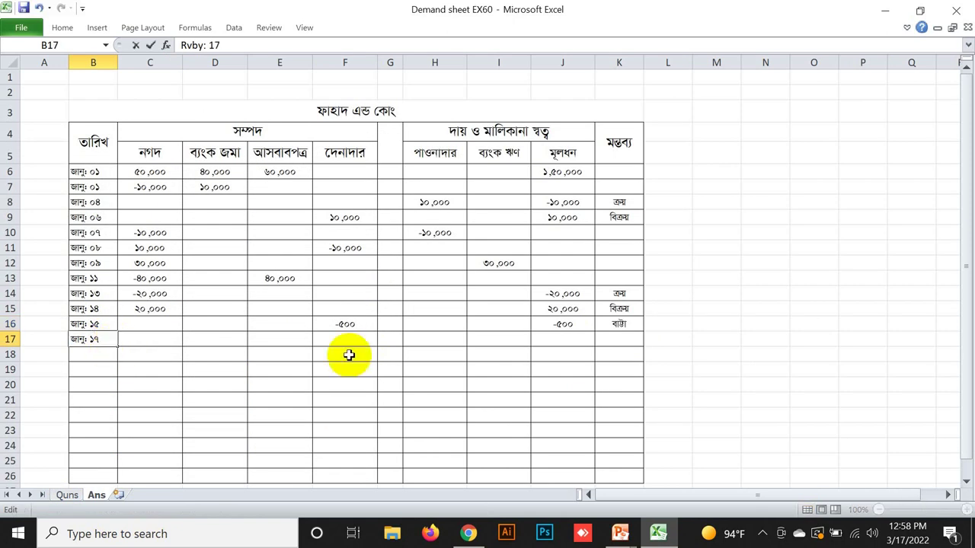
Step: Enter 500 as capital for January 17 in J17 and copy the remark বাট্টা from K16 into K17
left_click(560, 337)
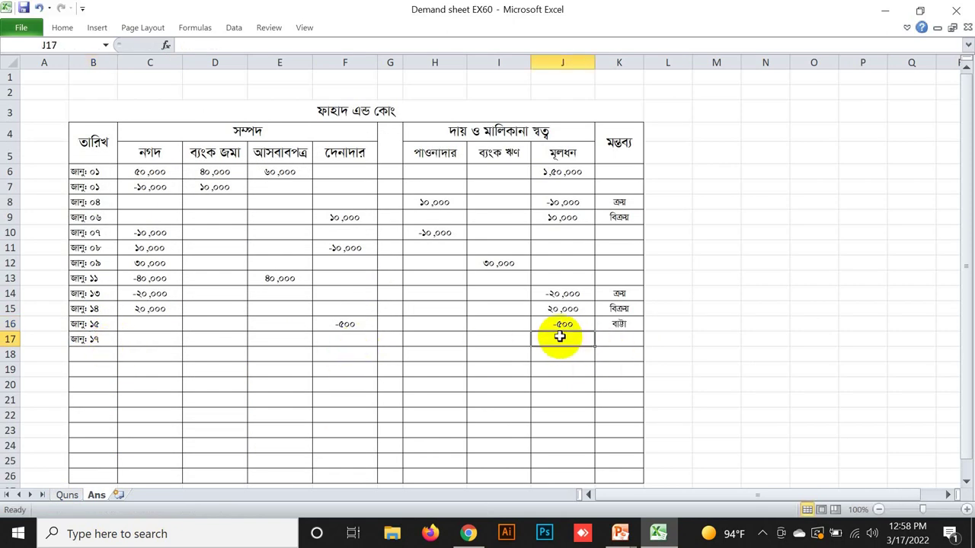
type("500")
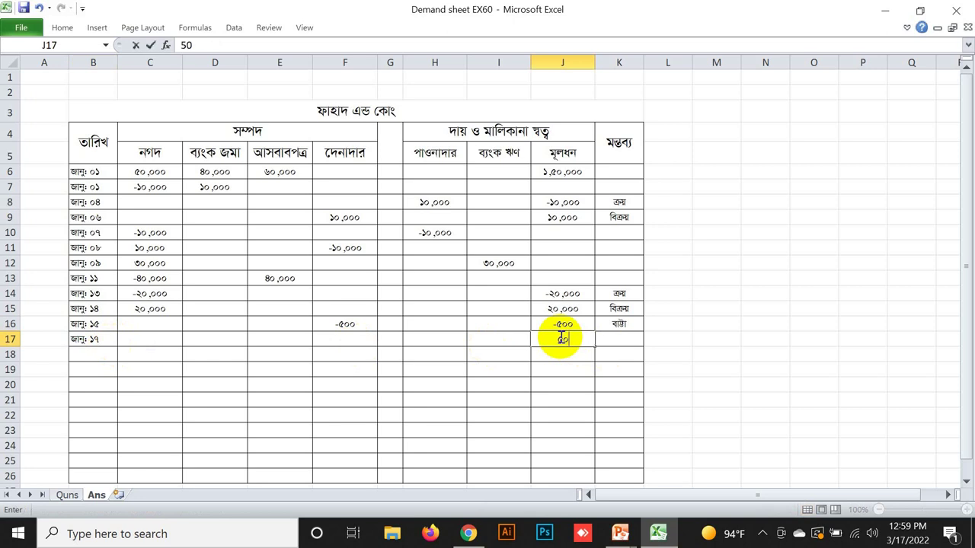
left_click(611, 338)
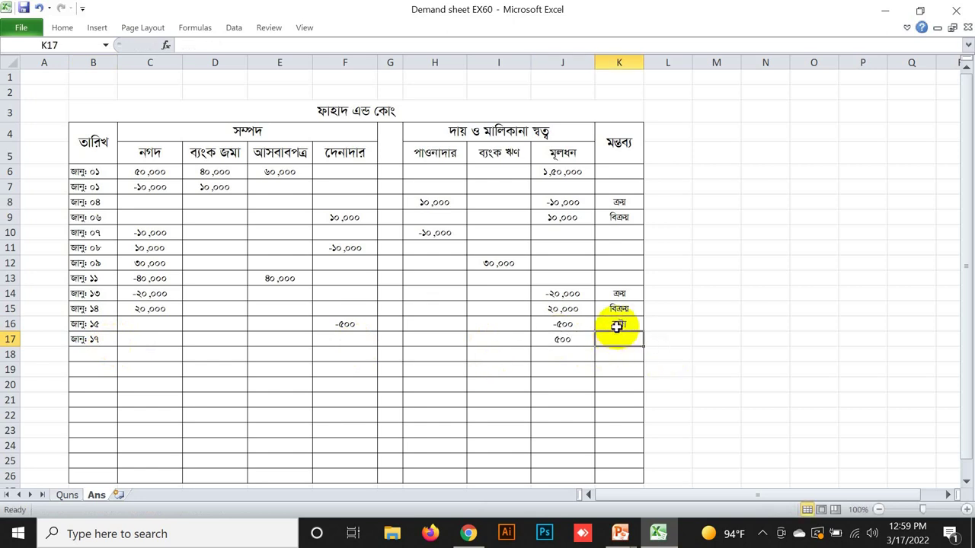
left_click(617, 324)
key("ctrl+c")
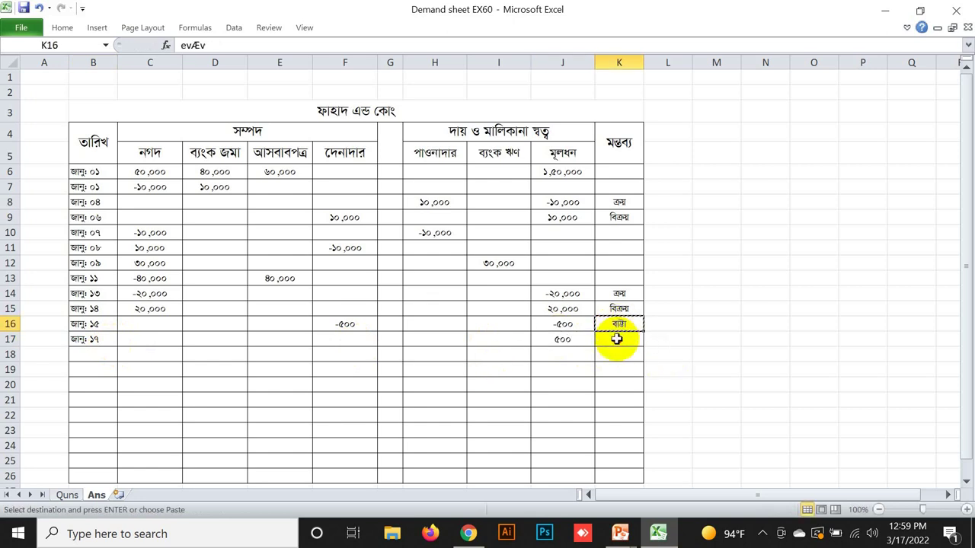
left_click(616, 339)
key("ctrl+v")
key("ctrl")
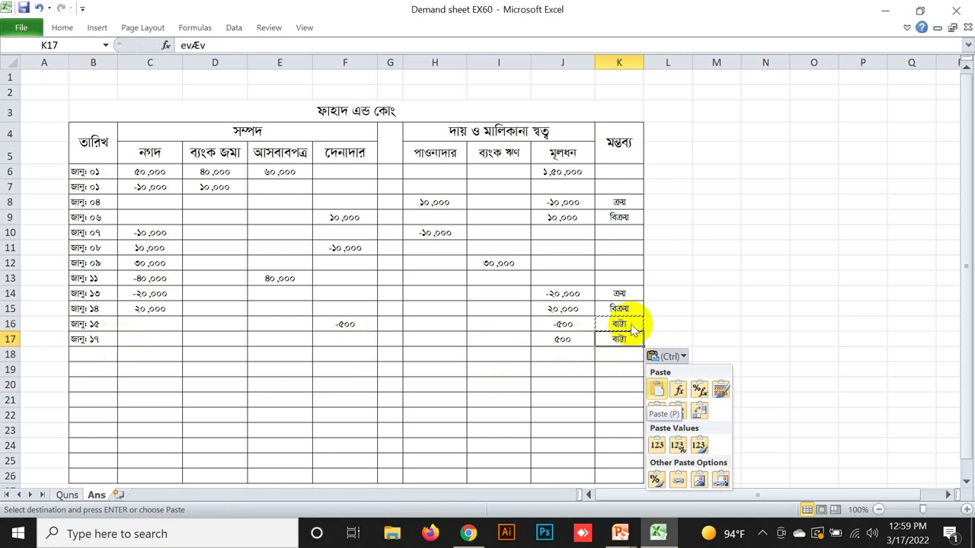
left_click(626, 323)
left_click(618, 355)
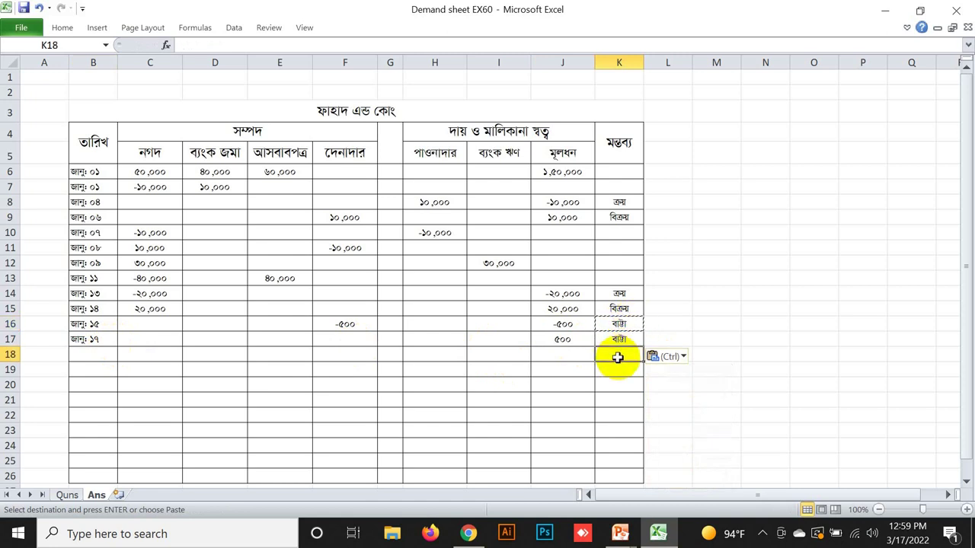
Step: Extend the discount remarks to বাট্টা প্রদান in K16 and বাট্টা প্রপ্তি in K17
double_click(630, 324)
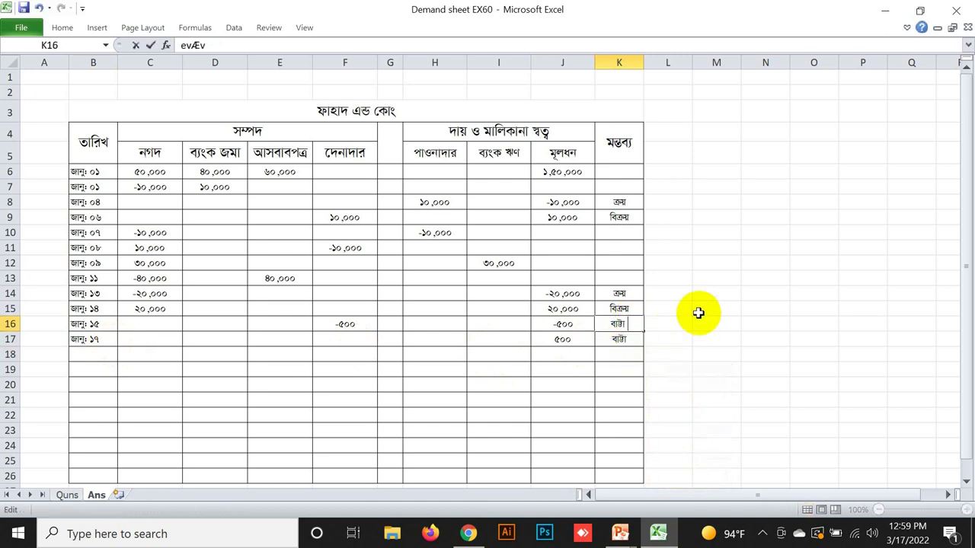
type("cÖ`vb")
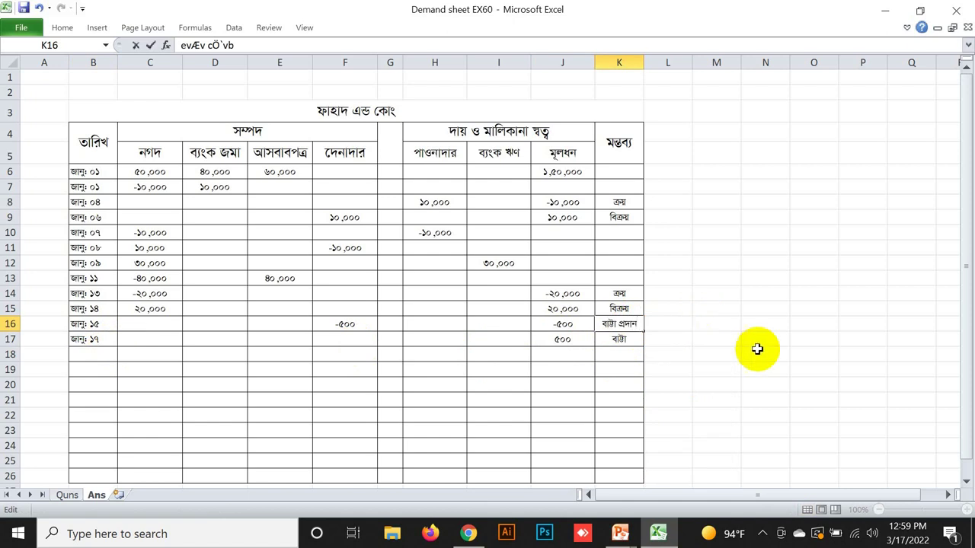
double_click(635, 340)
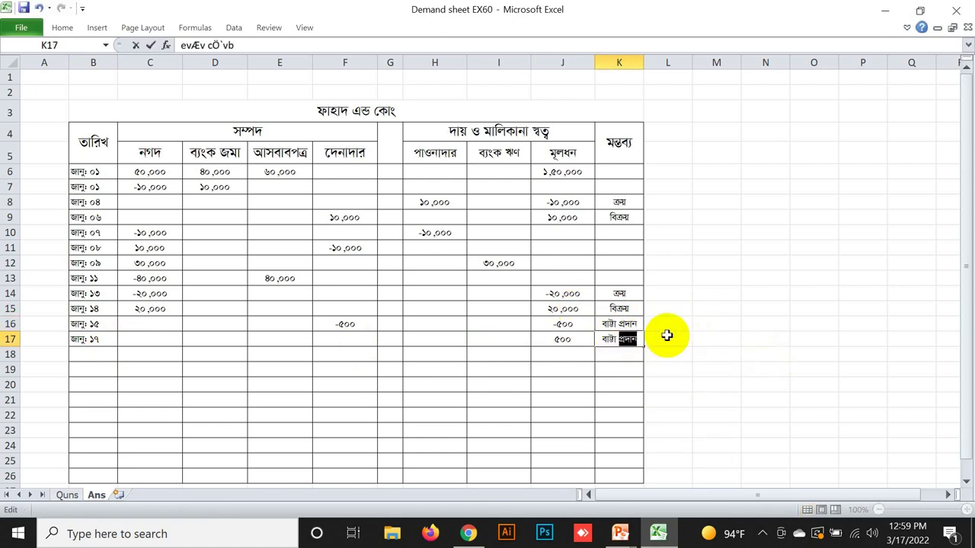
type("cÖw")
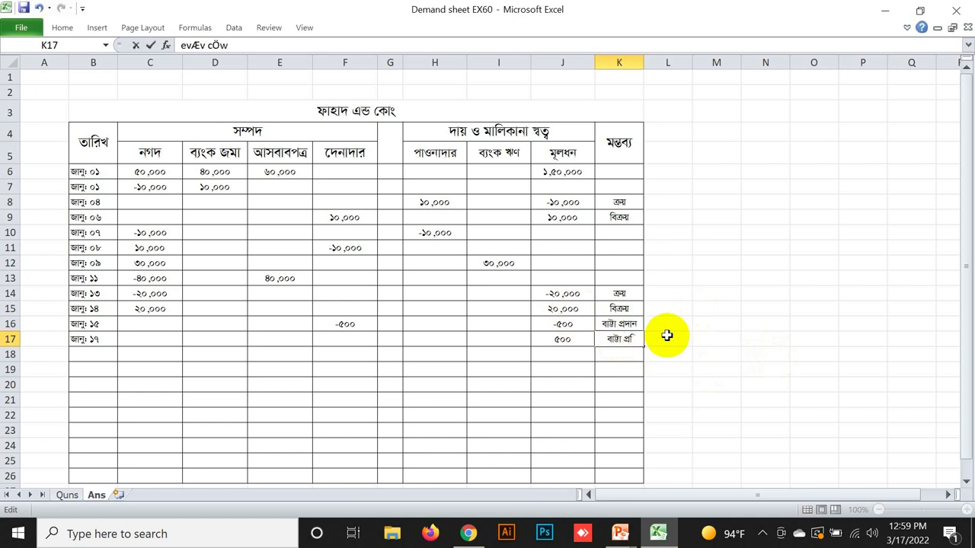
type("à")
key("BackSpace")
type("c&")
type("ß")
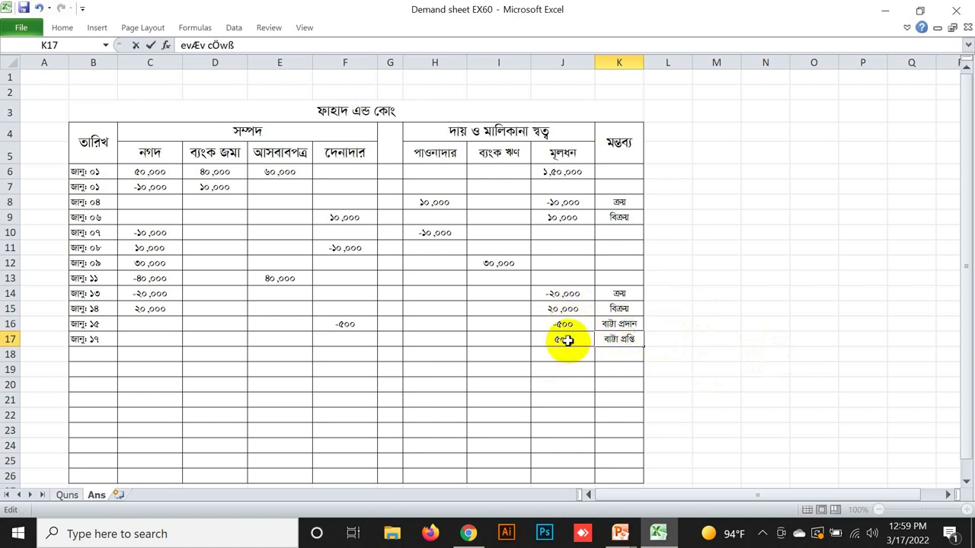
Step: Enter (500) as the negative creditor amount for January 17 in H17
left_click(567, 340)
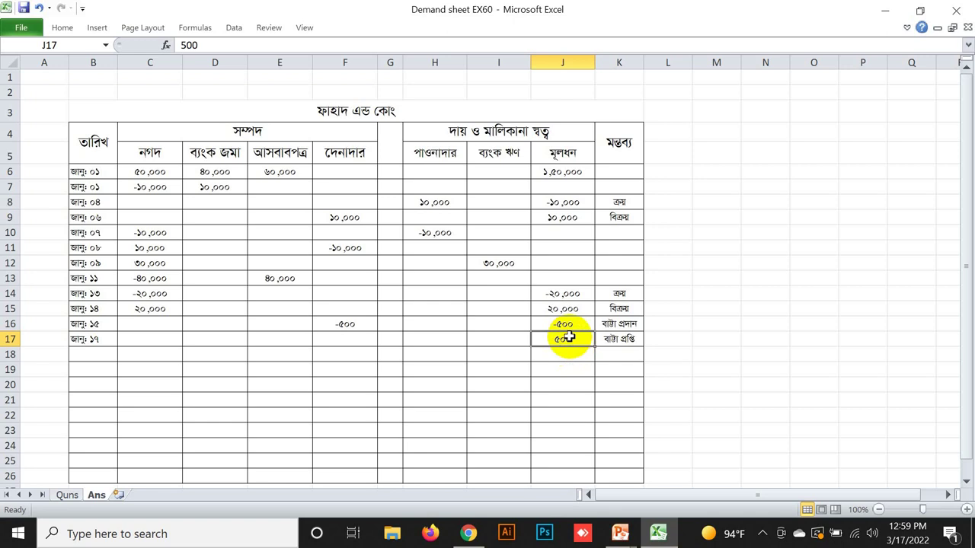
left_click(432, 338)
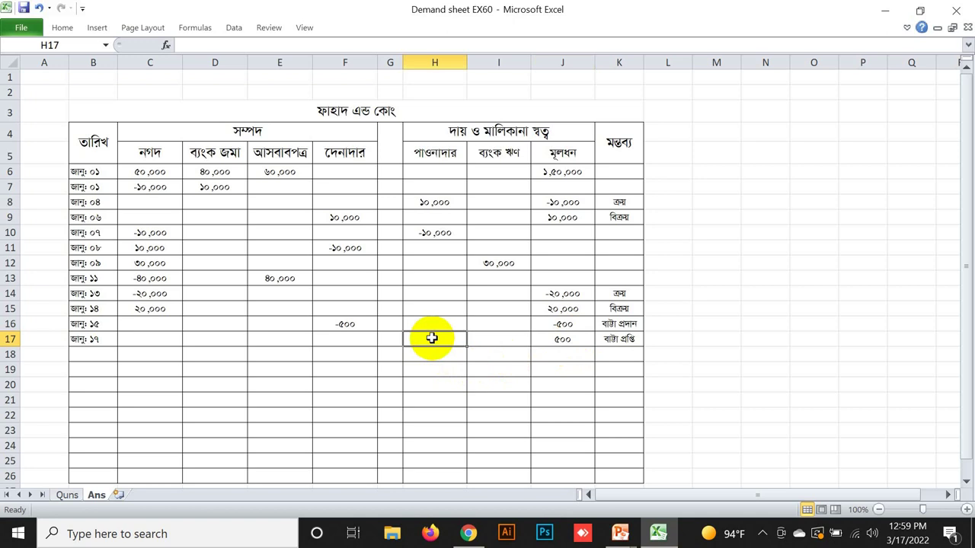
type("(")
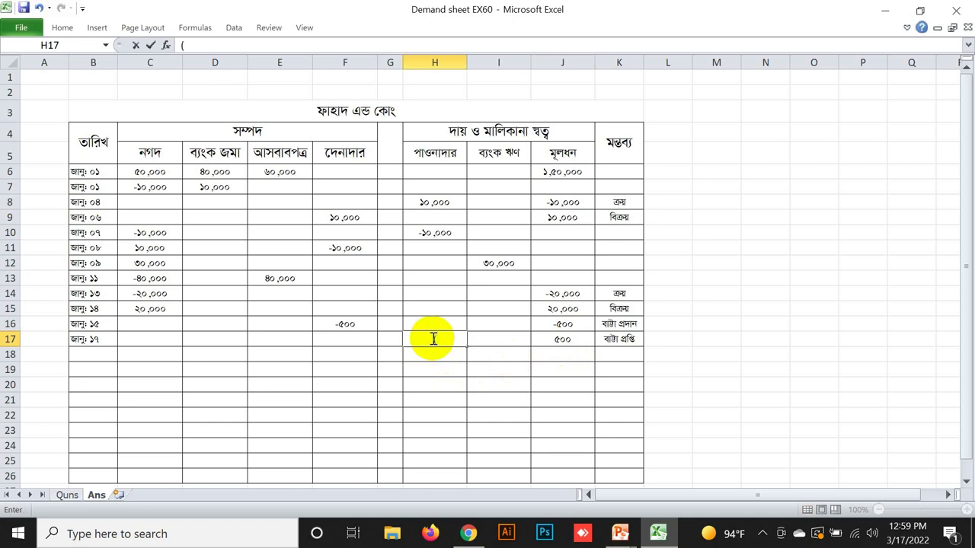
type("500)")
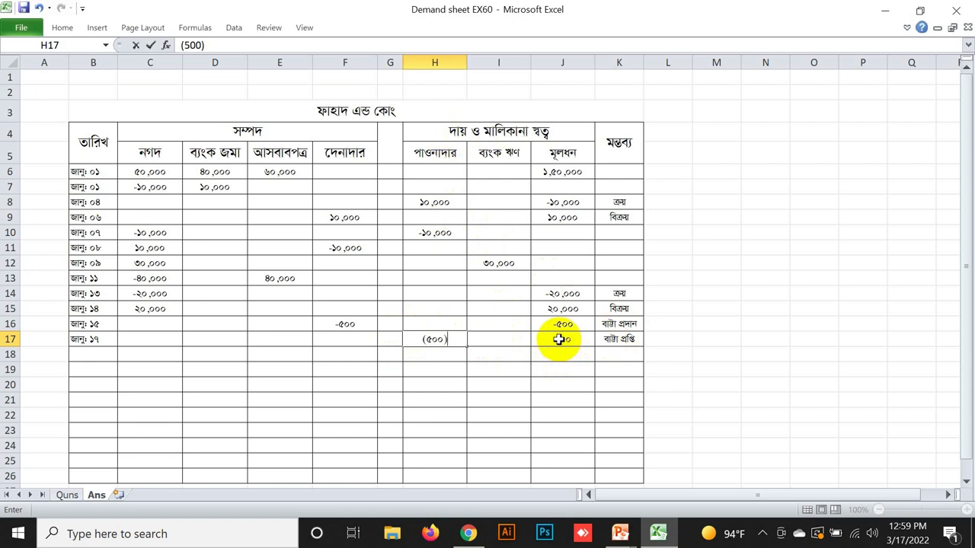
key("Return")
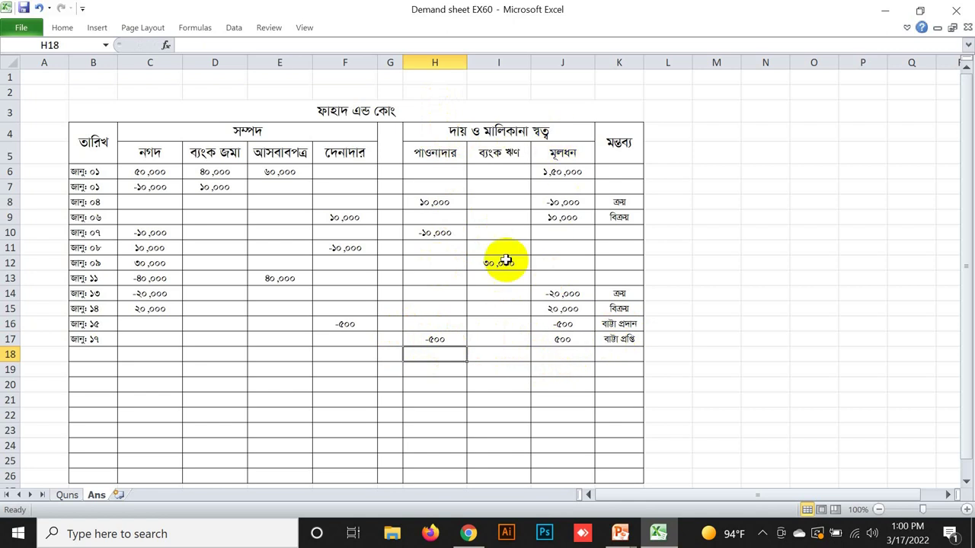
left_click(571, 341)
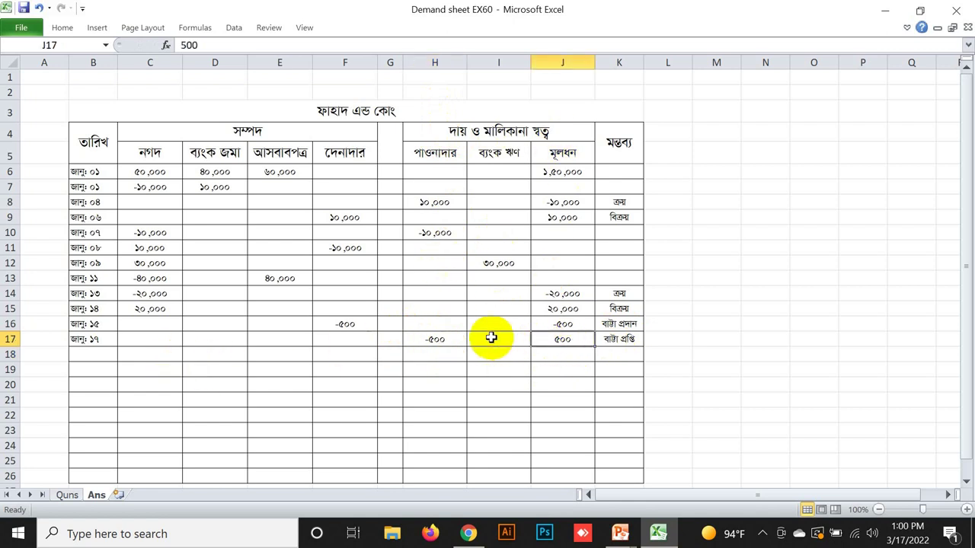
left_click(444, 343)
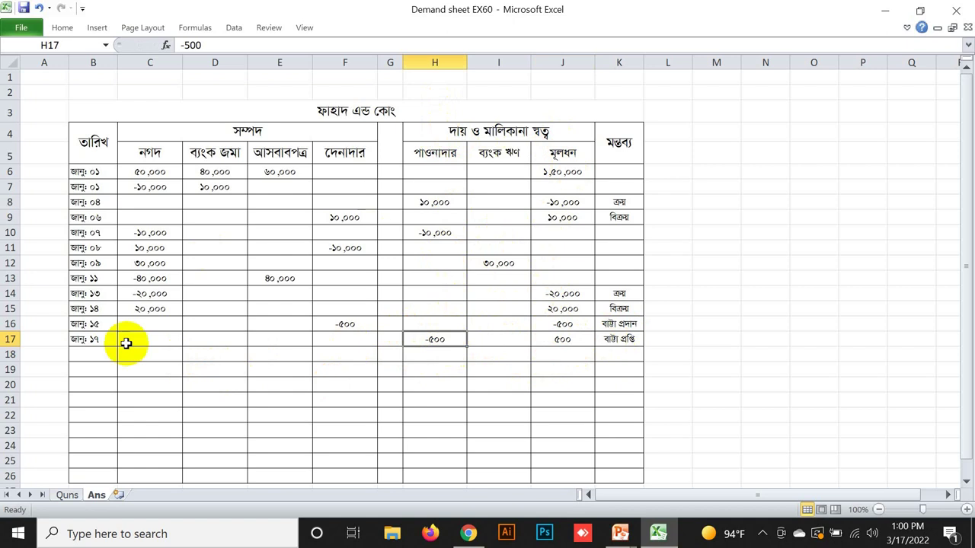
Step: Look up the January 18 bad debt transaction on the Quns sheet and fill the date জানু: ১৮ into B18 of the Ans sheet
left_click(65, 495)
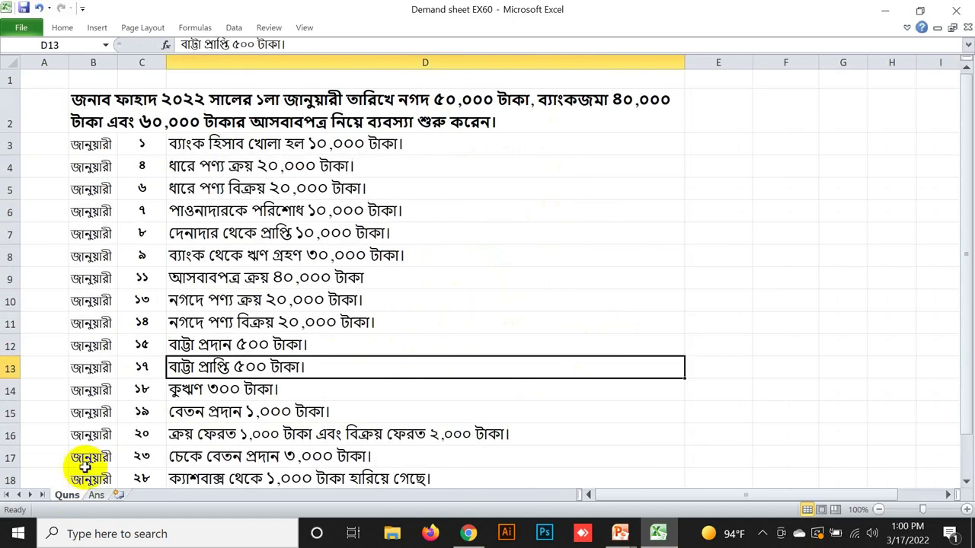
left_click(220, 392)
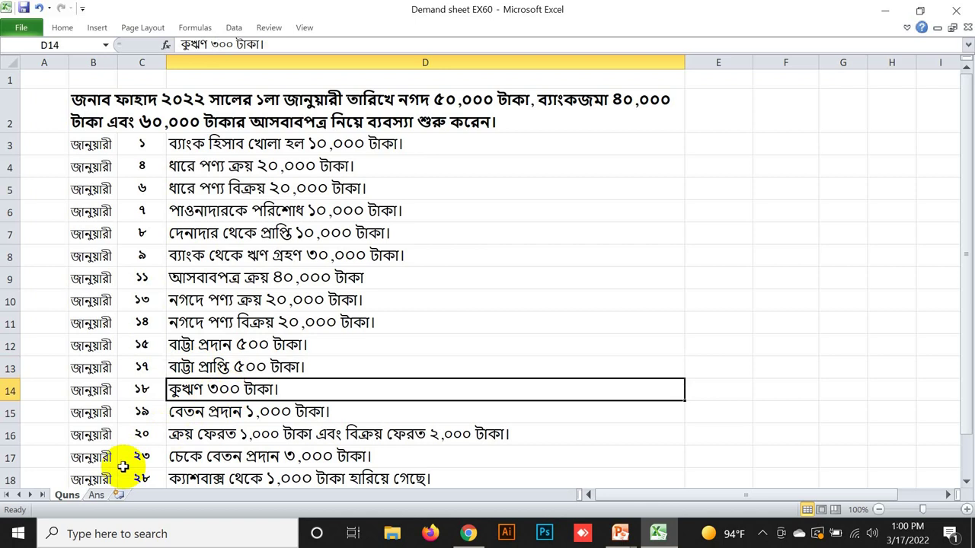
left_click(96, 495)
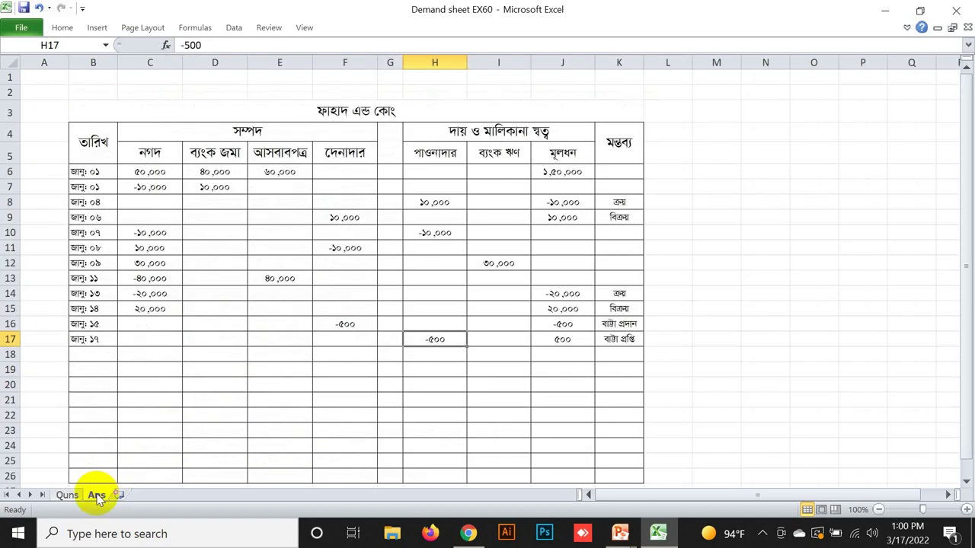
left_click(94, 342)
left_click_drag(114, 346, 121, 361)
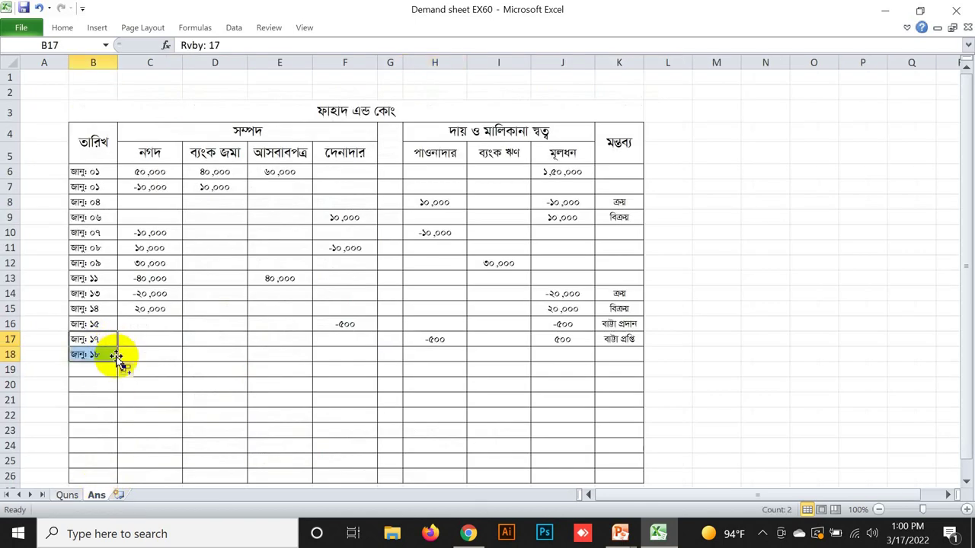
Step: Enter 300 in the capital column for January 18 in J18 and the bad debt remark কুঋণ in K18
left_click(555, 358)
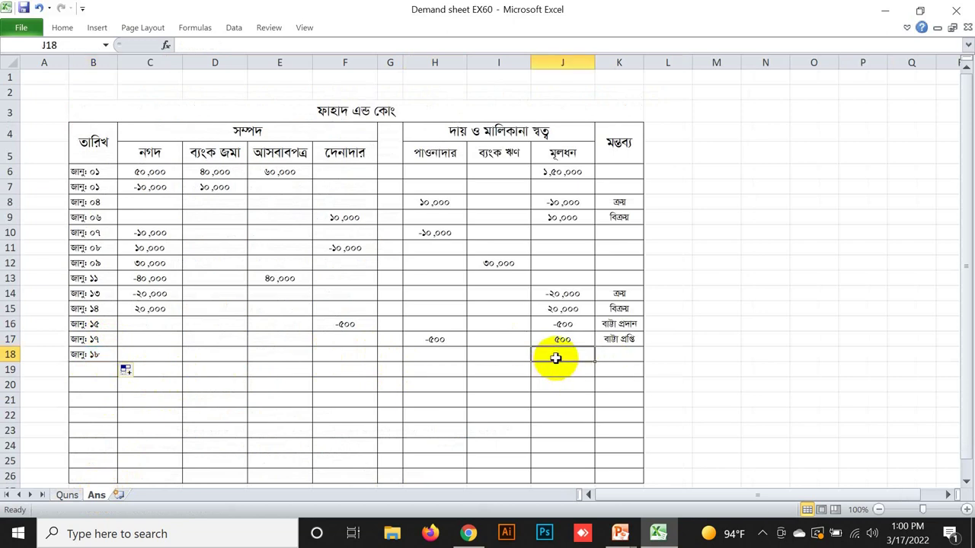
type("300")
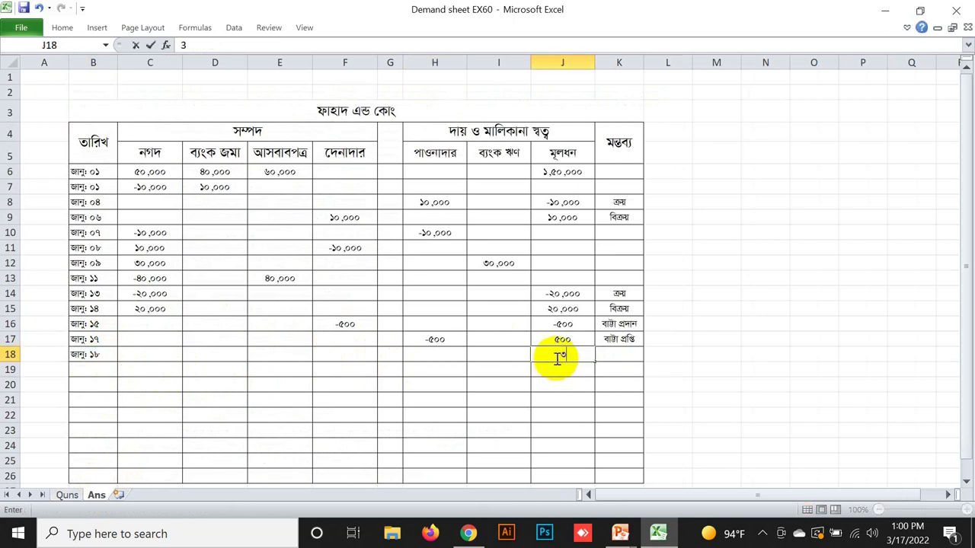
left_click(620, 357)
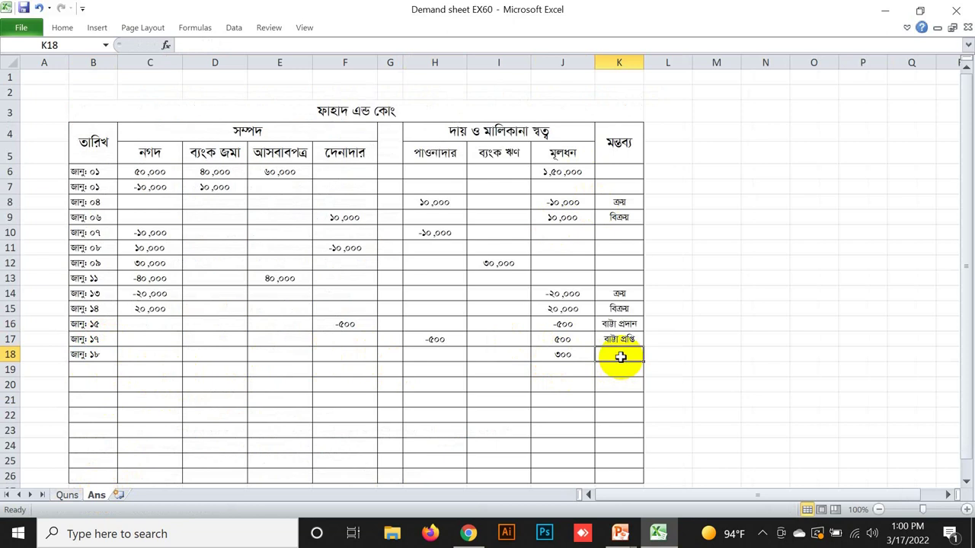
type("Kz")
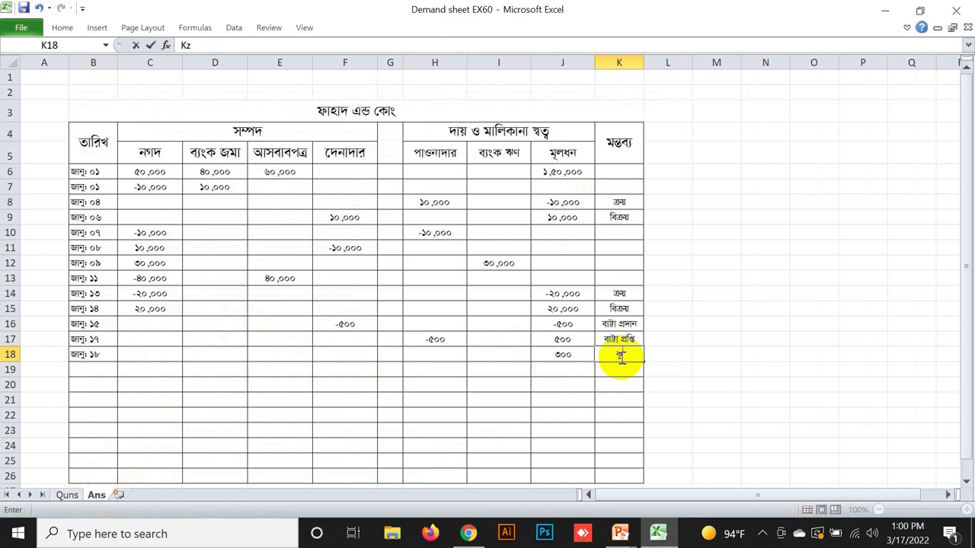
type("FY")
left_click(563, 355)
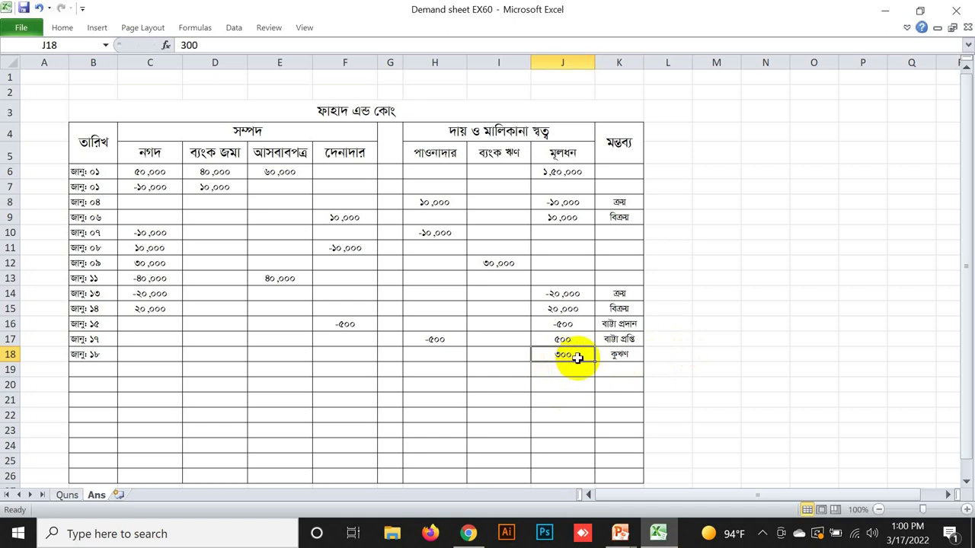
Step: Enter (300) as the negative debtor amount for January 18 in F18
left_click(615, 354)
left_click(580, 354)
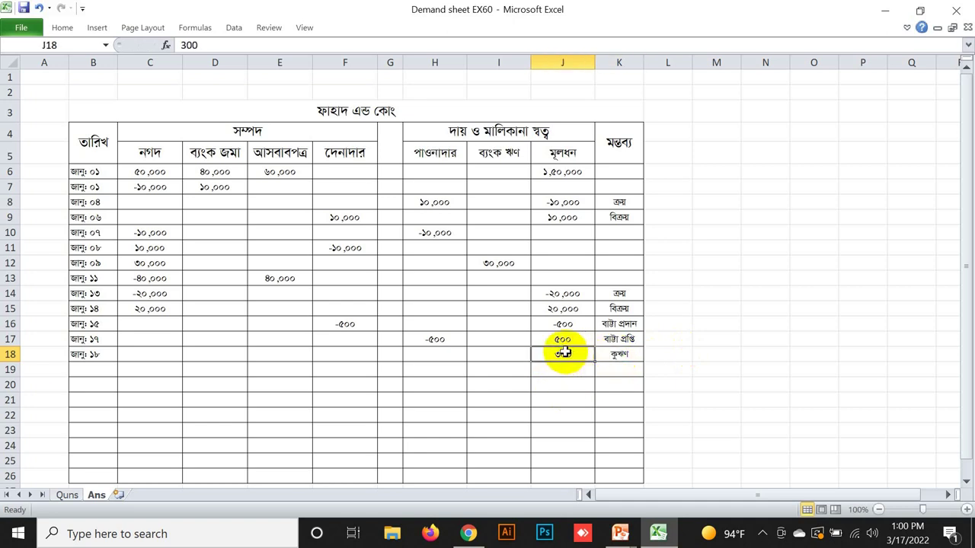
left_click(342, 354)
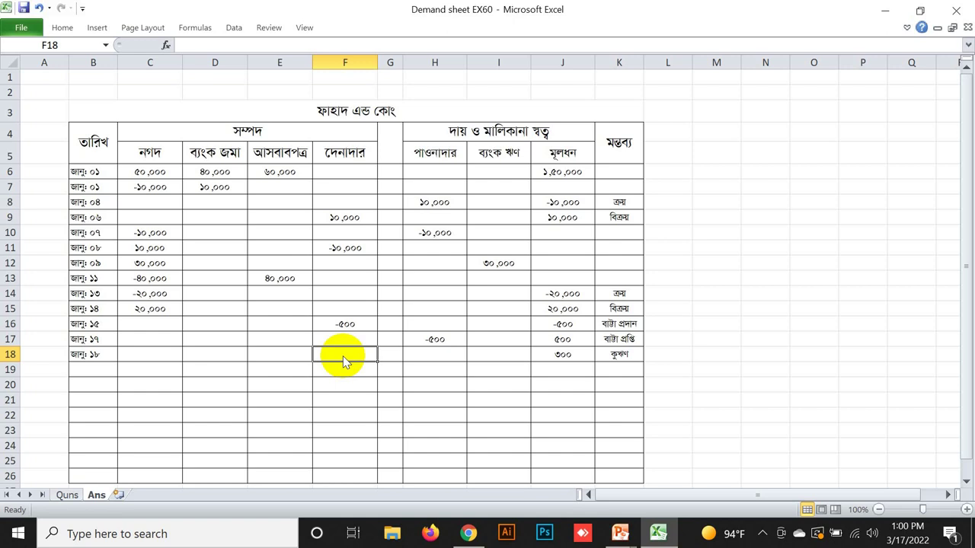
type("(300)")
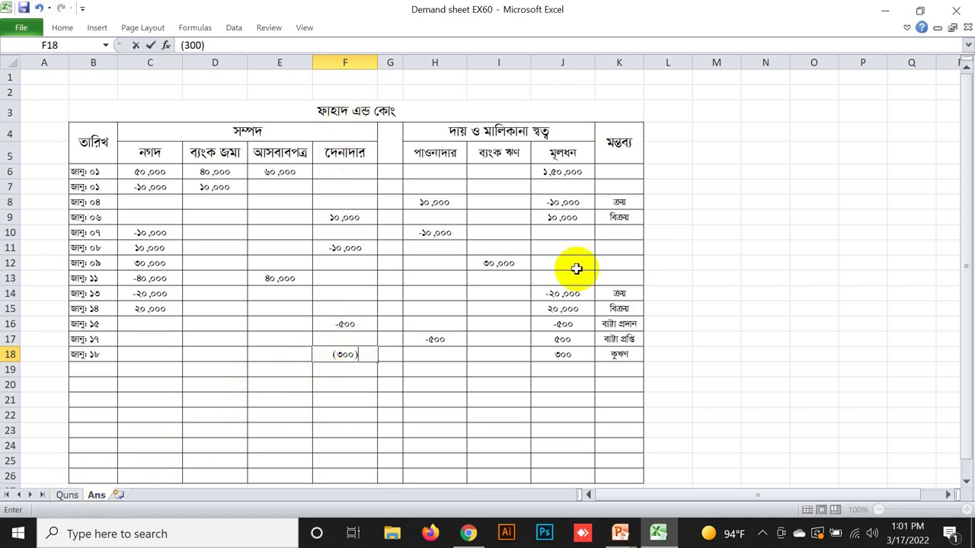
Step: Change the January 18 capital amount in J18 to (300)
left_click(572, 355)
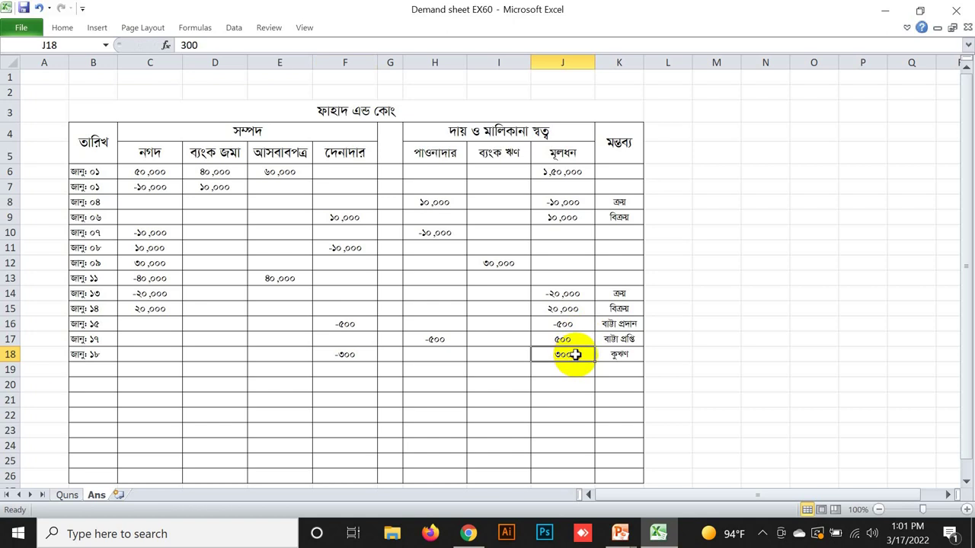
key("BackSpace")
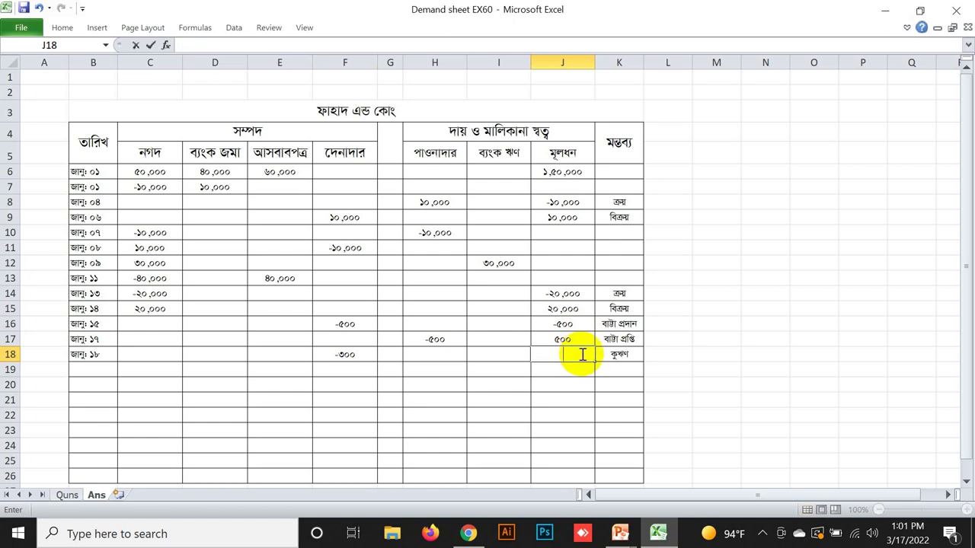
type("(300)")
left_click(564, 379)
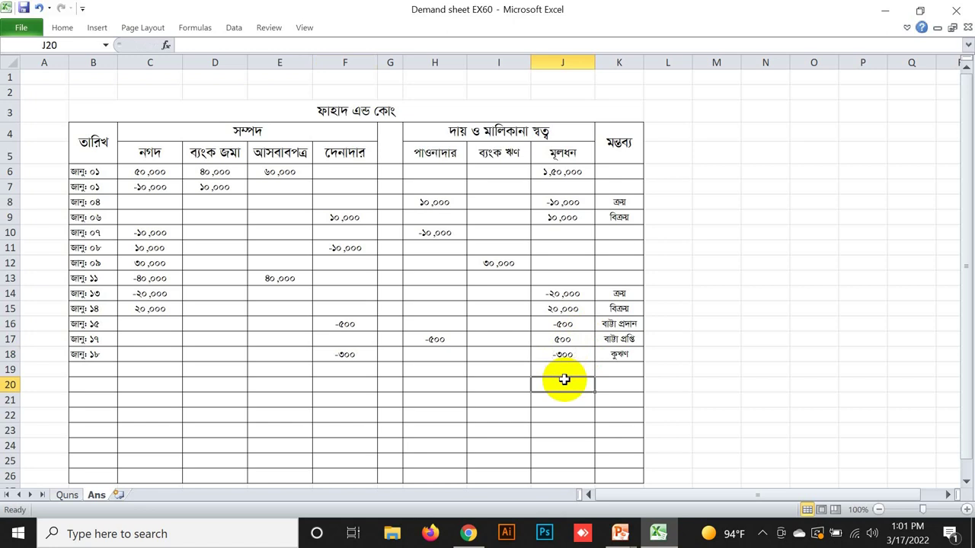
Step: Look up the January 19 salary transaction on the Quns sheet and fill the date জানু: ১৯ into B19 of the Ans sheet
left_click(66, 495)
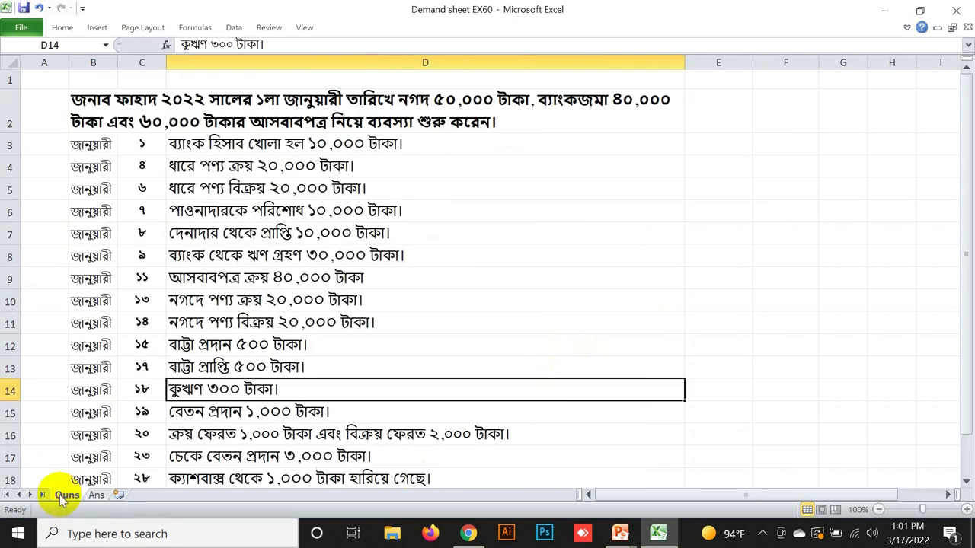
left_click(258, 411)
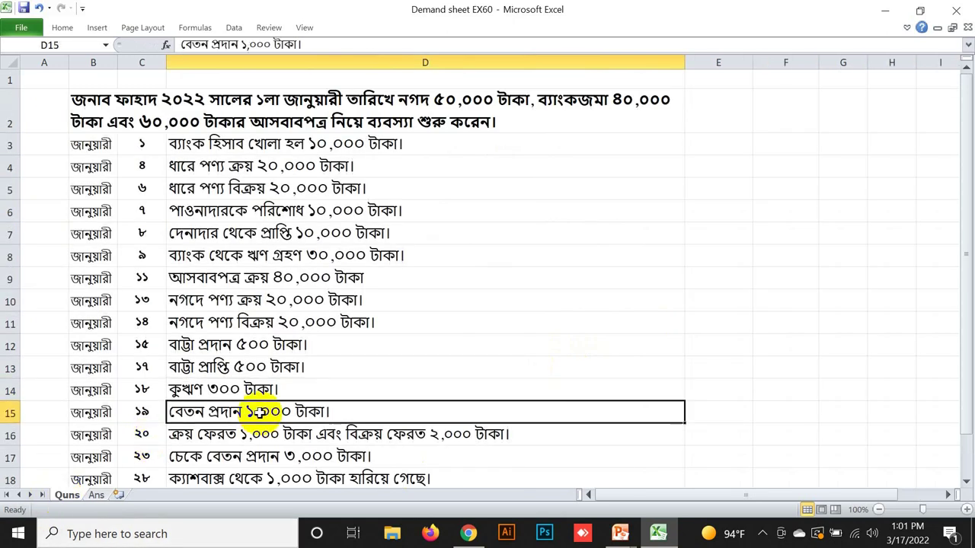
scroll(259, 412, "down", 2)
scroll(259, 412, "up", 1)
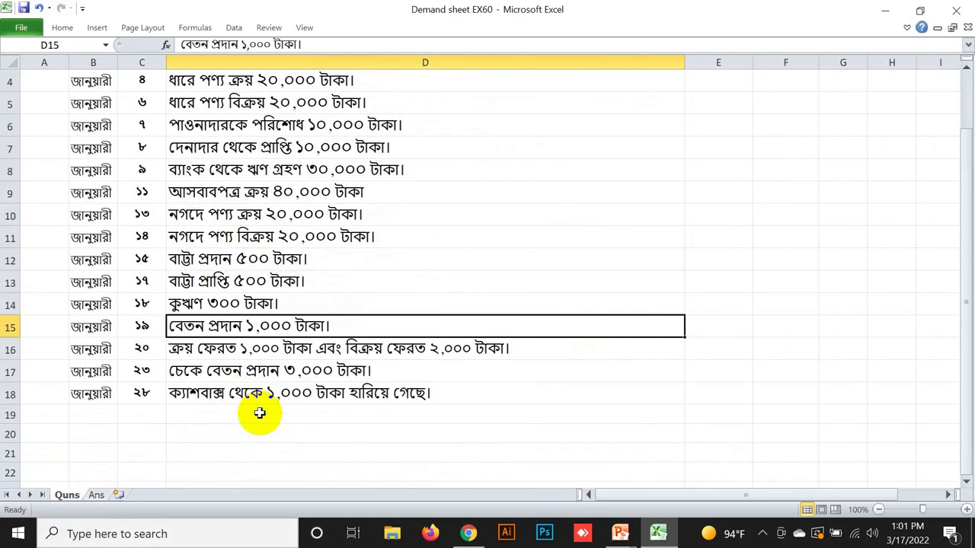
left_click(93, 495)
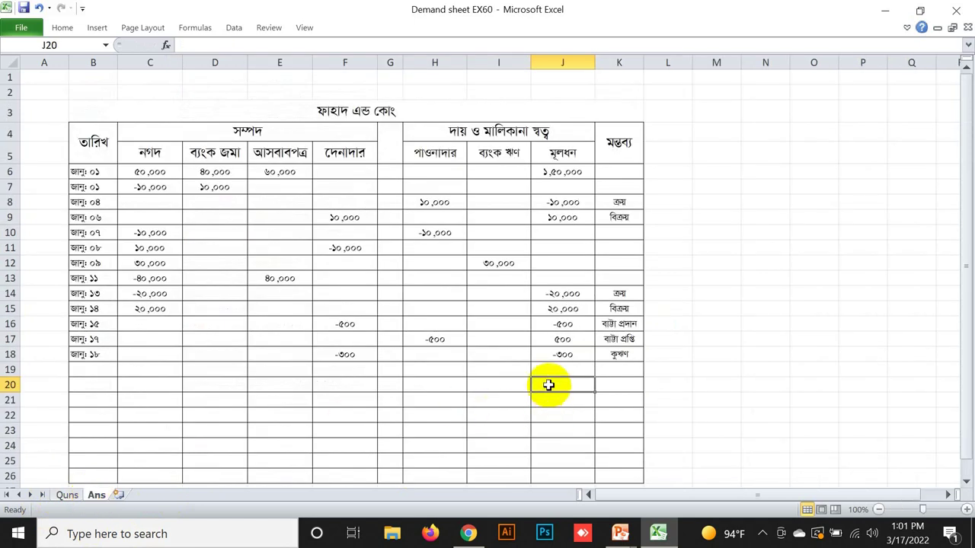
left_click(87, 356)
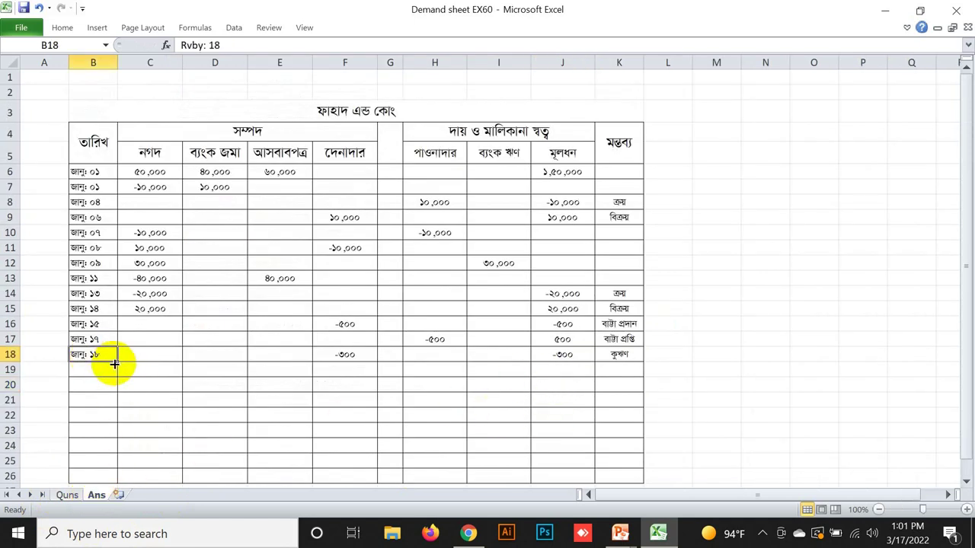
left_click_drag(115, 363, 112, 376)
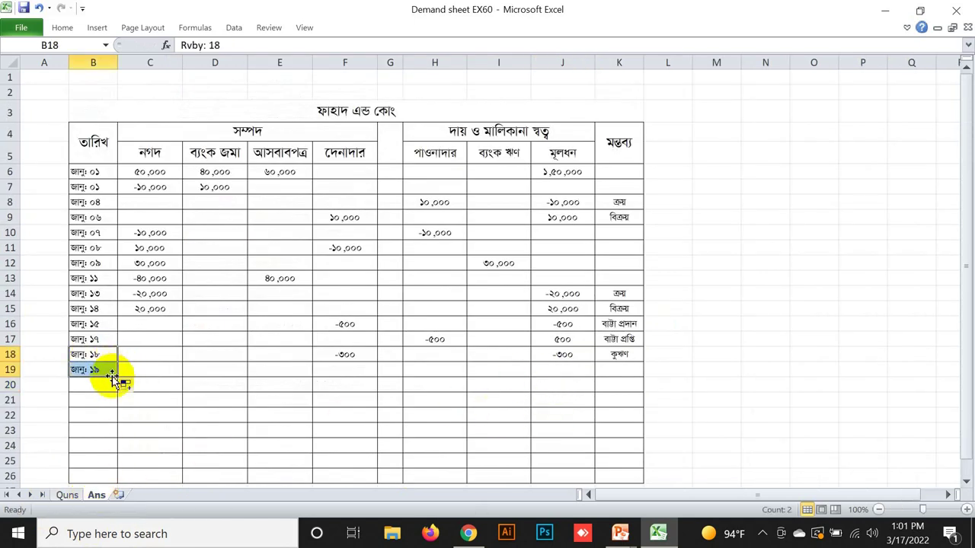
Step: Recheck the January 19 salary transaction on the Quns sheet and enter (1,000) as the negative capital amount in J19 of the Ans sheet
left_click(66, 496)
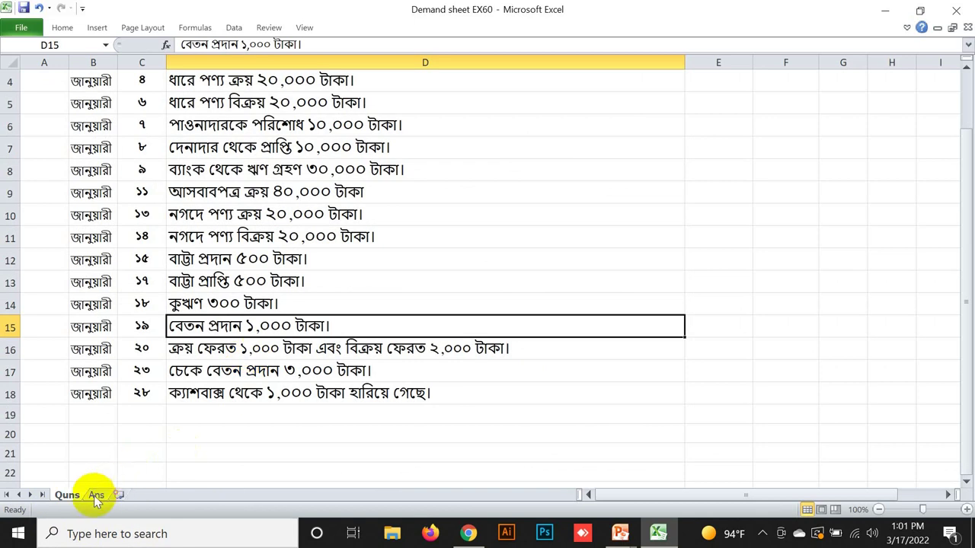
left_click(96, 496)
left_click(576, 372)
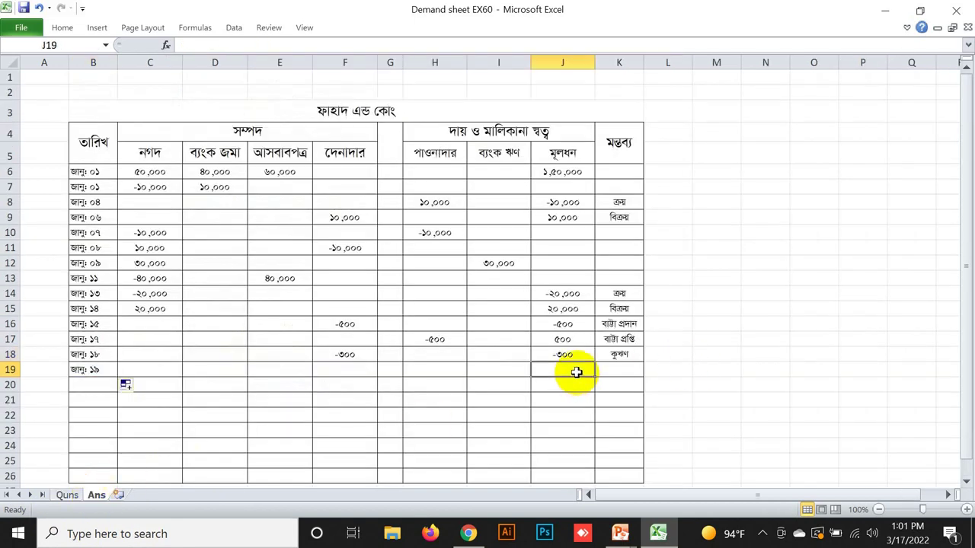
type("(100")
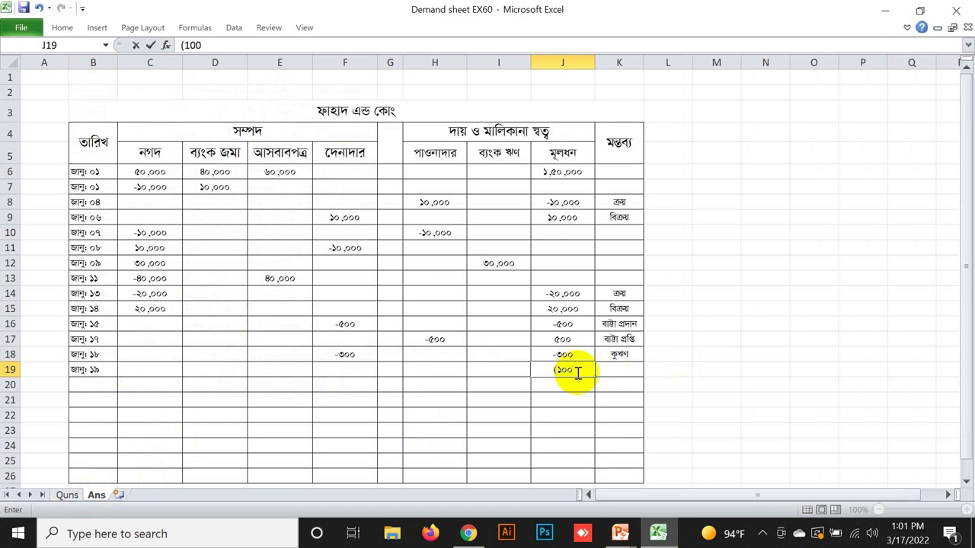
type("0")
key("BackSpace")
key("BackSpace")
key("BackSpace")
type(",000")
Step: Enter the salary remark বেতন for January 19 in K19
left_click(607, 372)
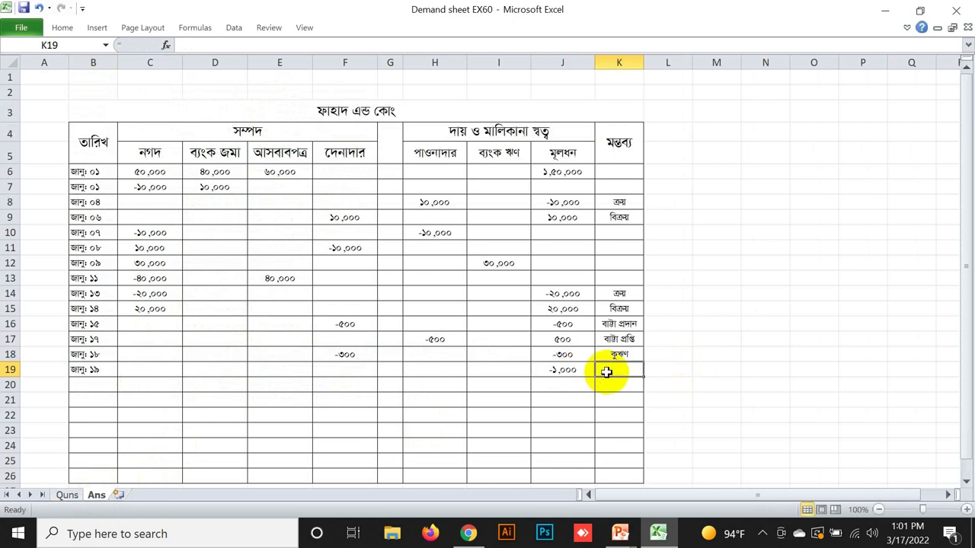
type("‡")
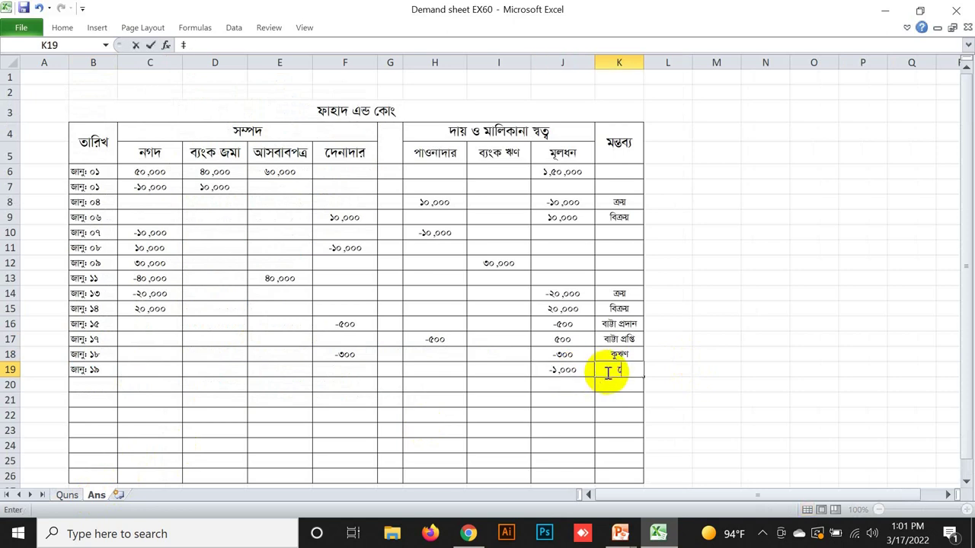
type("eZb")
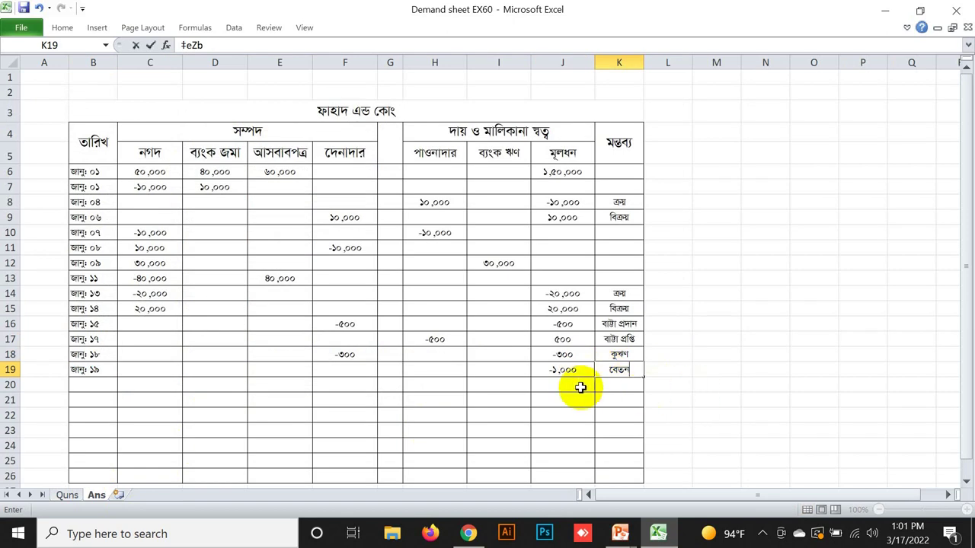
left_click(572, 373)
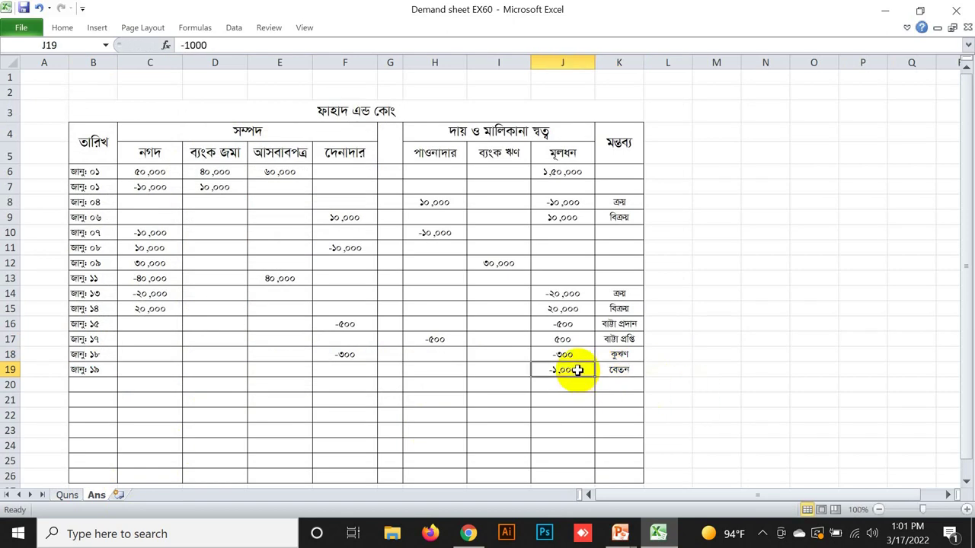
Step: Enter (1,000) as the negative cash amount for January 19 in C19
left_click(153, 371)
type("(")
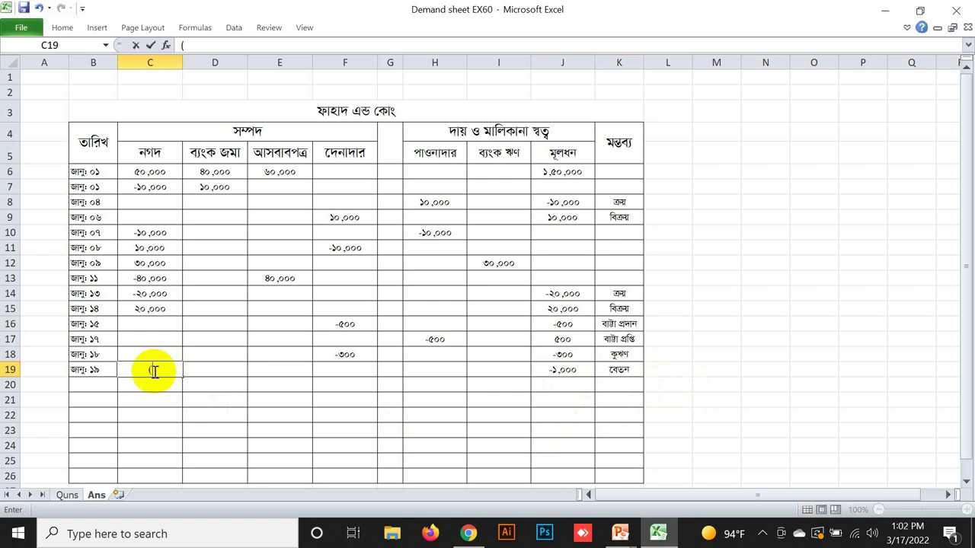
type("1,000)")
key("Return")
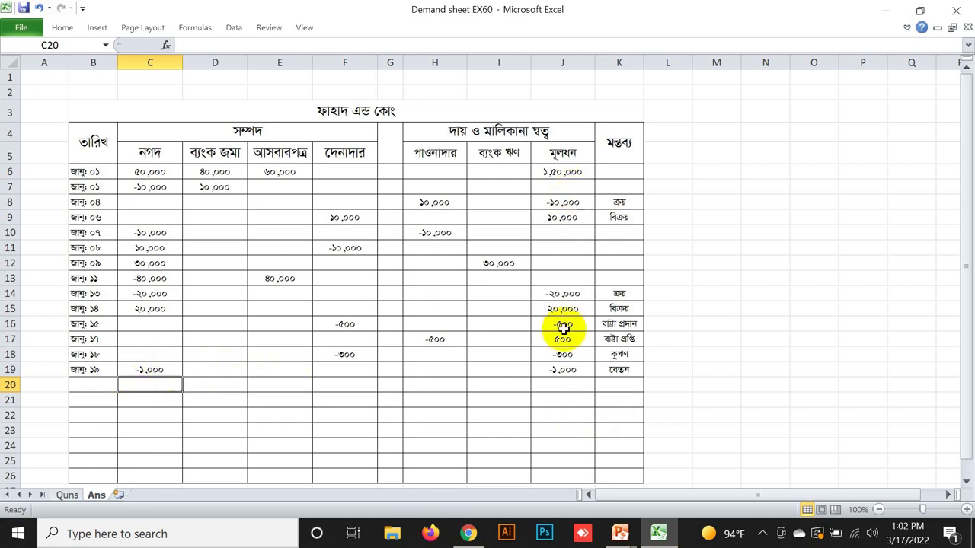
left_click(574, 370)
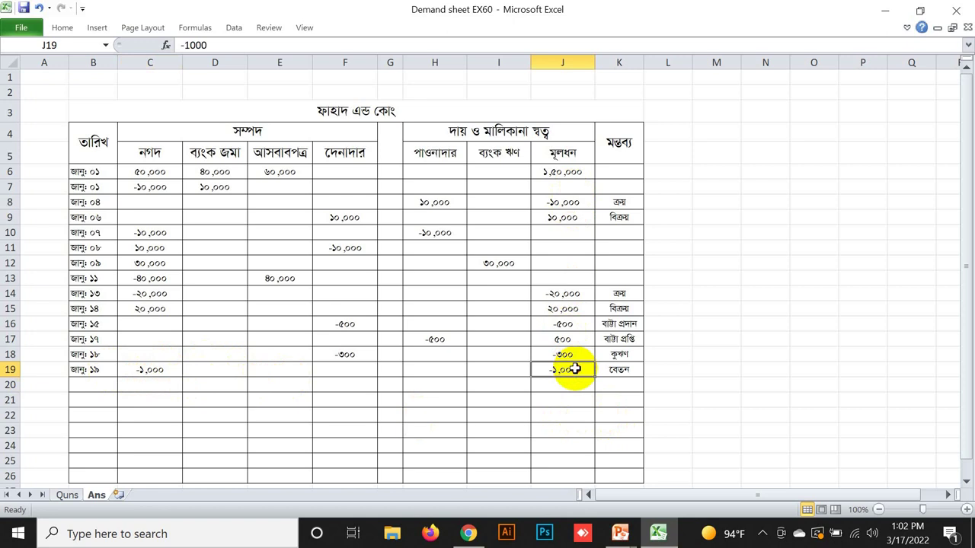
left_click(157, 370)
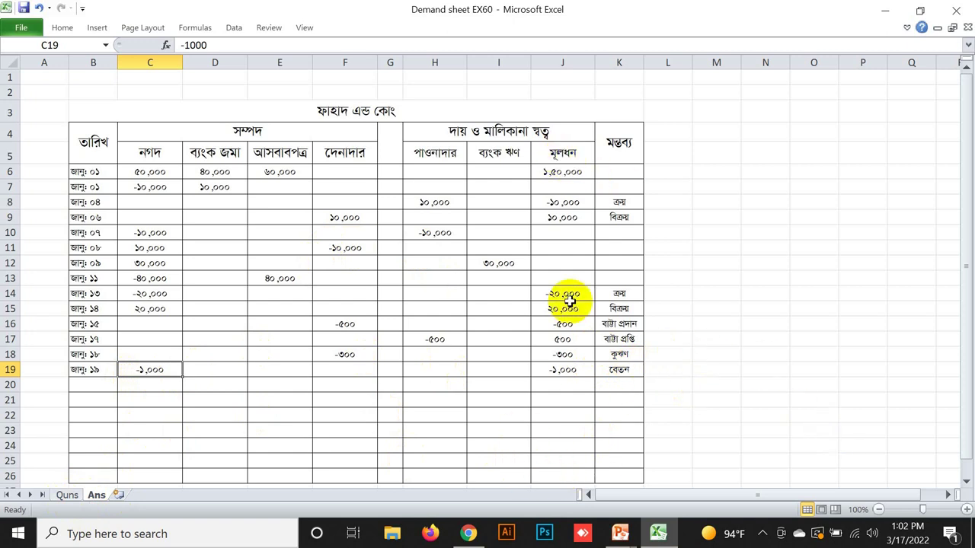
left_click(564, 370)
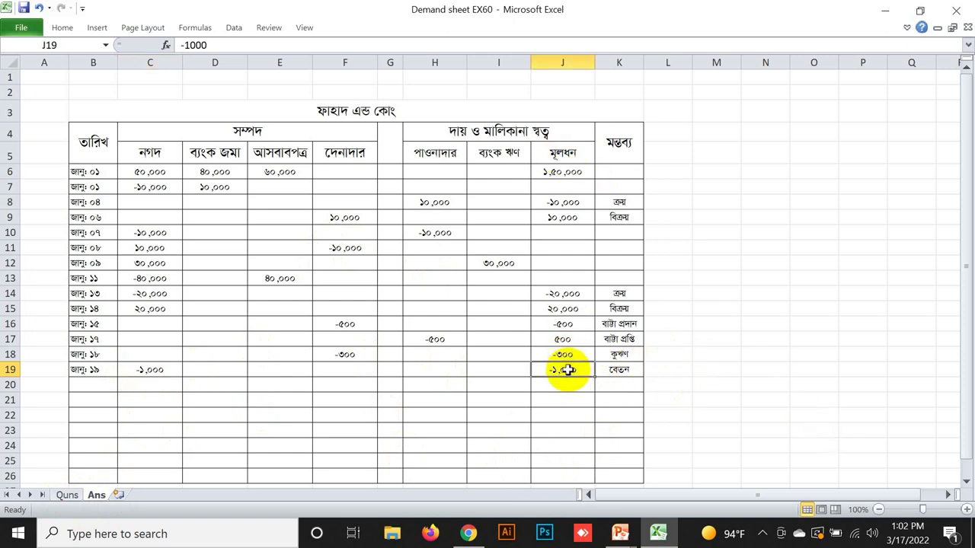
left_click(155, 371)
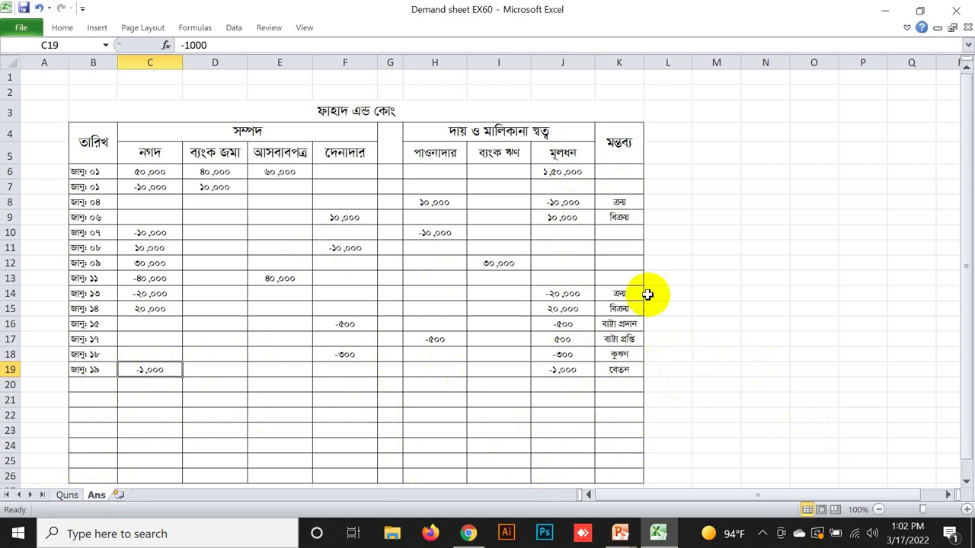
left_click(619, 370)
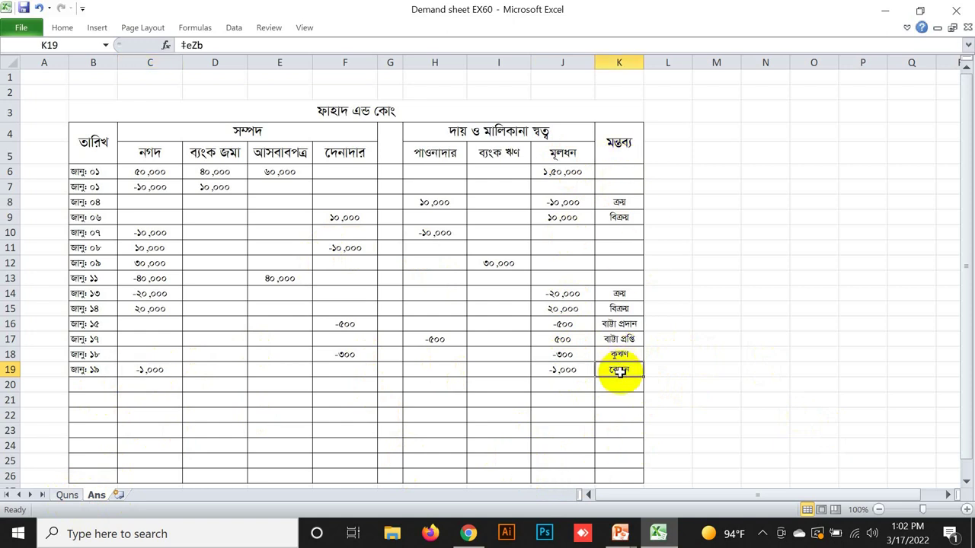
Step: Look up the January 20 purchase return on the Quns sheet and fill the date জানু: ২০ into B20 of the Ans sheet
left_click(67, 496)
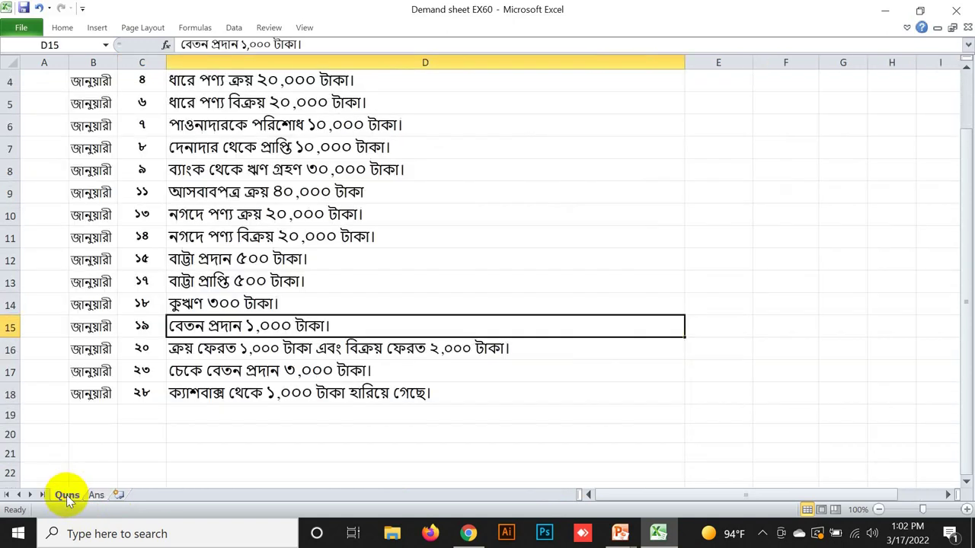
left_click(230, 353)
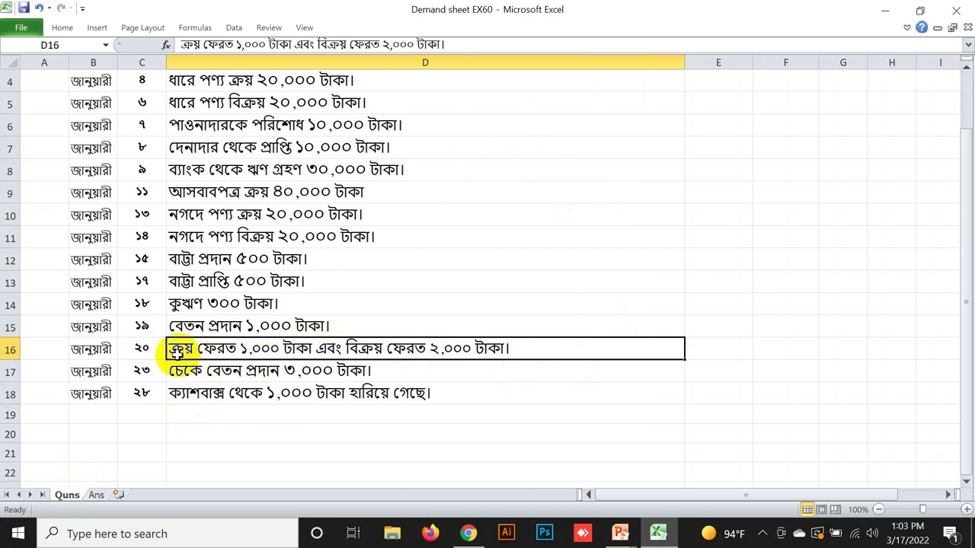
double_click(313, 348)
mouse_move(314, 348)
left_mouse_down()
mouse_move(156, 348)
mouse_move(191, 363)
mouse_move(300, 357)
left_mouse_up()
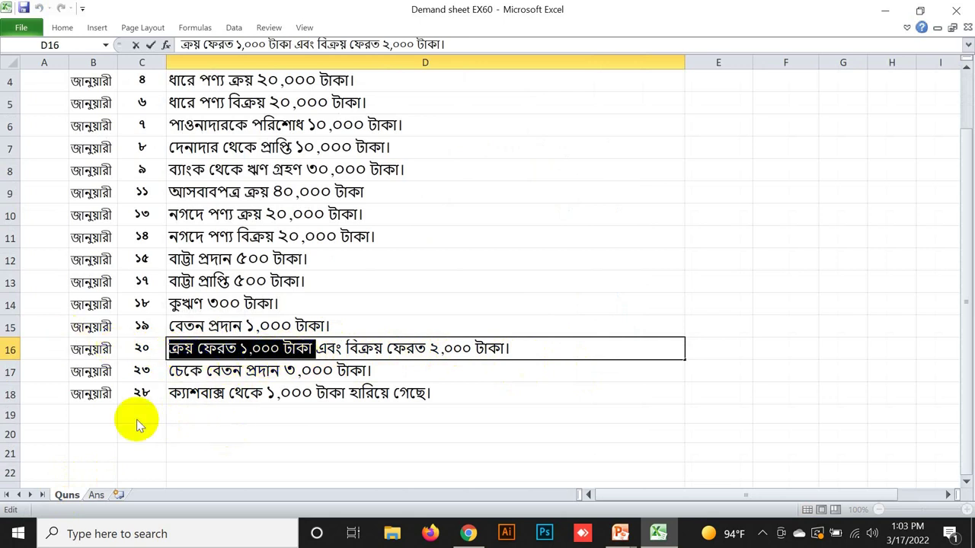
key("ctrl+x")
left_click(98, 496)
left_click(76, 373)
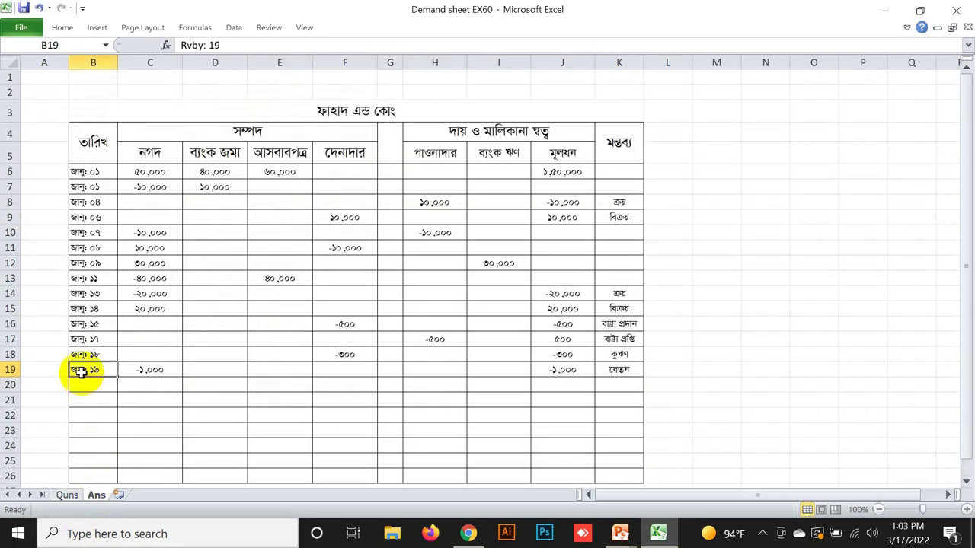
left_click_drag(116, 379, 119, 391)
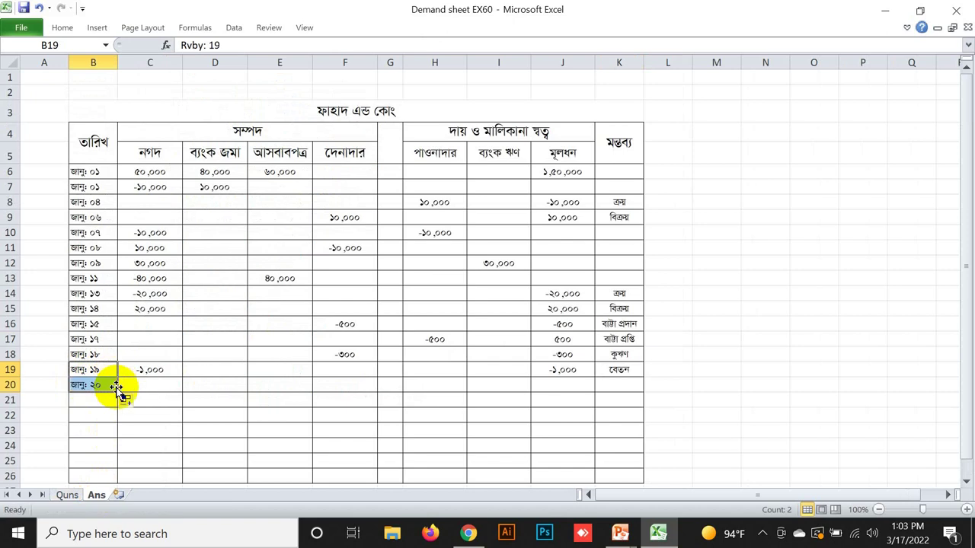
left_click(104, 402)
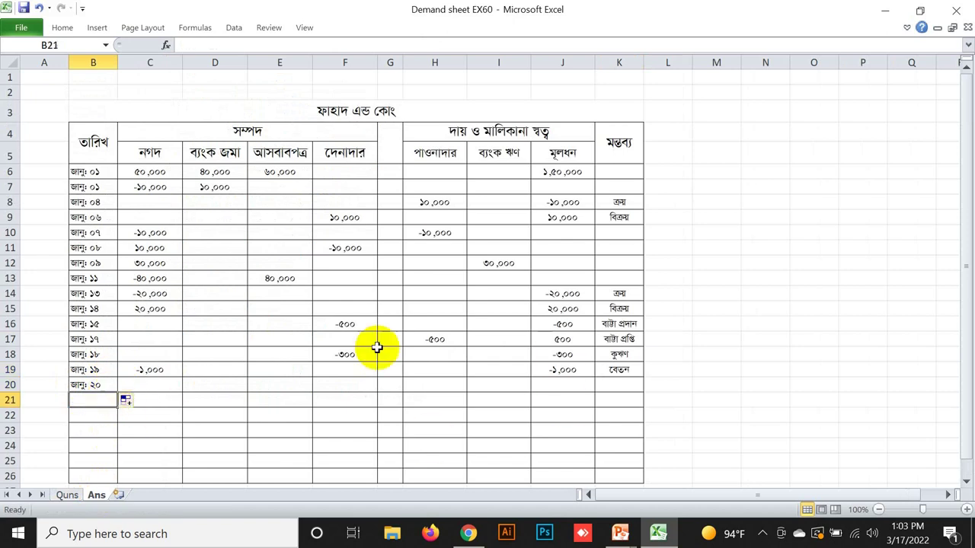
Step: Enter 1000 as the January 20 capital amount in J20 and the purchase return remark ক্রয় ফেরত in K20
left_click(623, 202)
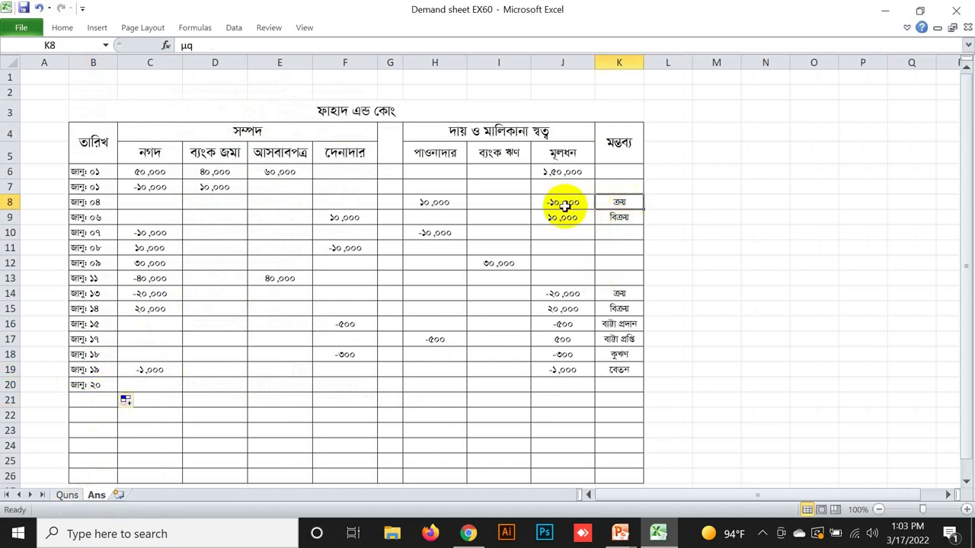
left_click(562, 204)
left_click(558, 386)
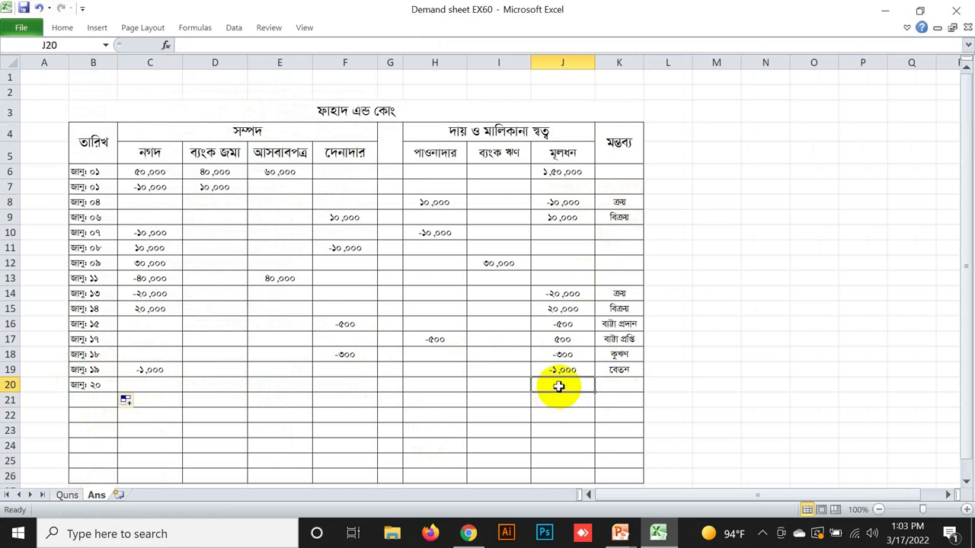
type("1")
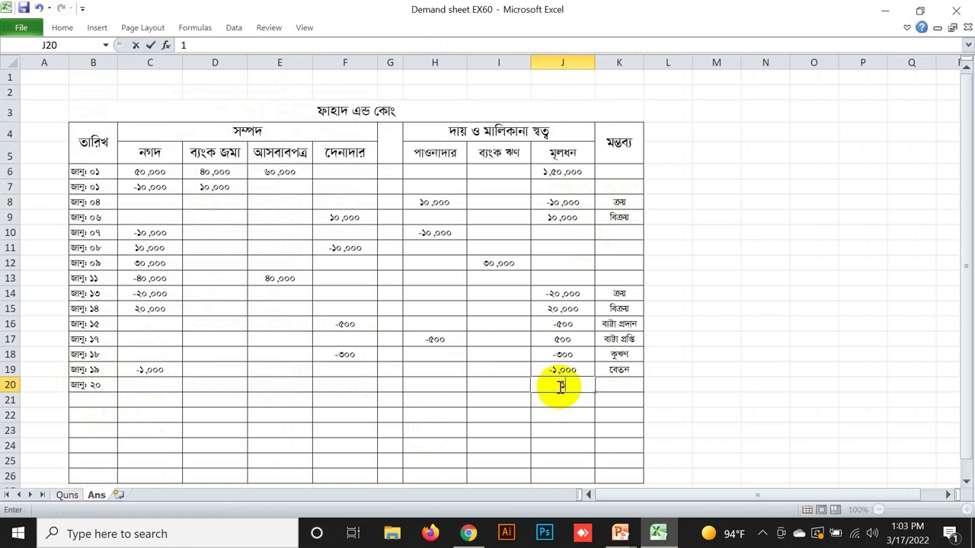
type("000")
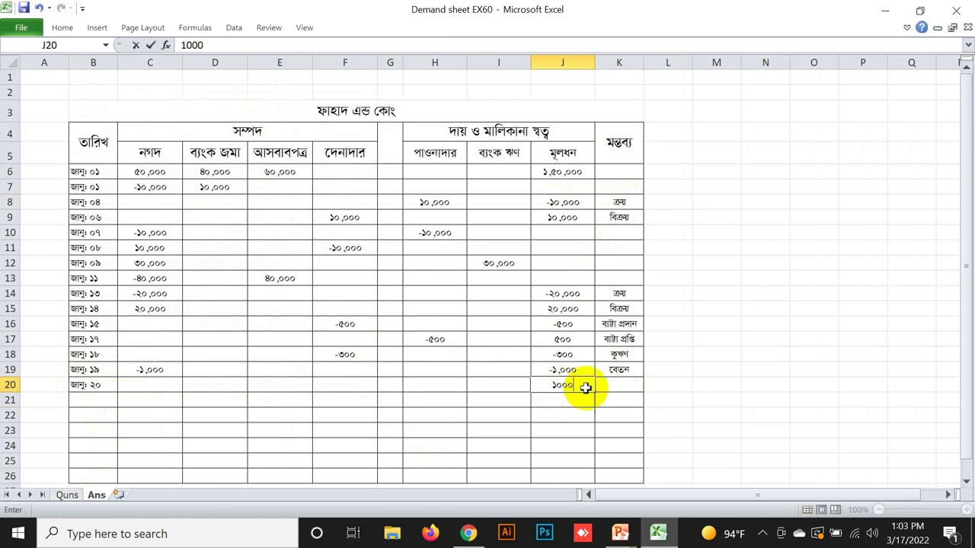
left_click(624, 385)
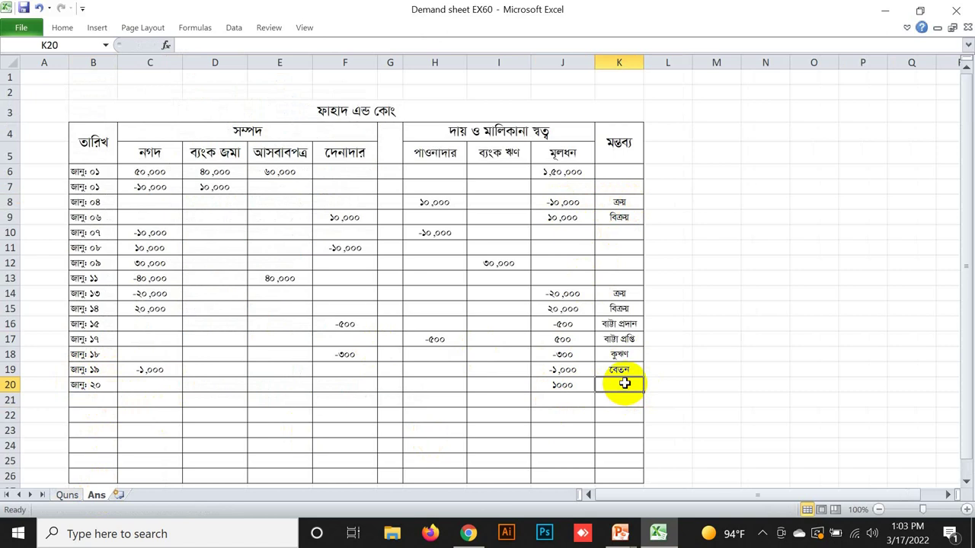
type("µq †diZ")
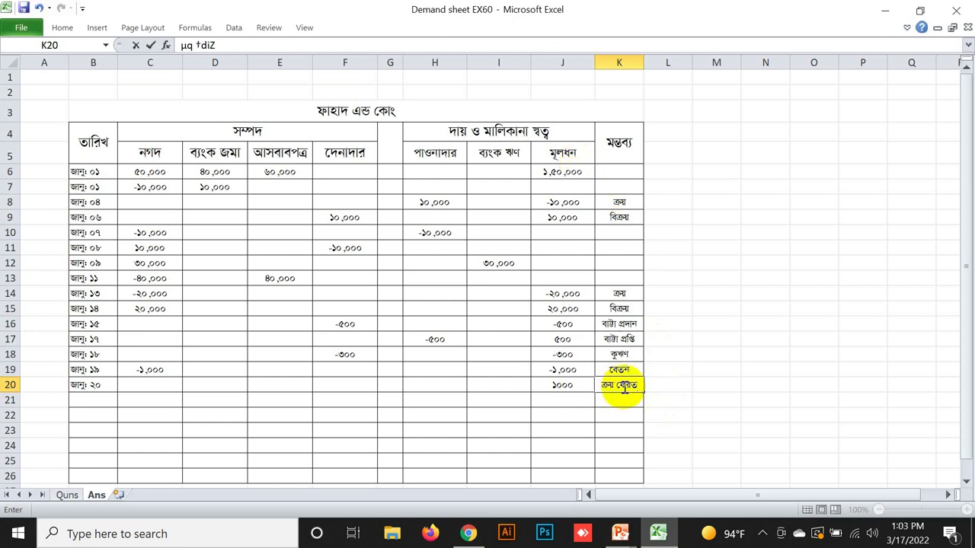
Step: Check the January 4 credit purchase in row 8 and enter (1,000) as the negative payables amount for January 20 in H20
left_click(622, 202)
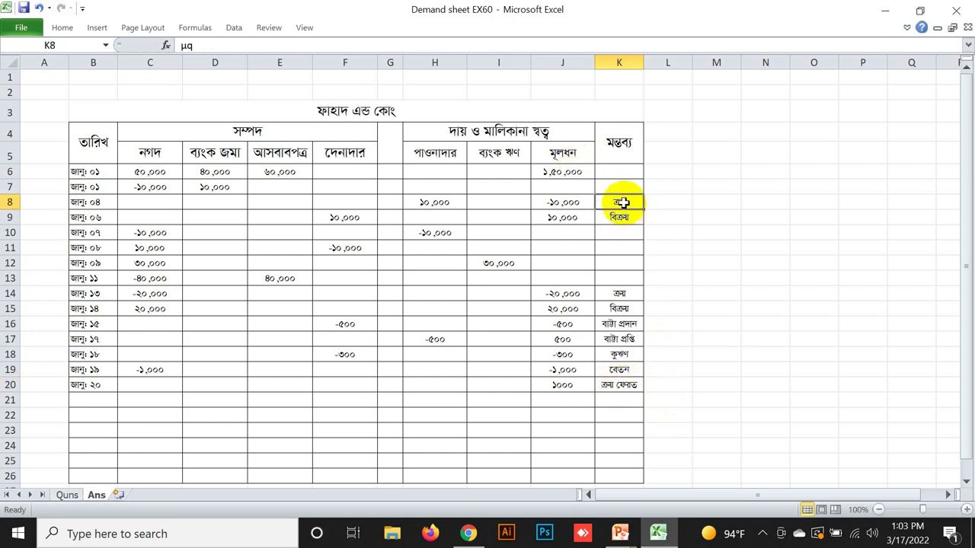
left_click(431, 203)
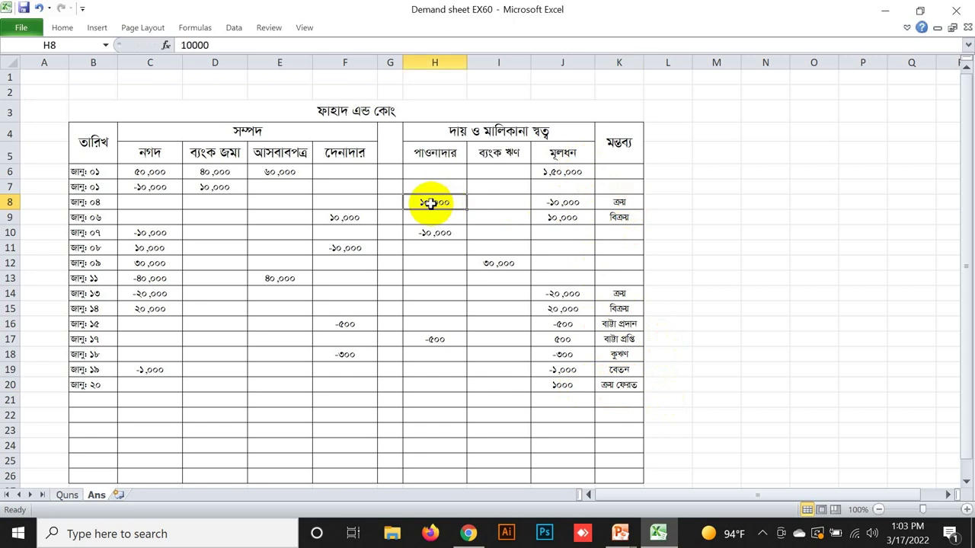
left_click(432, 386)
type("(")
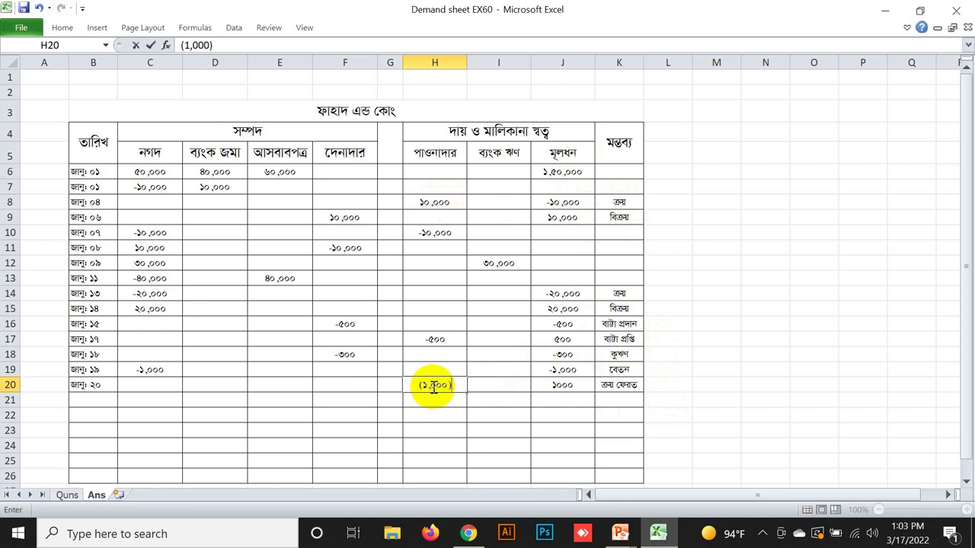
type("1,000)")
Step: Rewrite the capital amount in J20 as 1,000 and compare the purchase return entries with the January 4 purchase
left_click(558, 383)
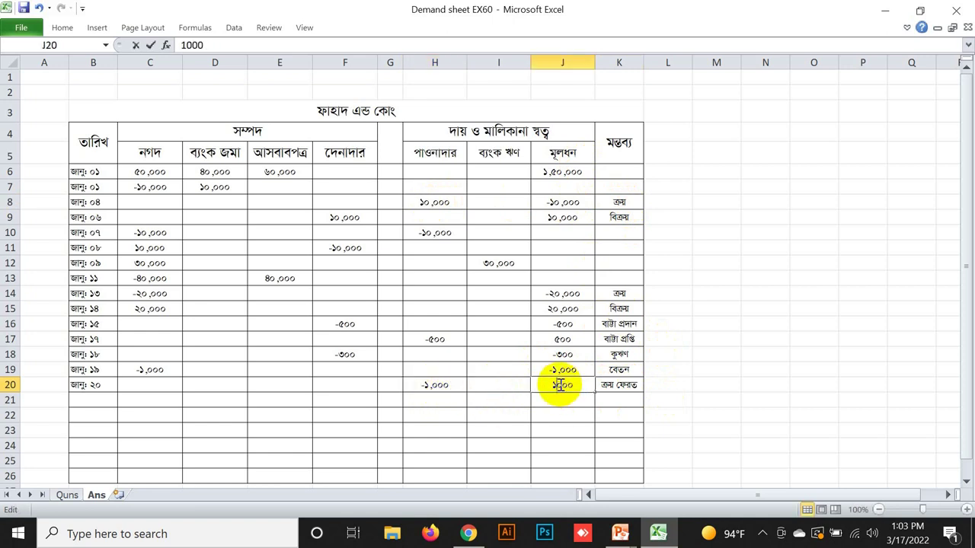
double_click(576, 383)
key("Escape")
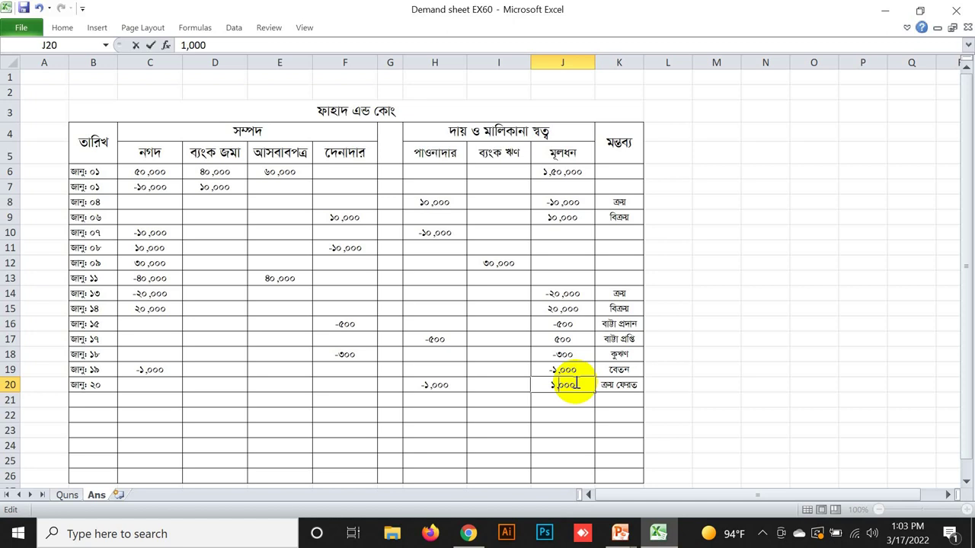
left_click(439, 384)
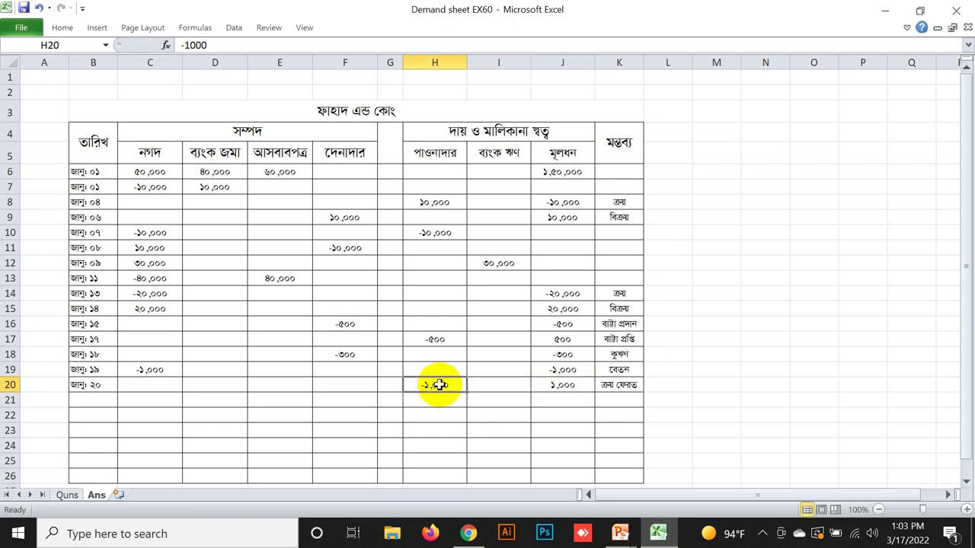
left_click(571, 204)
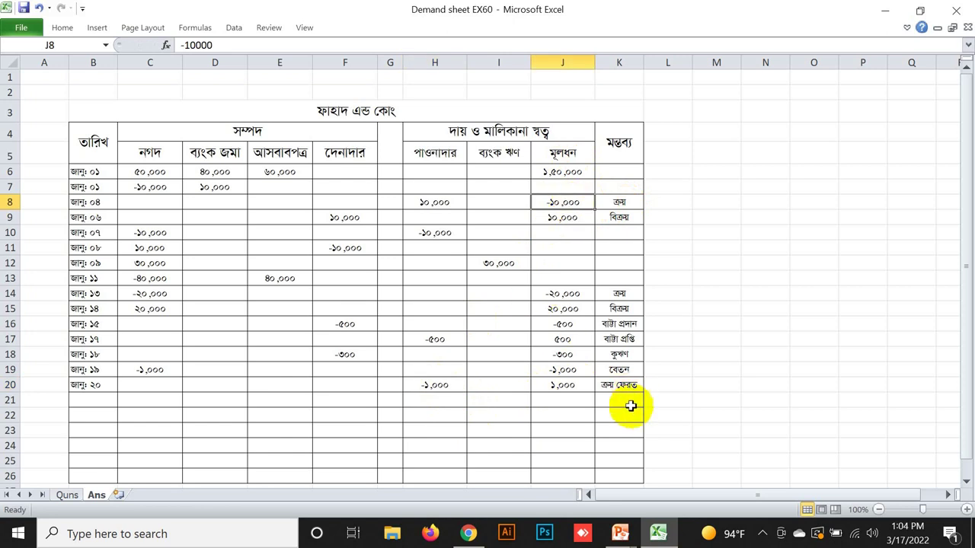
left_click(566, 387)
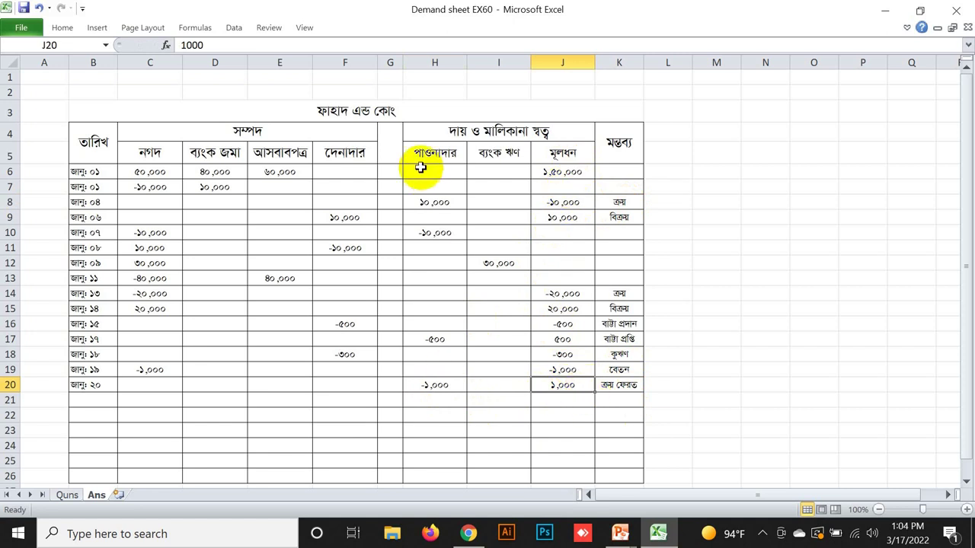
left_click(432, 385)
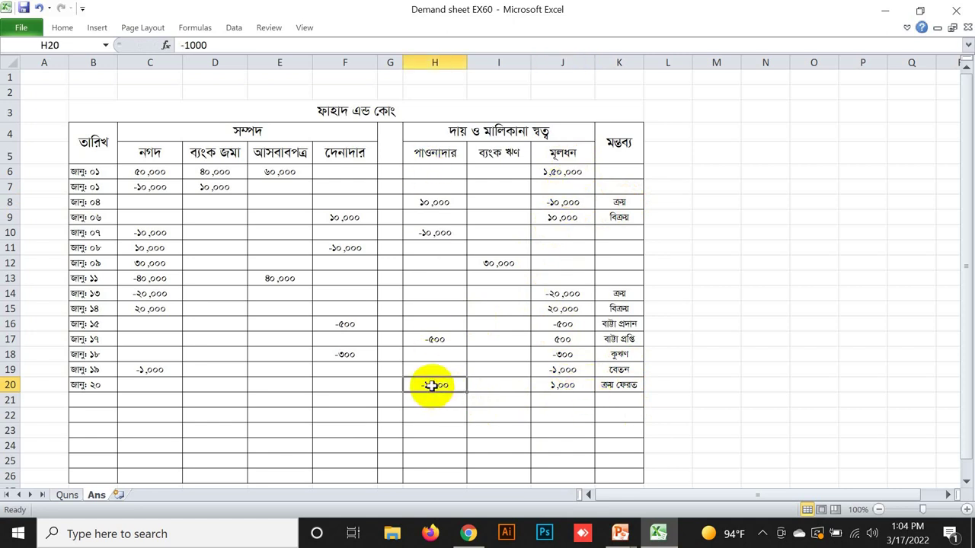
Step: Fill the date from B20 down to B21 and change it to জানু: ২০ for the second January 20 transaction
left_click(97, 383)
left_click_drag(116, 393, 114, 403)
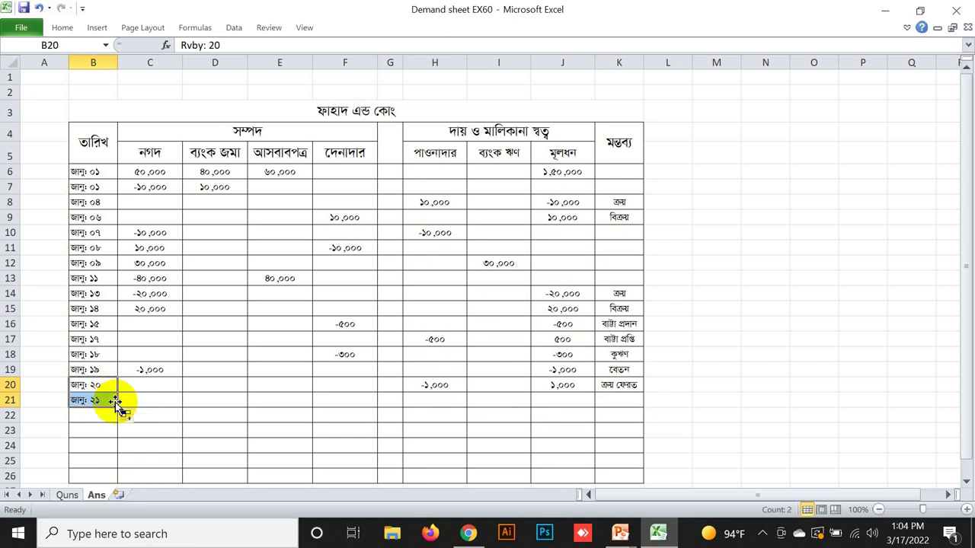
double_click(107, 404)
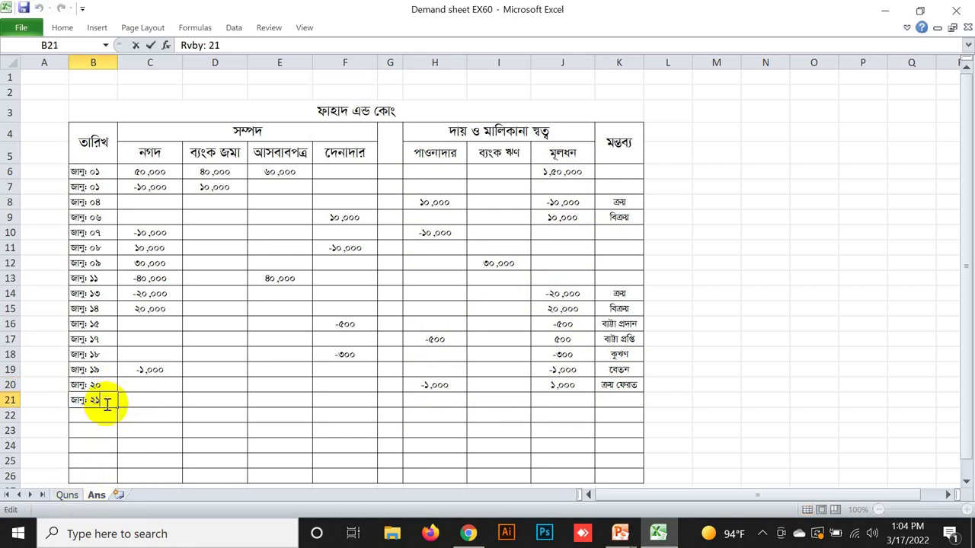
type("0")
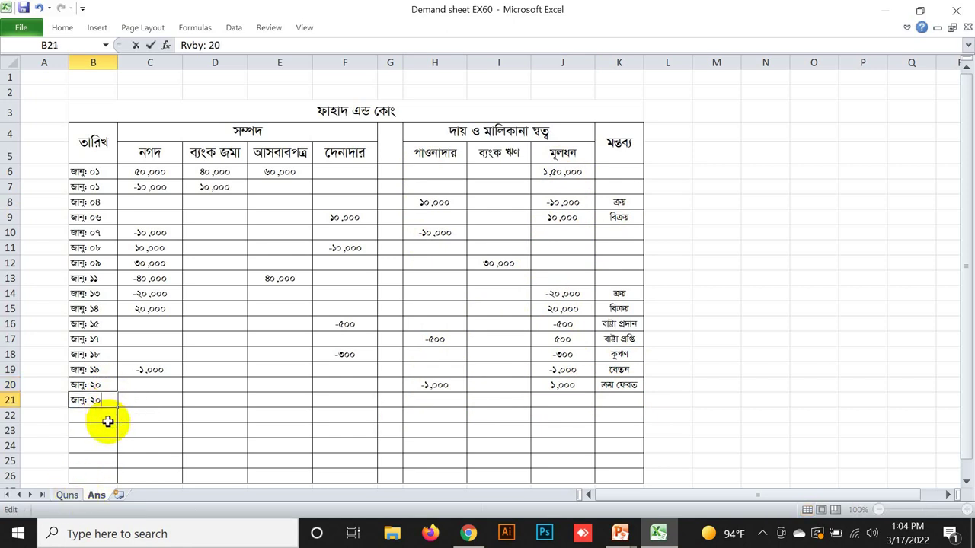
Step: Look up the January 20 sales return on the Quns sheet and enter (2,000) as the negative capital amount in J21 of the Ans sheet
left_click(67, 494)
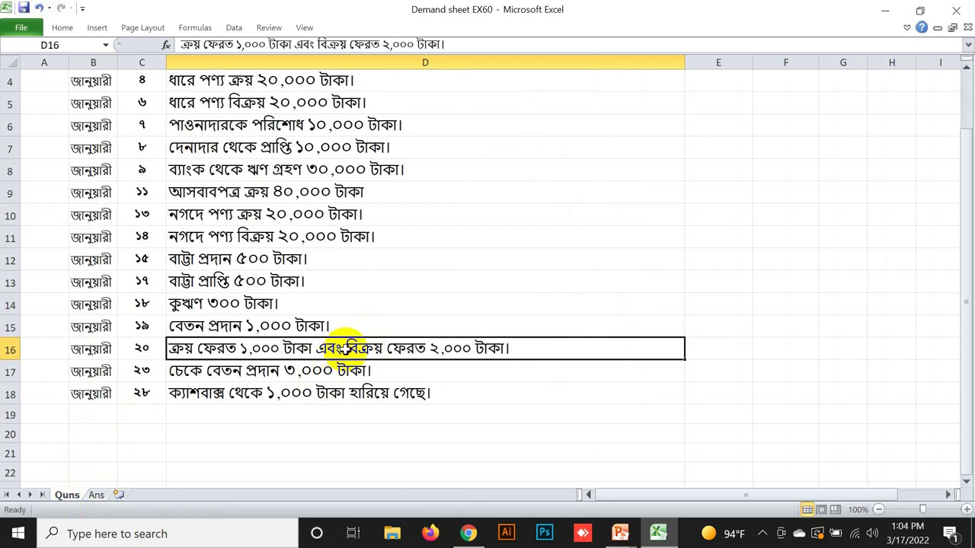
double_click(527, 348)
left_click_drag(526, 347, 347, 348)
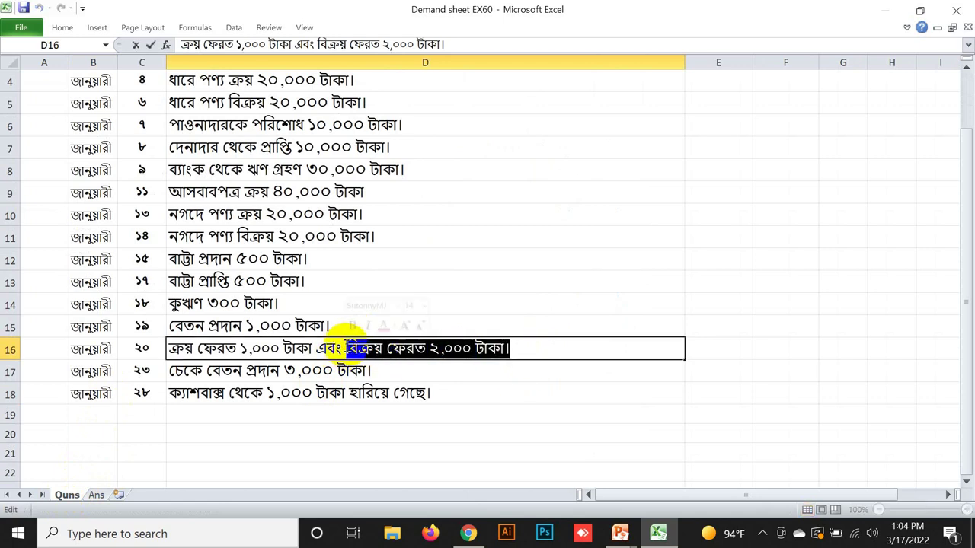
left_click(95, 495)
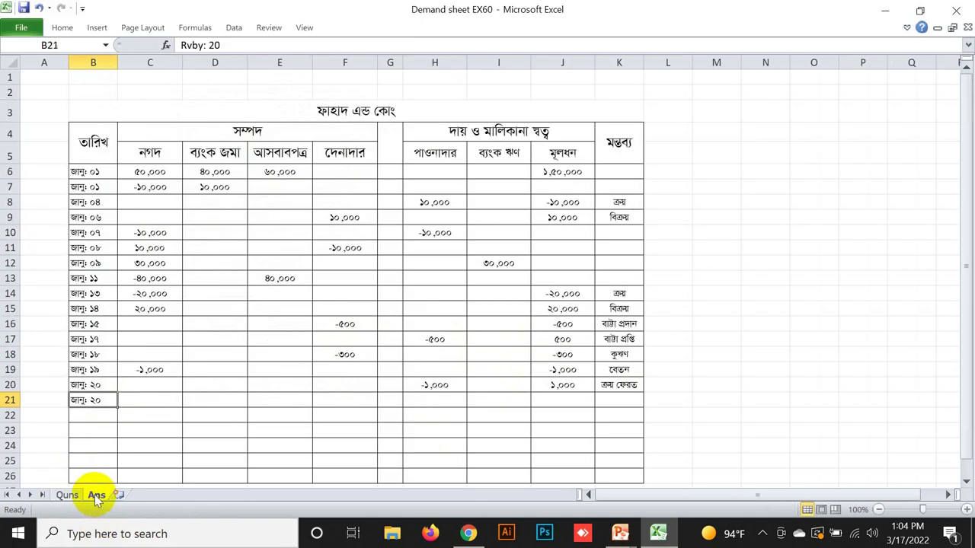
left_click(621, 218)
left_click(578, 220)
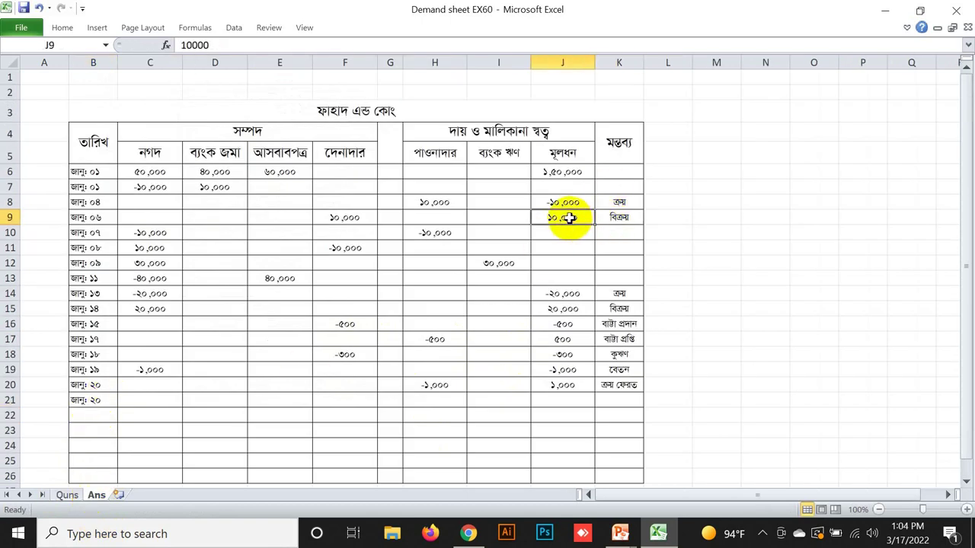
left_click(566, 398)
double_click(566, 398)
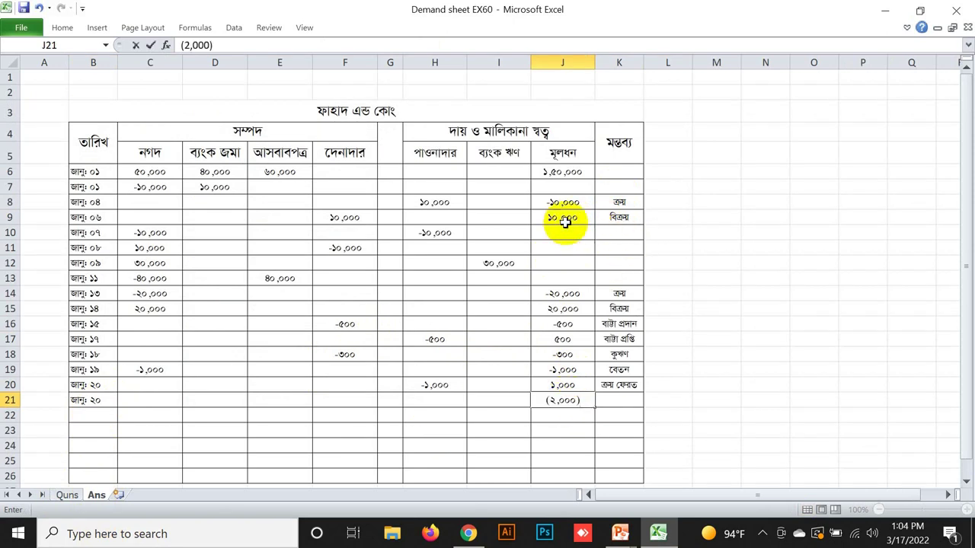
Step: Enter the sales return remark বিক্রয় ফেরত for January 20 in K21
left_click(628, 401)
type("v")
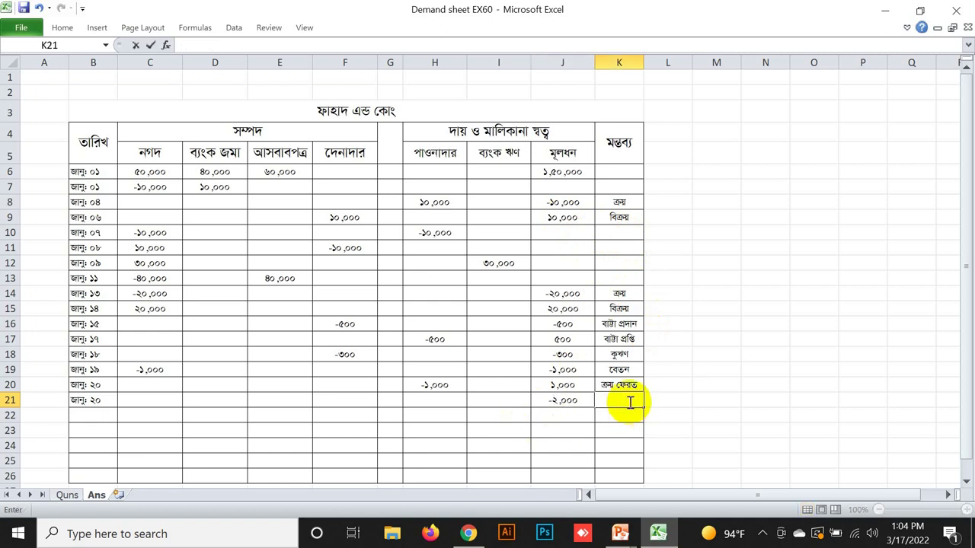
type("w")
type("K")
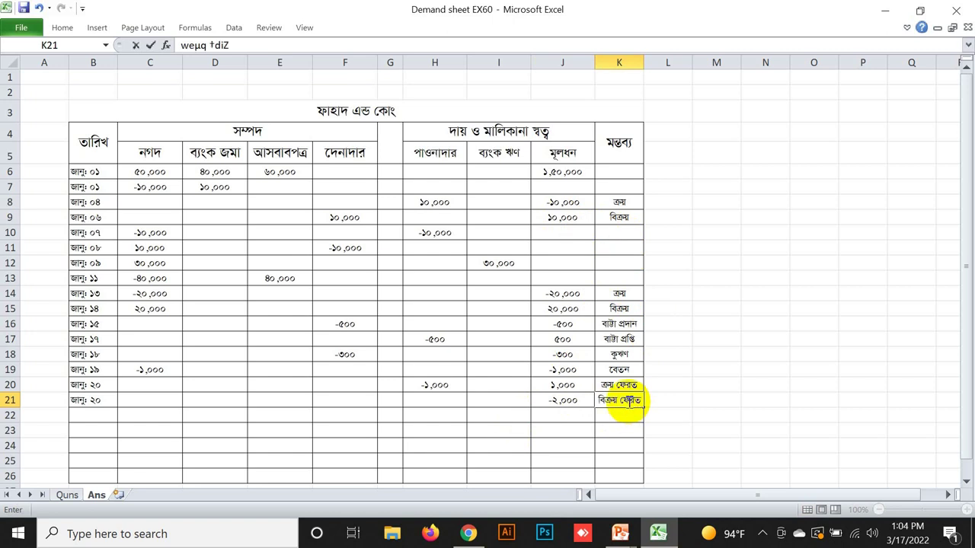
Step: Check the January 6 credit sale in row 9 and enter (2,000) as the negative receivables amount for the sales return in F21
left_click(559, 400)
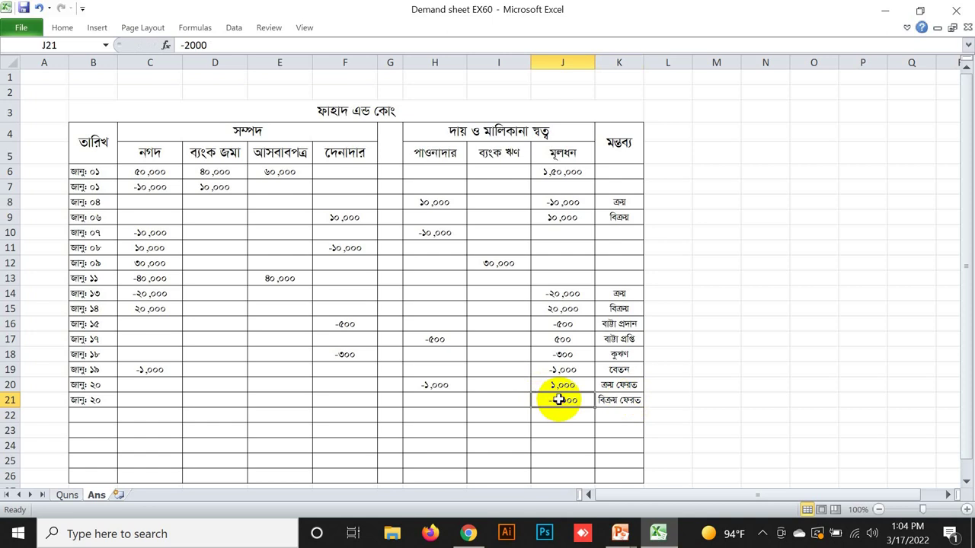
left_click(621, 216)
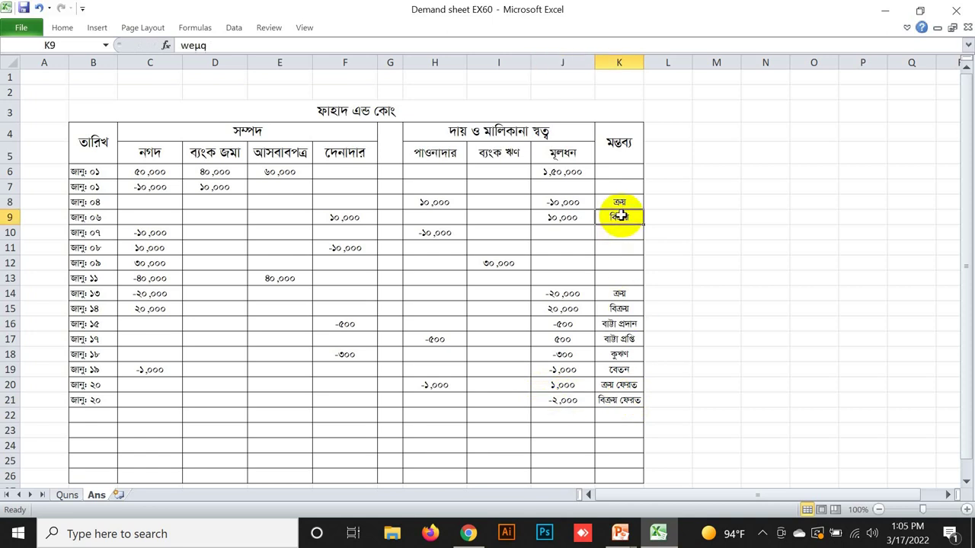
left_click(357, 217)
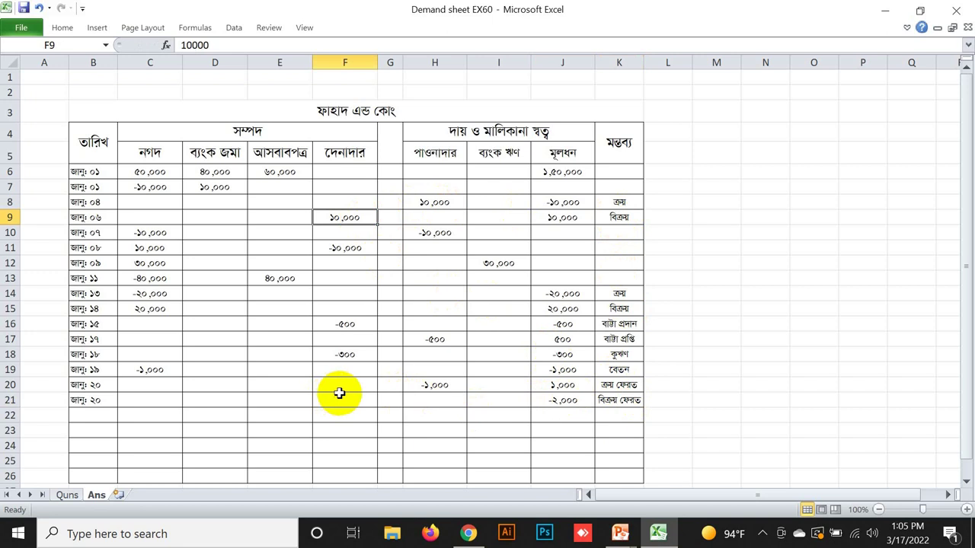
left_click(343, 398)
type("(2,000")
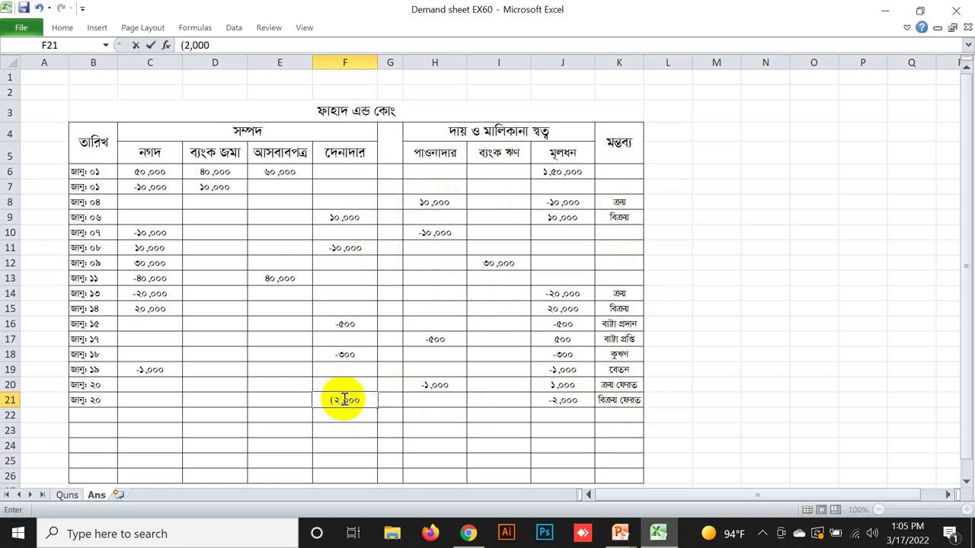
key("Return")
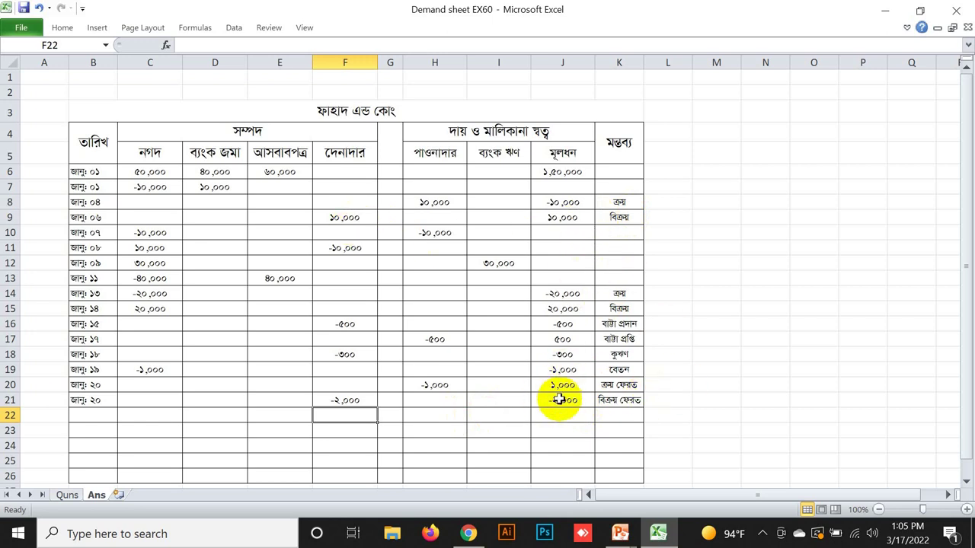
Step: Look up the January 23 salary payment by cheque on the Quns sheet and fill the date জানু: ২৩ into B22 of the Ans sheet
left_click(68, 498)
left_click(215, 374)
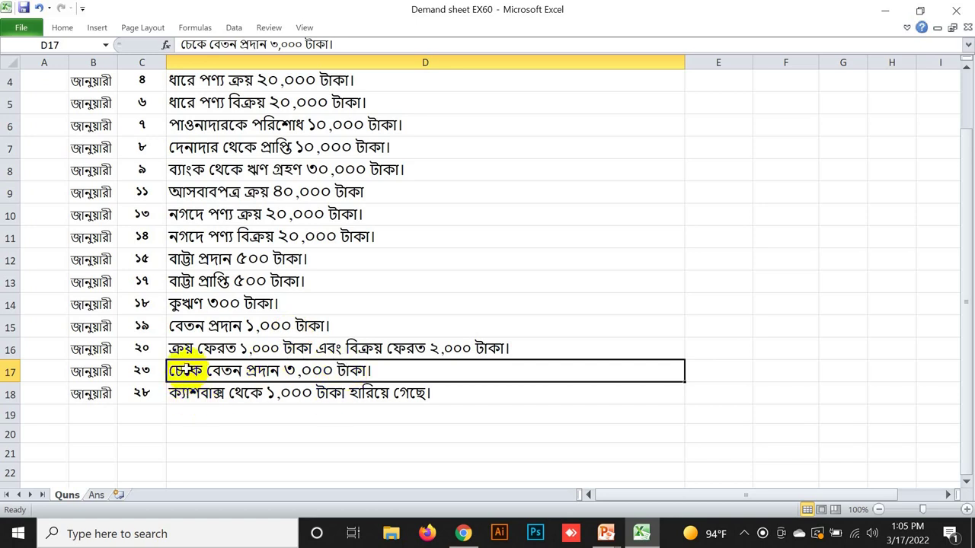
left_click(96, 495)
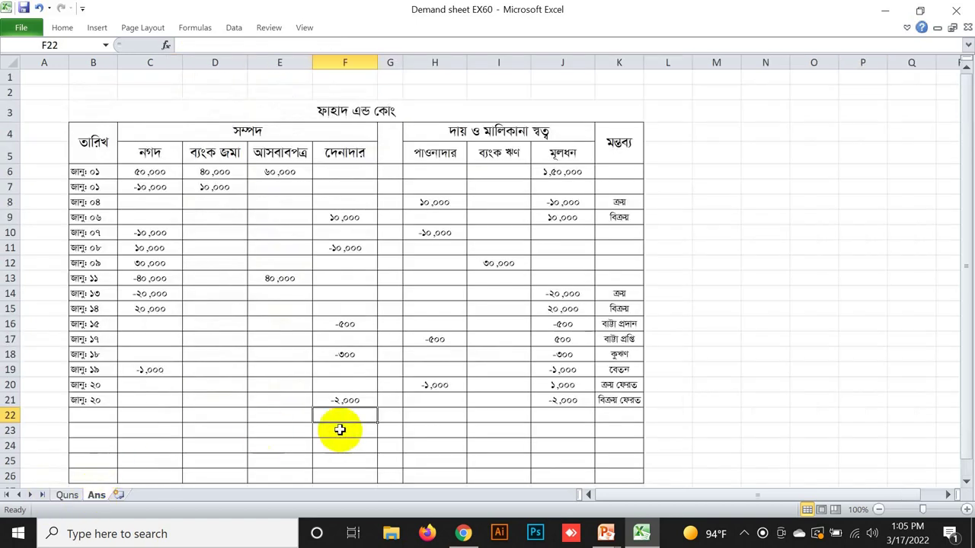
left_click(66, 495)
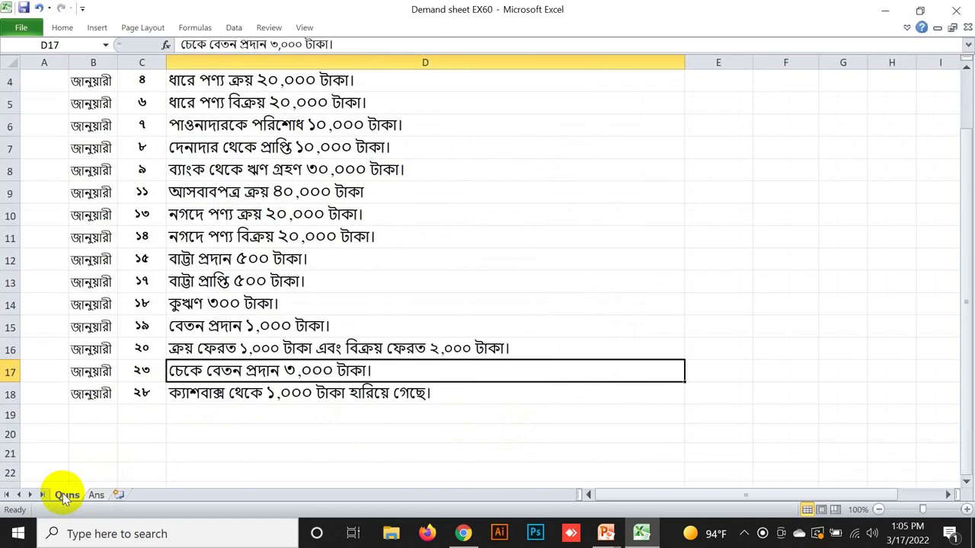
left_click(96, 495)
left_click(106, 402)
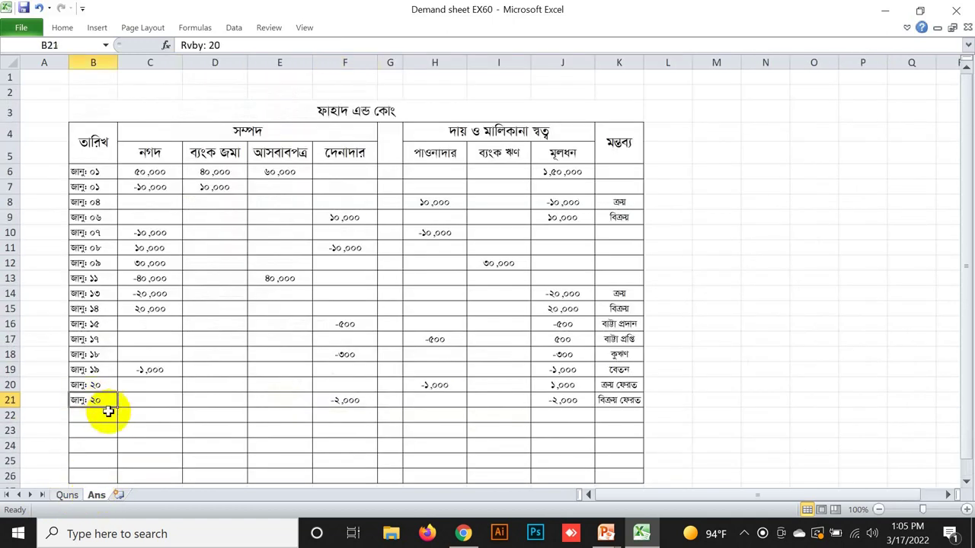
left_click_drag(118, 409, 118, 420)
double_click(111, 417)
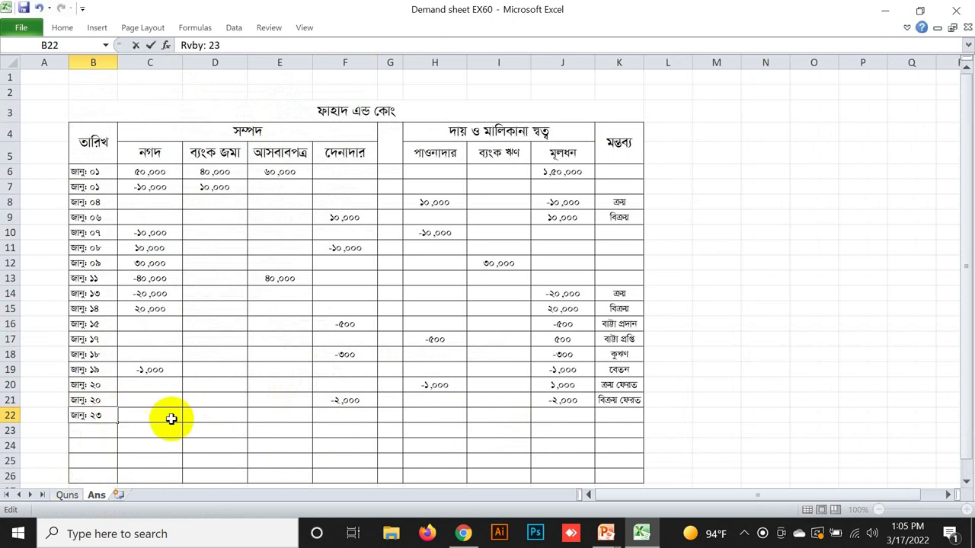
Step: Check the January 23 salary amount on the Quns sheet and enter (3,000) as the negative capital amount in J22 of the Ans sheet
left_click(554, 418)
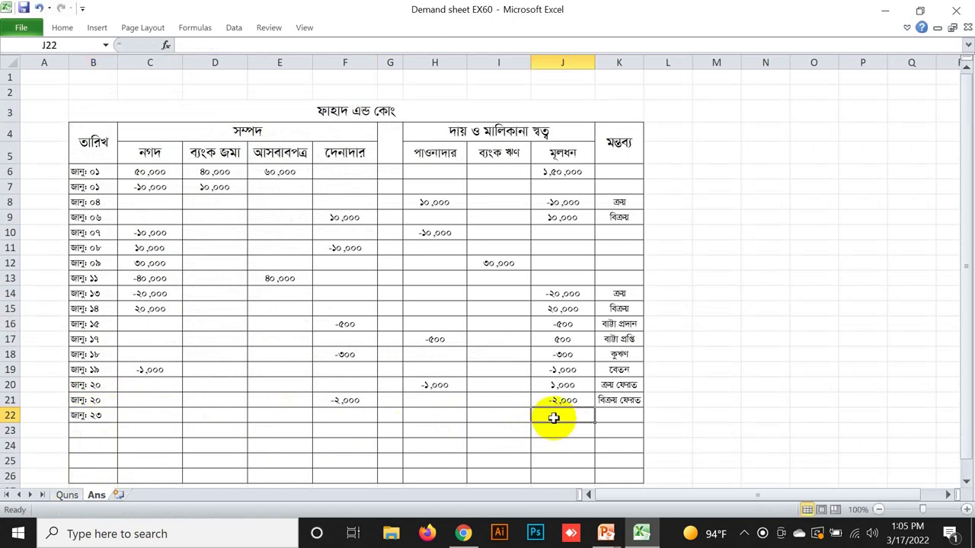
type("(")
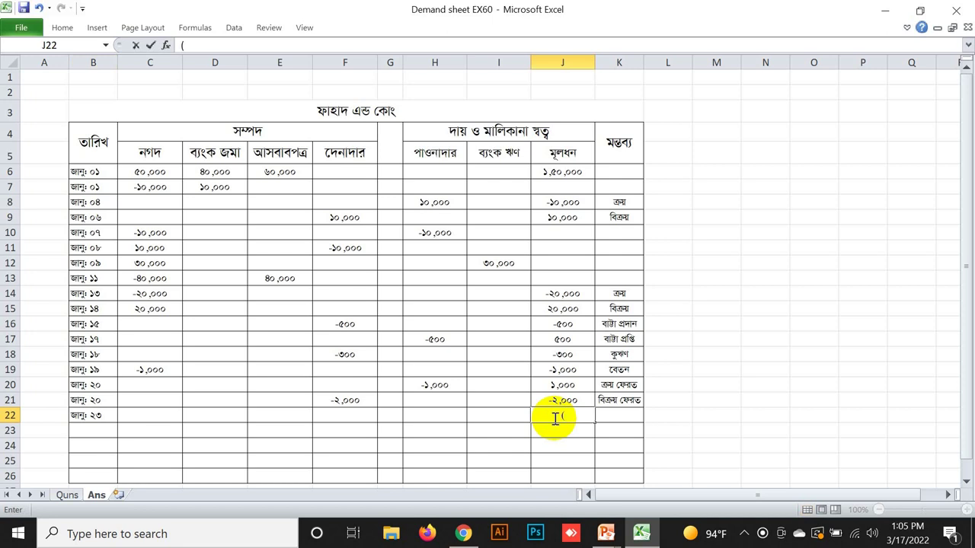
left_click(67, 495)
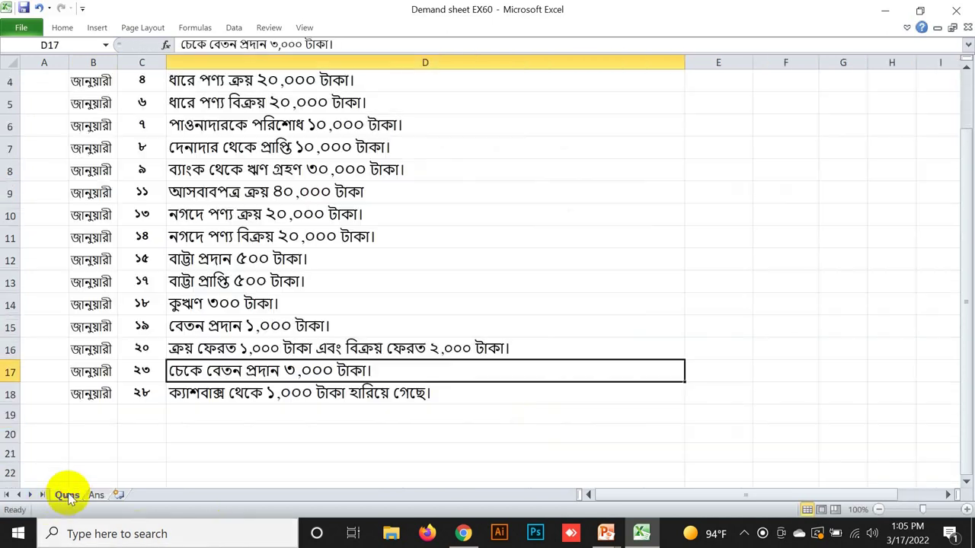
left_click(96, 495)
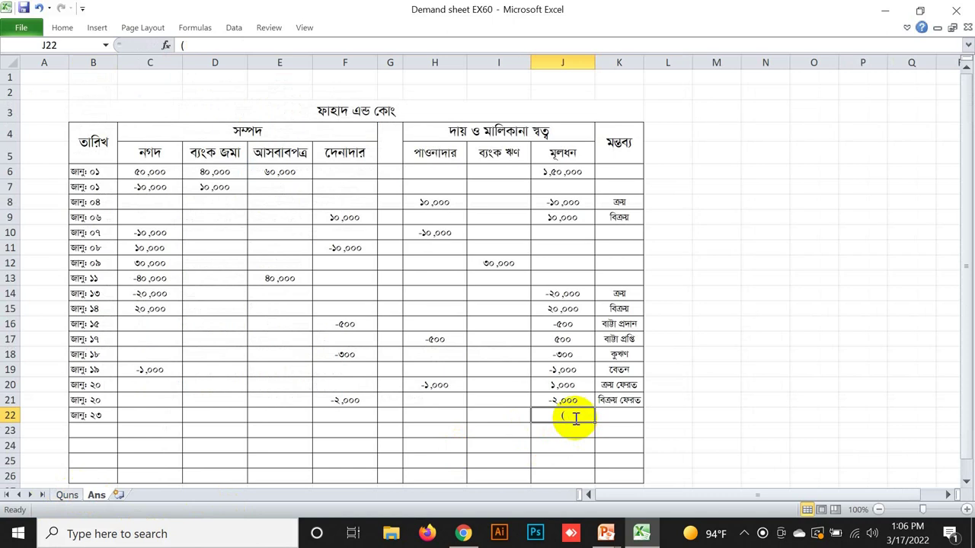
type("3")
key("BackSpace")
type("(3,")
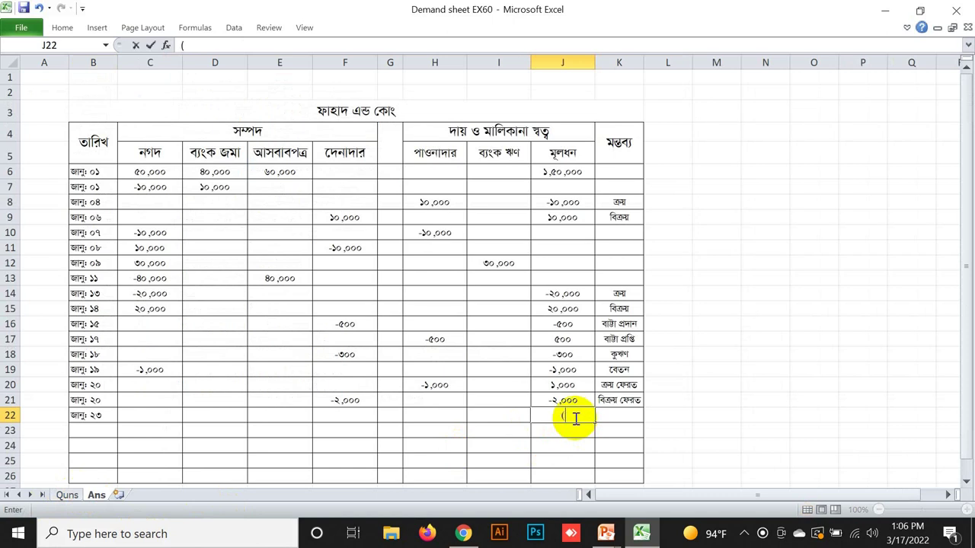
type("000)")
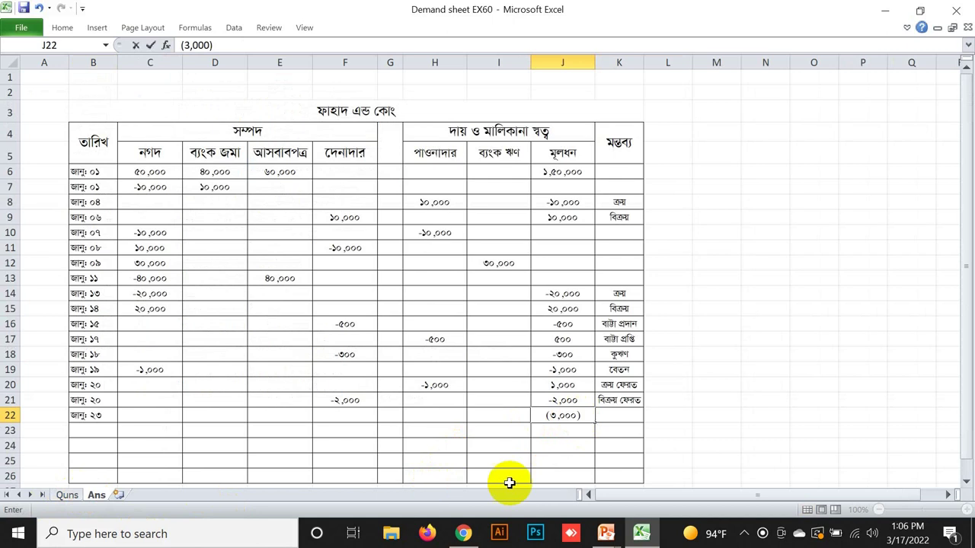
Step: Enter the salary payment remark বেতন প্রদান for January 23 in K22
left_click(617, 418)
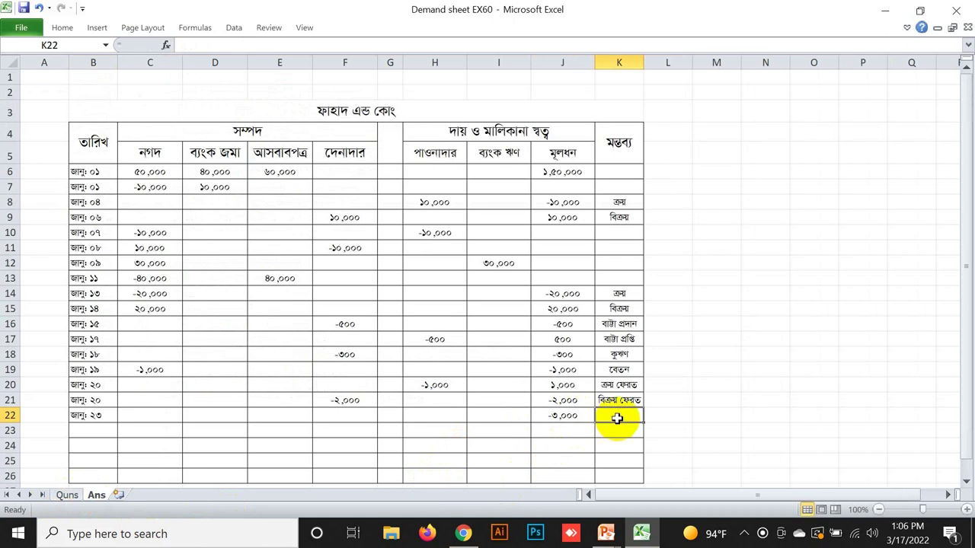
type("কে")
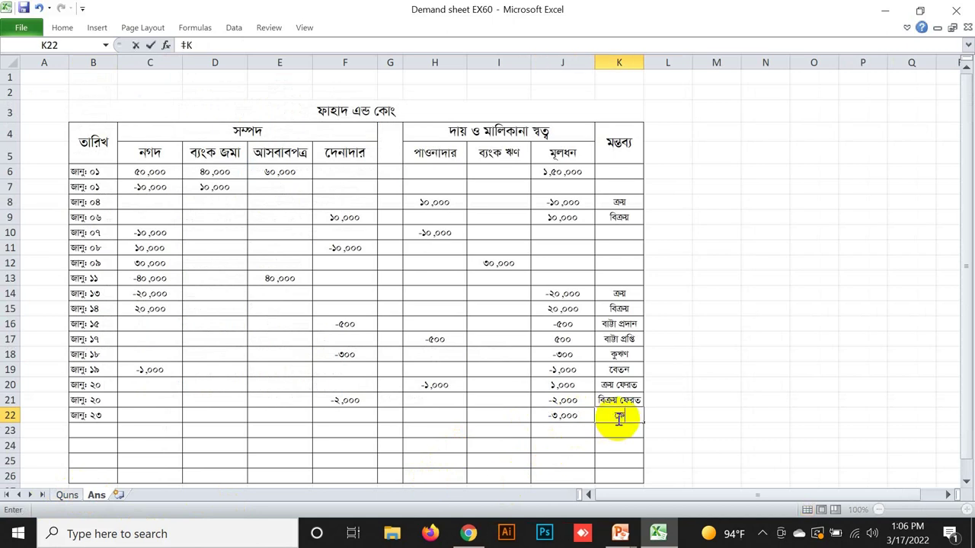
key("BackSpace")
type("eZb")
key("Tab")
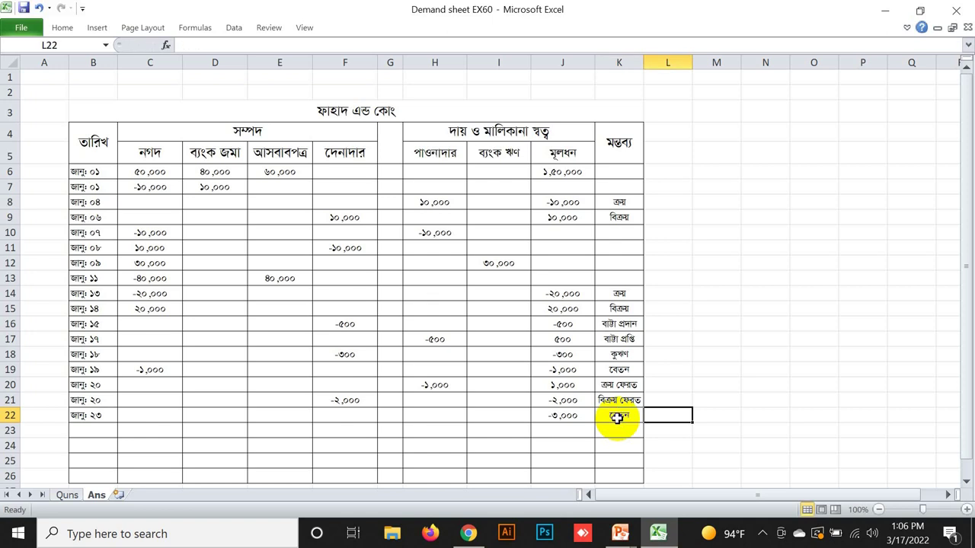
double_click(627, 415)
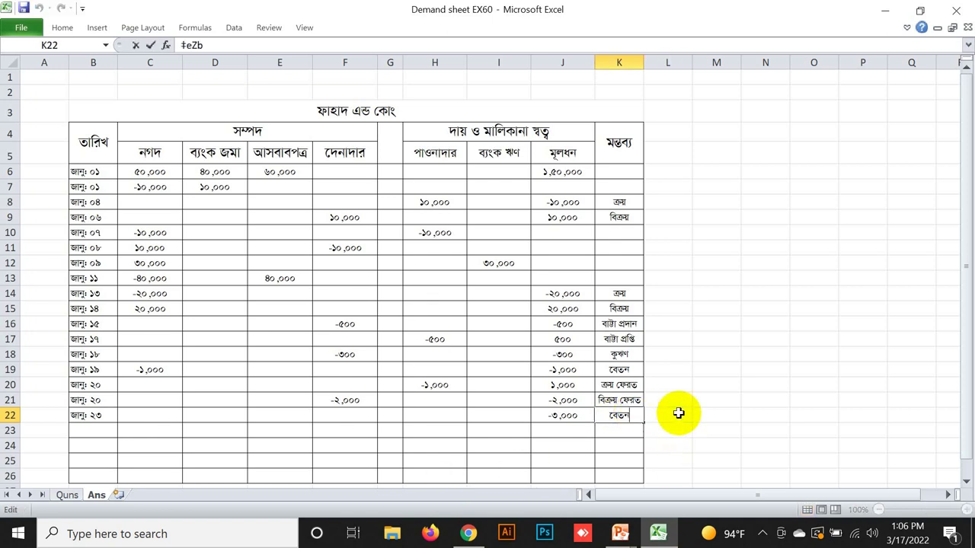
type("K")
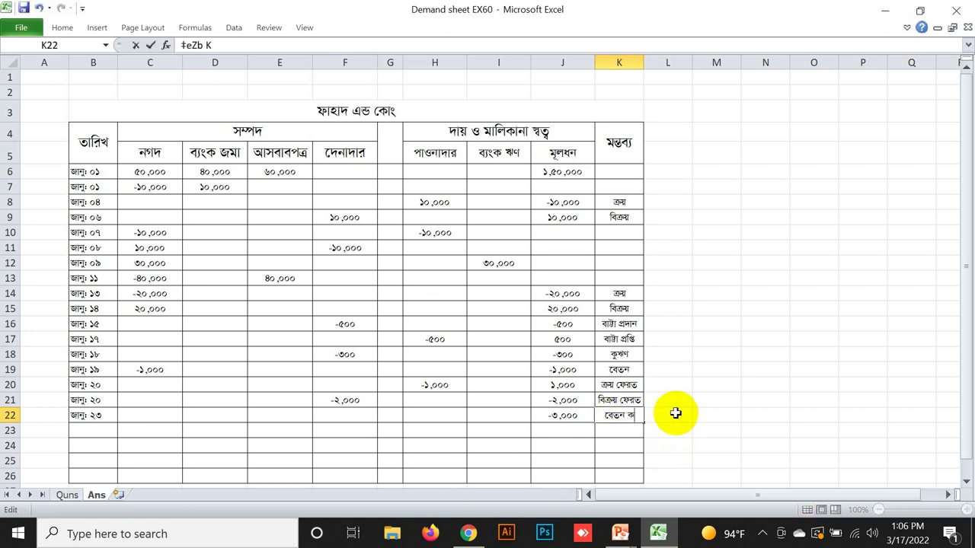
key("BackSpace")
type("cÖ`vb")
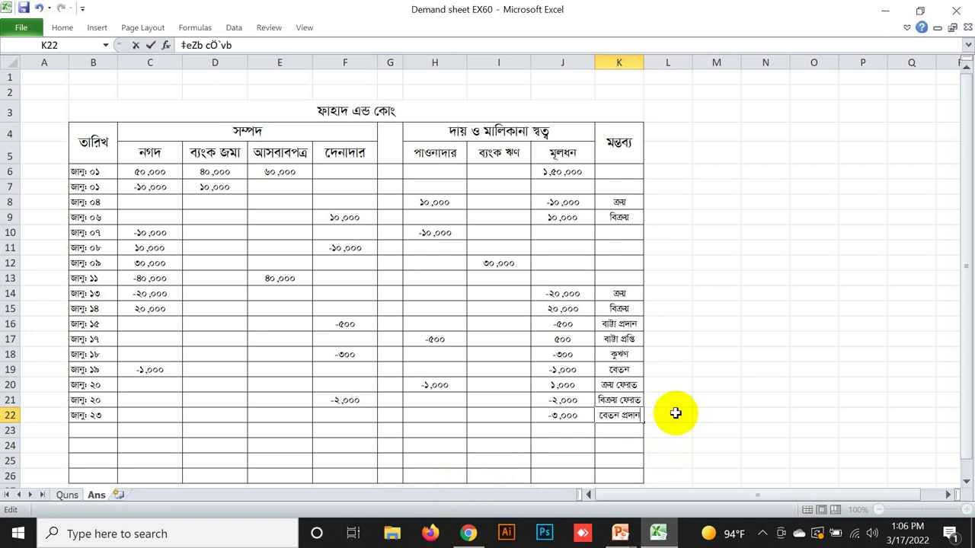
Step: Enter (3,000) as the negative bank deposit amount for the January 23 cheque salary payment in D22
left_click(580, 413)
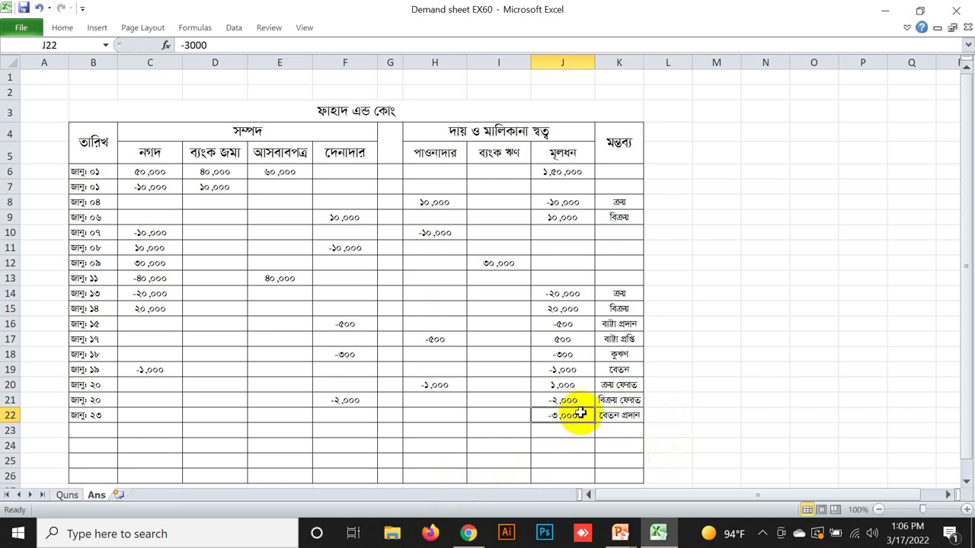
left_click(141, 415)
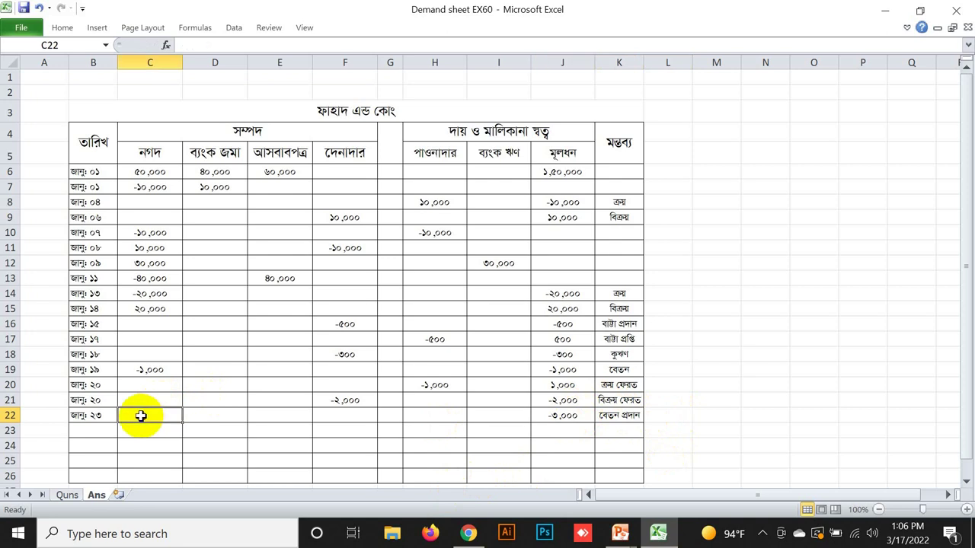
left_click(212, 418)
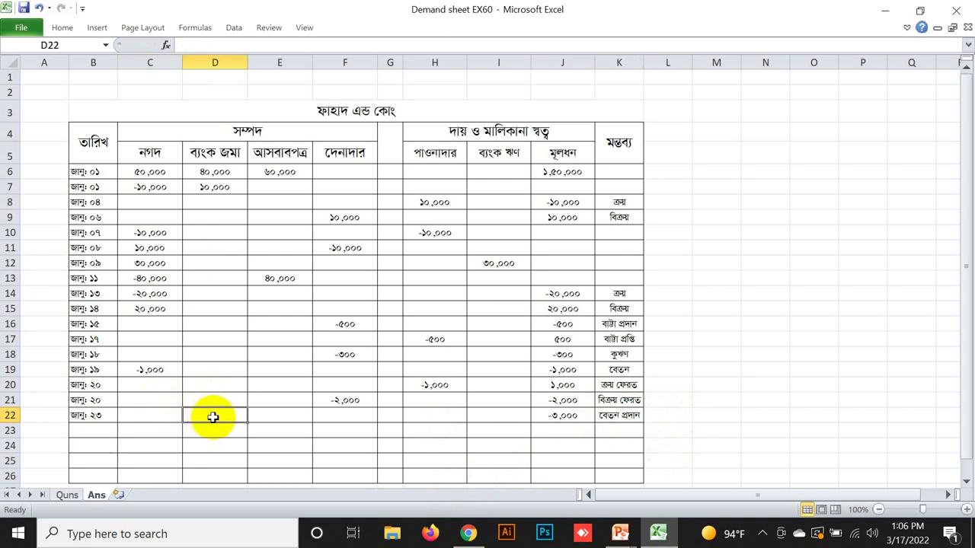
type("(")
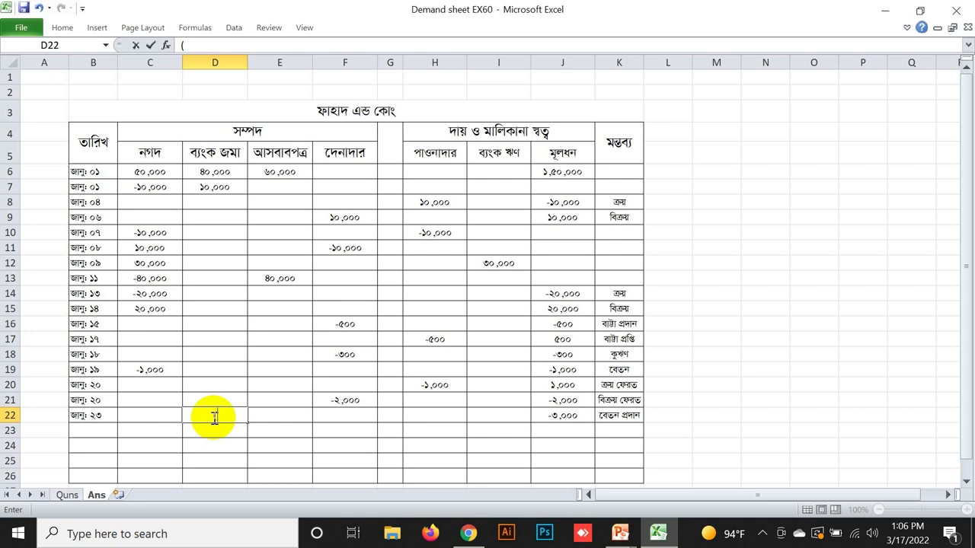
type("3,000)")
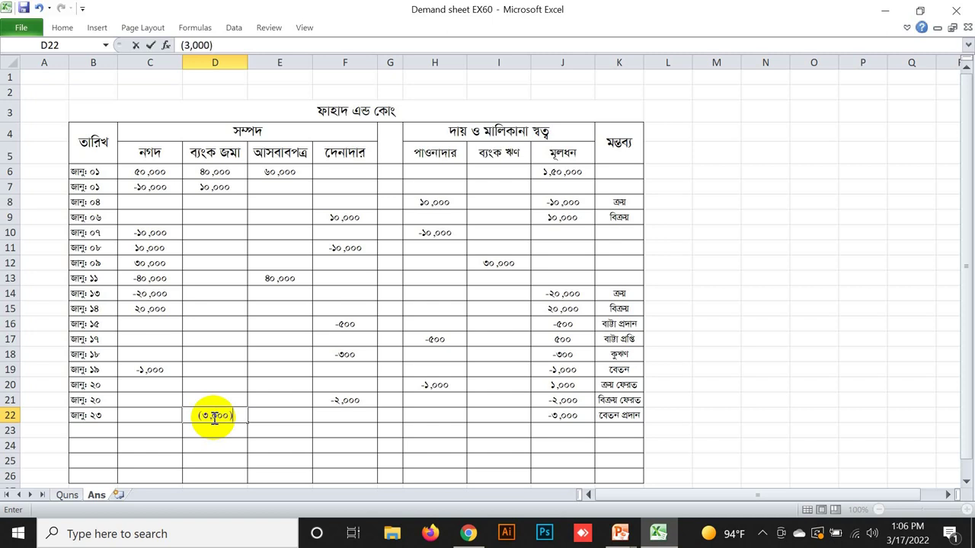
left_click(274, 434)
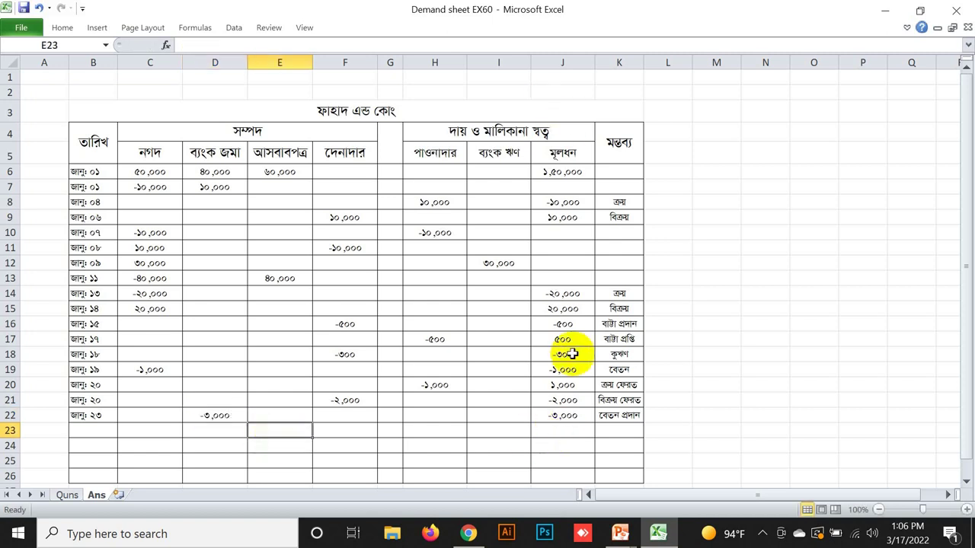
Step: Look up the January 28 cash box loss on the Quns sheet and fill the date জানু: ২৮ into B23 of the Ans sheet
left_click(67, 497)
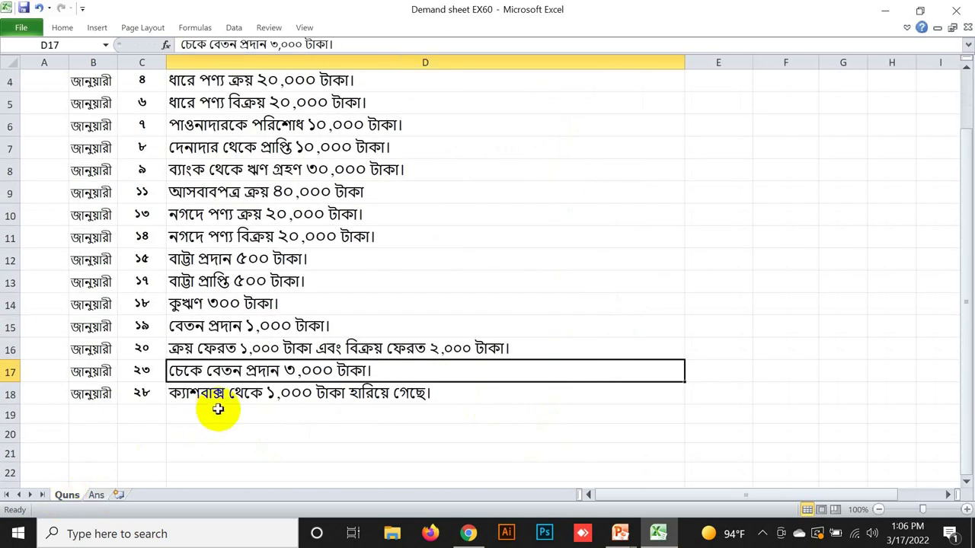
left_click(240, 393)
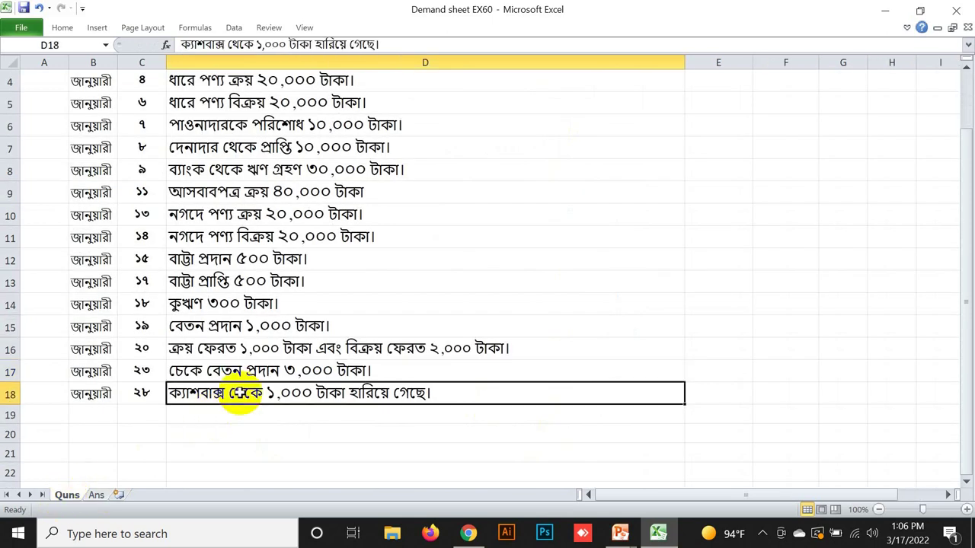
left_click(96, 496)
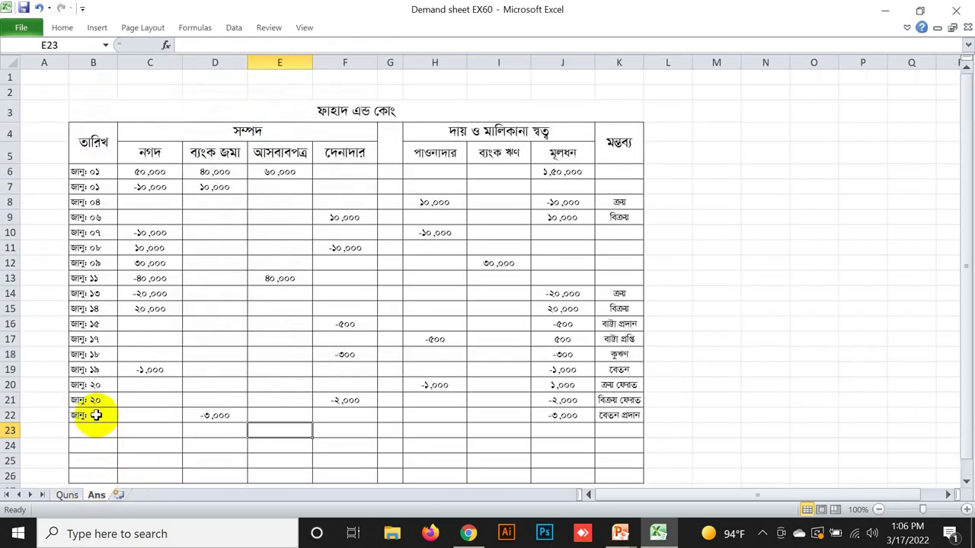
left_click(68, 495)
left_click(94, 495)
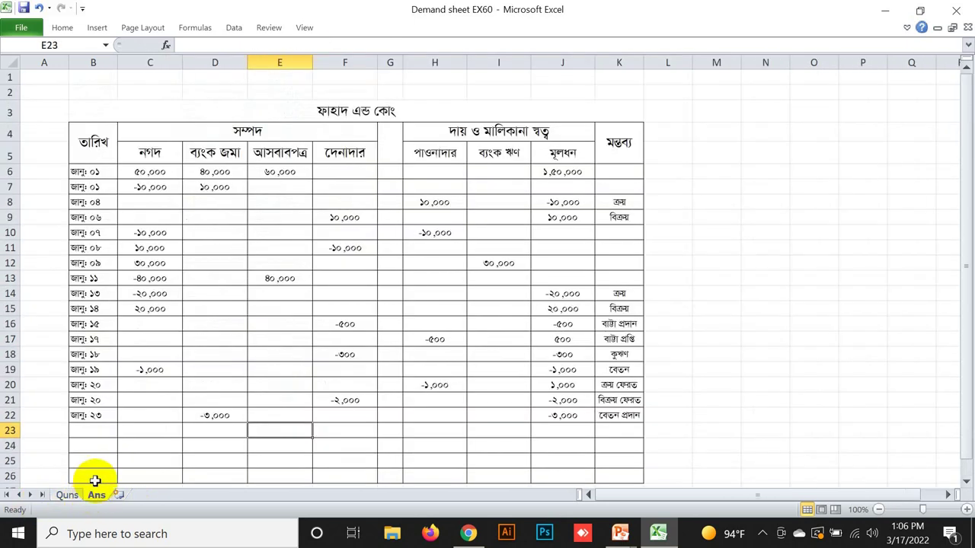
left_click(96, 415)
left_click_drag(116, 423, 118, 434)
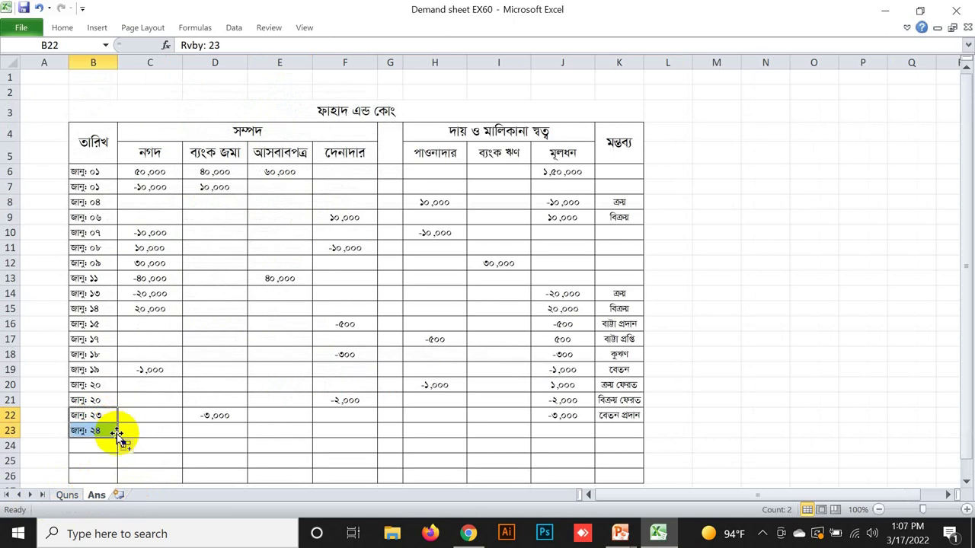
left_click(109, 432)
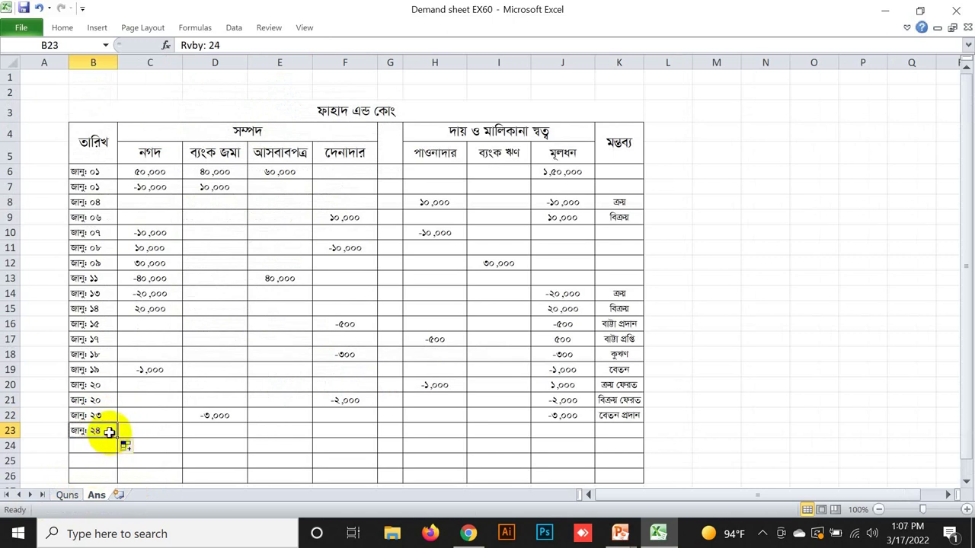
double_click(109, 432)
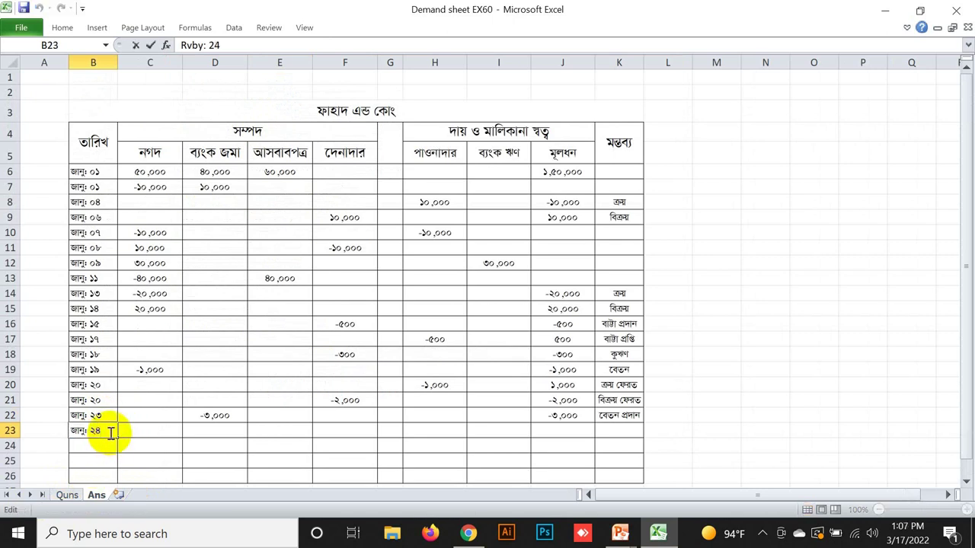
key("BackSpace")
type("8")
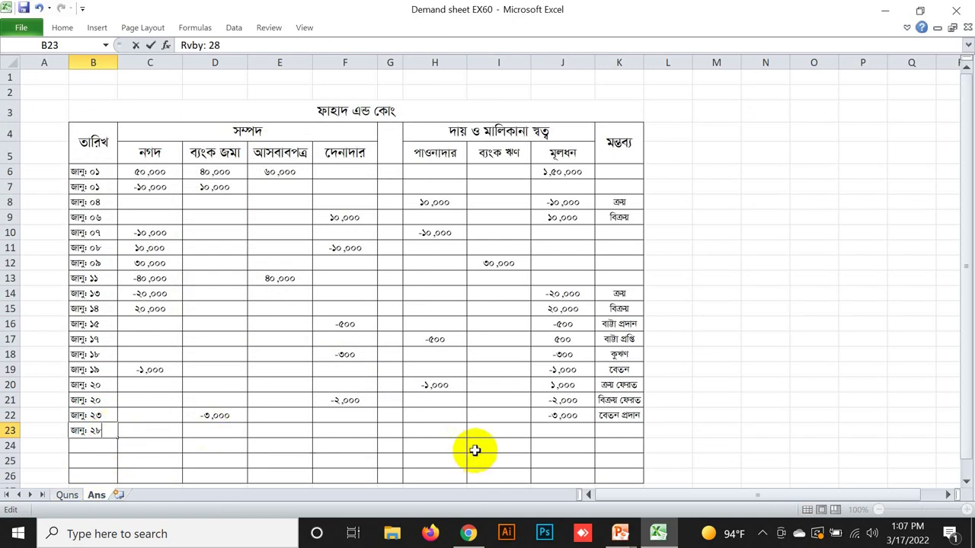
Step: Enter (1,000) as the negative capital amount for the January 28 cash loss in J23
left_click(574, 434)
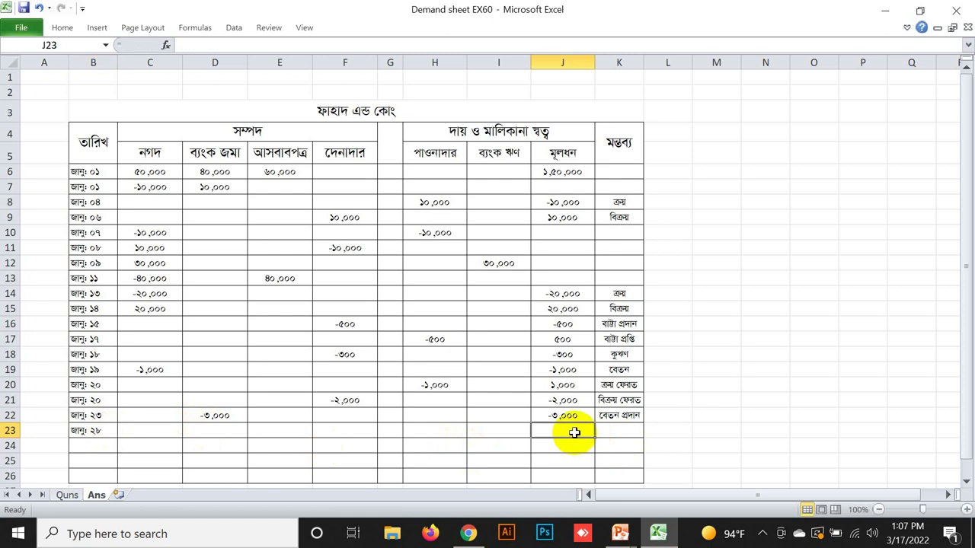
type("(")
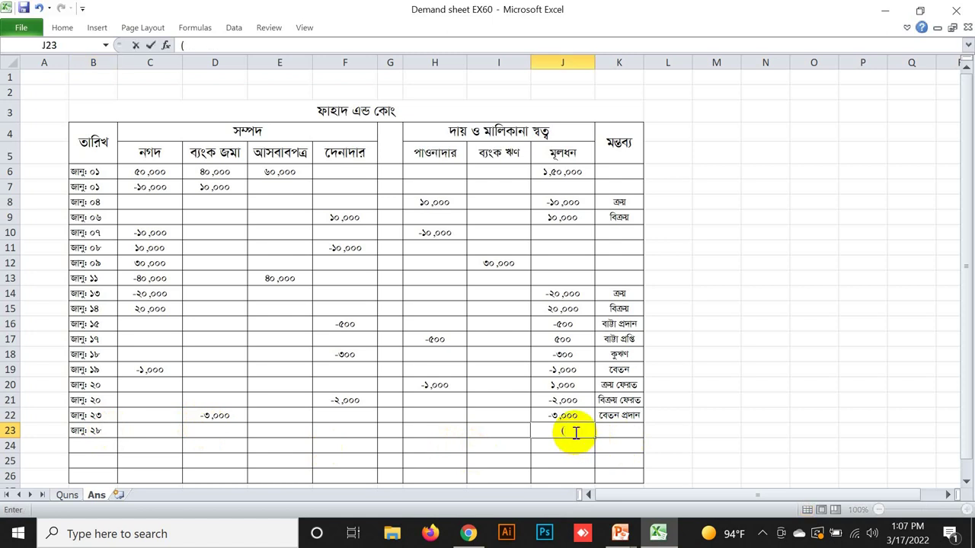
type("1,000)")
Step: Enter the loss remark ক্ষতি for January 28 in K23
left_click(621, 429)
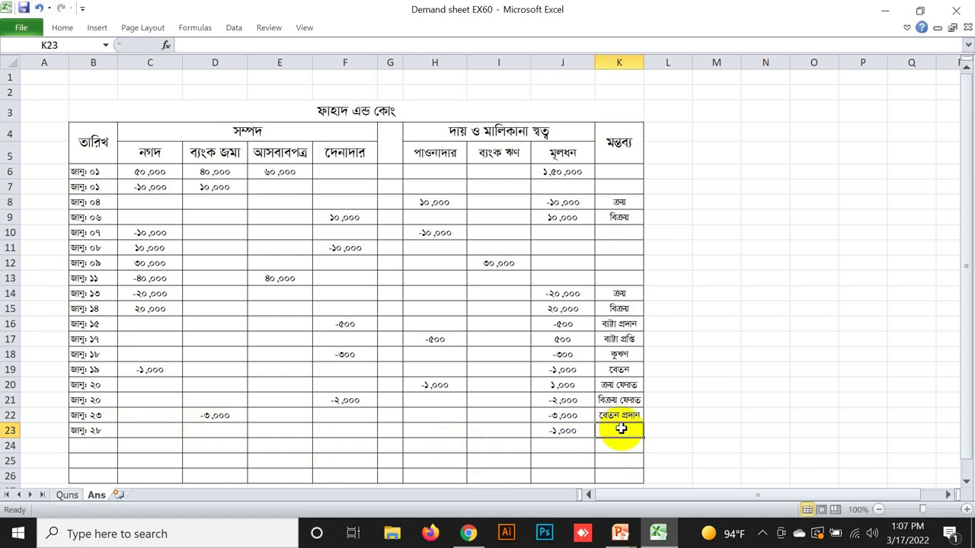
type("K&")
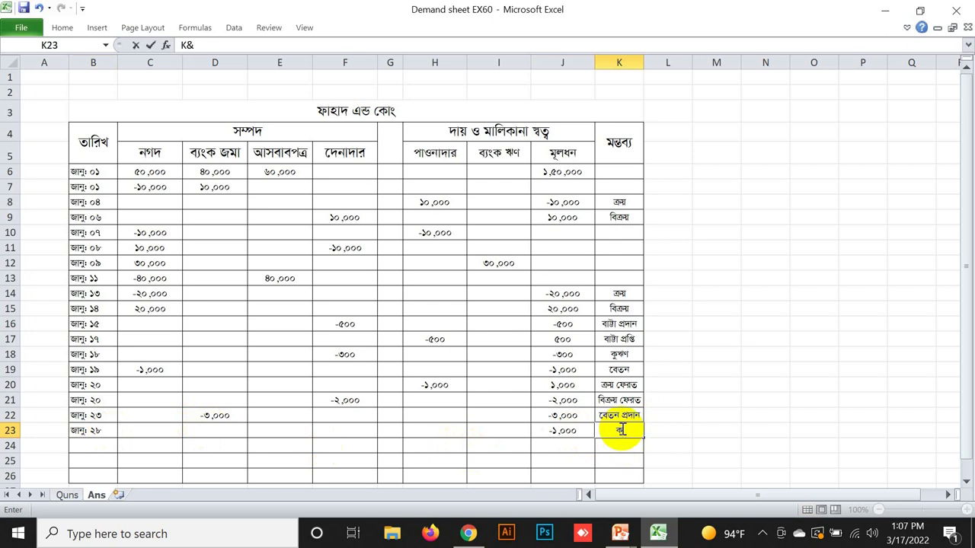
type("a")
key("BackSpace")
key("BackSpace")
type("ÿwZ")
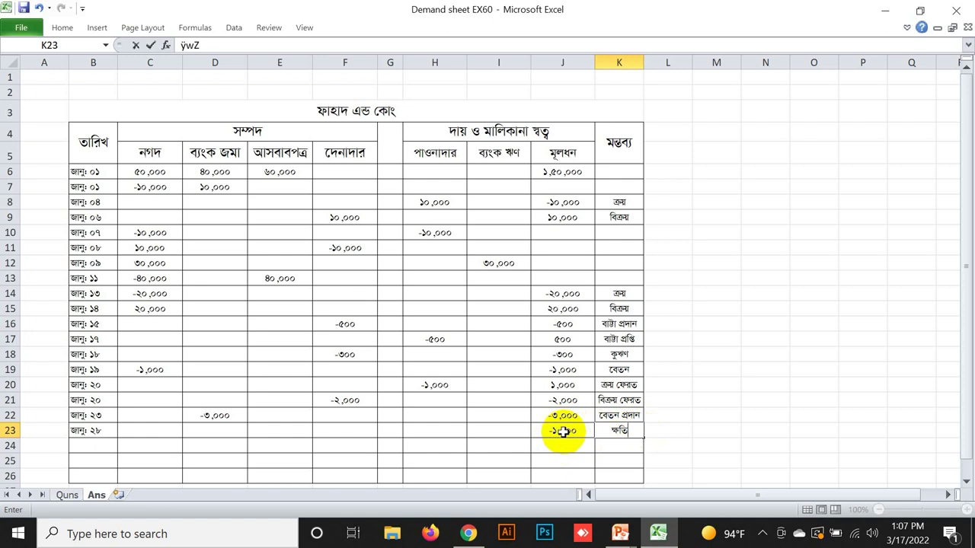
Step: Enter (1,000) as the negative cash amount for the January 28 loss in C23
left_click(563, 431)
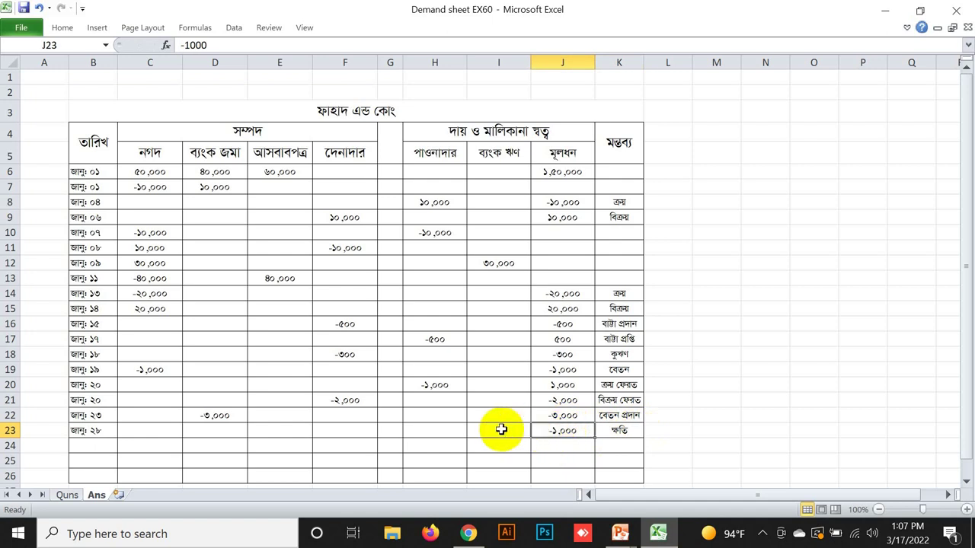
left_click(162, 431)
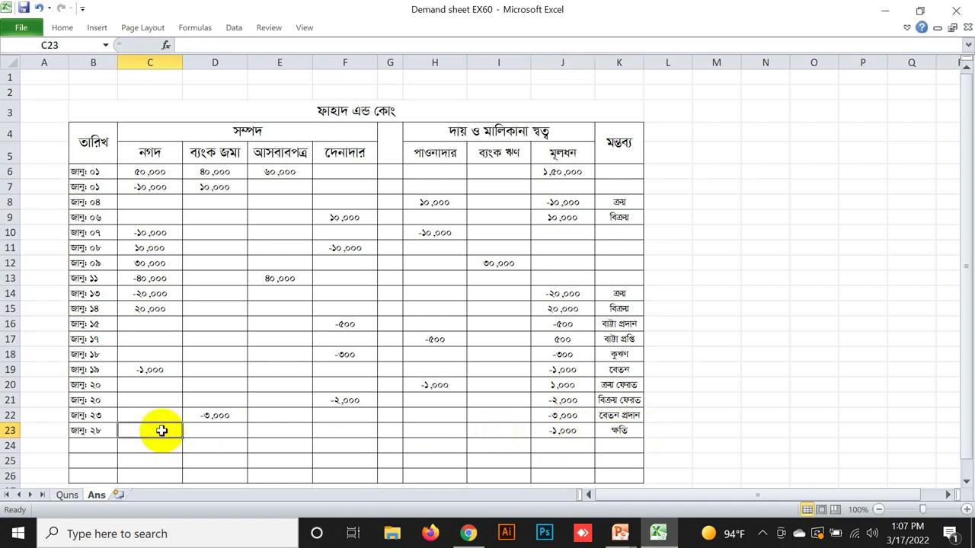
type("(1,")
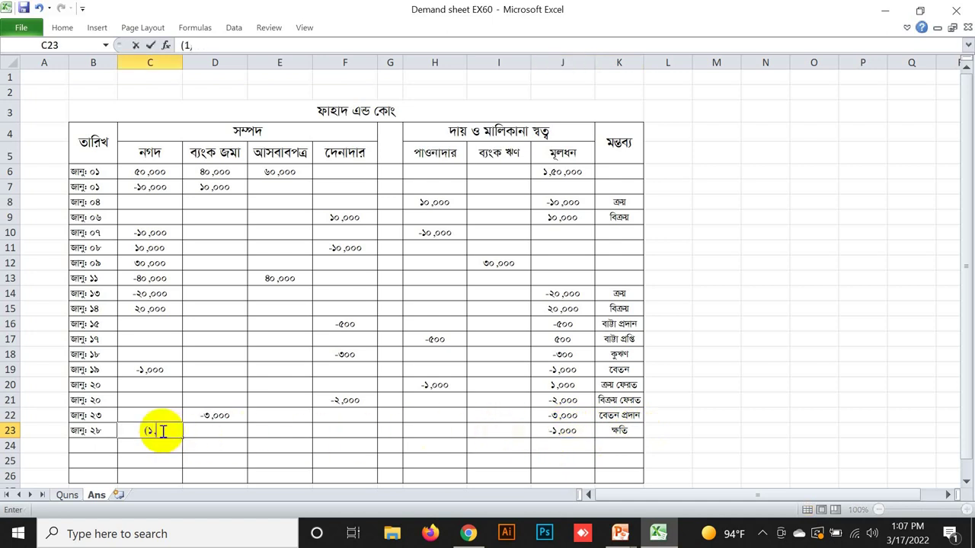
type("000)")
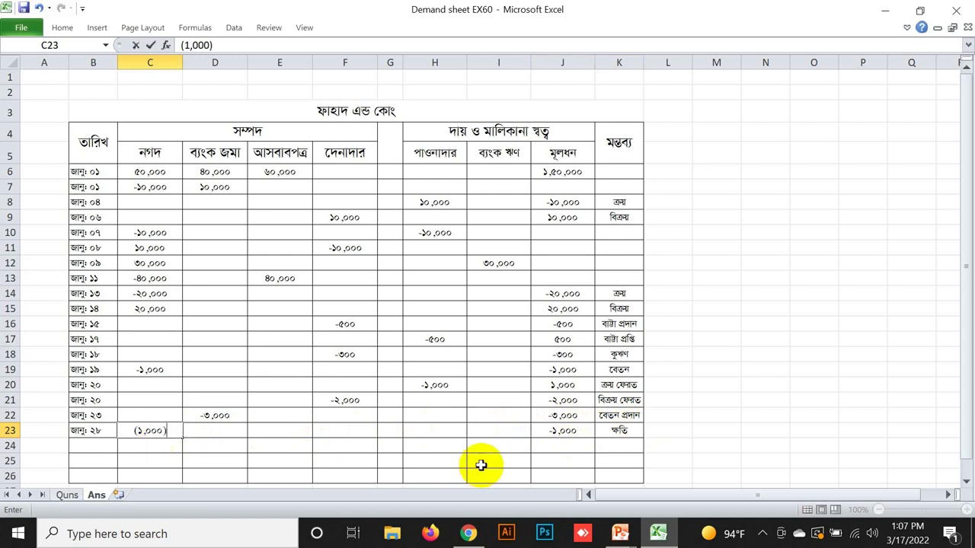
Step: Check the Quns sheet for transactions after January 28, then return to the empty rows below the Ans table
left_click_drag(135, 444, 323, 444)
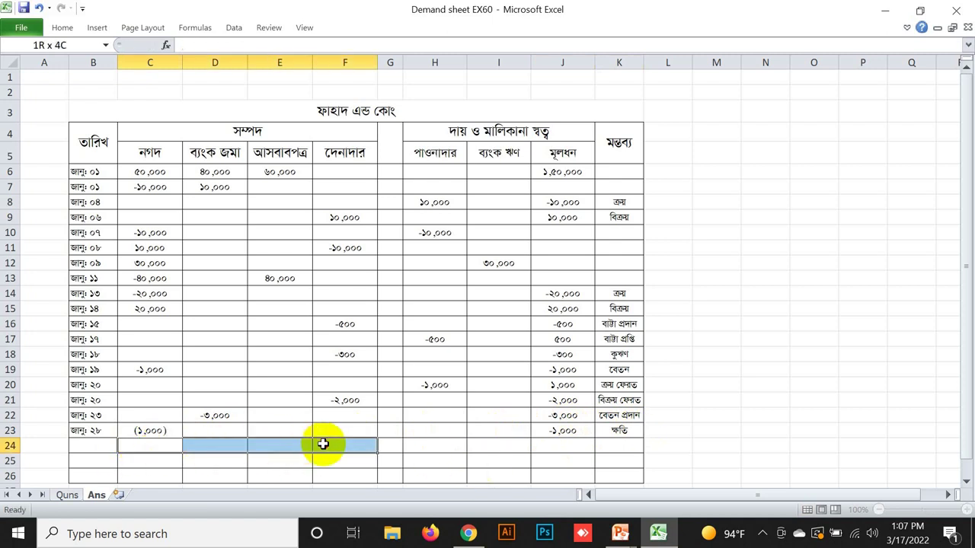
left_click(97, 459)
left_click(142, 459)
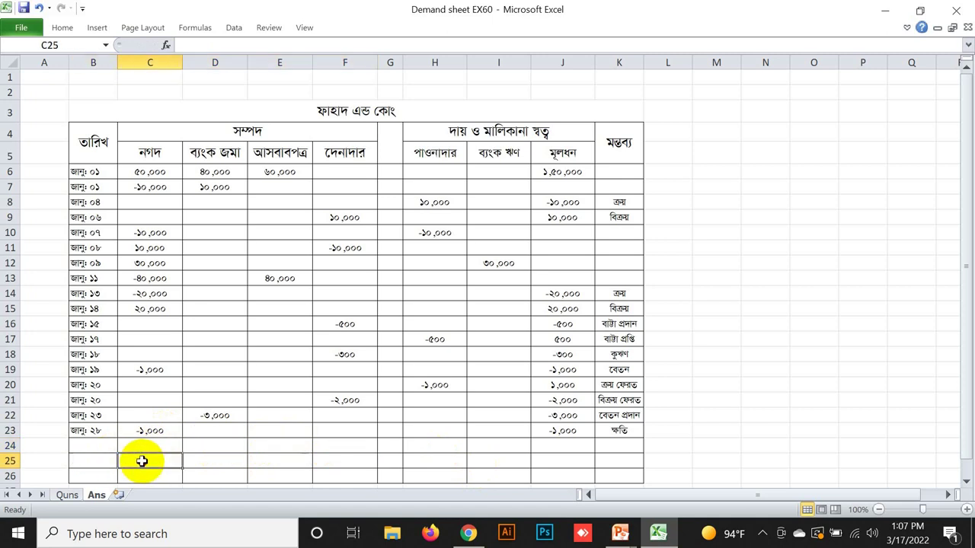
left_click(66, 496)
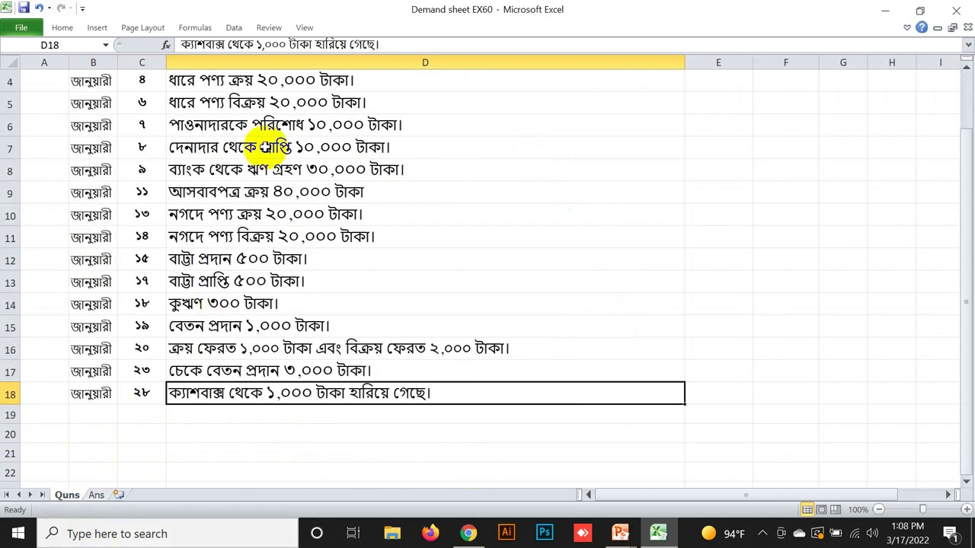
scroll(191, 404, "down", 1)
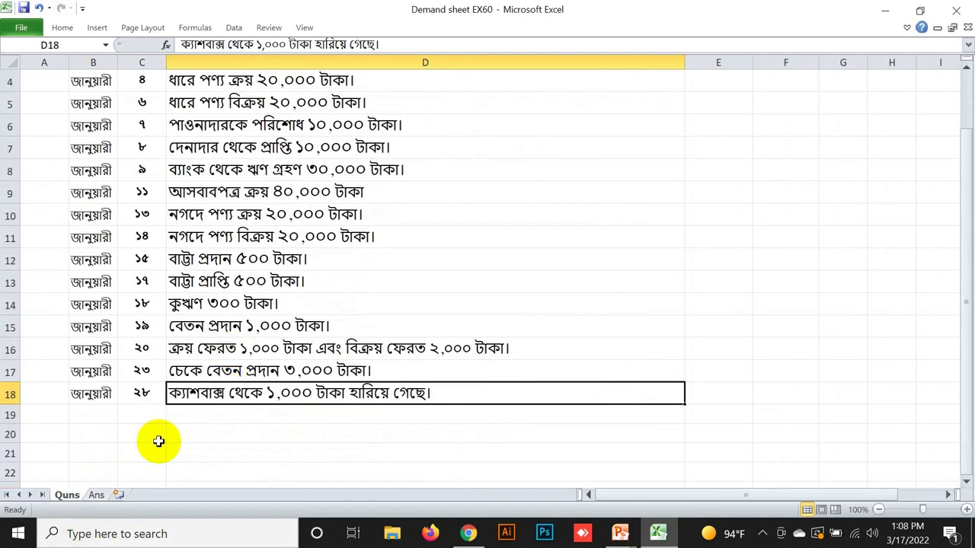
left_click(96, 495)
scroll(463, 289, "down", 2)
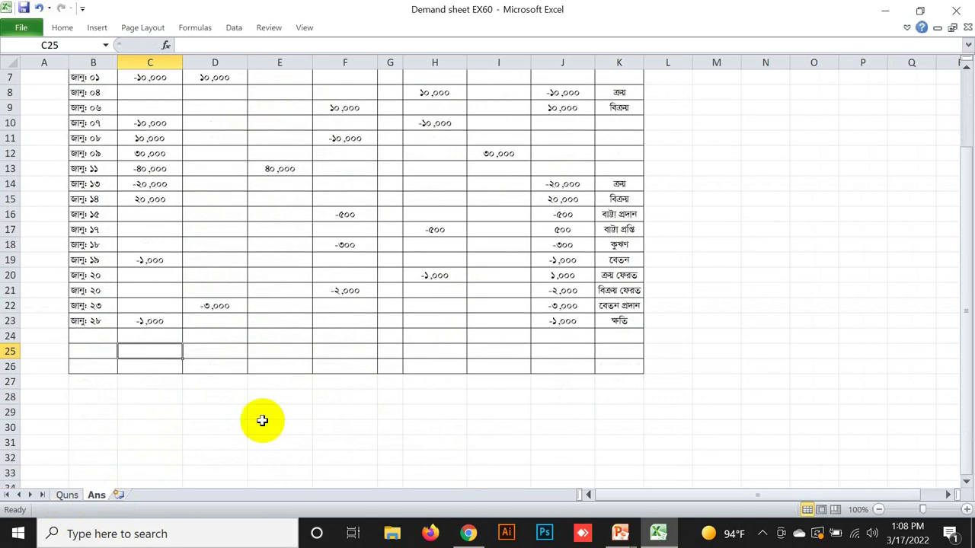
scroll(190, 420, "up", 1)
scroll(190, 420, "up", 1)
scroll(189, 419, "down", 1)
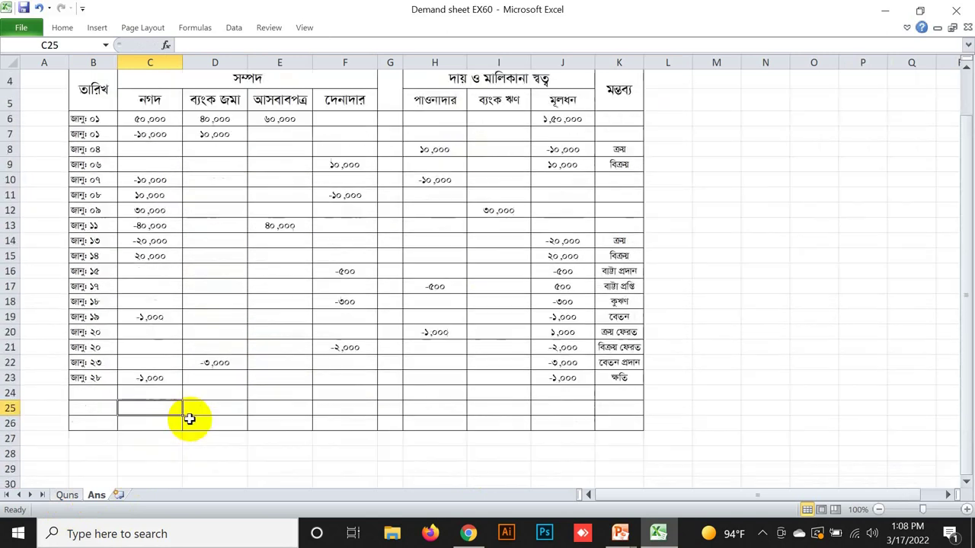
Step: Add up the positive amounts in the cash column and note 1,10,000- as the start of a working in C28
left_click(154, 393)
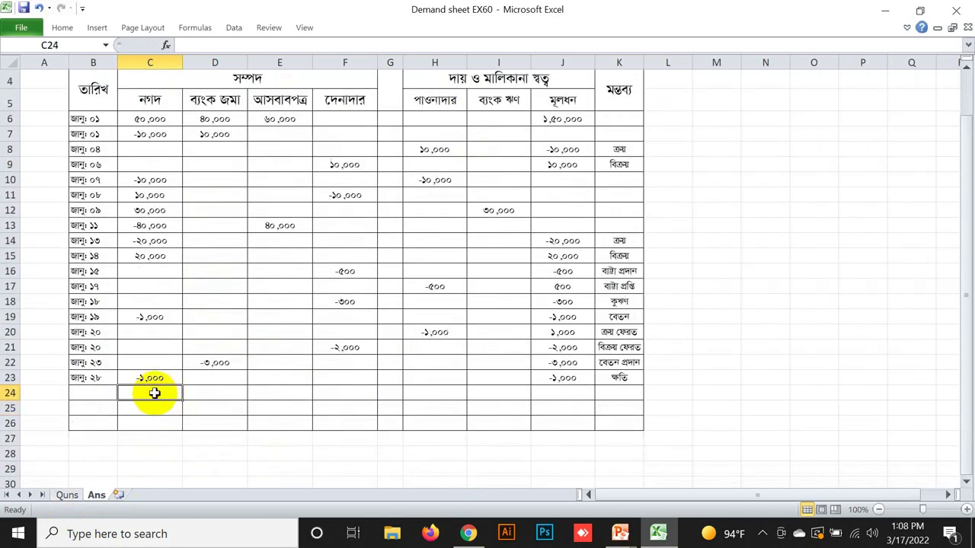
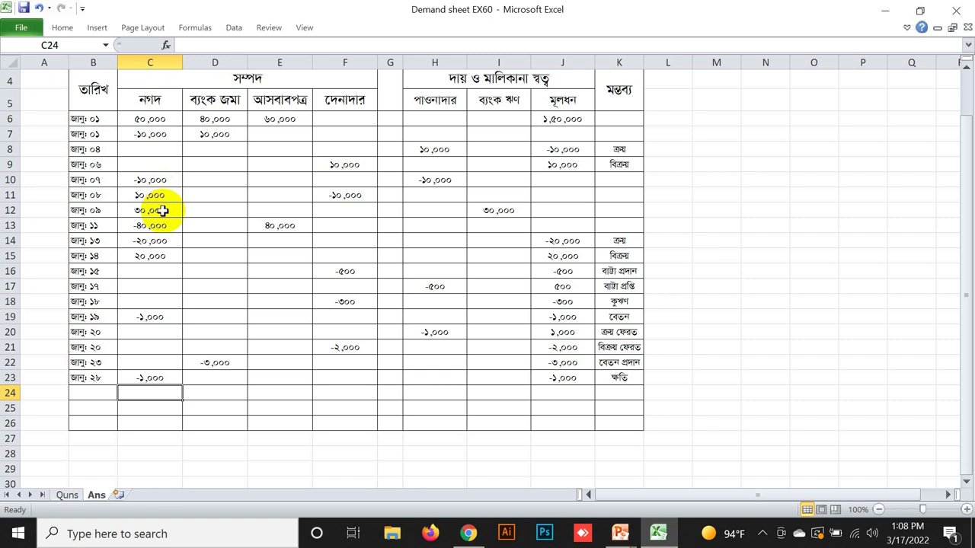
left_click(159, 255)
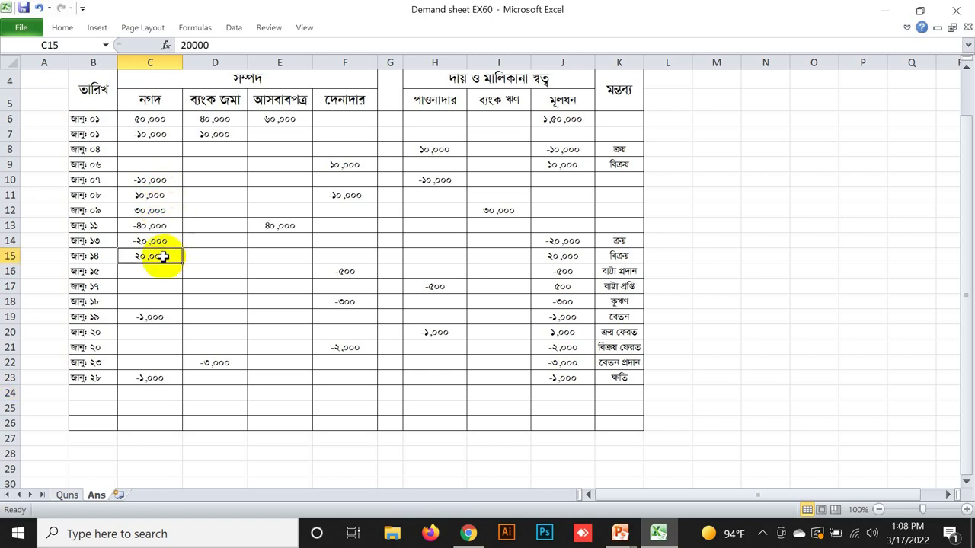
left_click(129, 454)
type("1,1000")
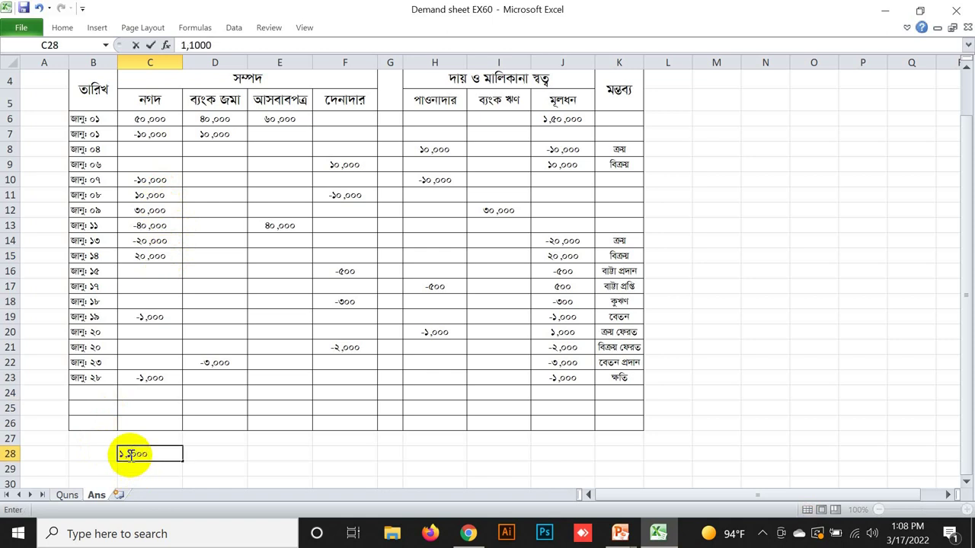
key("BackSpace")
key("BackSpace")
type(",000-")
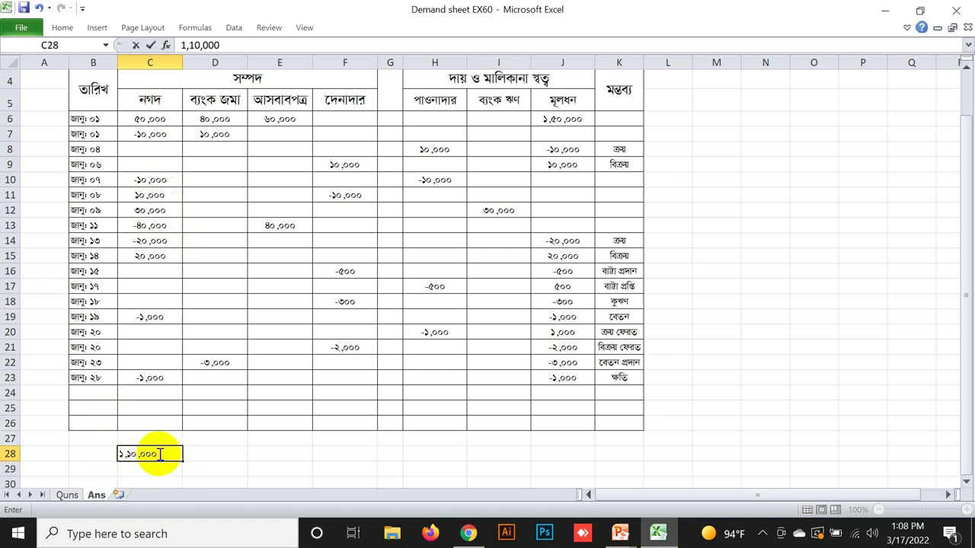
left_click(239, 454)
Step: Go through the negative cash amounts and append their sum 82000 to the working in C28, making it 1,10,000-82000
left_click(154, 136)
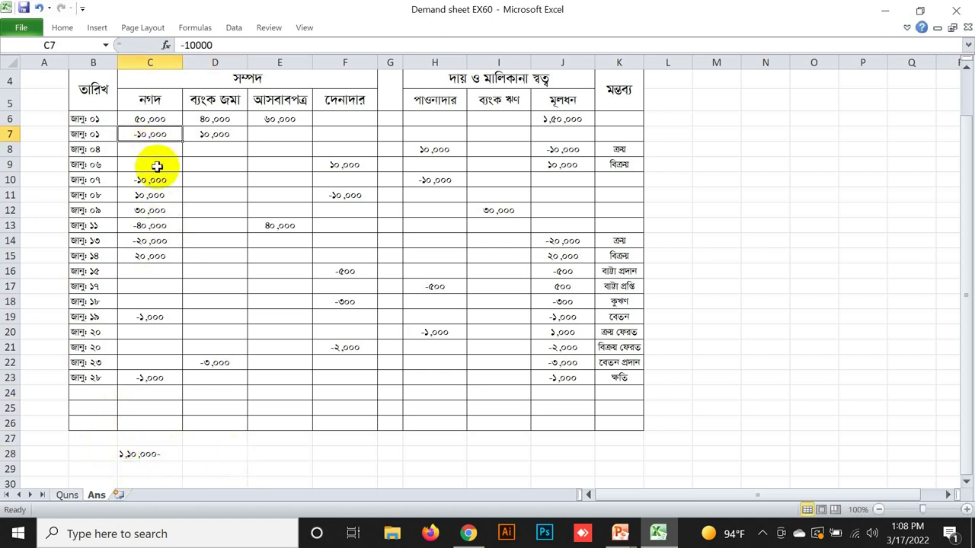
left_click(152, 180)
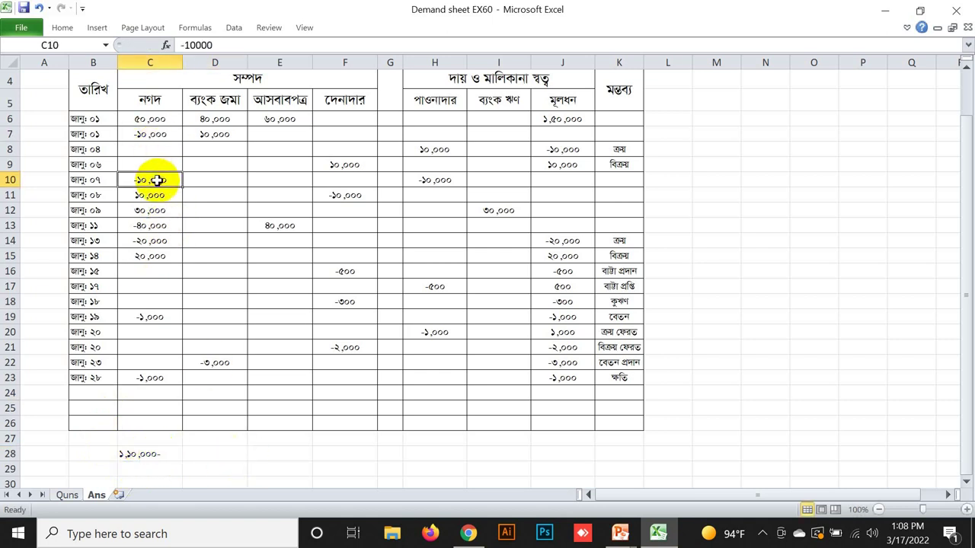
left_click(150, 227)
left_click(151, 241)
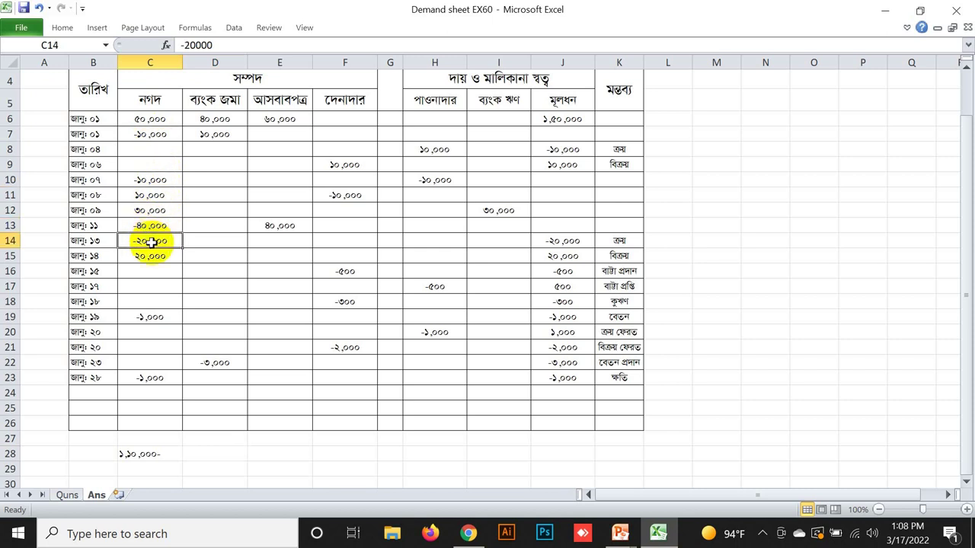
left_click(151, 318)
left_click(149, 378)
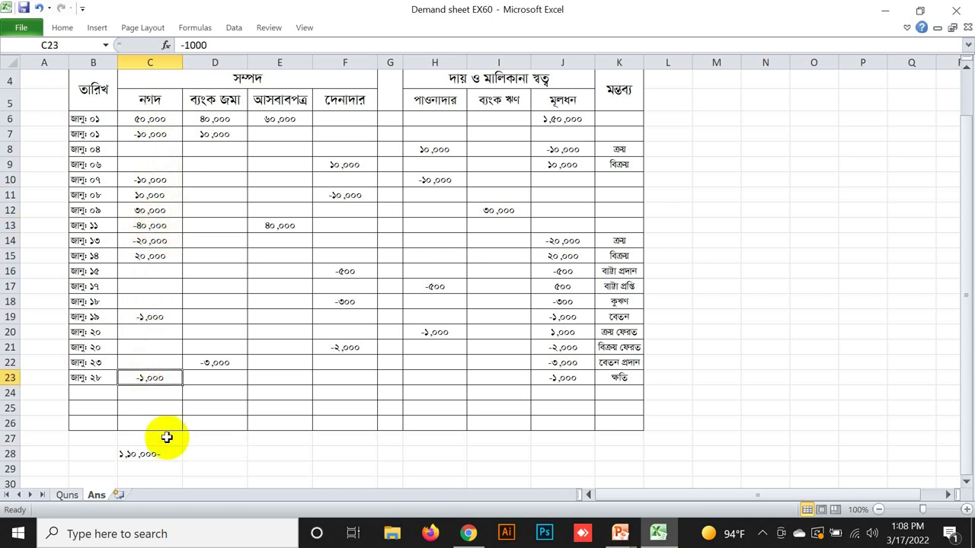
double_click(161, 452)
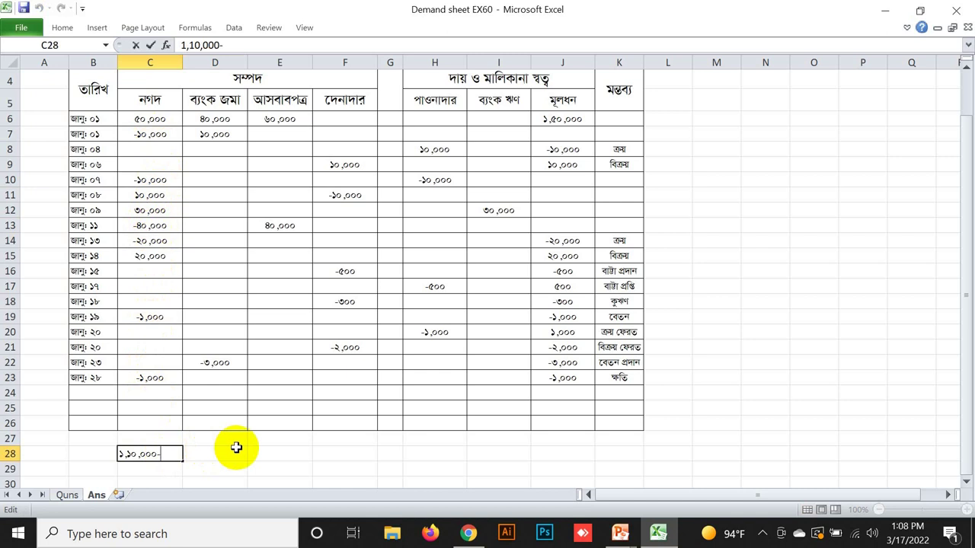
type("82000")
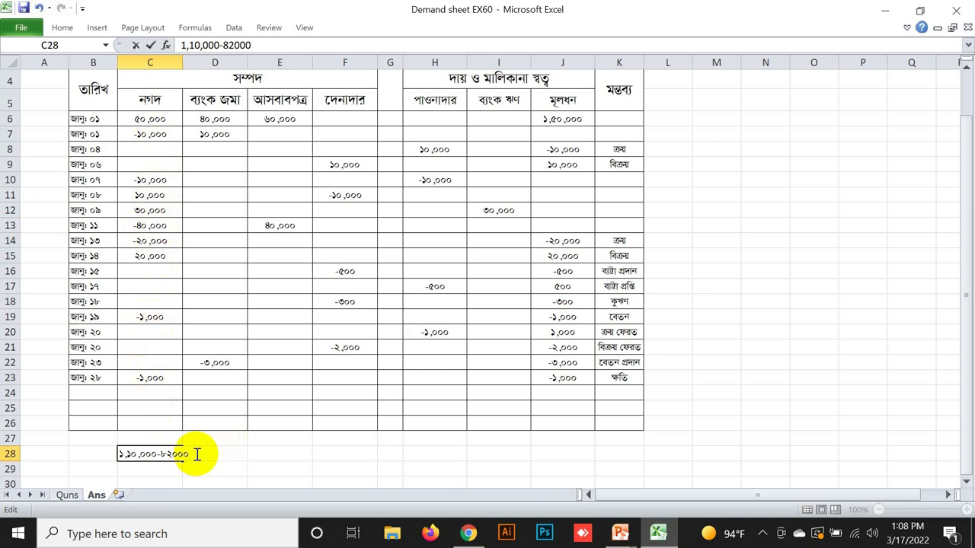
left_click(150, 471)
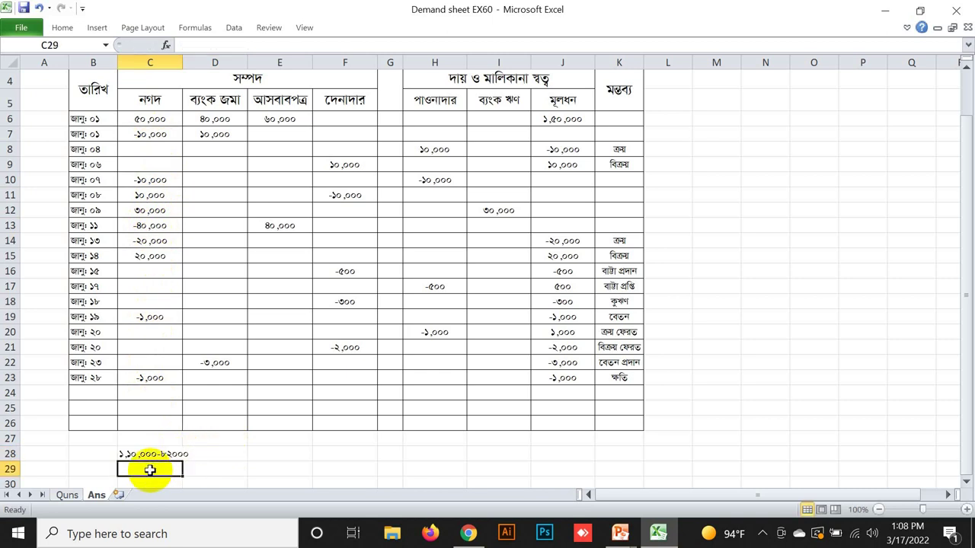
type("=1")
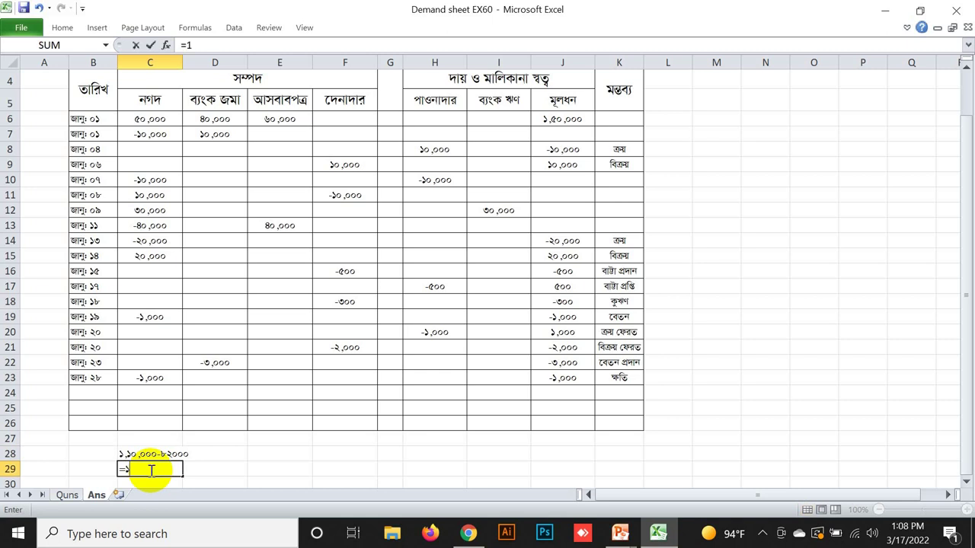
type("10000-82000")
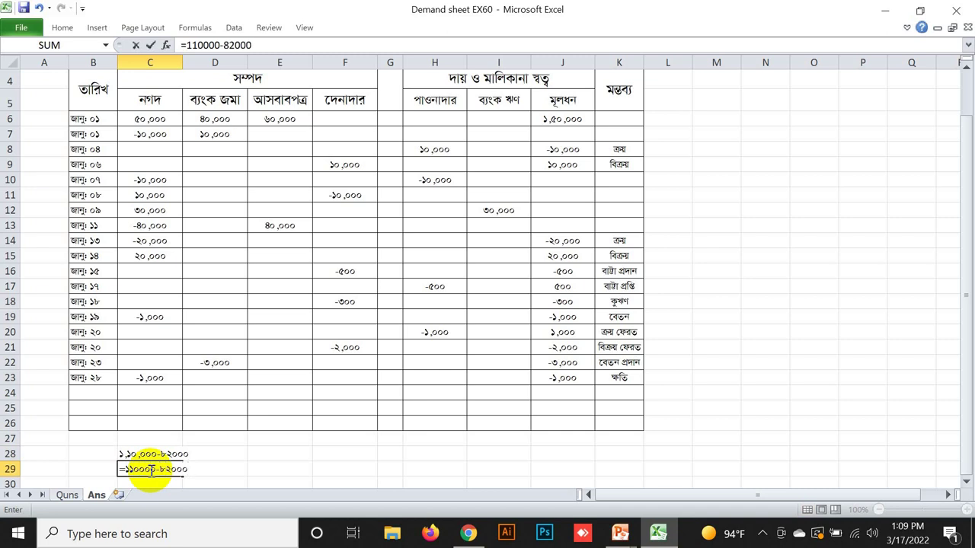
key("Return")
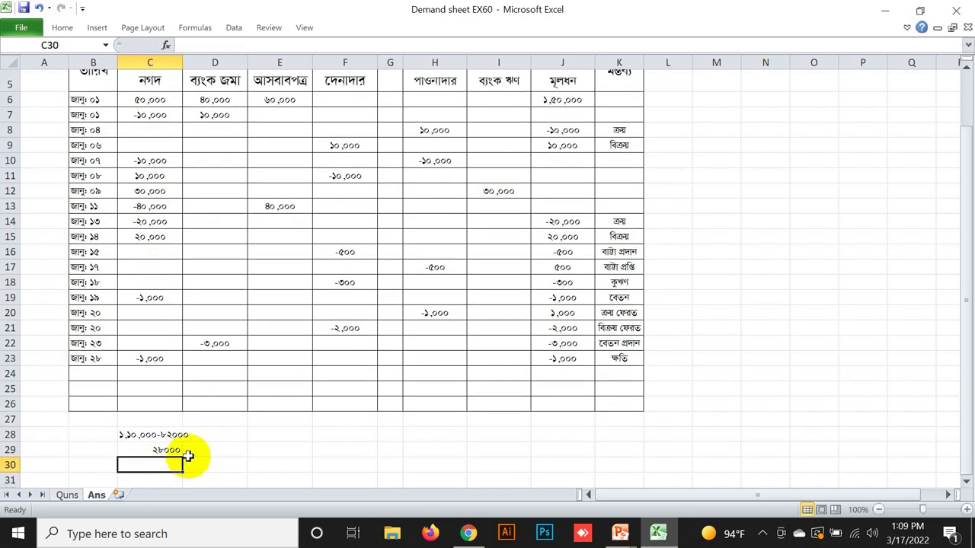
Step: Enter 28,000 as the cash column balance in C24
left_click(150, 371)
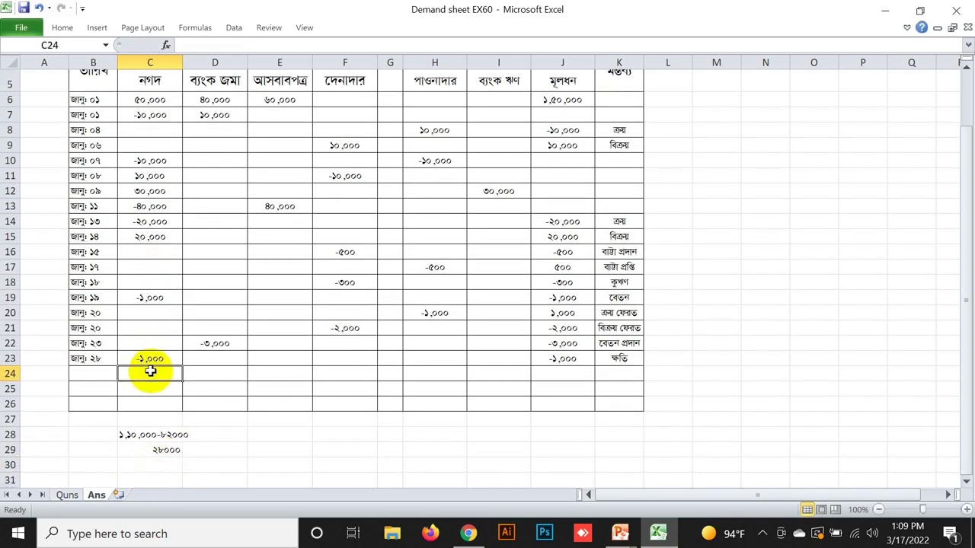
type("28,")
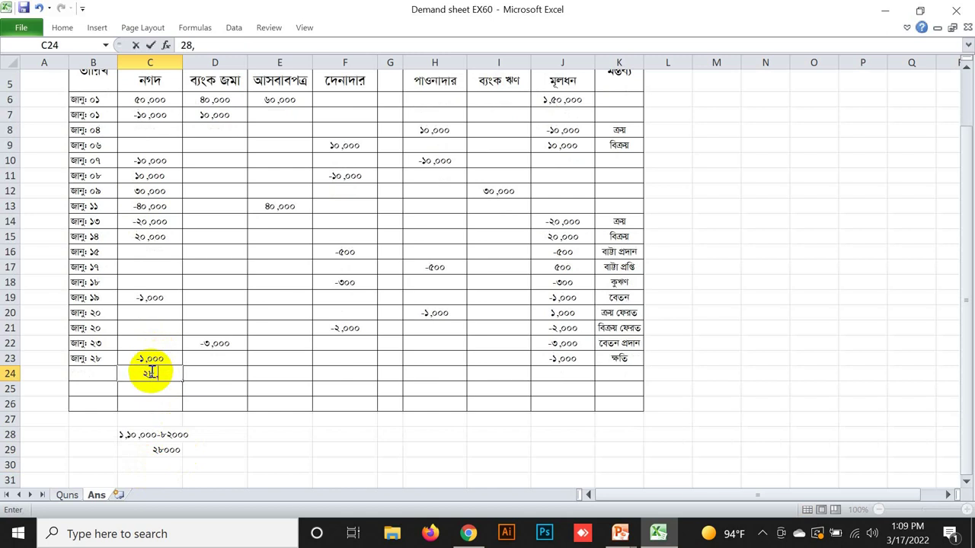
type("000")
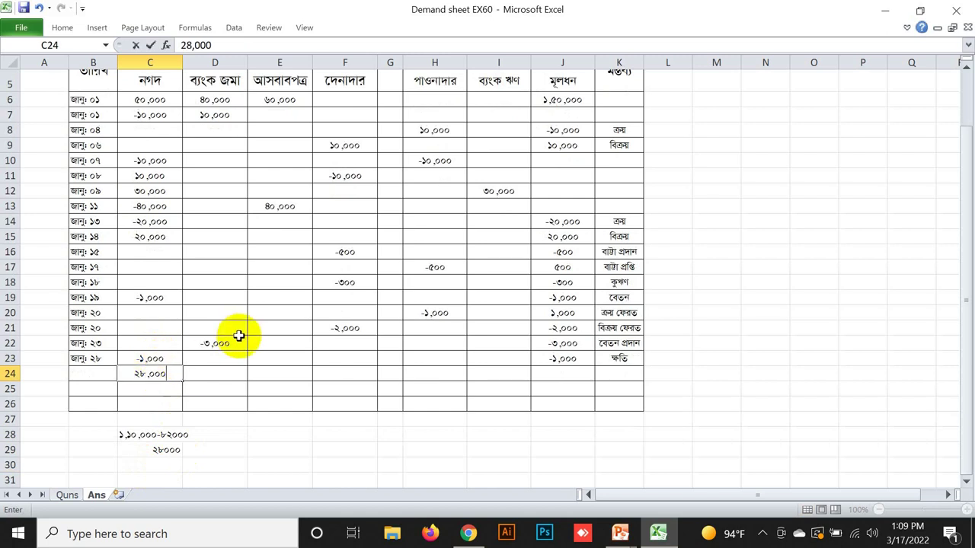
Step: Go through the bank deposit amounts and enter 47,000 as that column's balance in D24
scroll(241, 313, "up", 1)
left_click(225, 162)
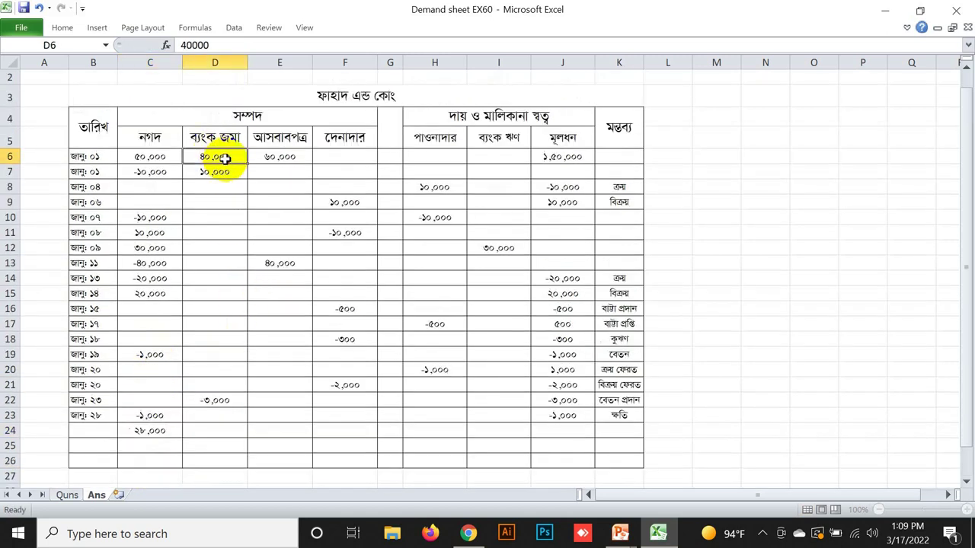
left_click(228, 172)
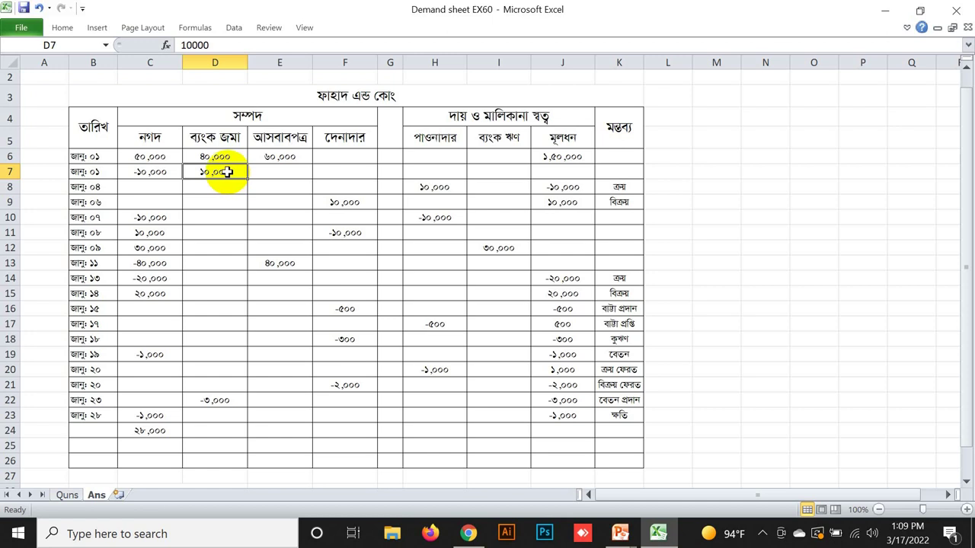
scroll(227, 172, "down", 1)
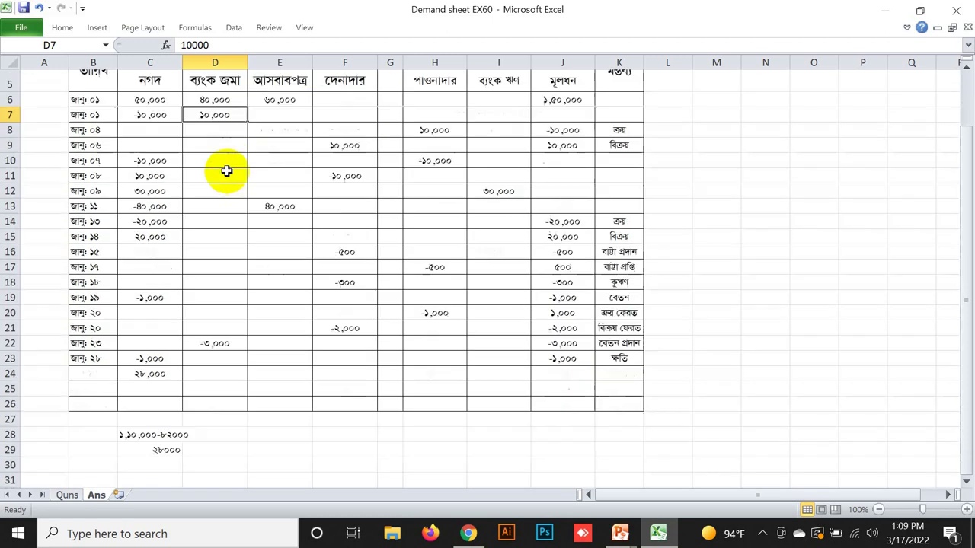
left_click(220, 343)
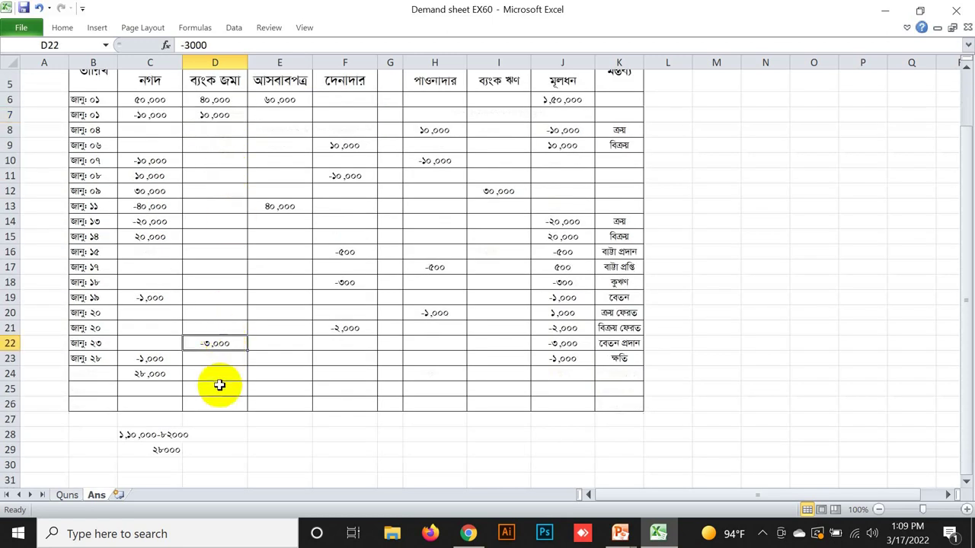
left_click(211, 371)
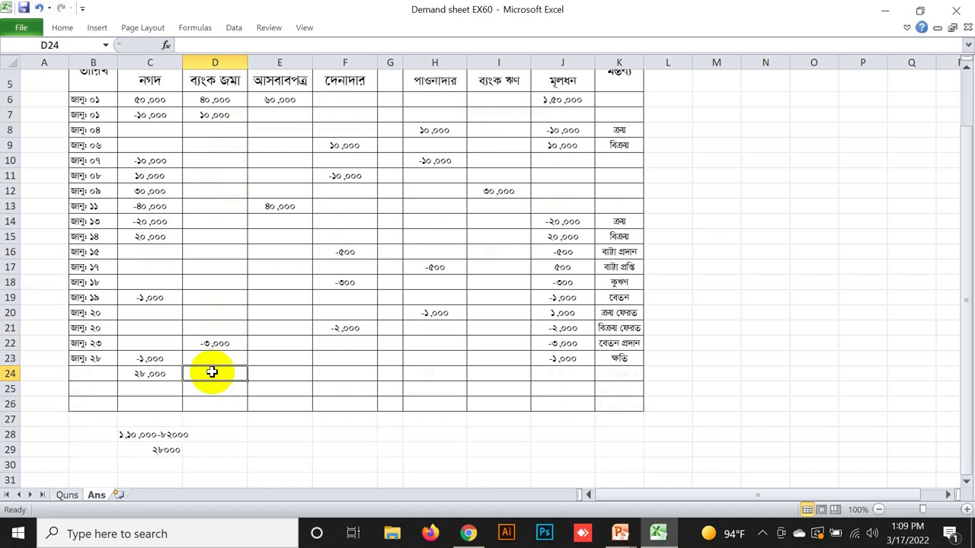
type("7")
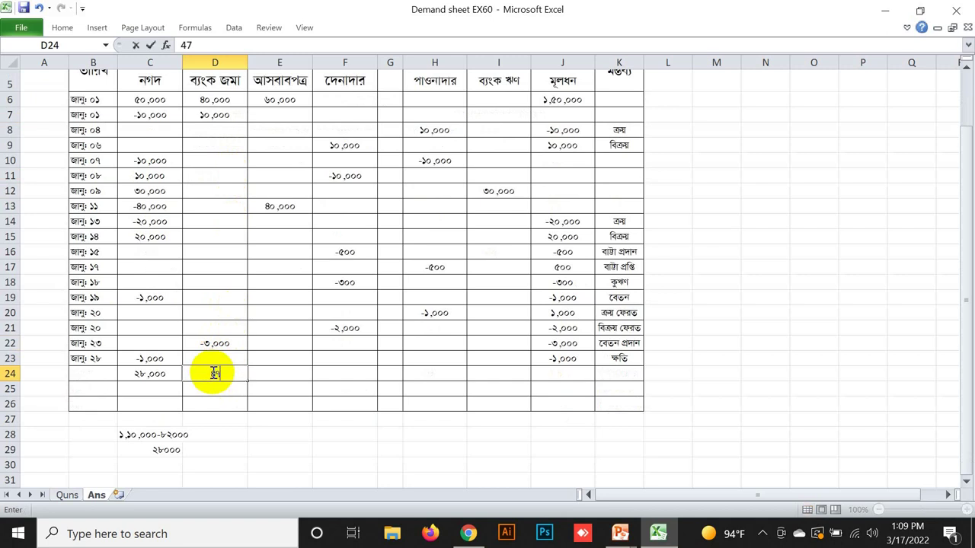
type(",000")
Step: Add the two furniture amounts in E6 and E13 and enter 1,00,000 as the column balance in E24
left_click(286, 96)
left_click(276, 206)
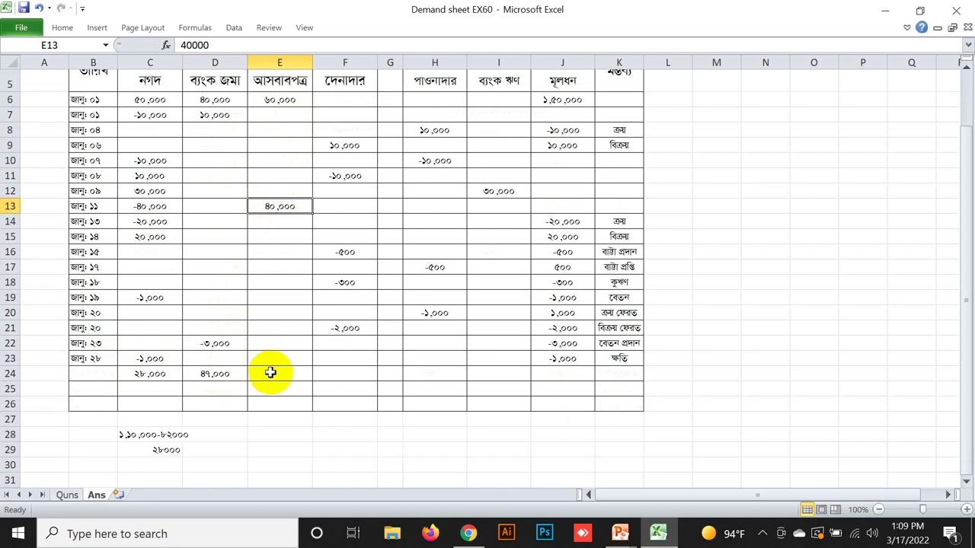
left_click(270, 372)
left_click(288, 96)
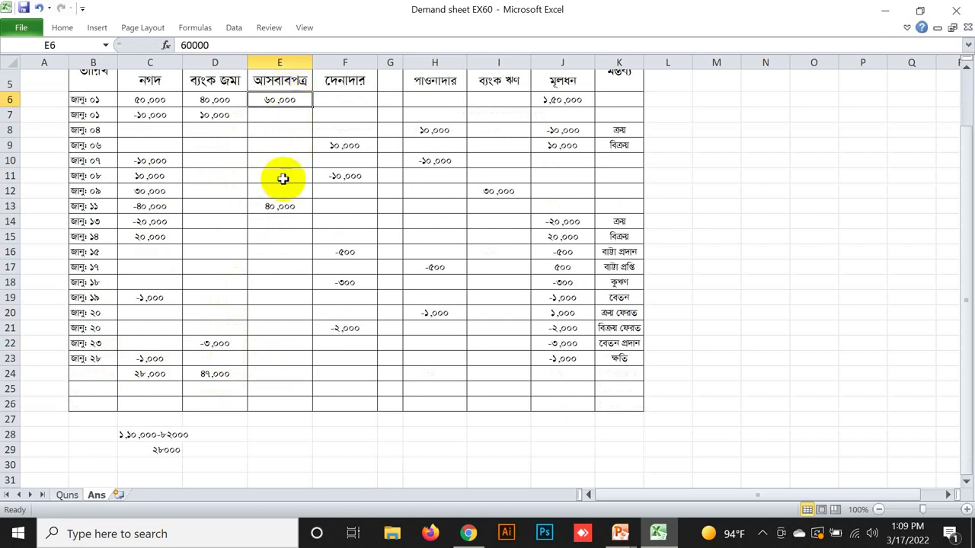
left_click(282, 206)
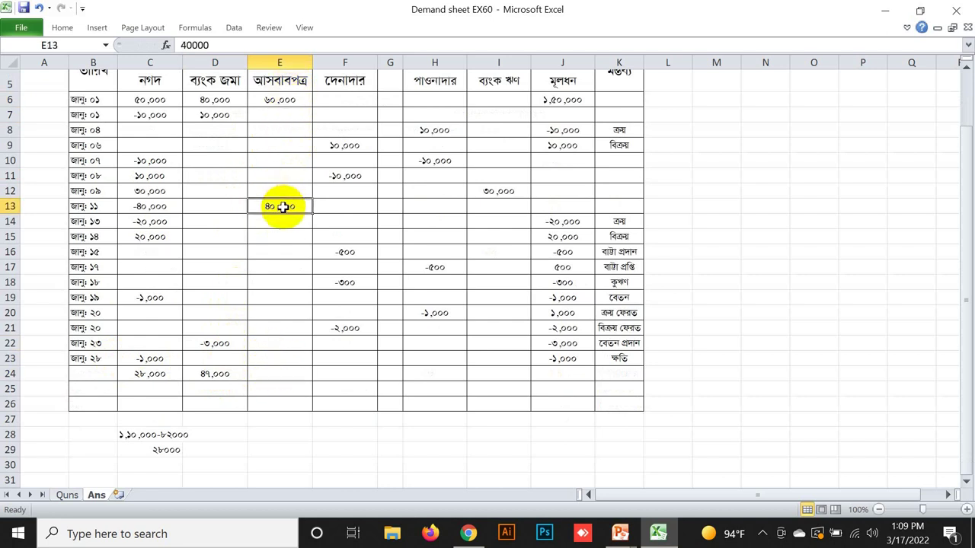
left_click(275, 376)
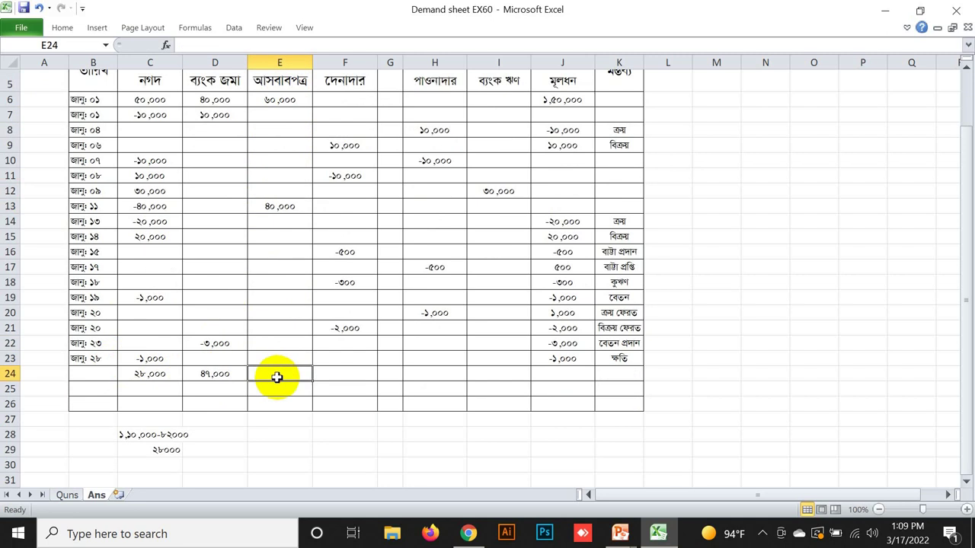
type("1,00,000")
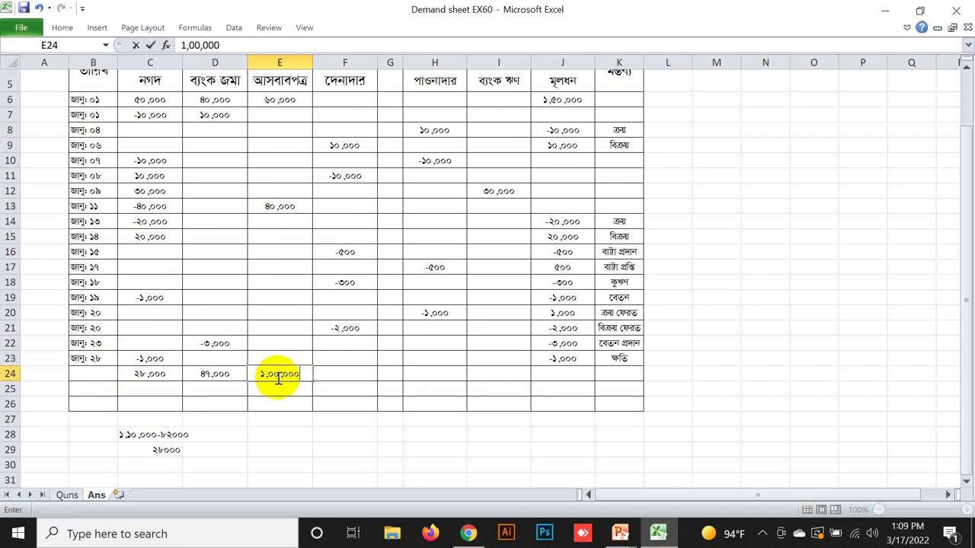
Step: Go through the debtors column amounts and enter (2800) as that column's balance in F24
left_click(360, 145)
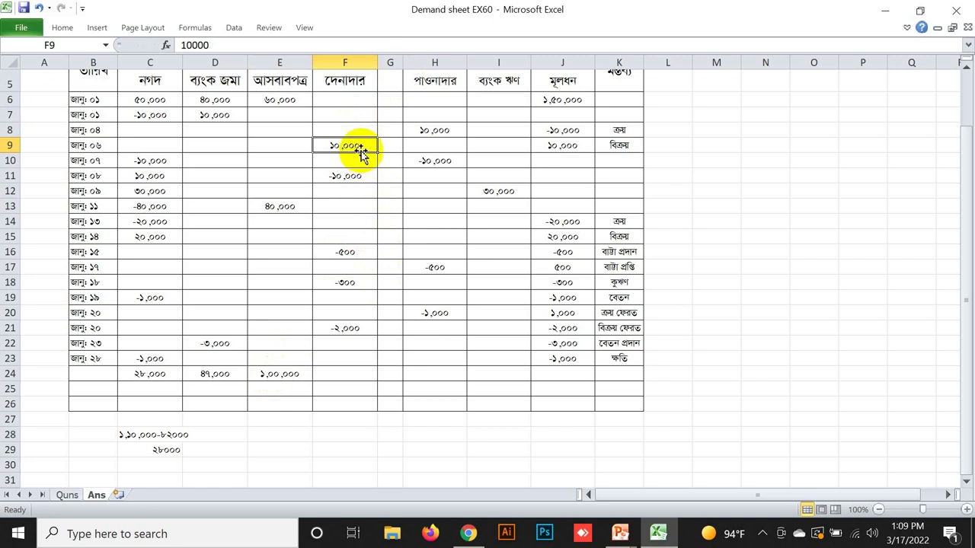
left_click(361, 176)
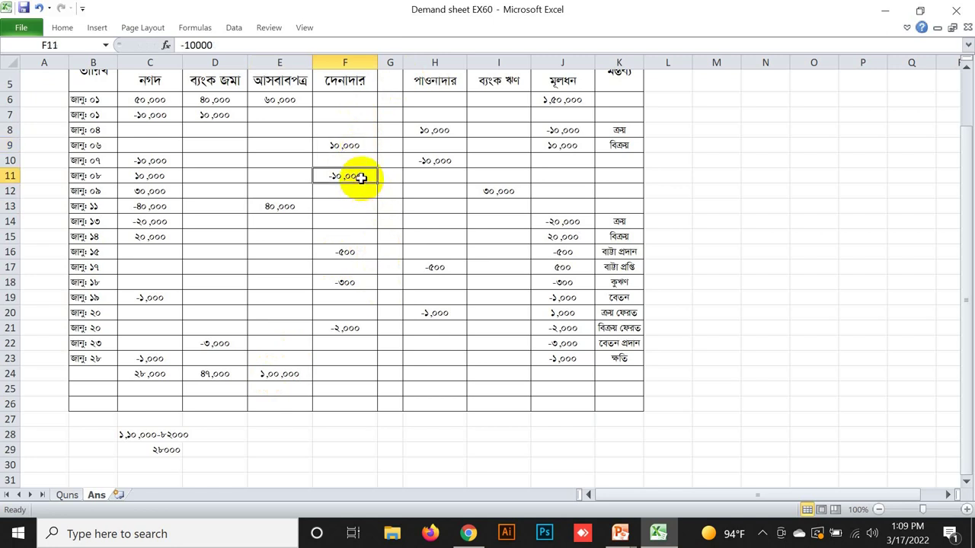
left_click(348, 251)
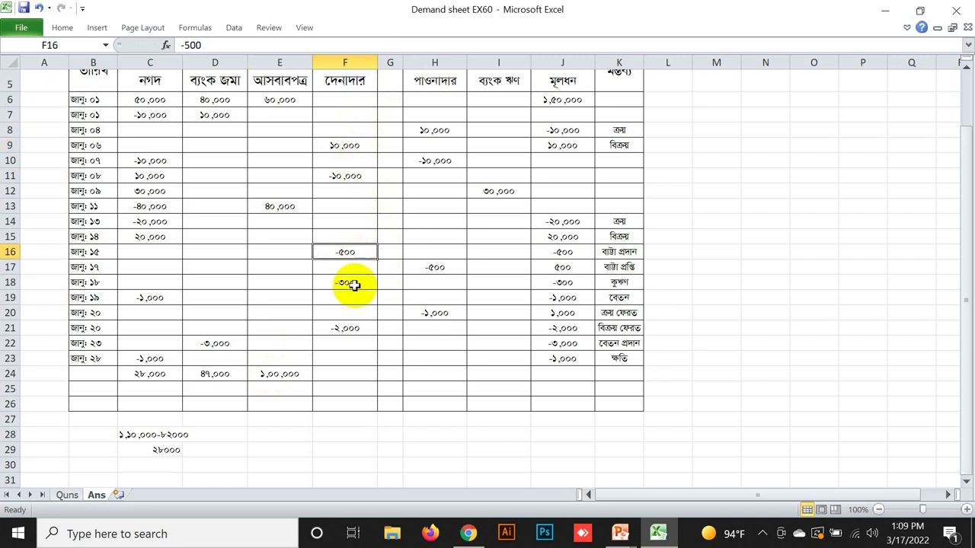
left_click(354, 285)
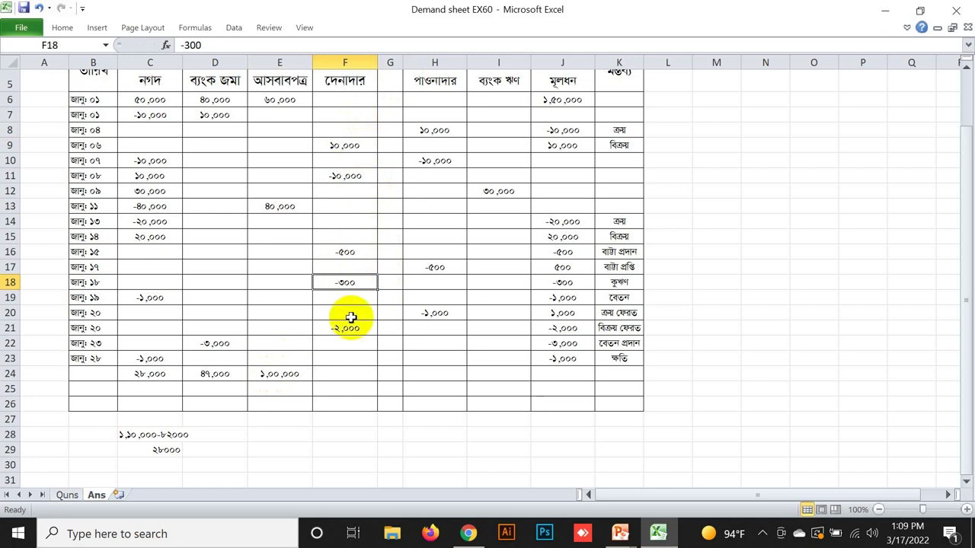
left_click(331, 376)
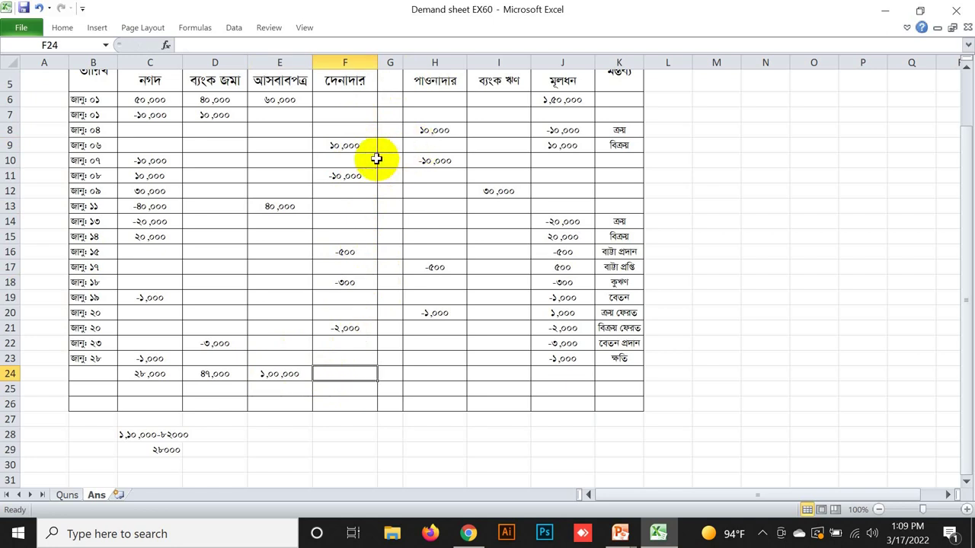
type("=")
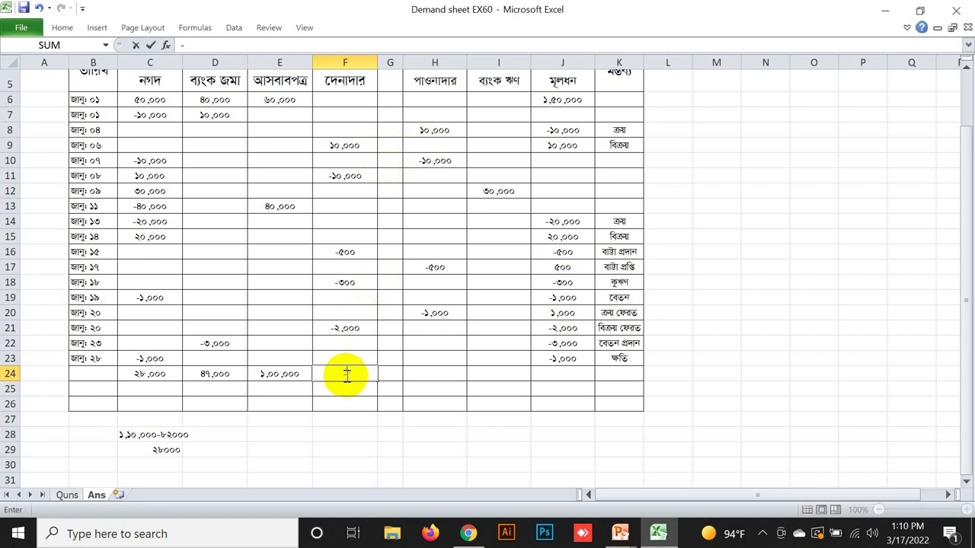
key("BackSpace")
type("(2800)")
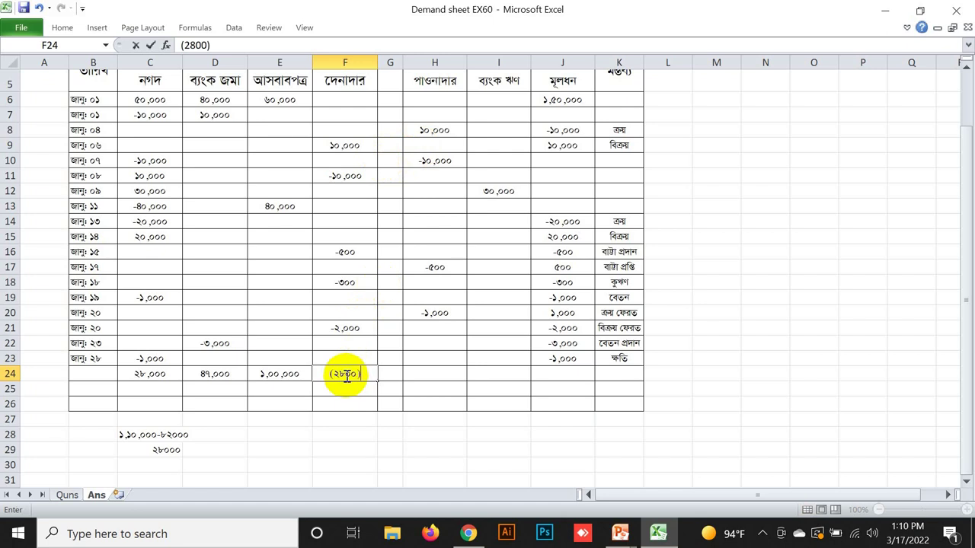
Step: Check the creditors amounts, enter (1500) as that column's balance in H24, and enter 30,000 as the bank loan balance in I24
left_click(429, 378)
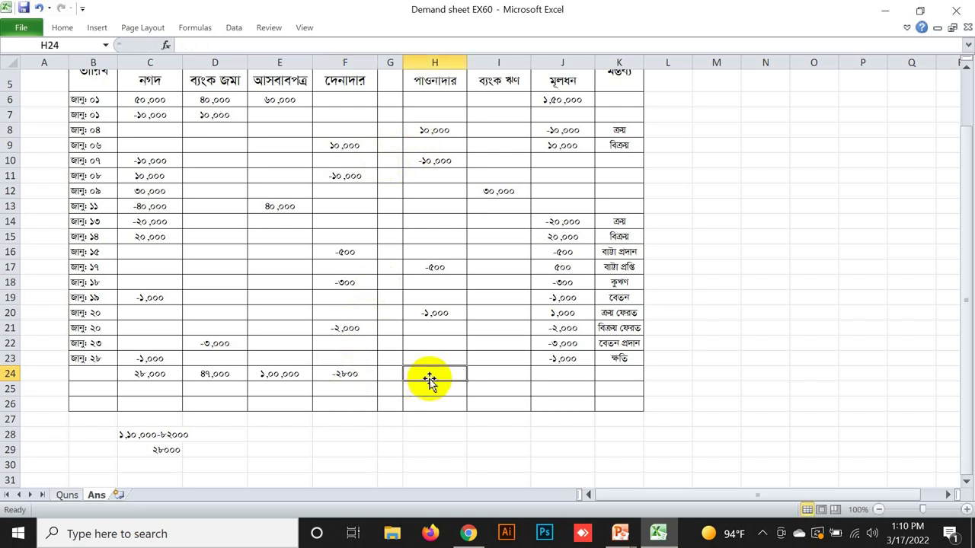
left_click(454, 134)
left_click(446, 162)
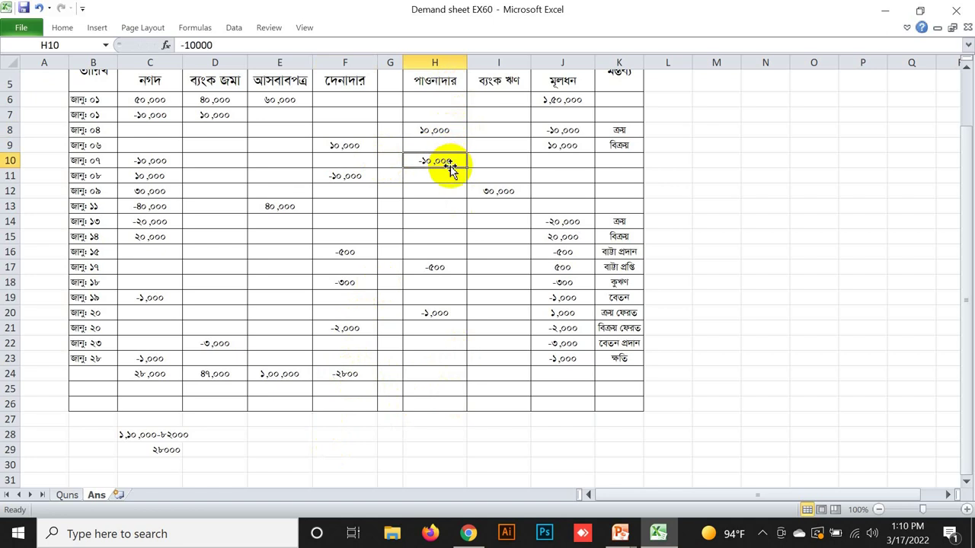
left_click(416, 374)
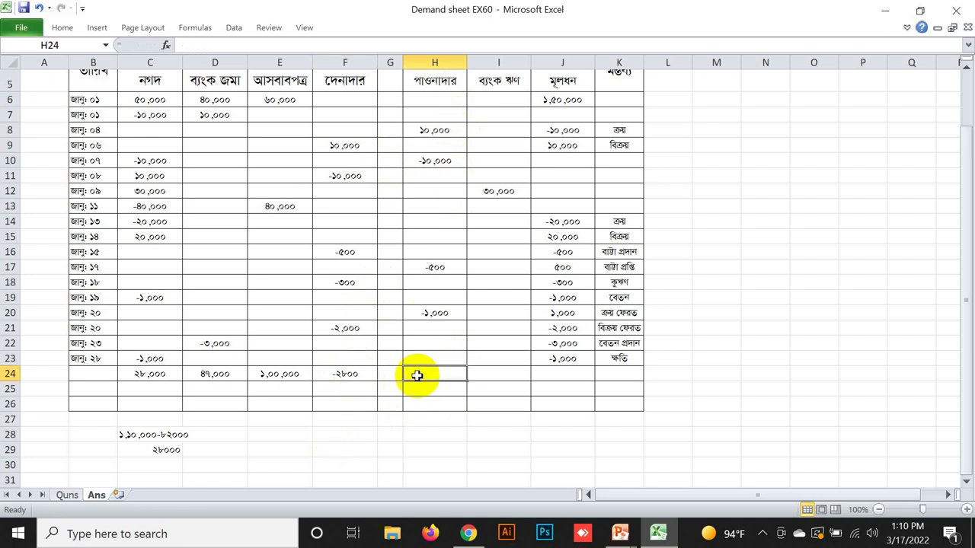
type("(1500)")
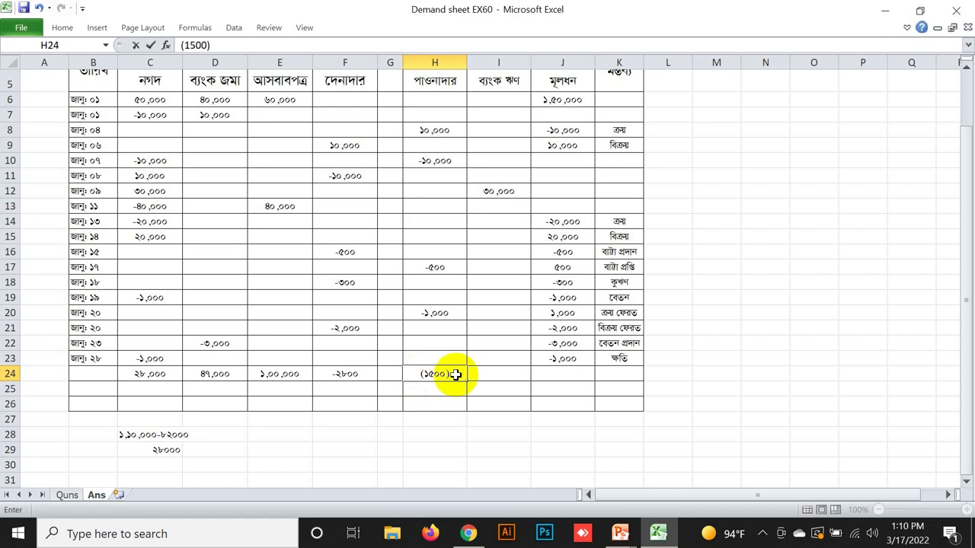
left_click(514, 373)
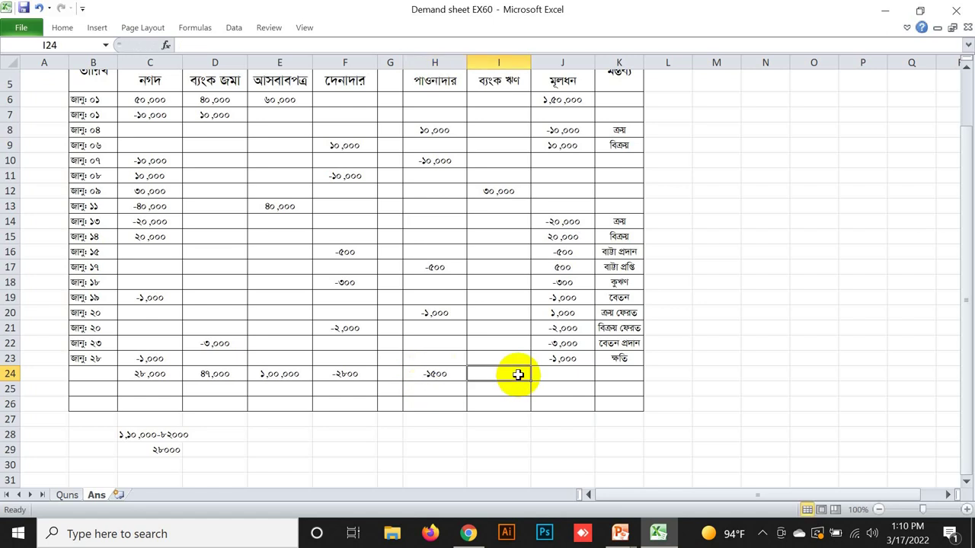
type("30,000")
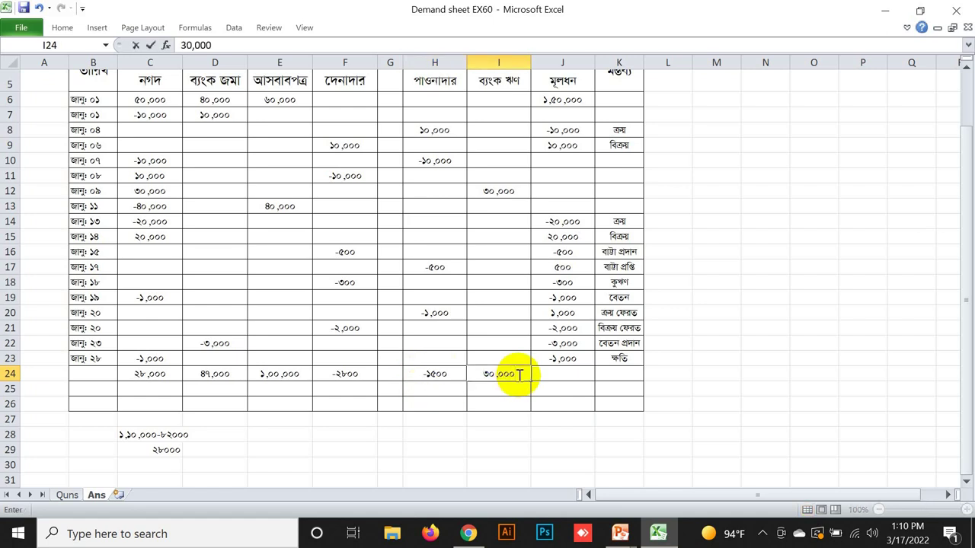
Step: Add up the positive amounts in the capital column and note their total, 1,81,500, in I29
left_click(577, 374)
left_click(572, 99)
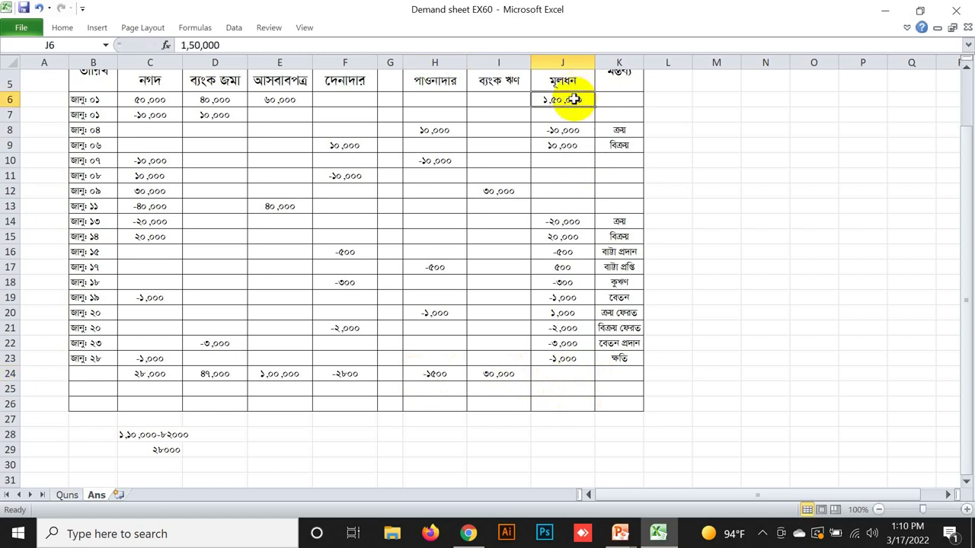
left_click(569, 146)
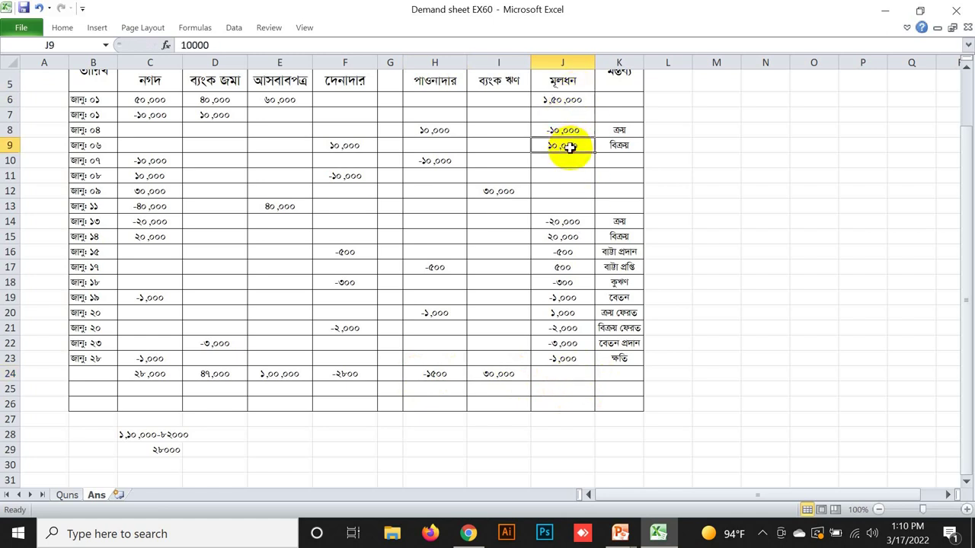
left_click(571, 239)
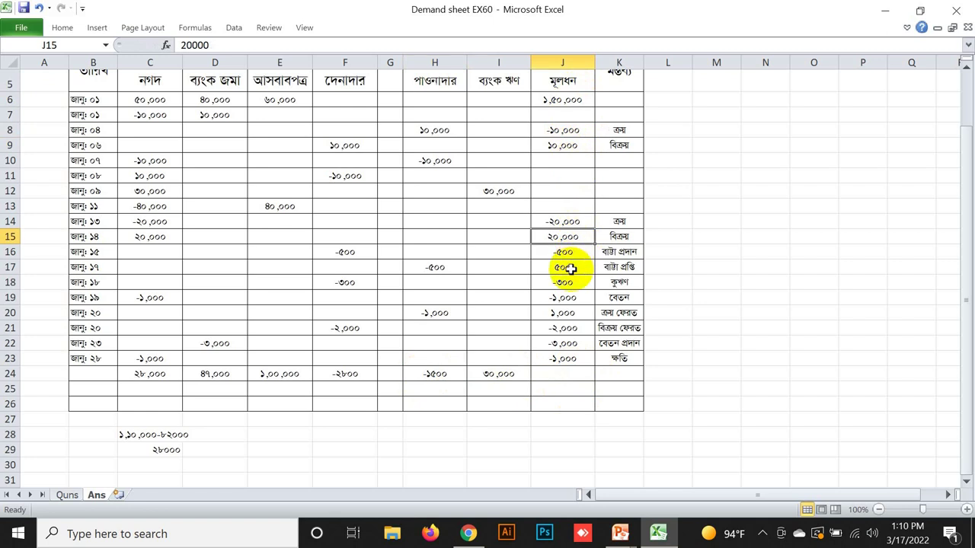
left_click(570, 268)
left_click(567, 313)
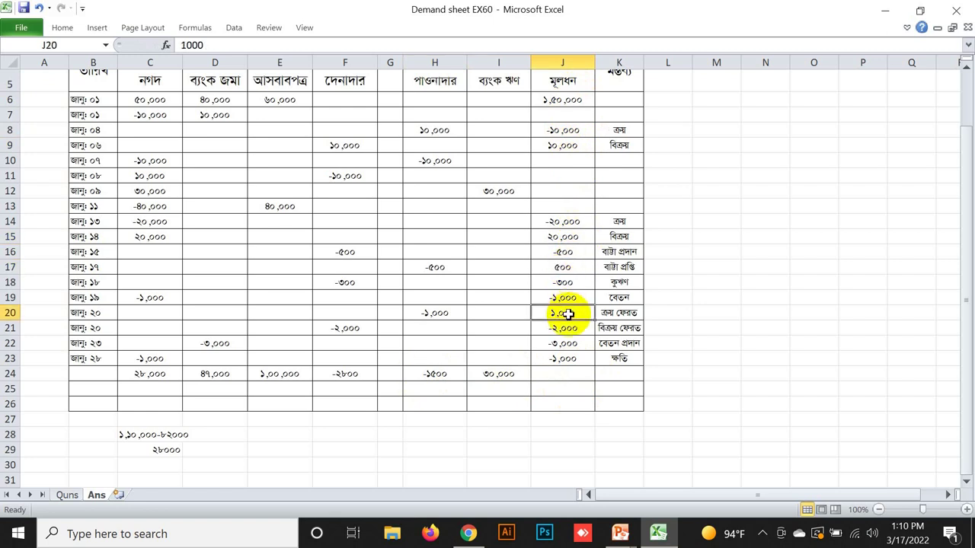
left_click(488, 449)
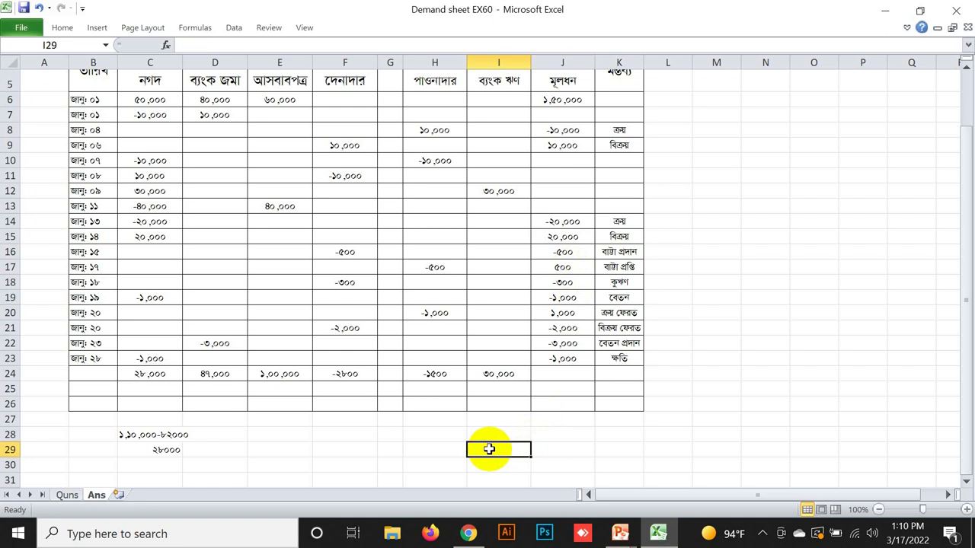
type("1,8")
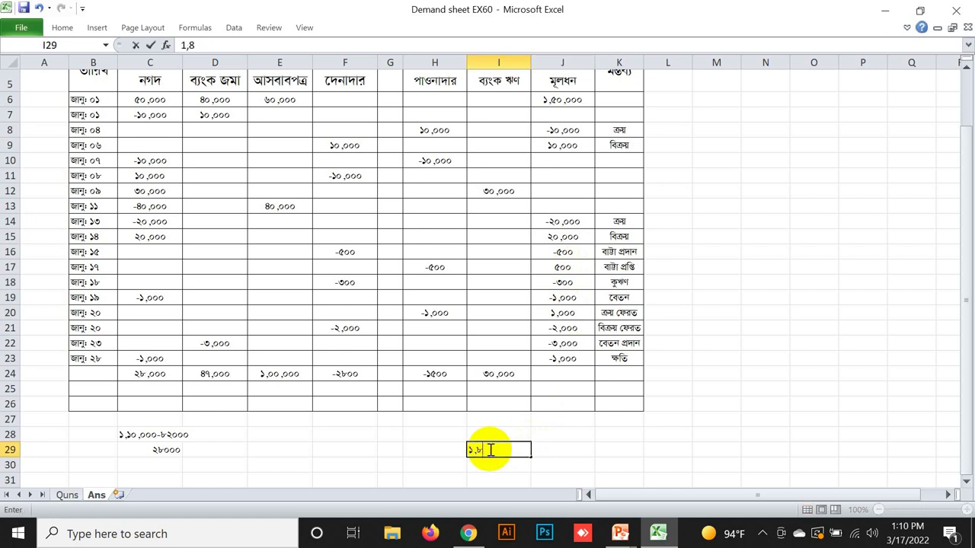
type("1,500")
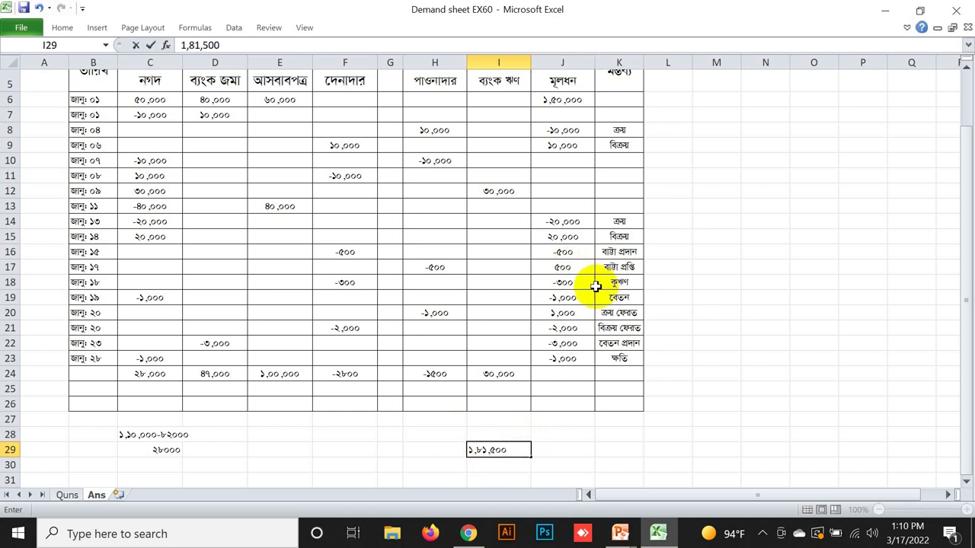
Step: Add up the negative amounts in the capital column and note their total, 37800, in I30
left_click(496, 462)
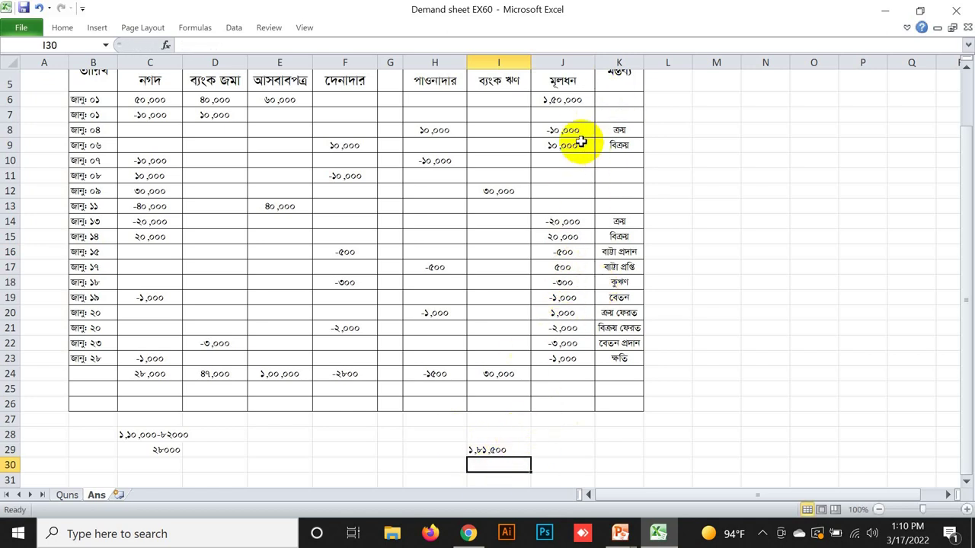
left_click(552, 128)
left_click(574, 221)
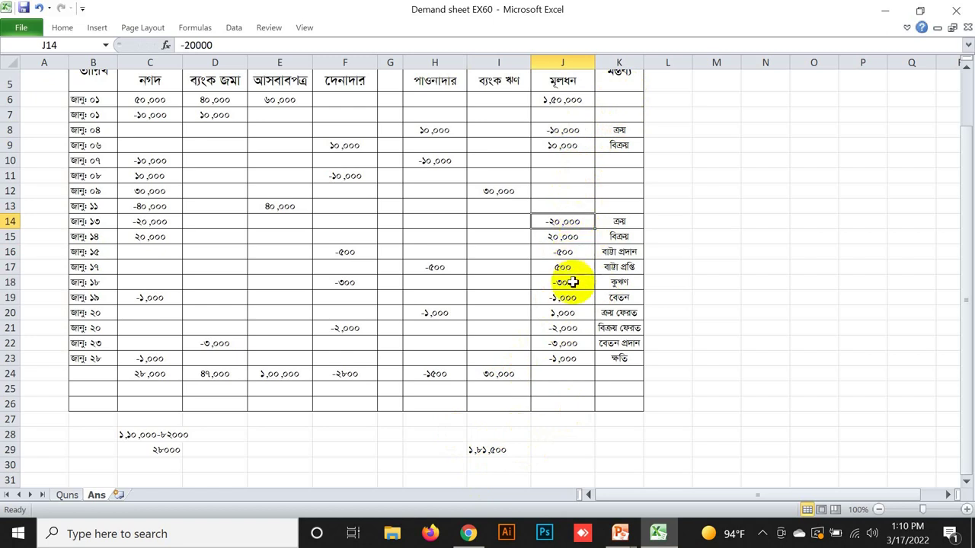
left_click(571, 252)
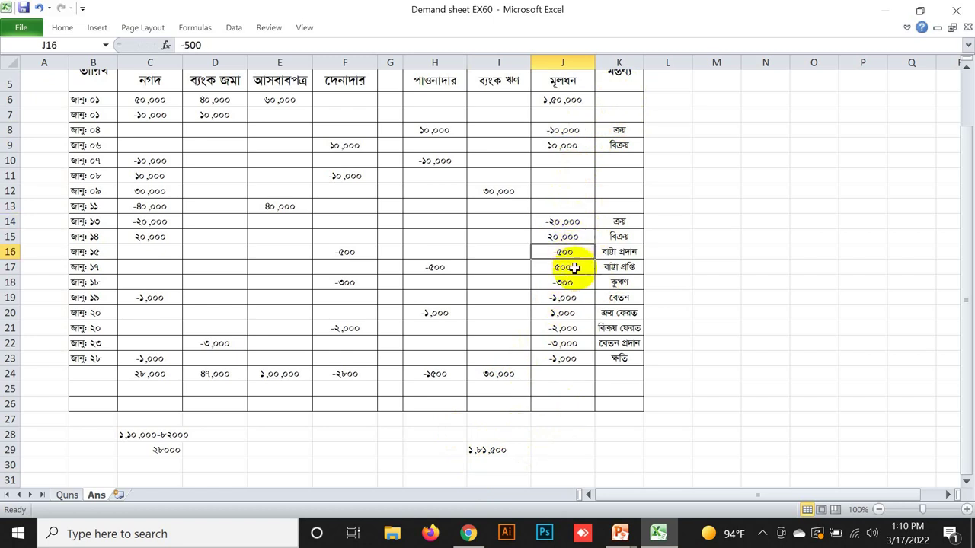
left_click(567, 283)
left_click(577, 298)
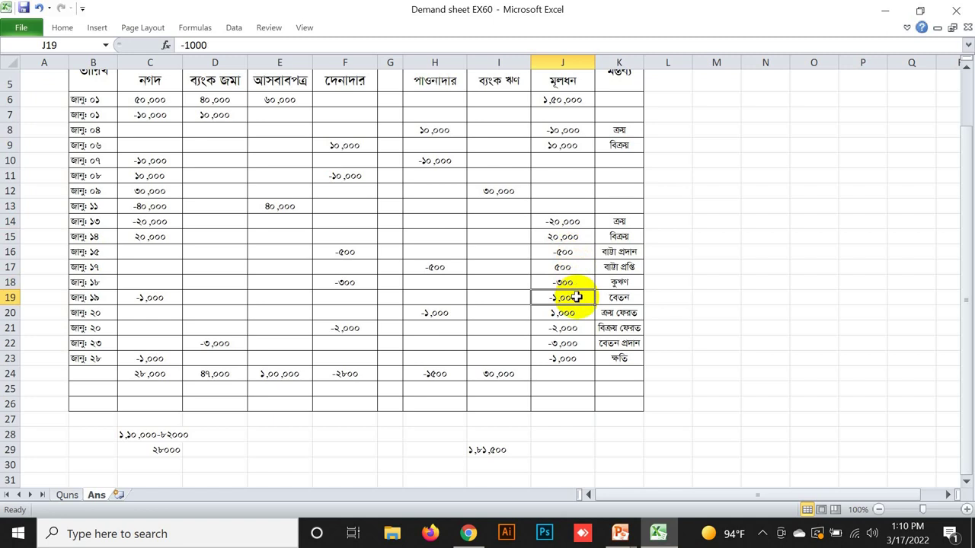
left_click(571, 313)
left_click(572, 327)
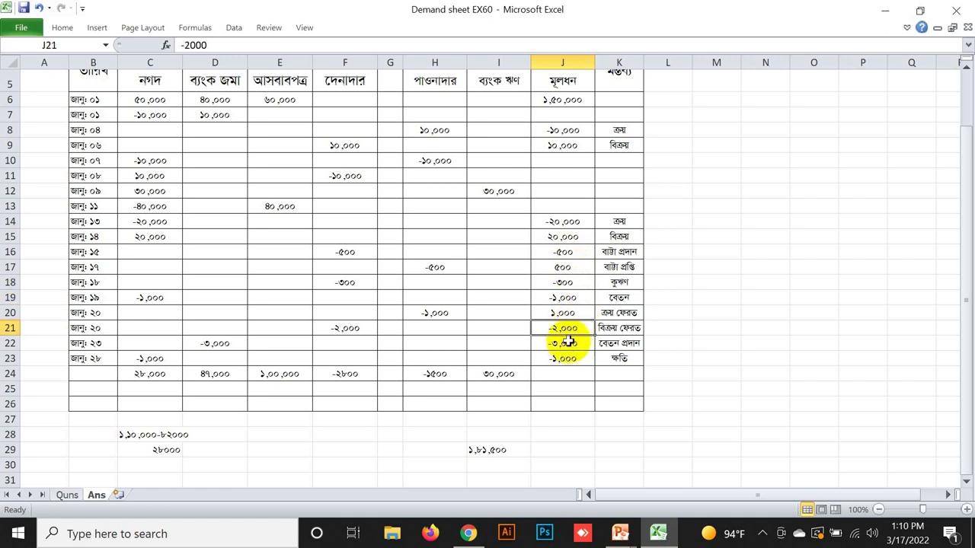
left_click(565, 342)
left_click(567, 357)
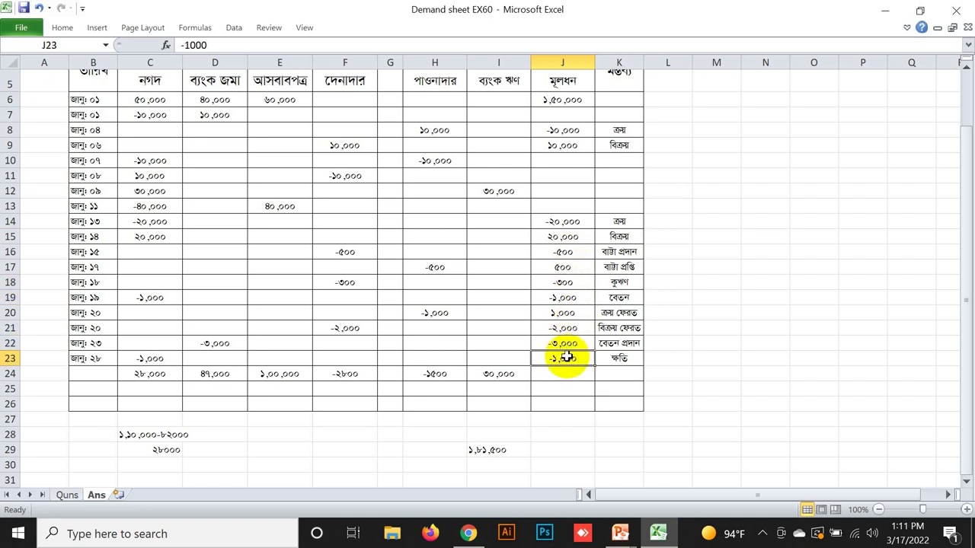
left_click(500, 464)
type("37800")
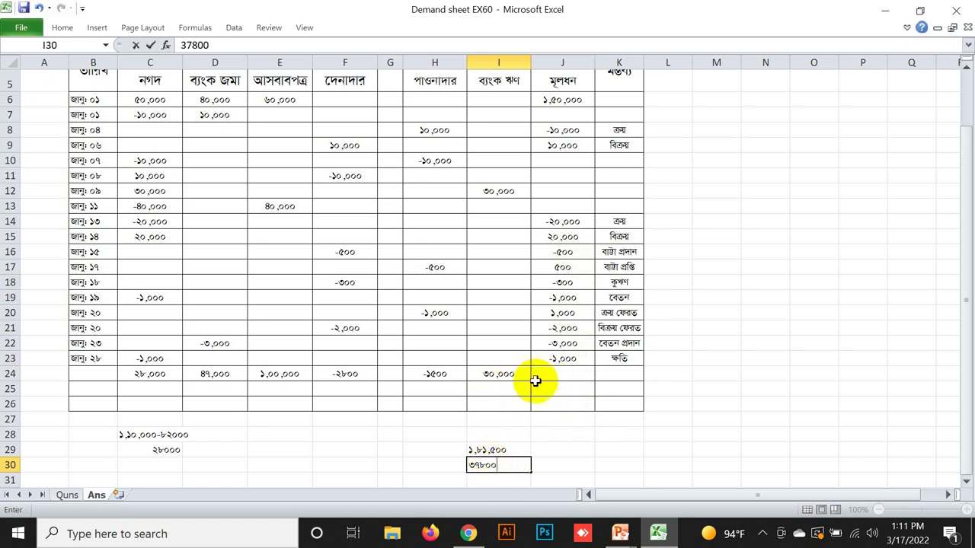
left_click(565, 373)
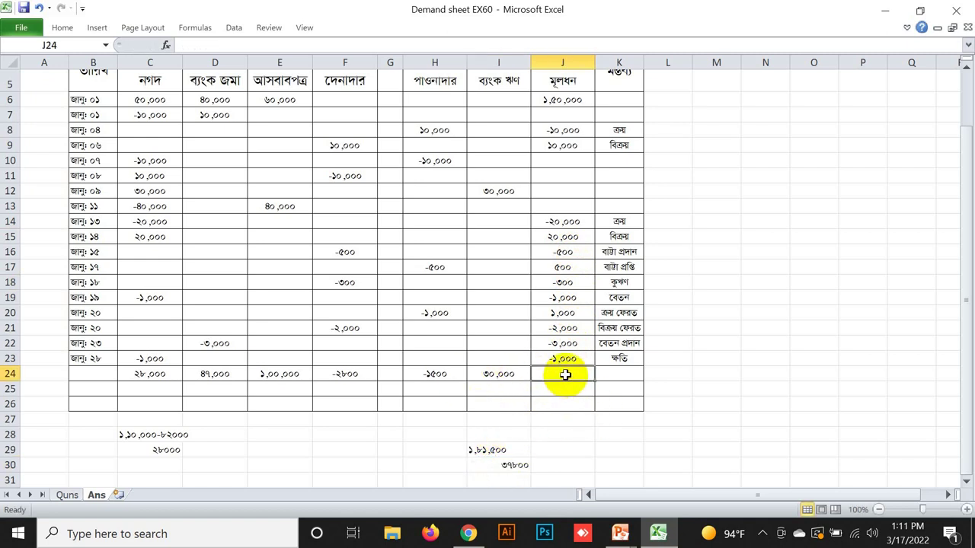
type("=")
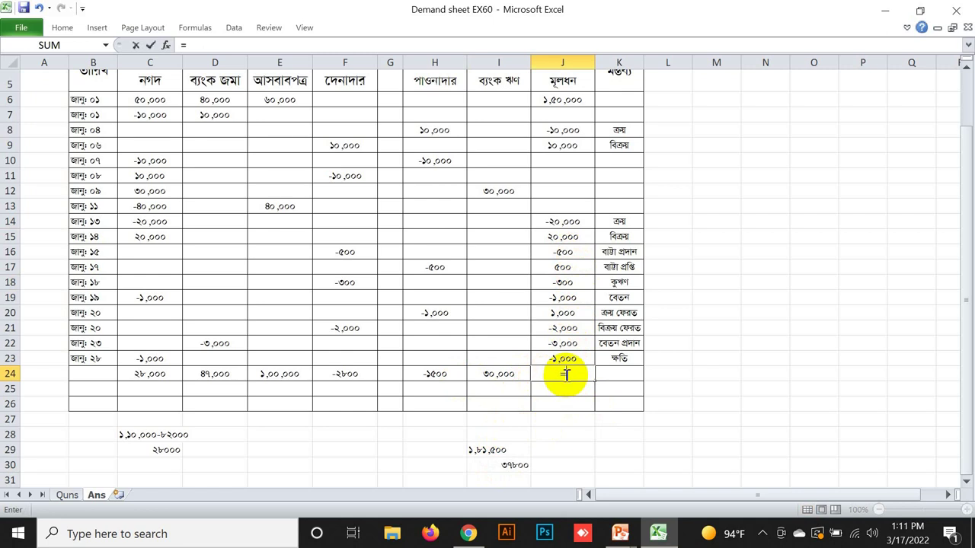
type("181500-37800")
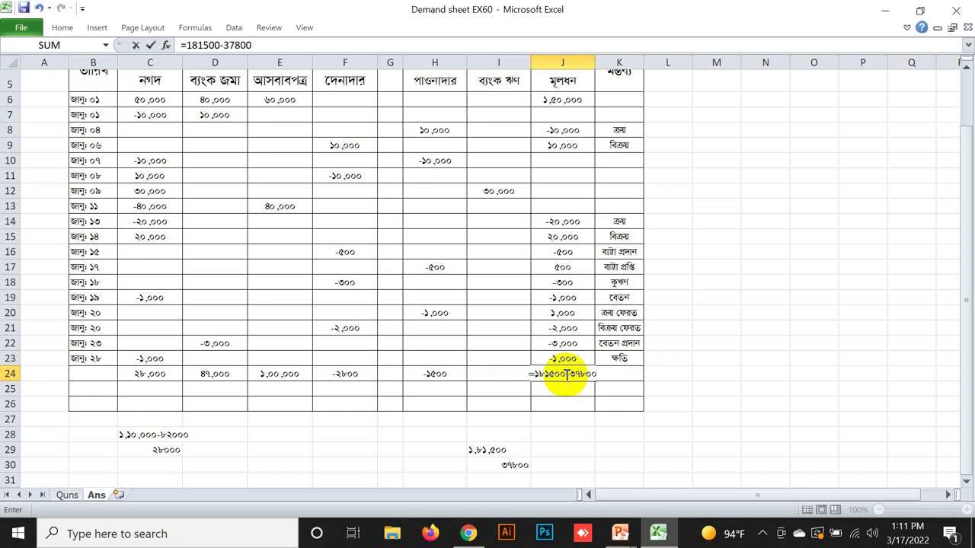
key("Return")
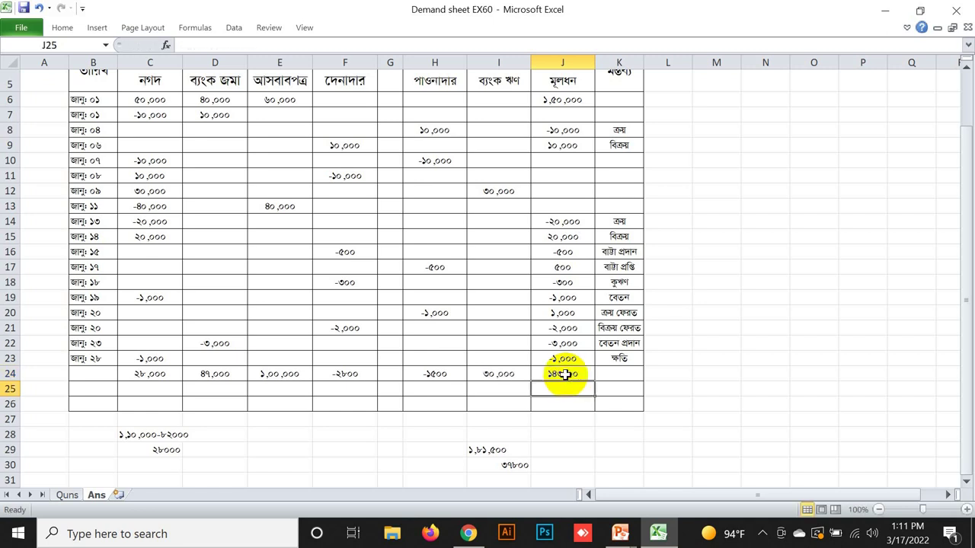
left_click(712, 404)
double_click(556, 380)
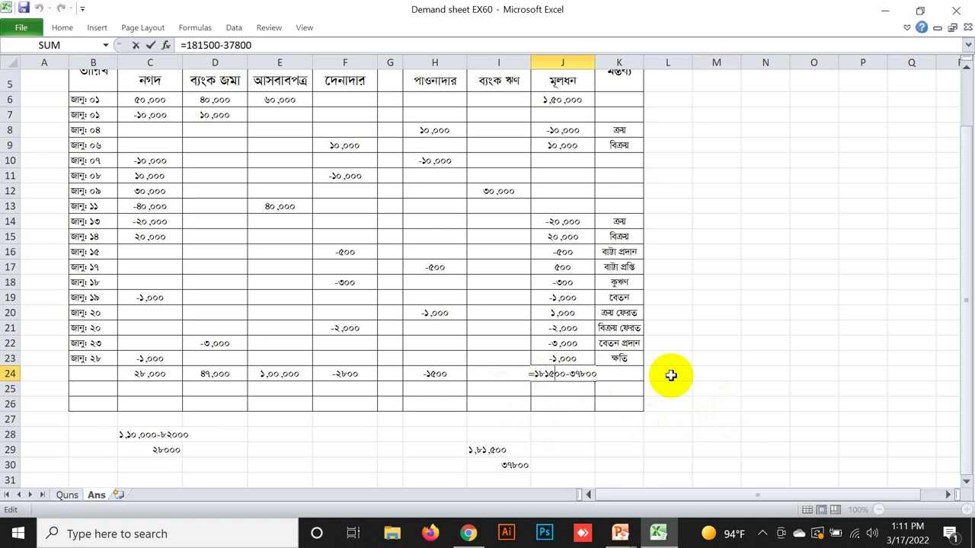
left_click(538, 462)
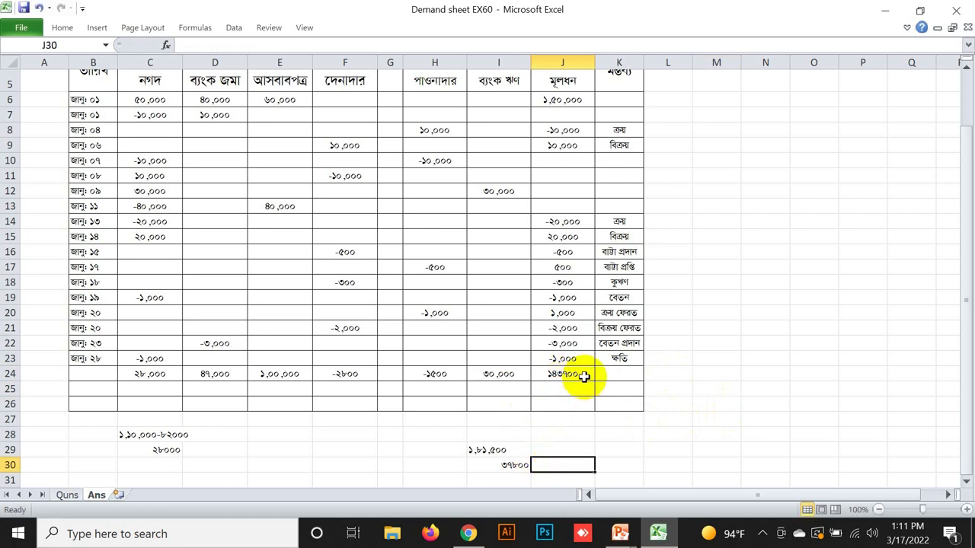
Step: Merge and center cells C25:F25 under the asset columns and H25:J25 under the liability and equity columns
left_click_drag(145, 386, 364, 391)
scroll(771, 200, "up", 2)
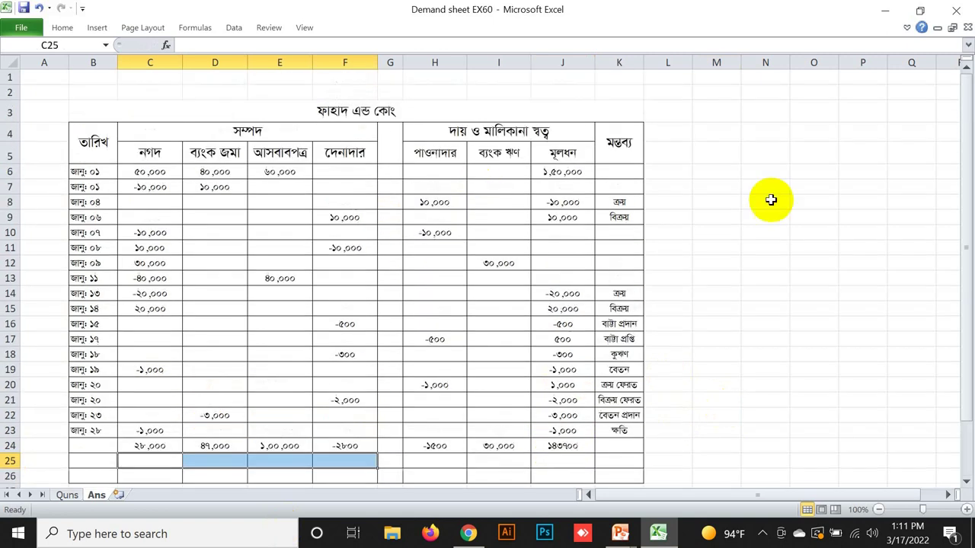
left_click(906, 27)
scroll(585, 268, "down", 3)
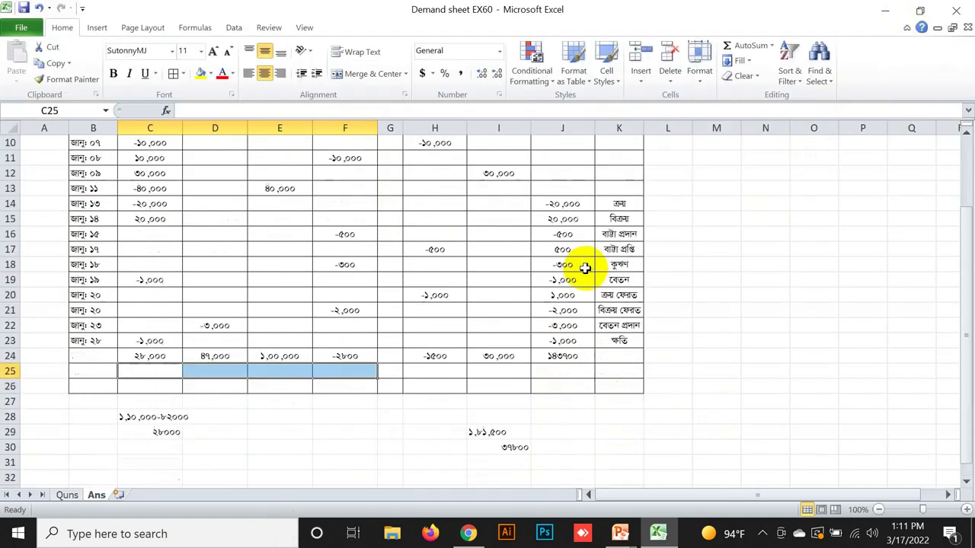
left_click(365, 73)
left_click_drag(444, 376, 572, 374)
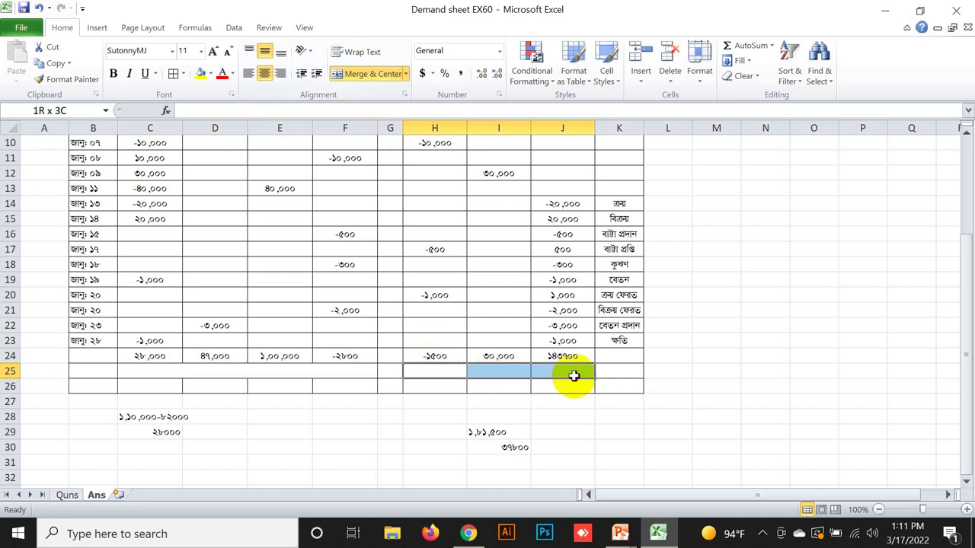
left_click(373, 76)
left_click(762, 462)
left_click(194, 373)
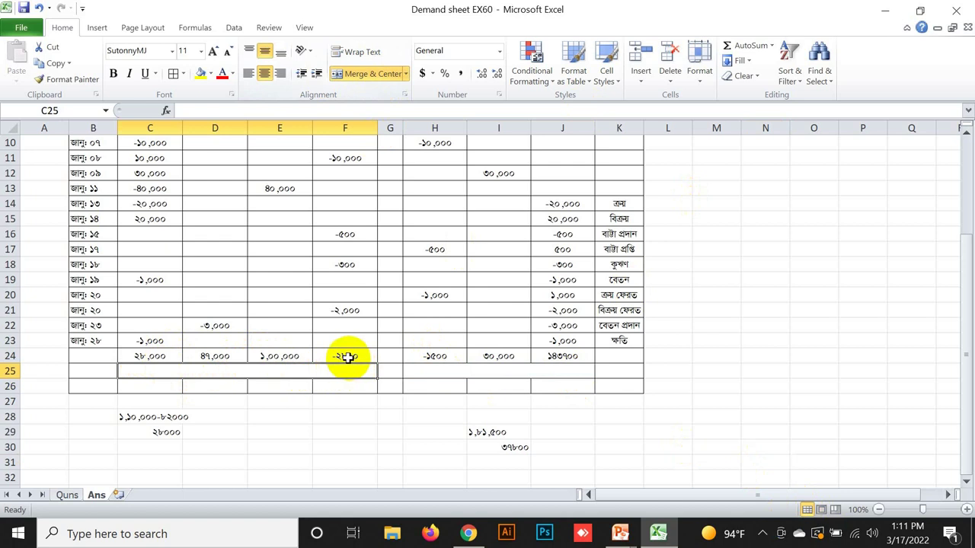
left_click(235, 432)
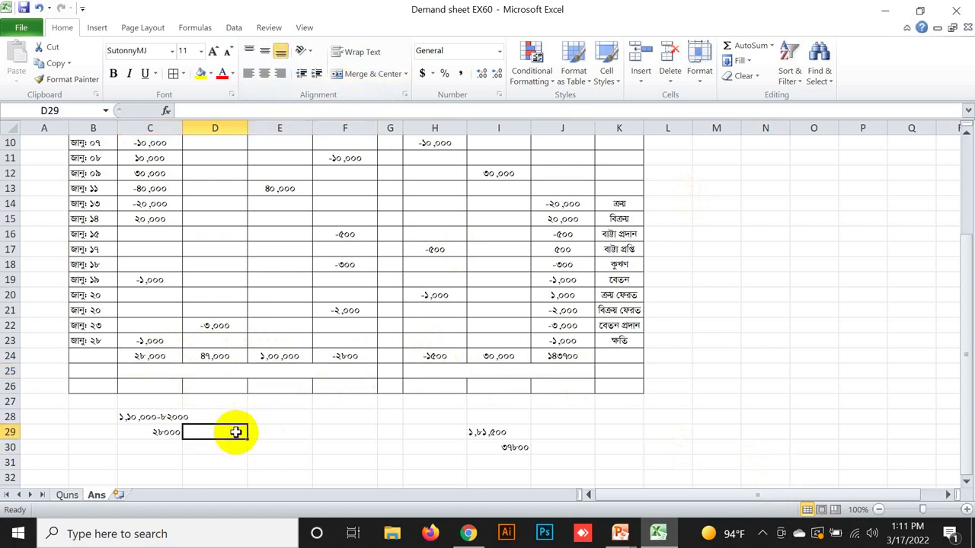
left_click(219, 372)
type("=")
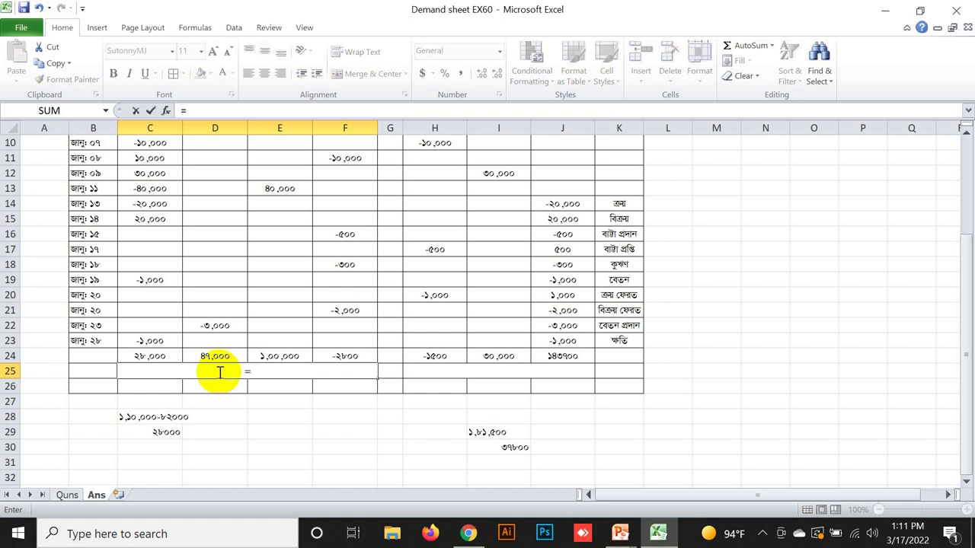
type("28000")
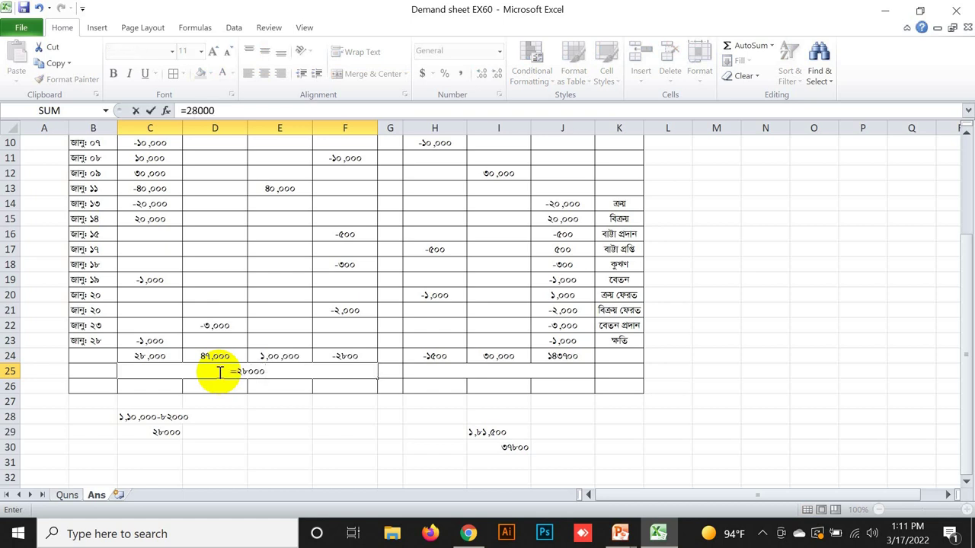
type("=")
key("BackSpace")
type("+47000+")
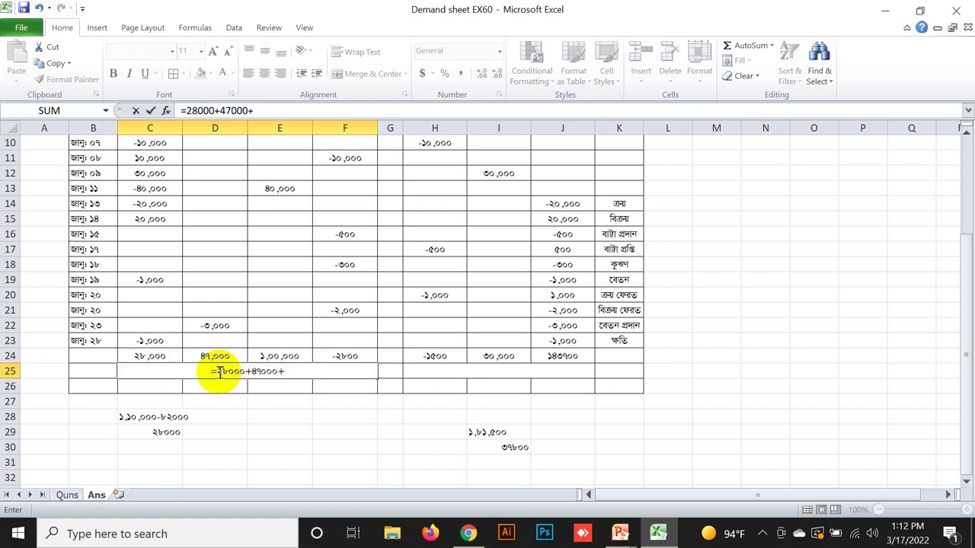
type("10000")
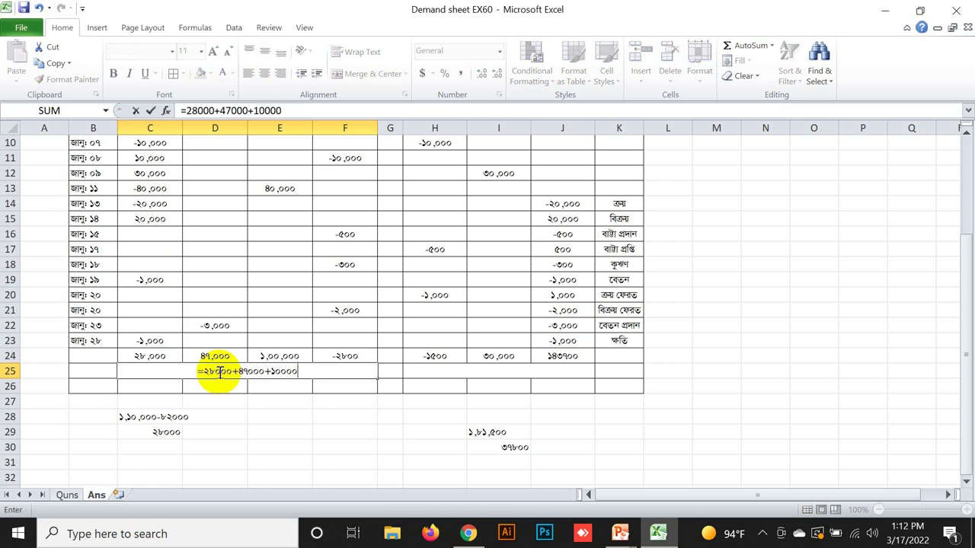
type("0")
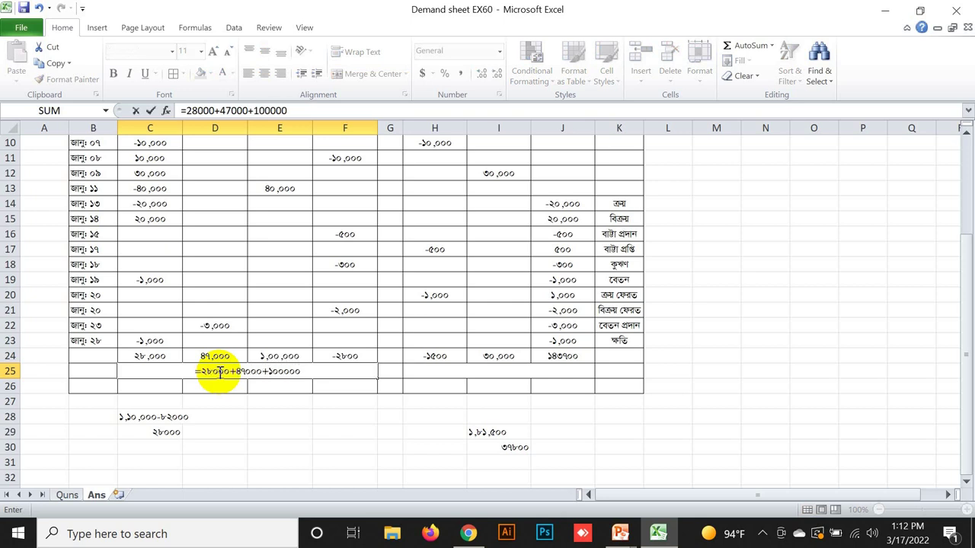
type("-")
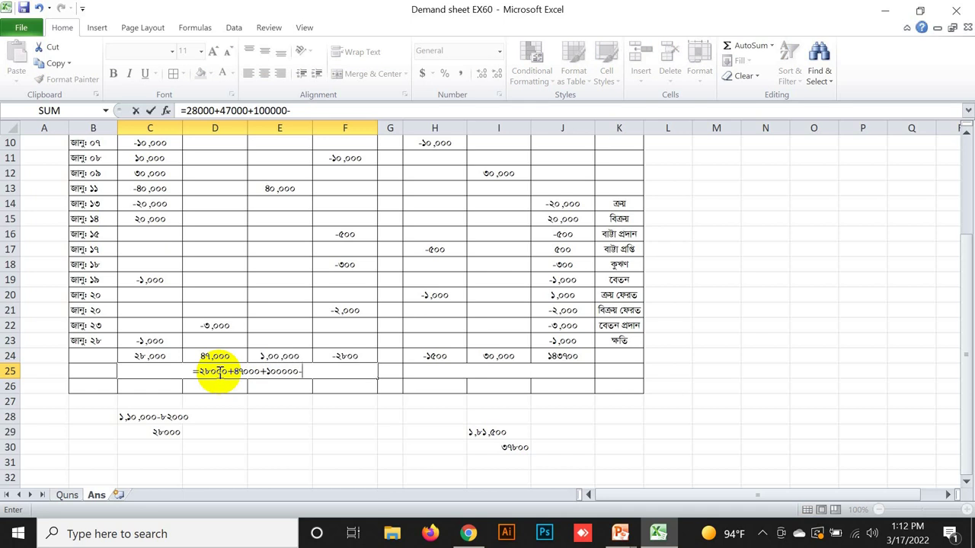
type("2800")
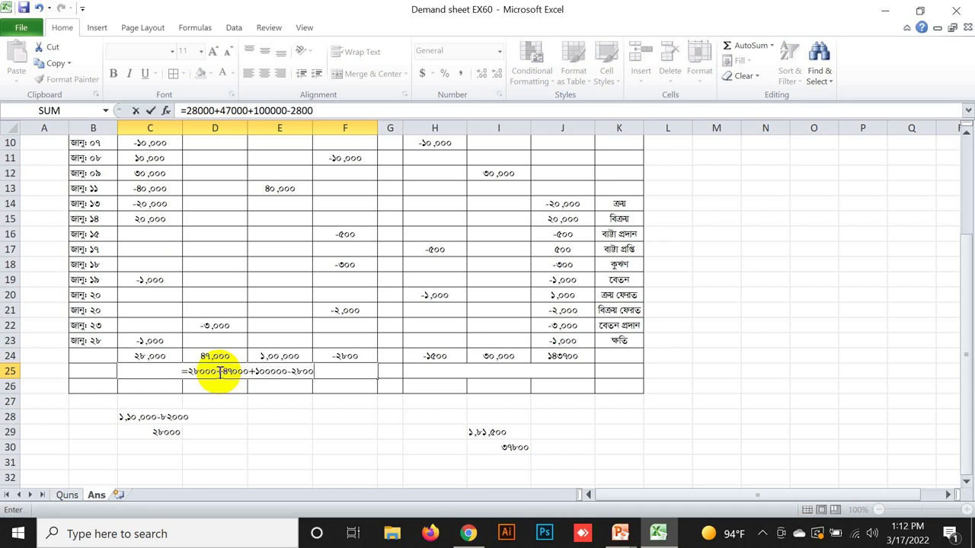
key("Return")
right_click(219, 386)
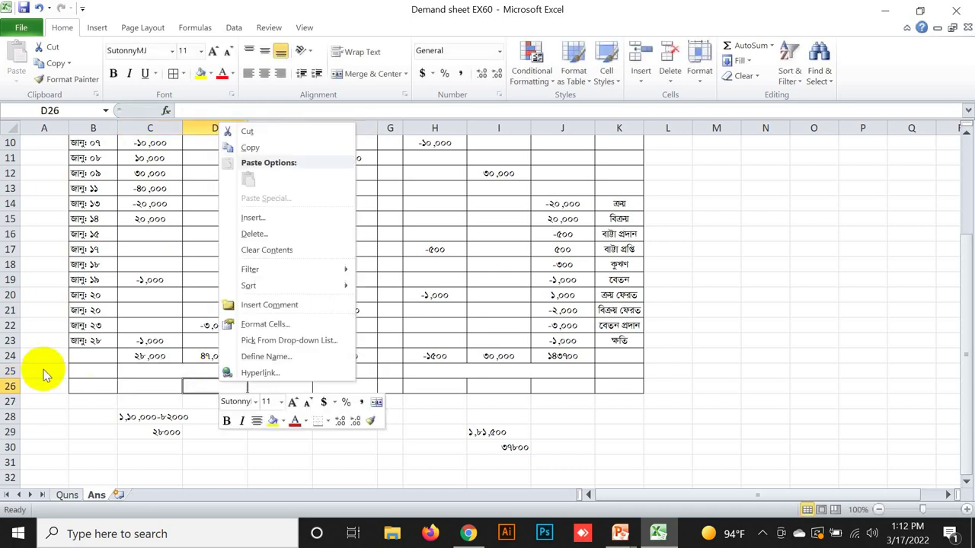
left_click(246, 459)
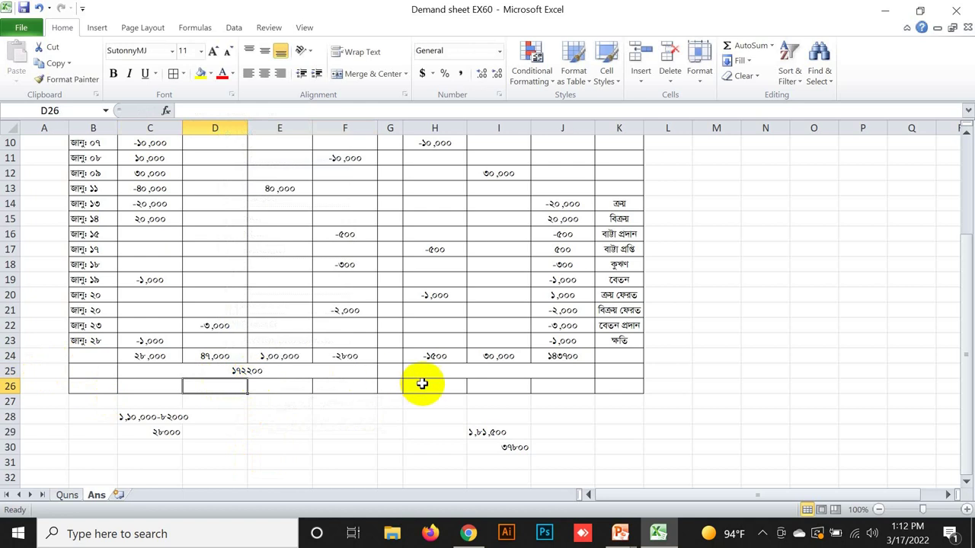
Step: Calculate the liabilities and owner's equity total in merged cell H25 with the formula =143700+30000-1500
left_click(478, 371)
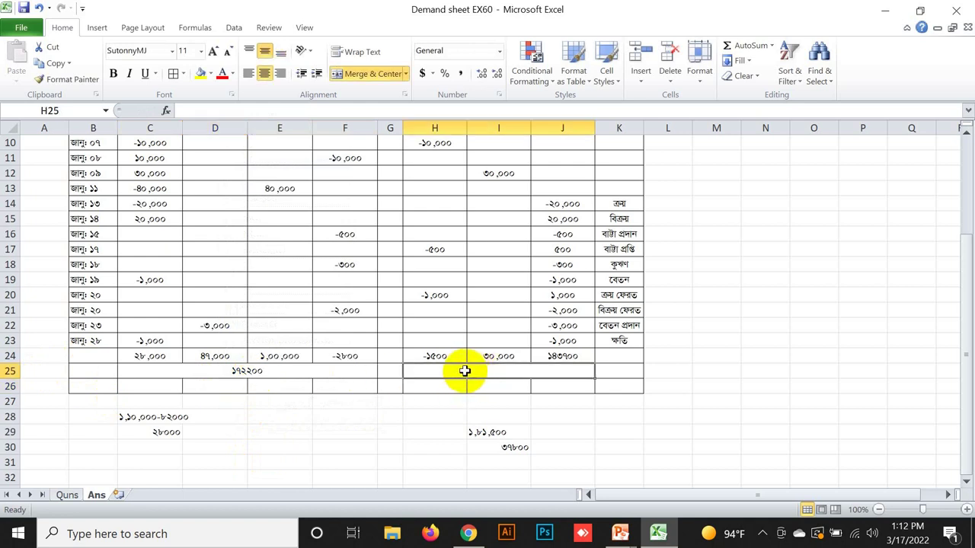
type("=")
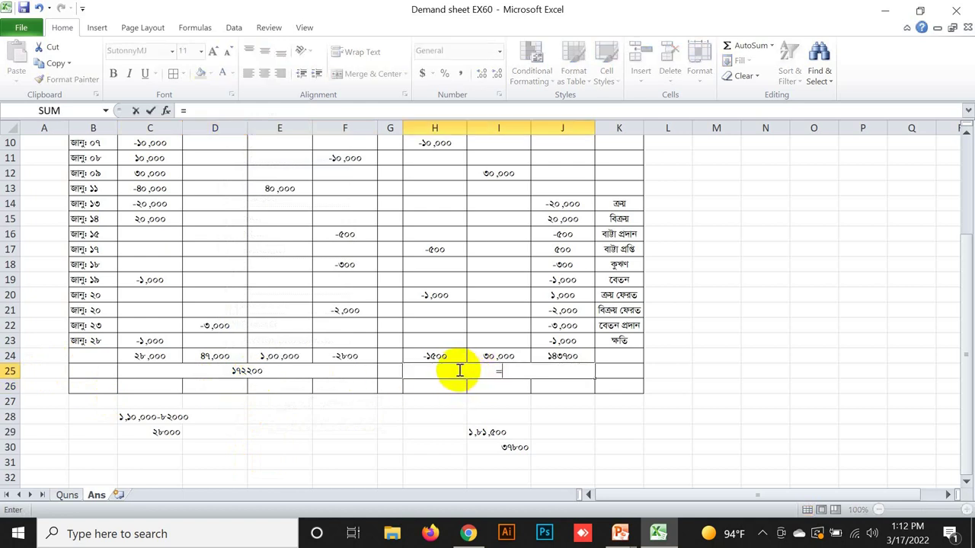
type("143")
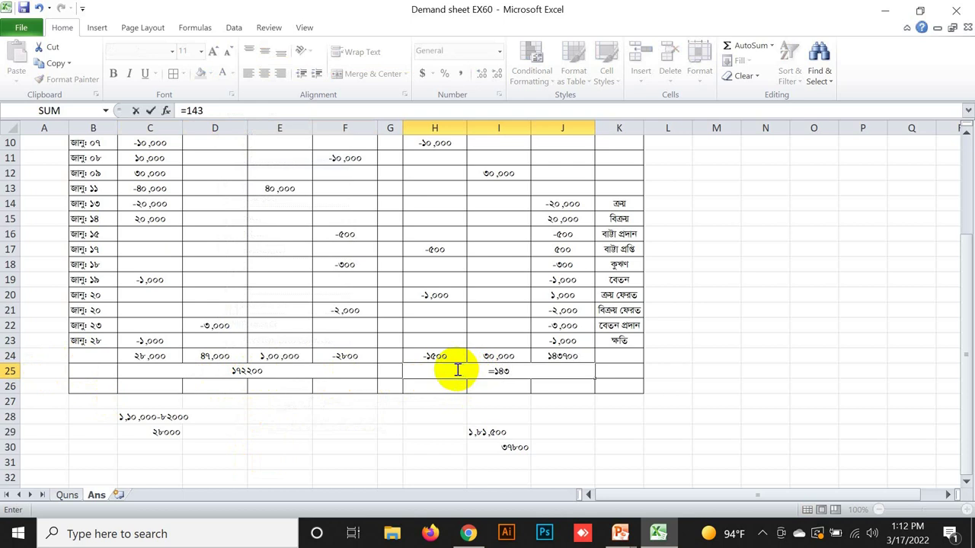
type("700+30000")
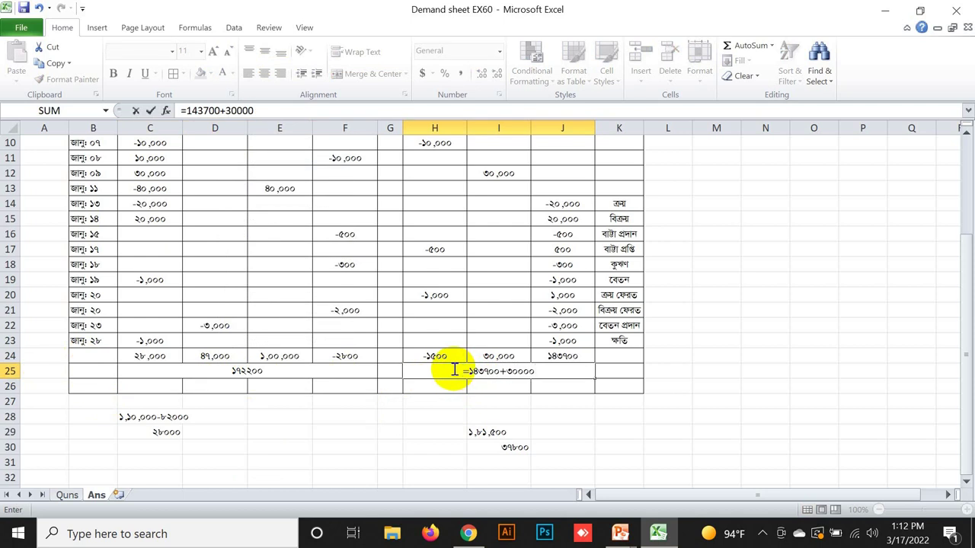
type("-1500")
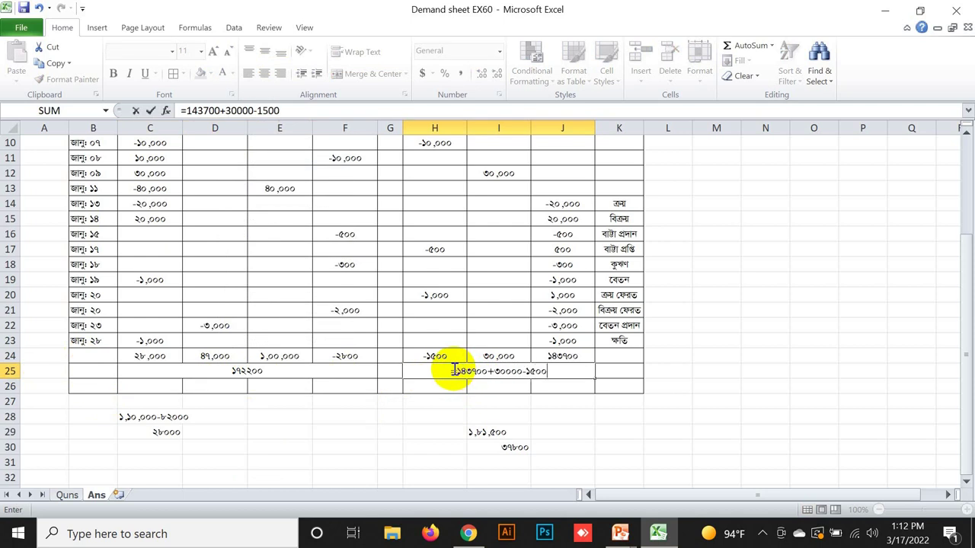
key("Return")
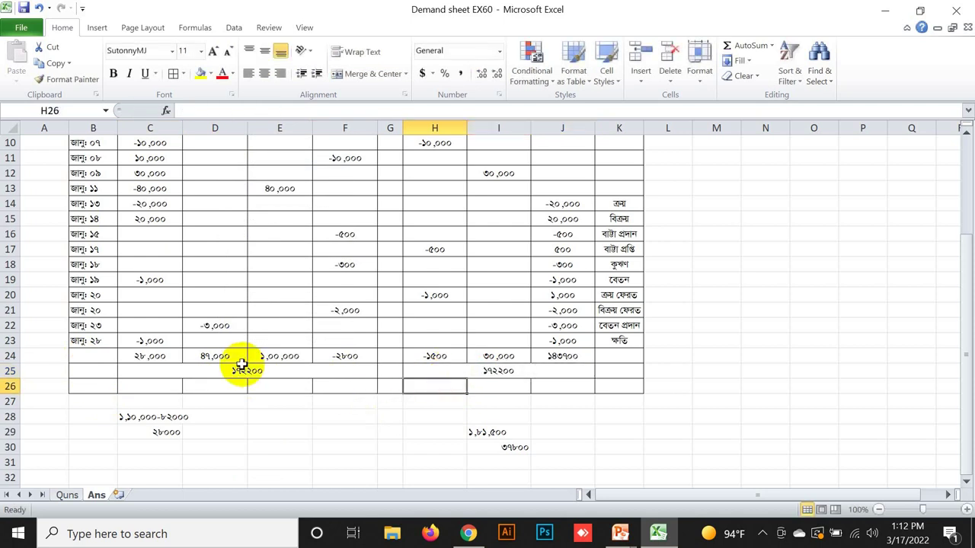
Step: Clear the working figures below the table and check the formulas of both side totals in row 25
left_click_drag(163, 403, 528, 485)
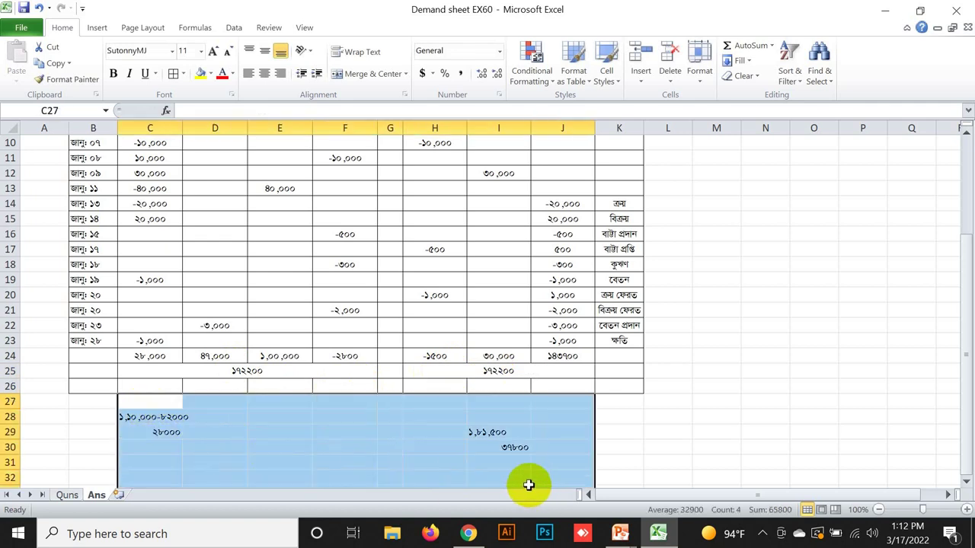
left_click(620, 462)
left_click(241, 369)
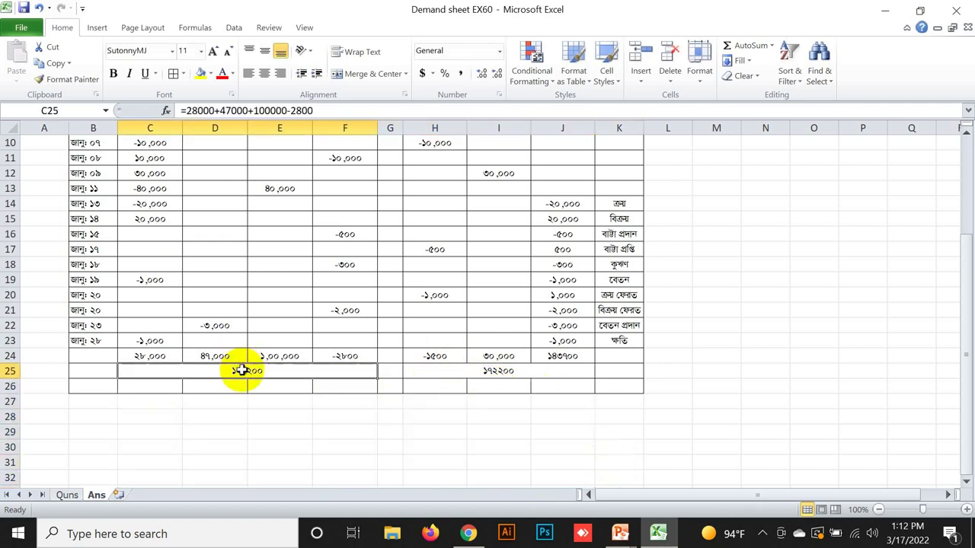
left_click(505, 370)
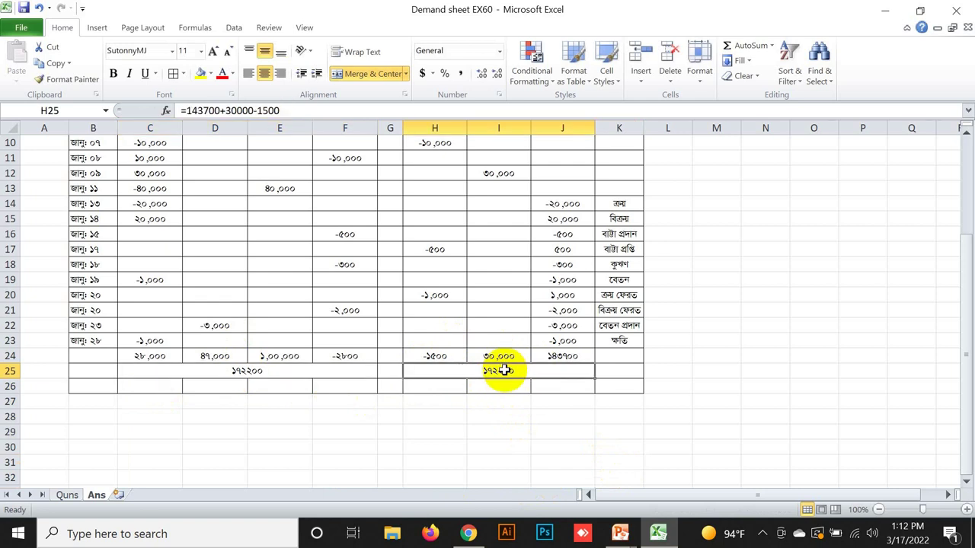
Step: Review the completed table from its title down and select the column balances in C24:J24
left_click(906, 28)
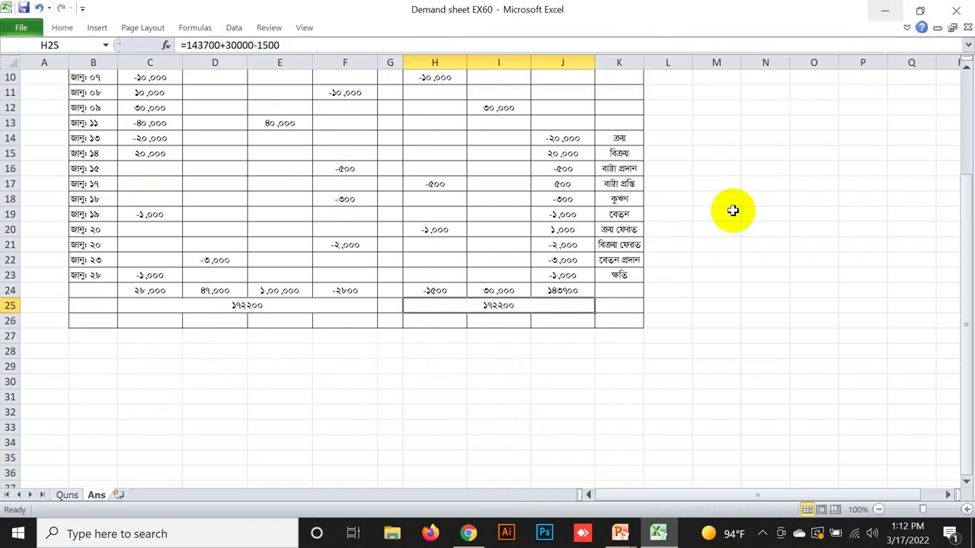
scroll(715, 236, "up", 3)
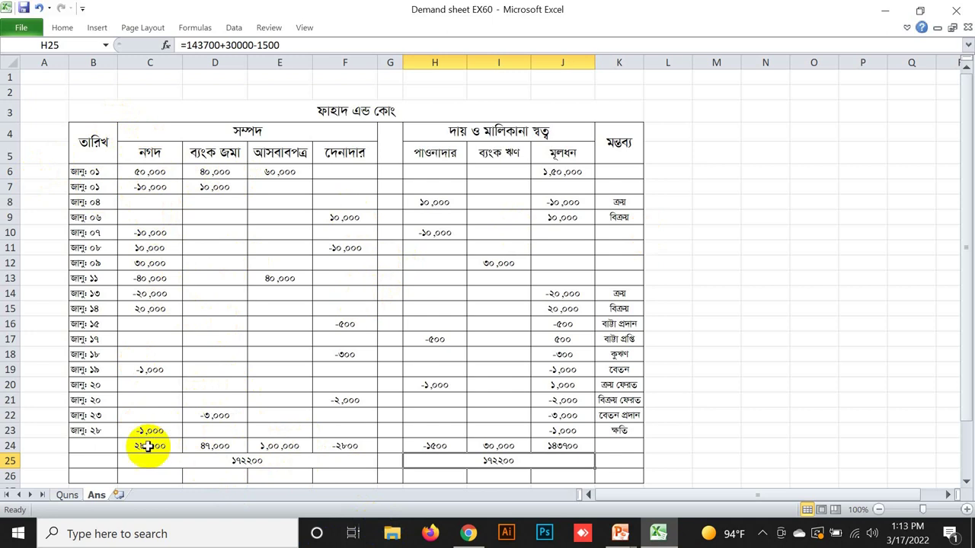
left_click_drag(150, 445, 581, 447)
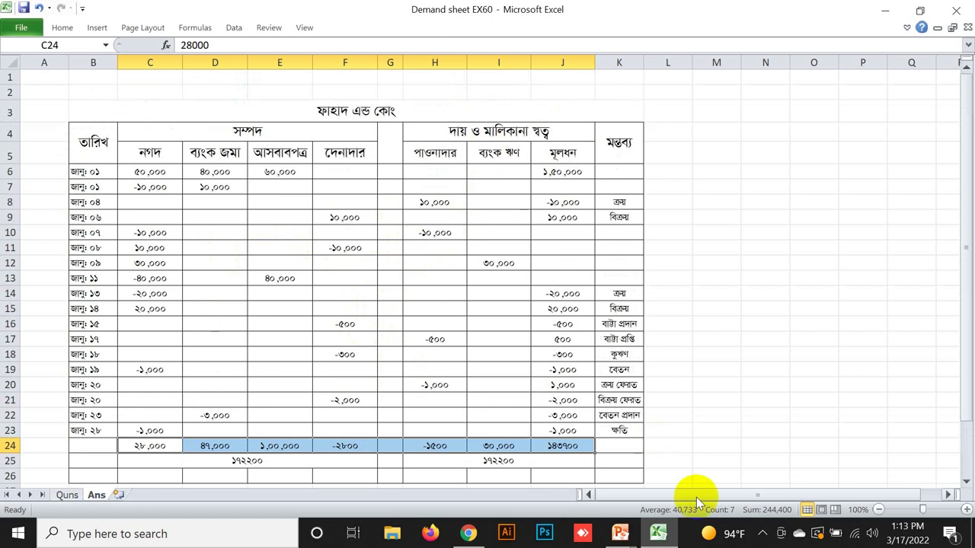
Step: Switch to the Accounting02 presentation in PowerPoint and start the slide show from slide 5, the thank-you slide
mouse_move(623, 529)
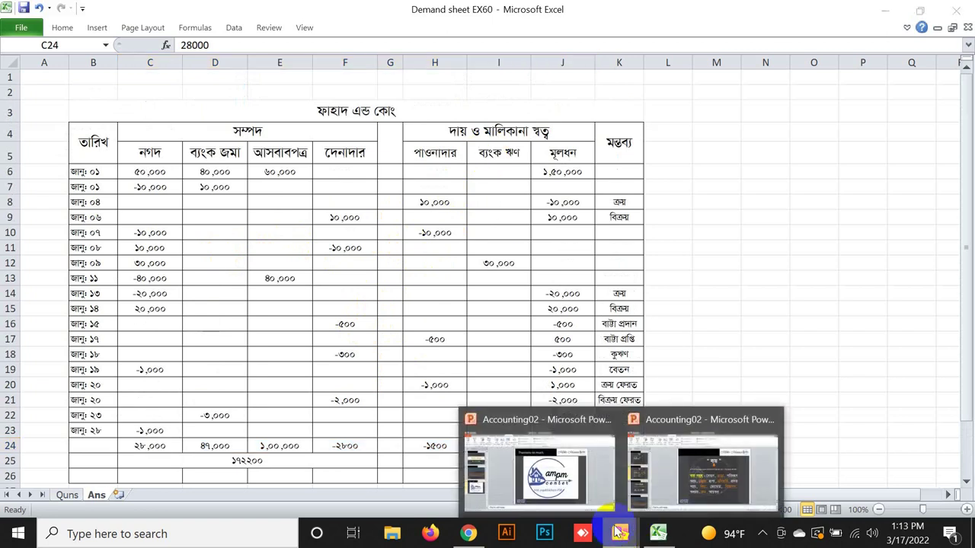
left_click(564, 465)
scroll(585, 372, "up", 2)
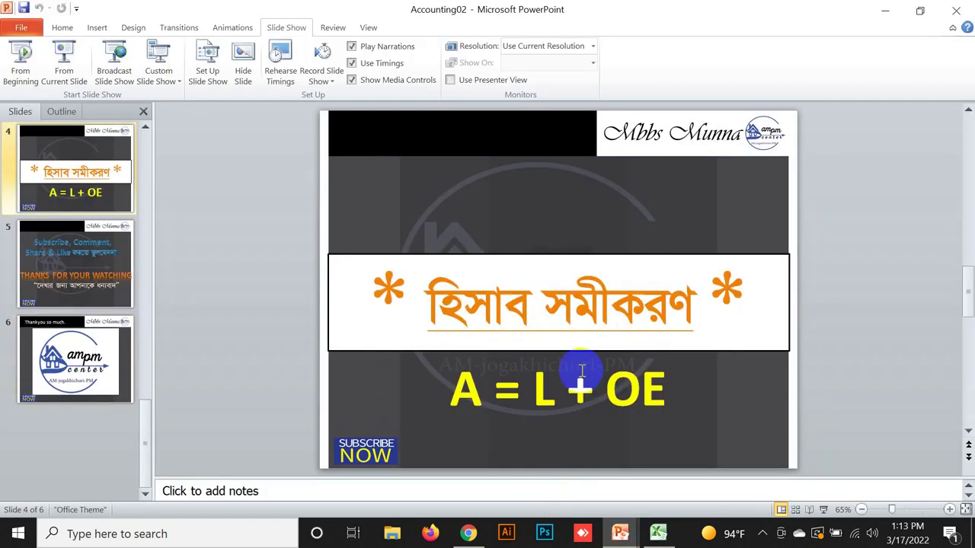
left_click(54, 252)
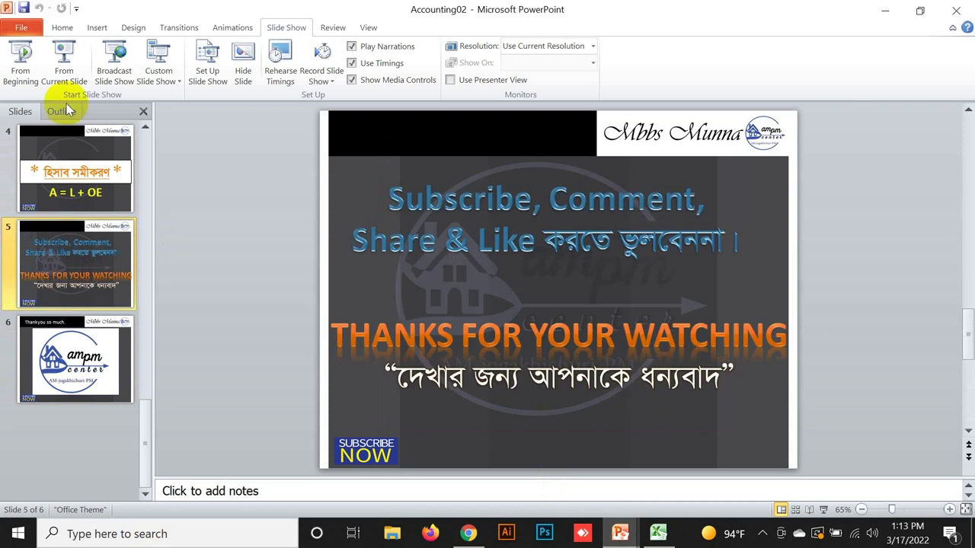
left_click(64, 61)
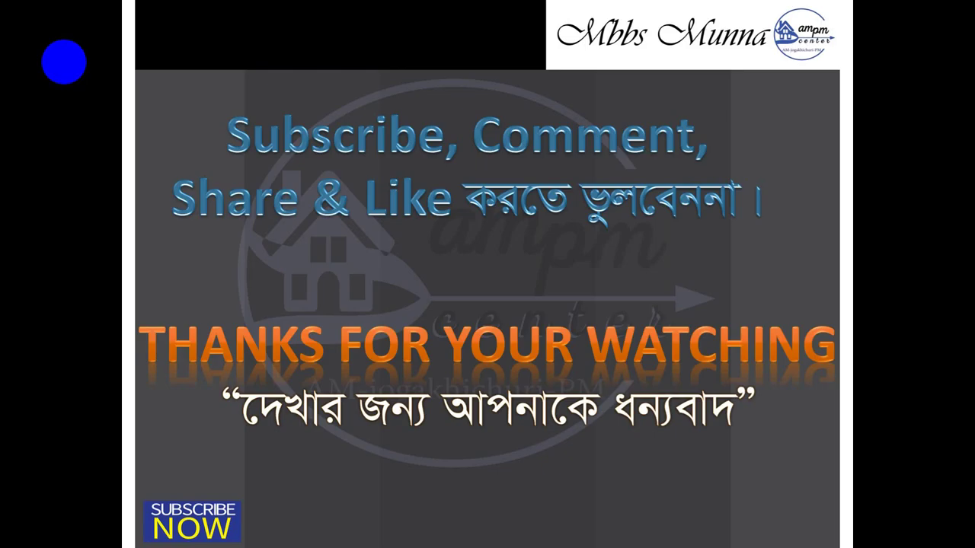